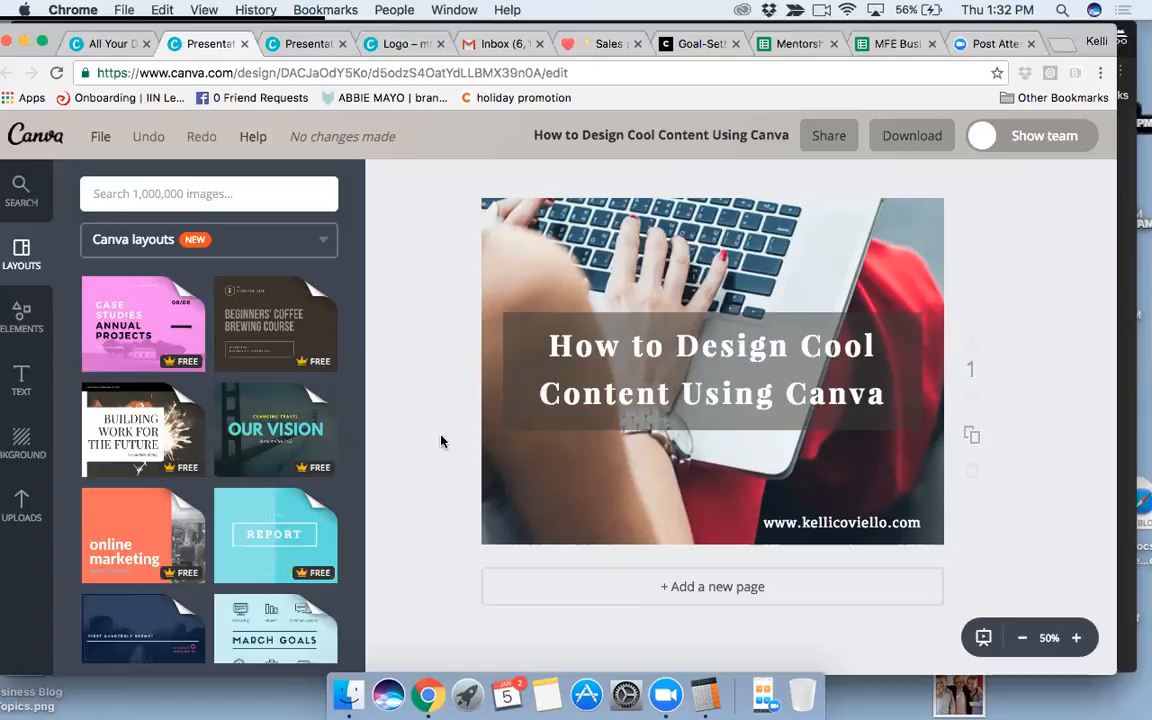
# Close the mfe logo design and return to the "How to Design Cool Content Using Canva" presentation.
pyautogui.click(403, 45)
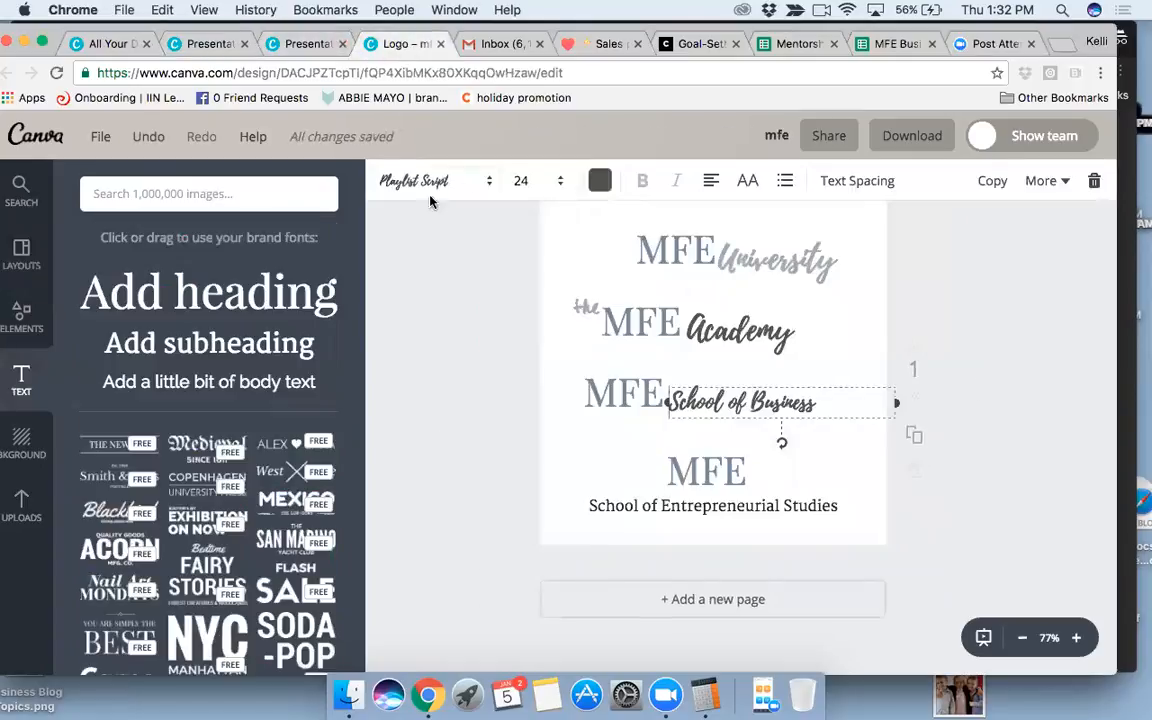
pyautogui.press('super+w')
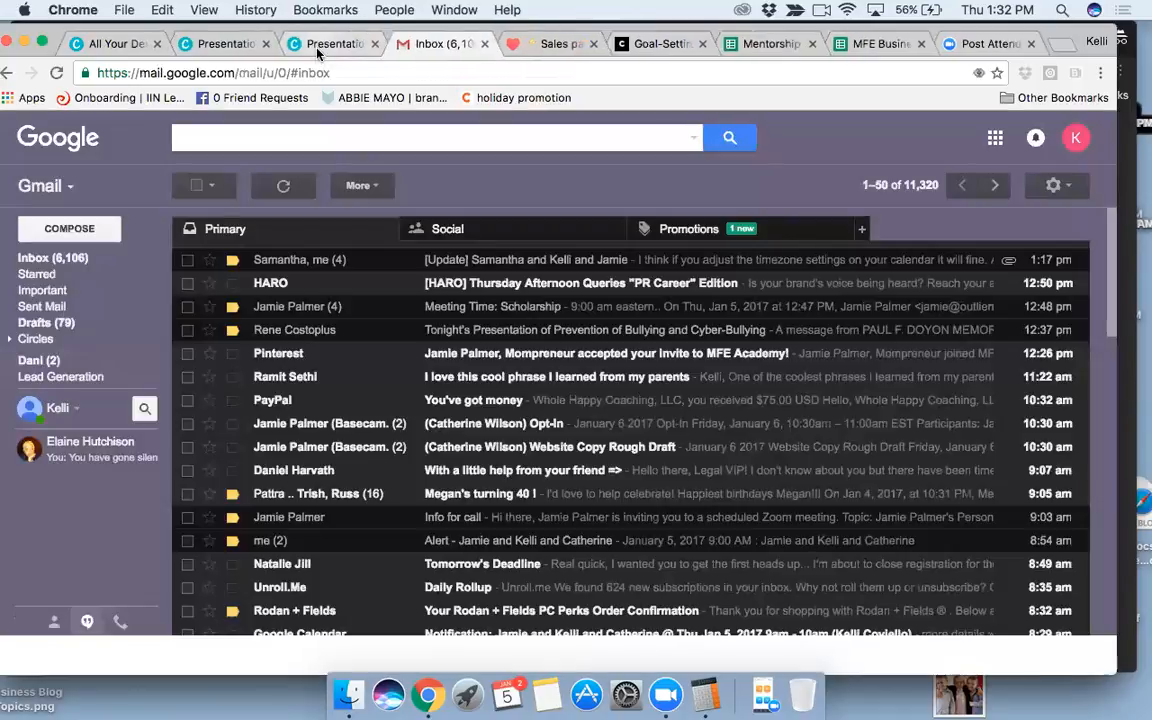
pyautogui.click(318, 45)
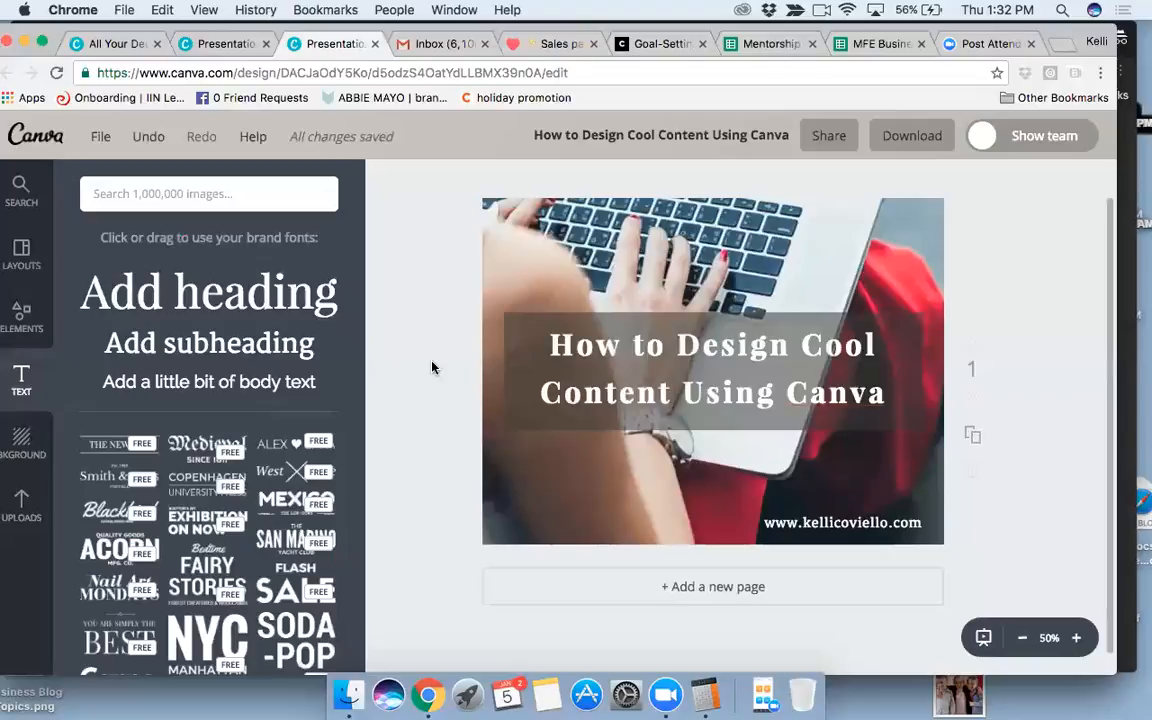
# Leave the presentation for the home page and review the brand kit's color palettes, fonts, logos and uploaded fonts.
pyautogui.click(100, 137)
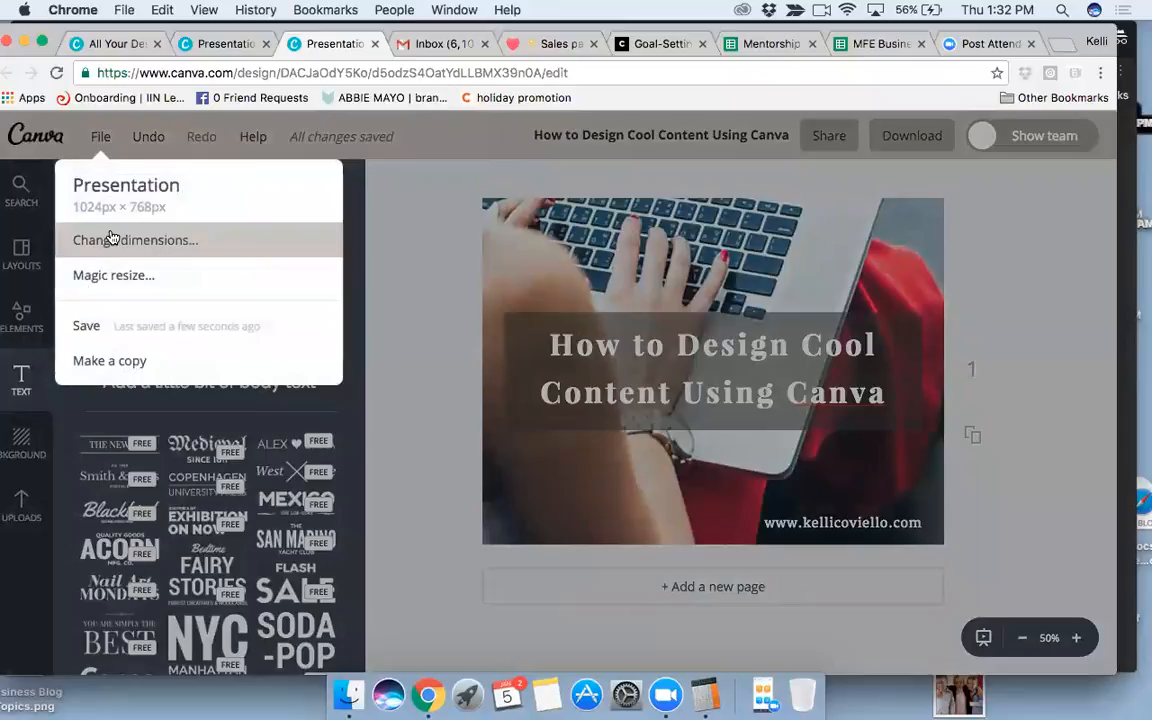
pyautogui.click(47, 142)
pyautogui.click(28, 140)
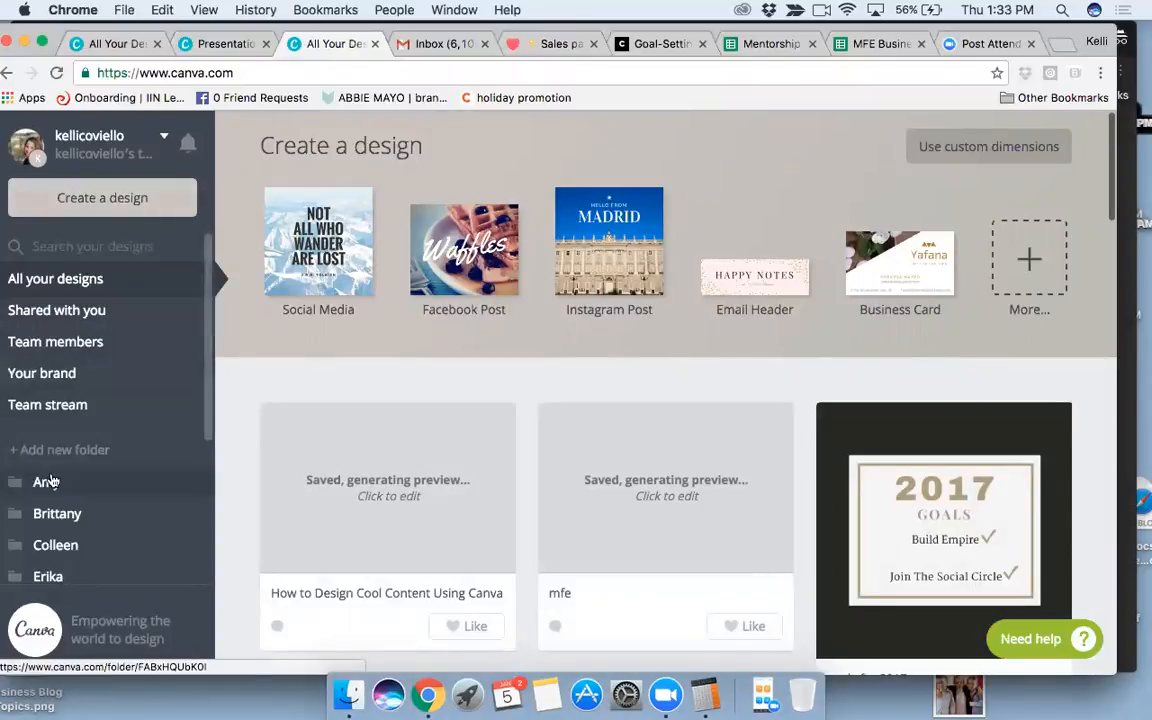
pyautogui.click(54, 376)
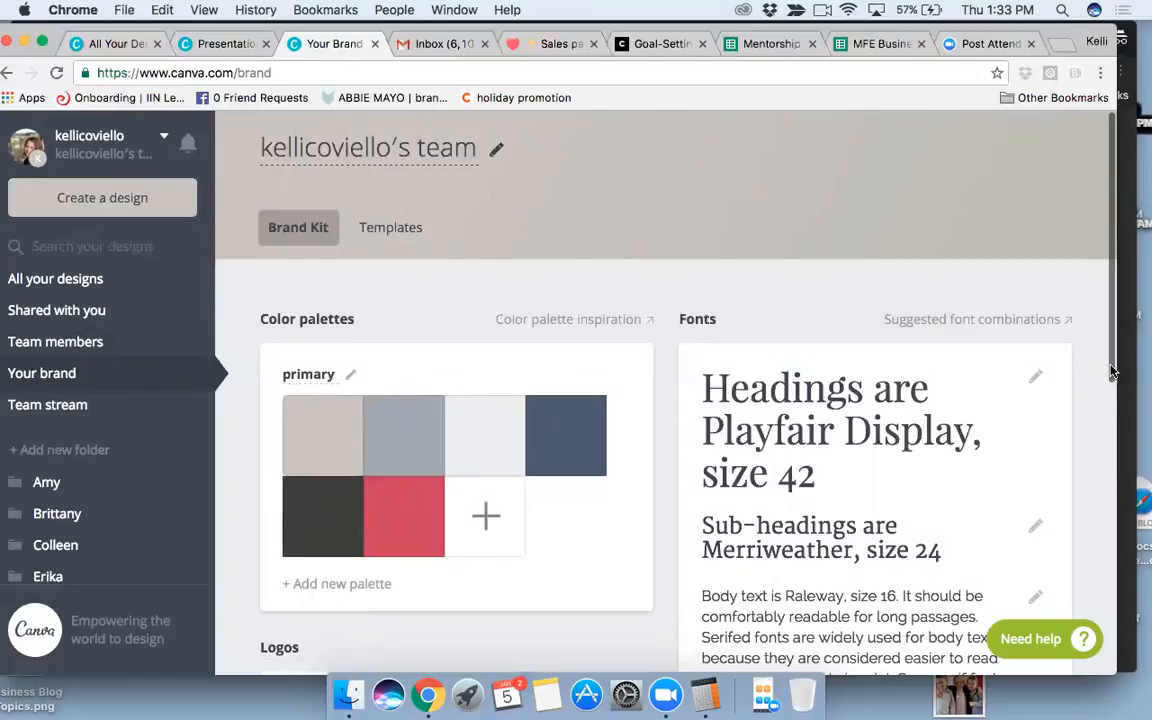
pyautogui.scroll(-5, 1112, 372)
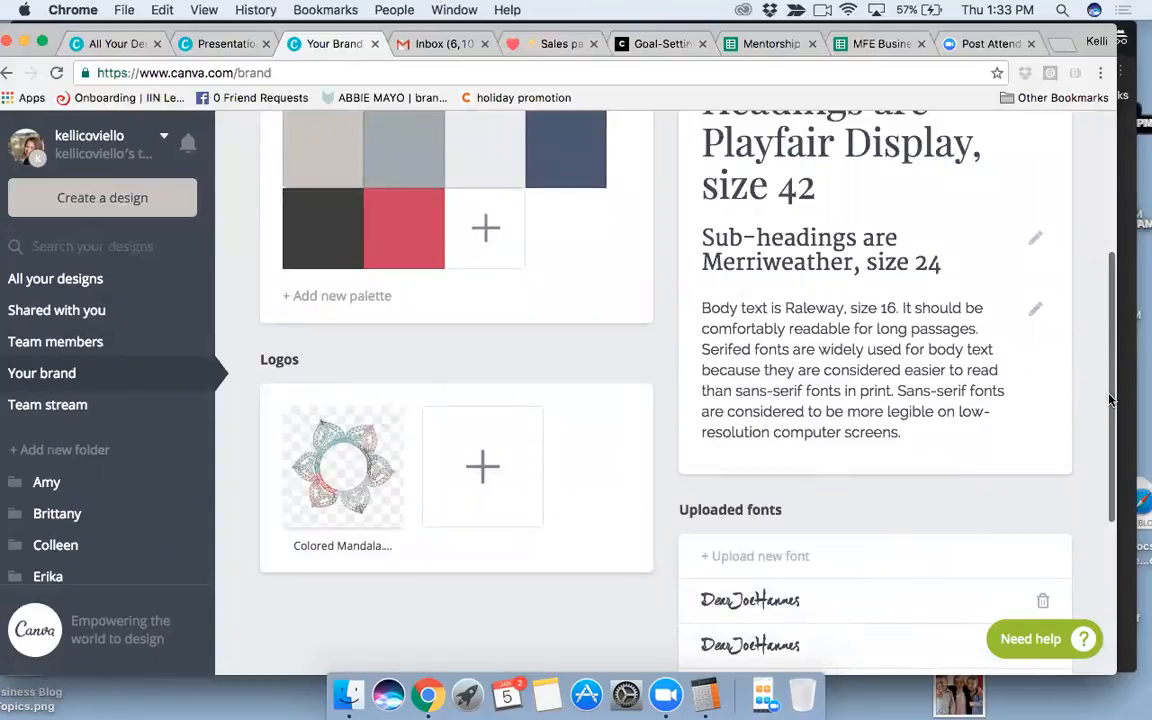
pyautogui.scroll(-6, 850, 300)
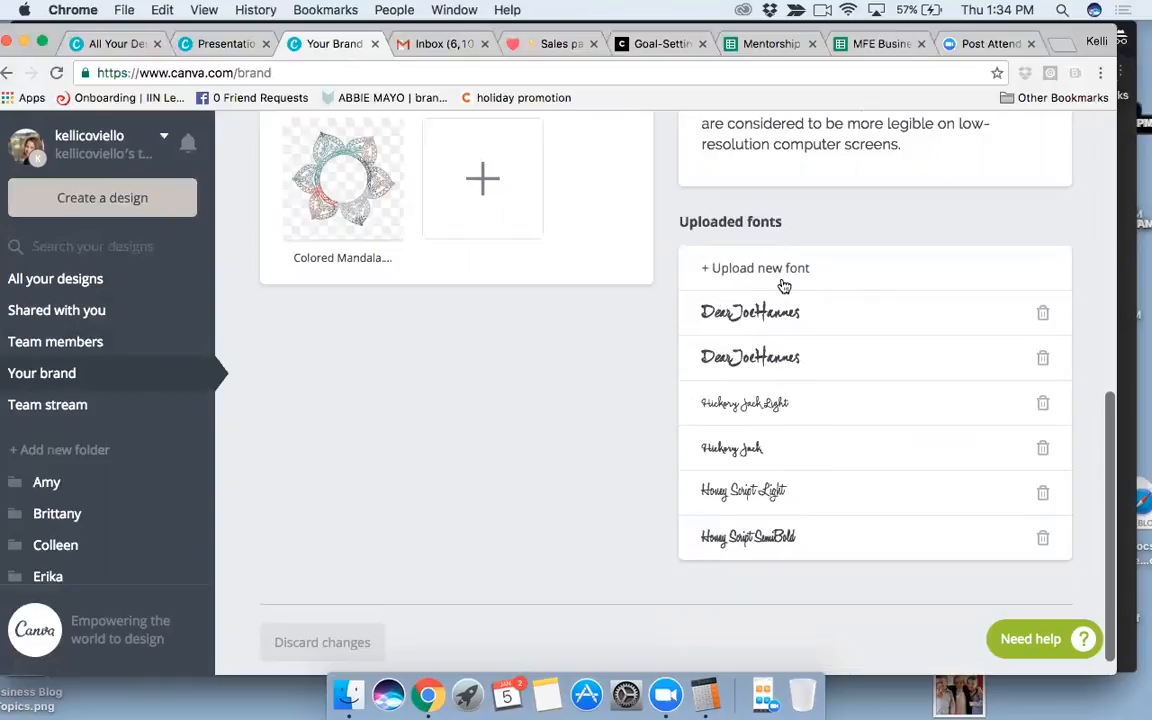
# View the "goals for 2017" design from the list of all designs, and return to the home page.
pyautogui.click(69, 283)
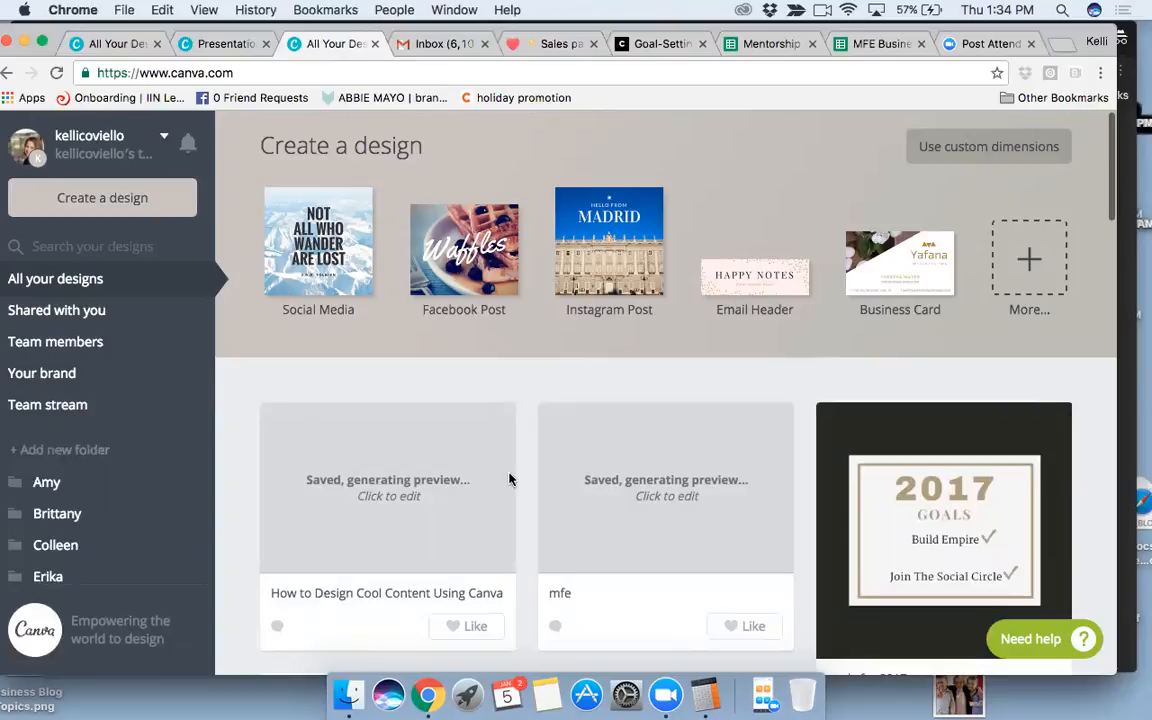
pyautogui.click(957, 432)
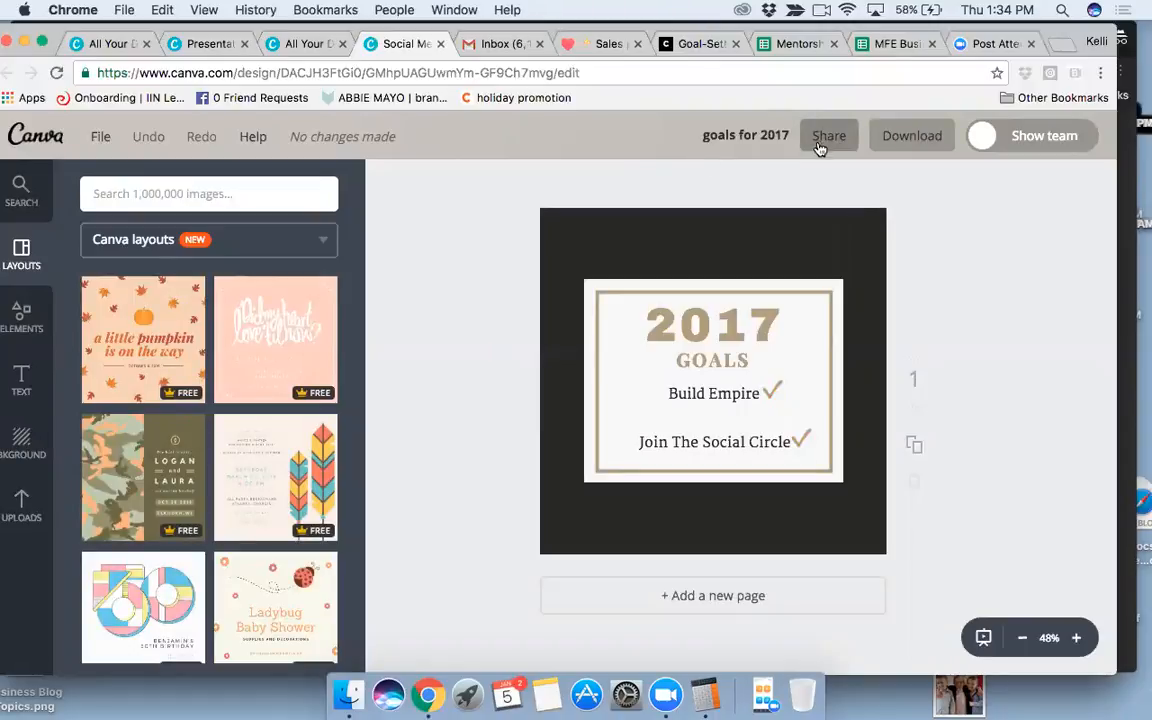
pyautogui.click(32, 137)
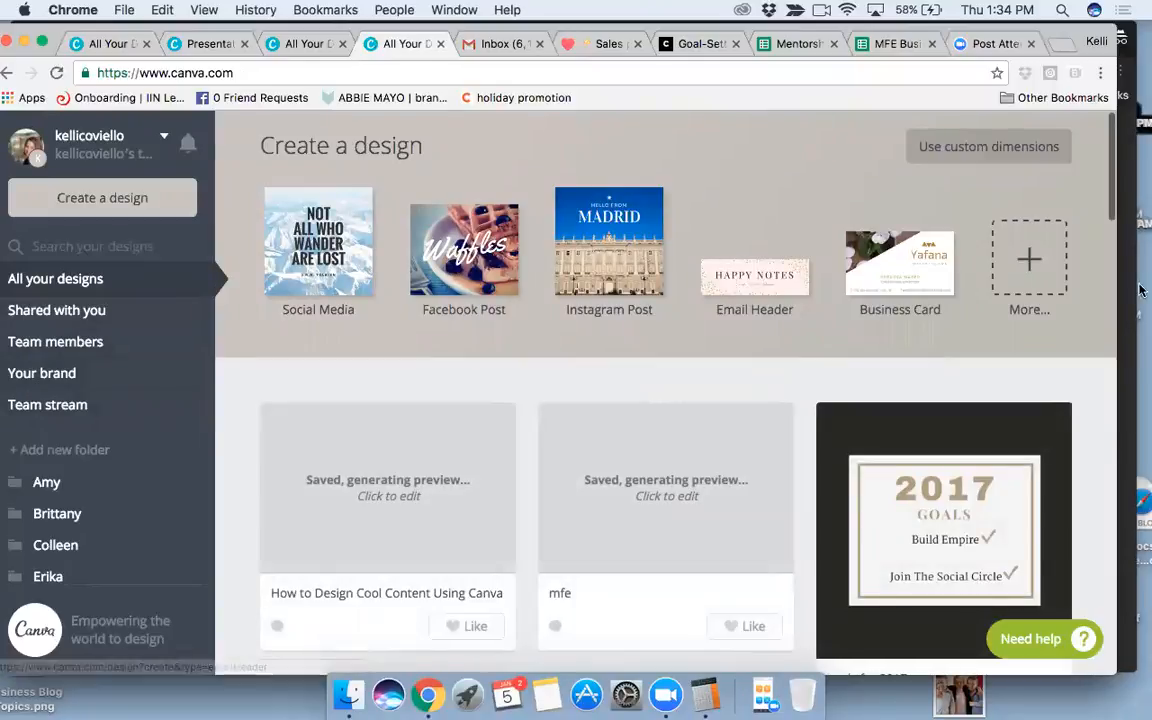
# Browse the saved designs on the home page, examining the planners, worksheets, social graphics, covers and cards.
pyautogui.scroll(-5, 1108, 210)
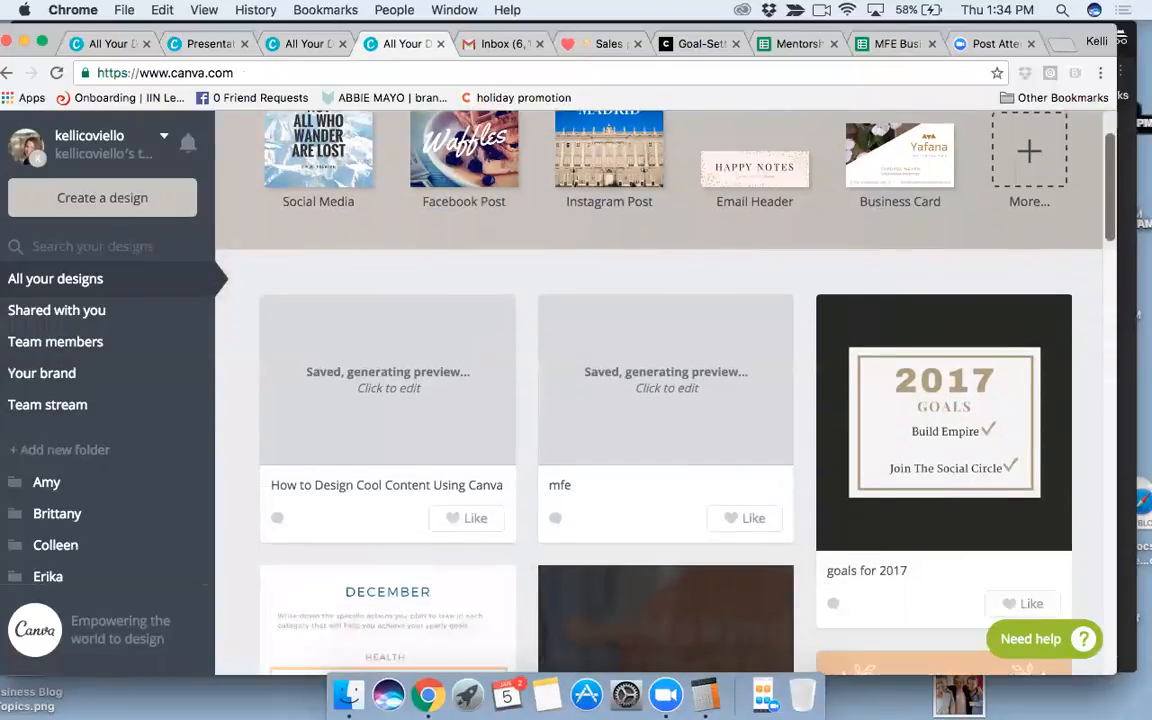
pyautogui.scroll(-5, 665, 390)
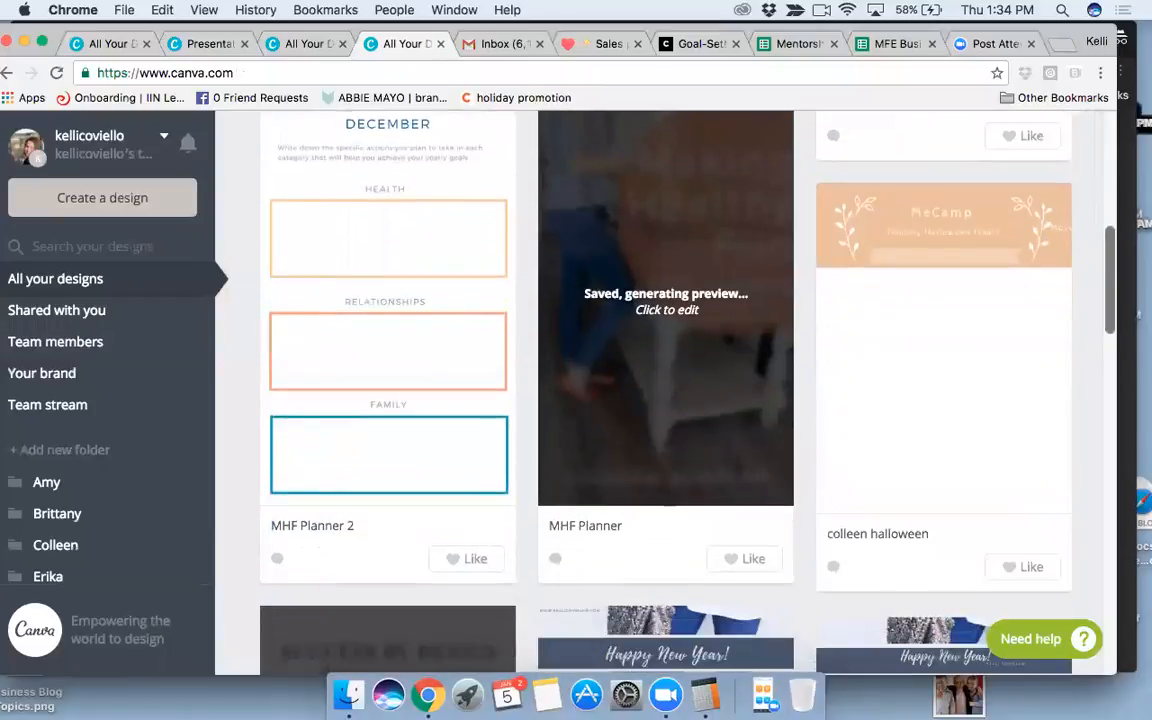
pyautogui.scroll(-7, 665, 390)
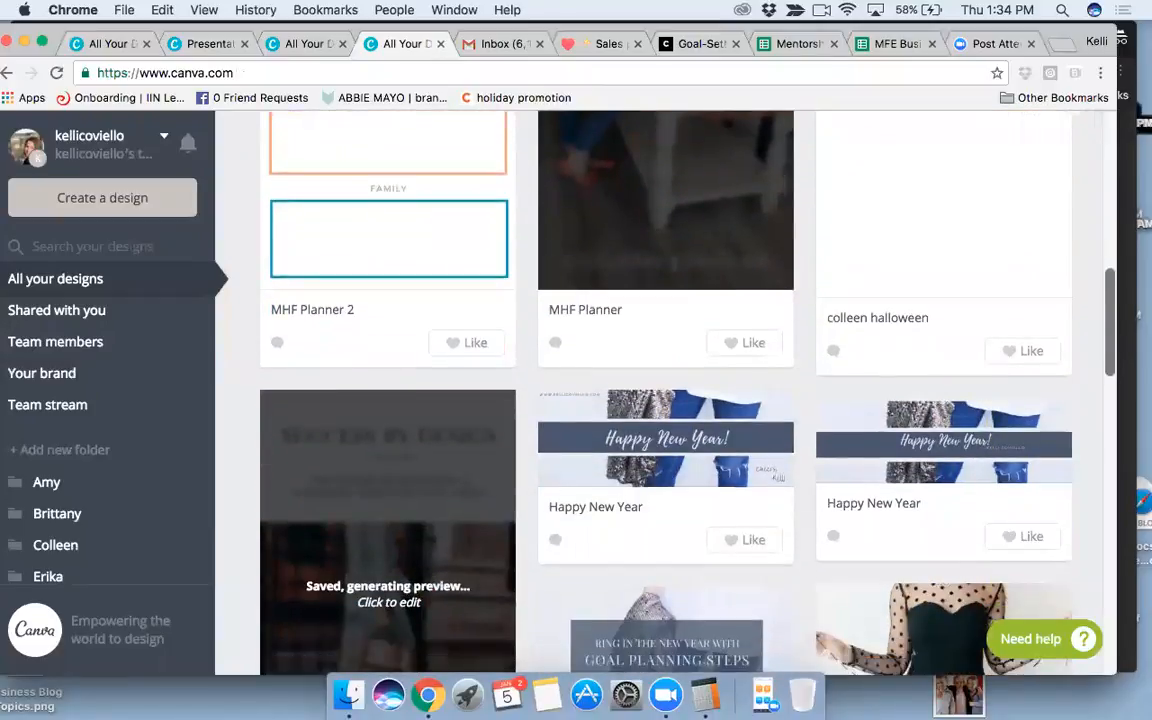
pyautogui.scroll(-5, 665, 390)
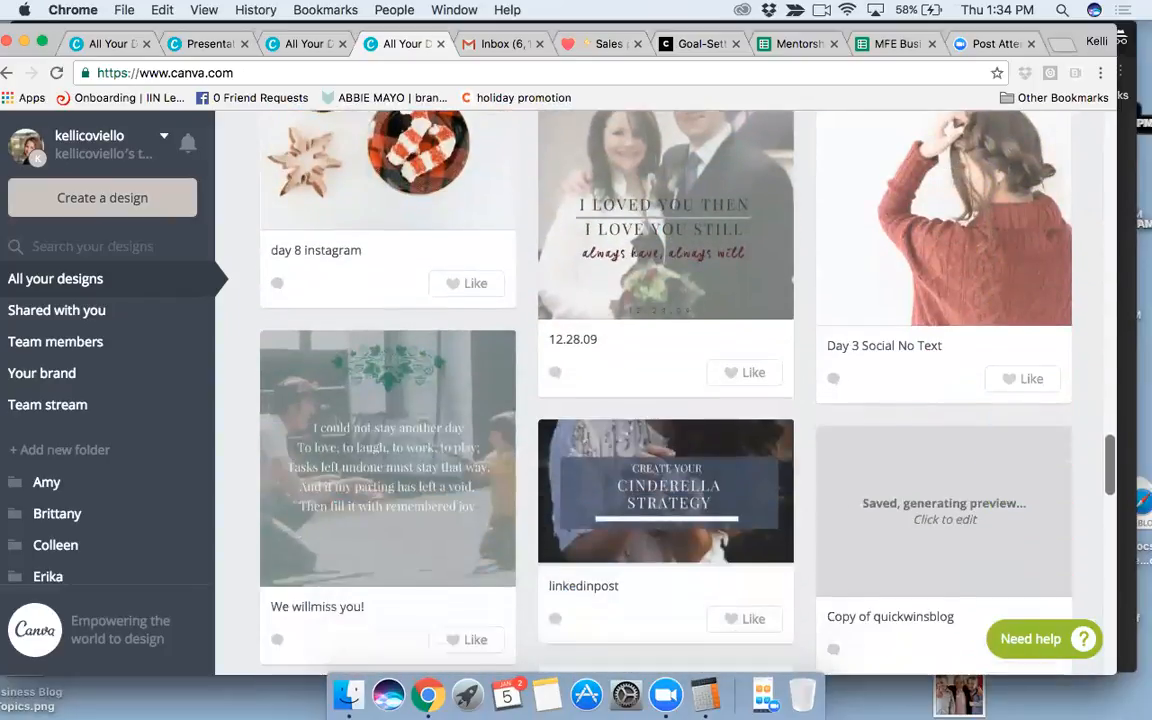
pyautogui.scroll(-10, 665, 390)
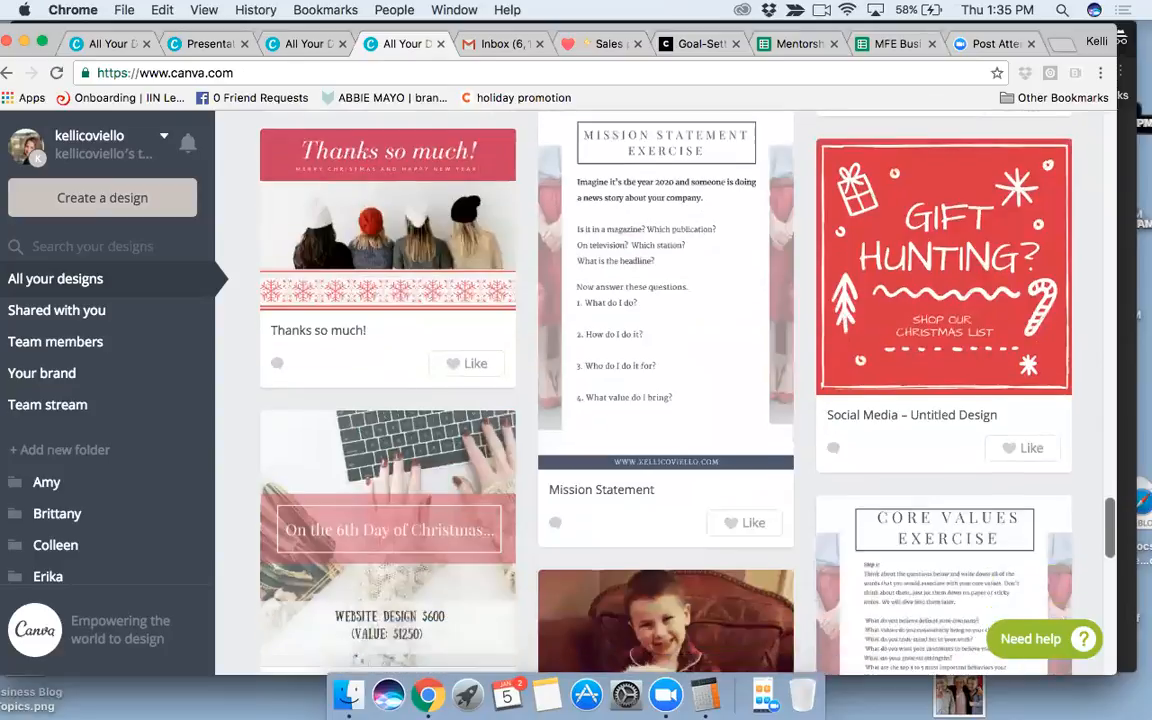
pyautogui.scroll(-5, 665, 390)
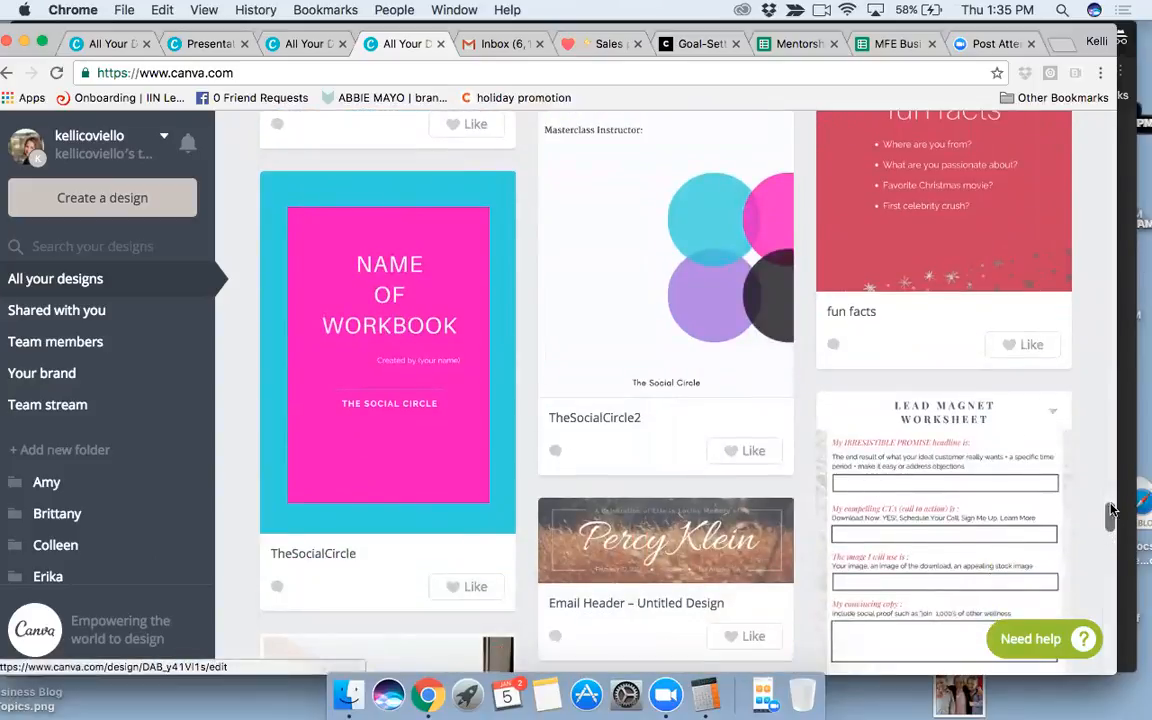
pyautogui.scroll(-10, 665, 390)
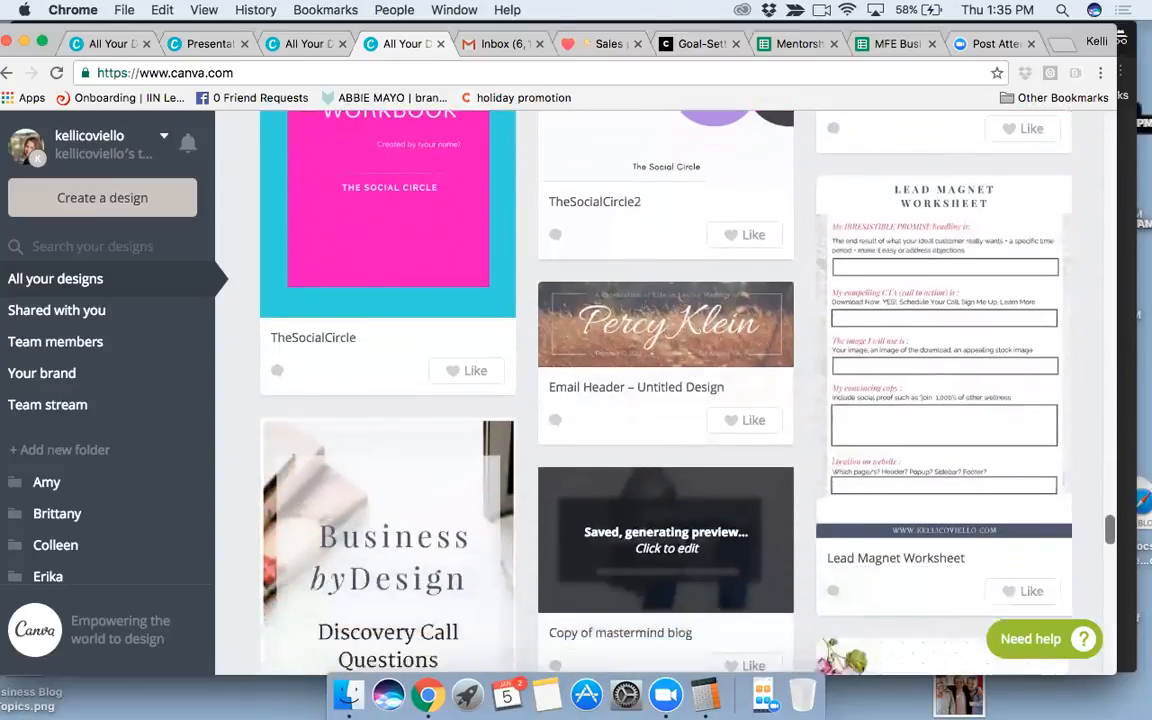
pyautogui.scroll(-6, 665, 390)
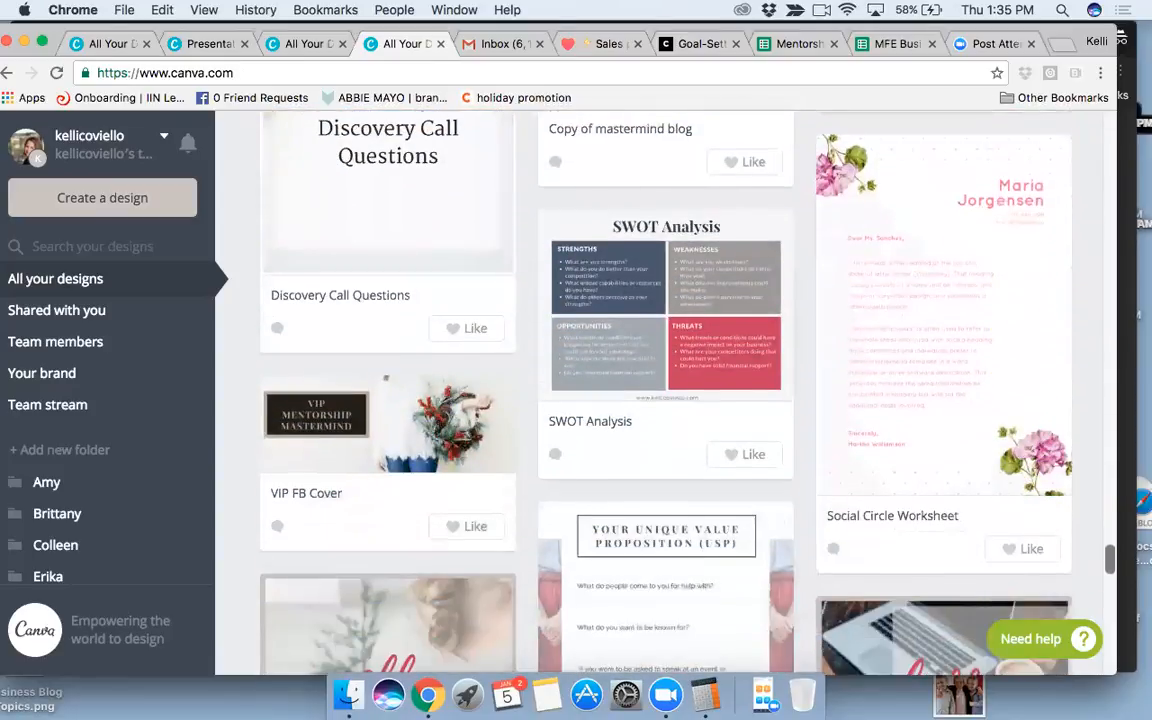
pyautogui.scroll(-12, 665, 390)
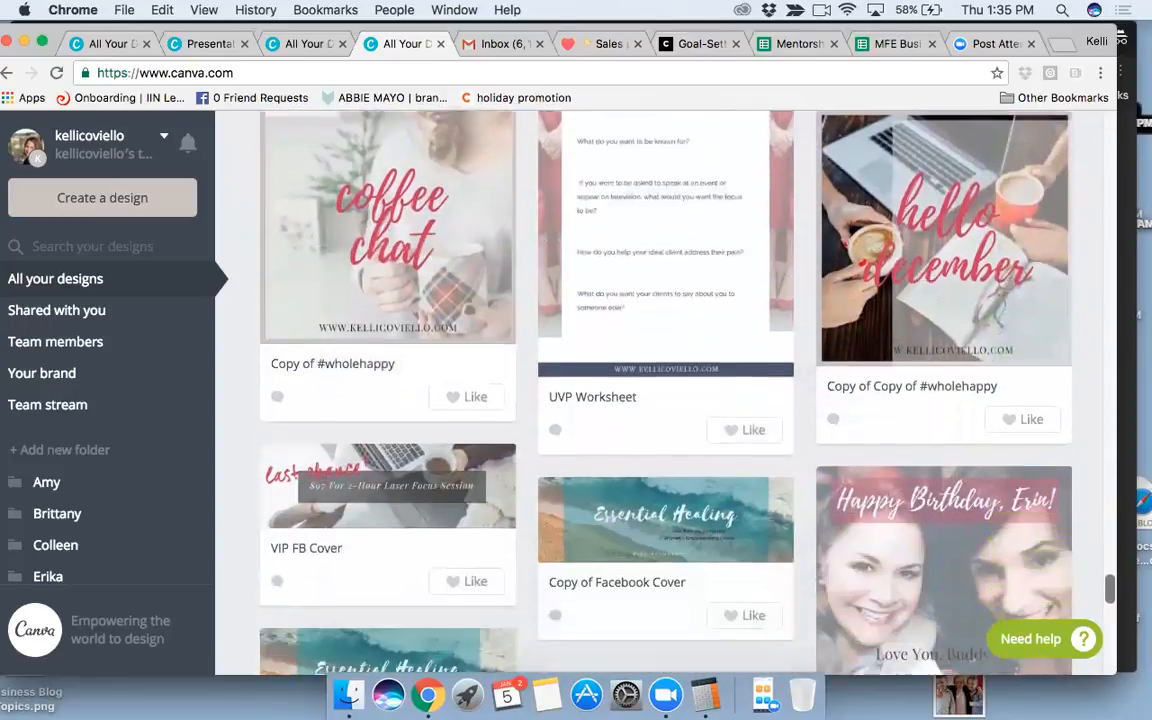
pyautogui.scroll(-4, 665, 390)
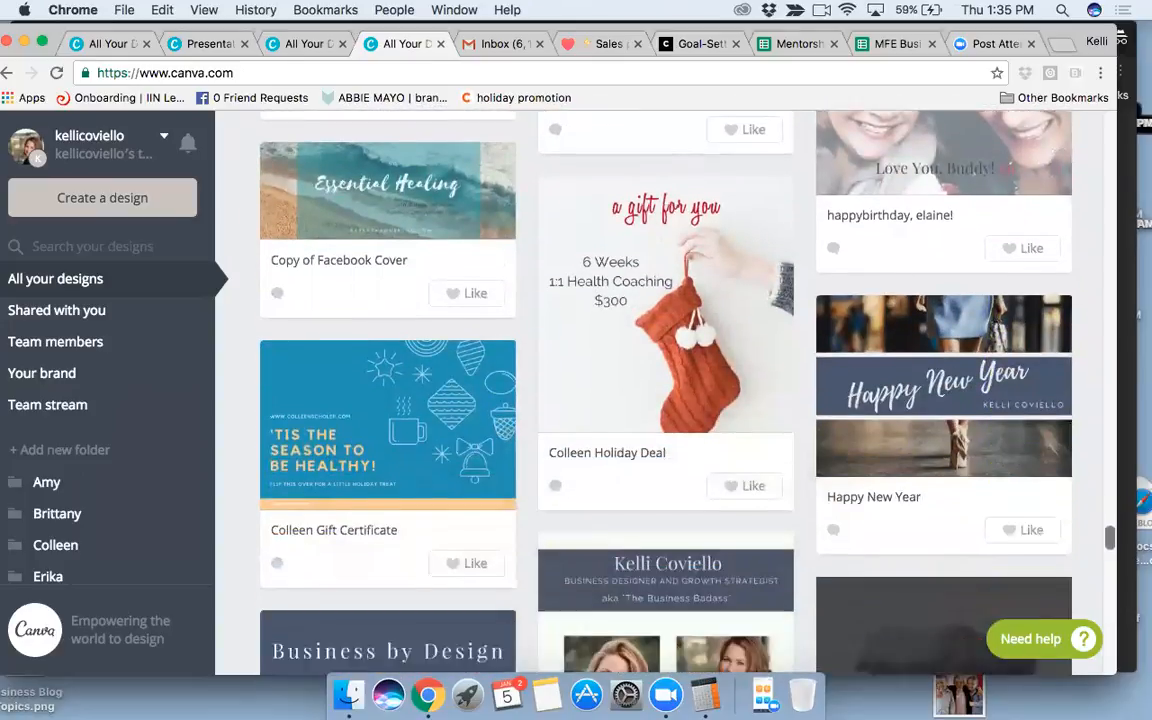
pyautogui.scroll(-8, 665, 390)
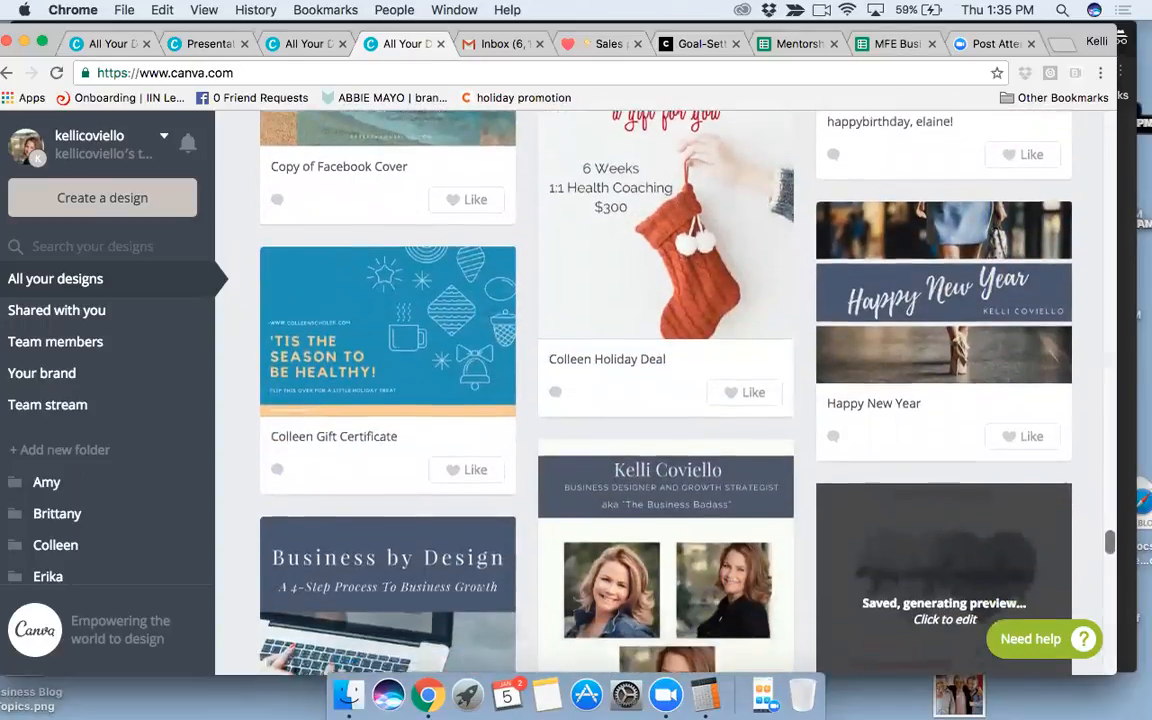
pyautogui.scroll(-10, 665, 390)
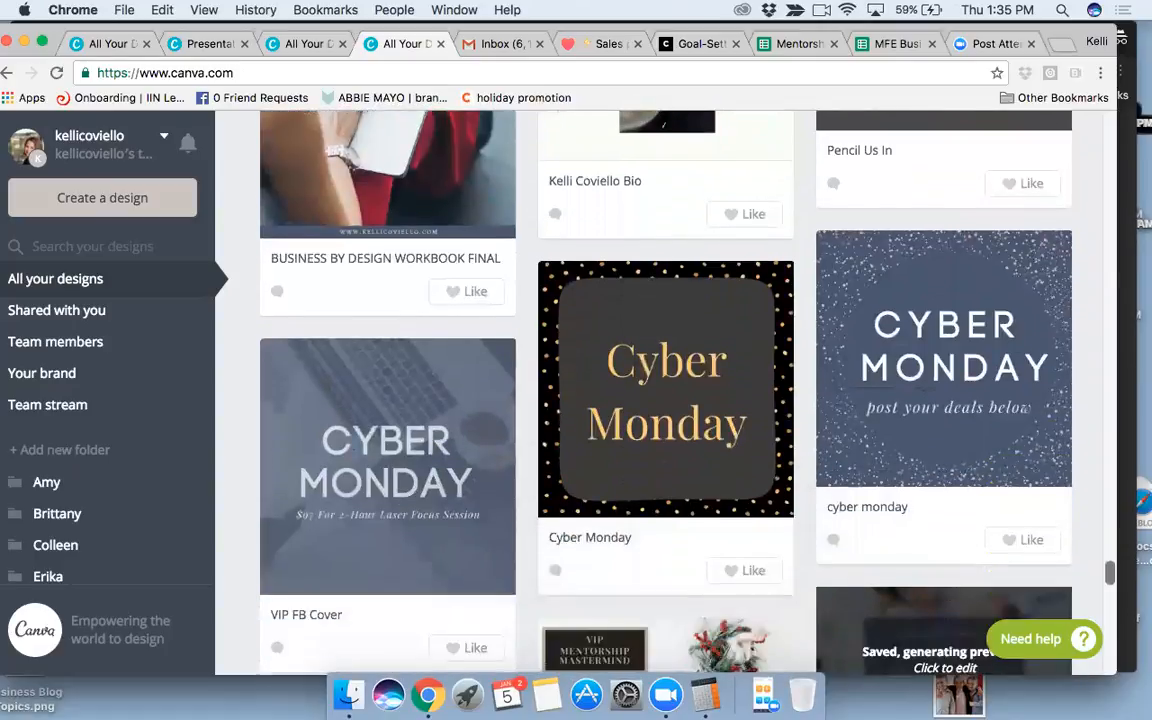
pyautogui.scroll(-5, 665, 390)
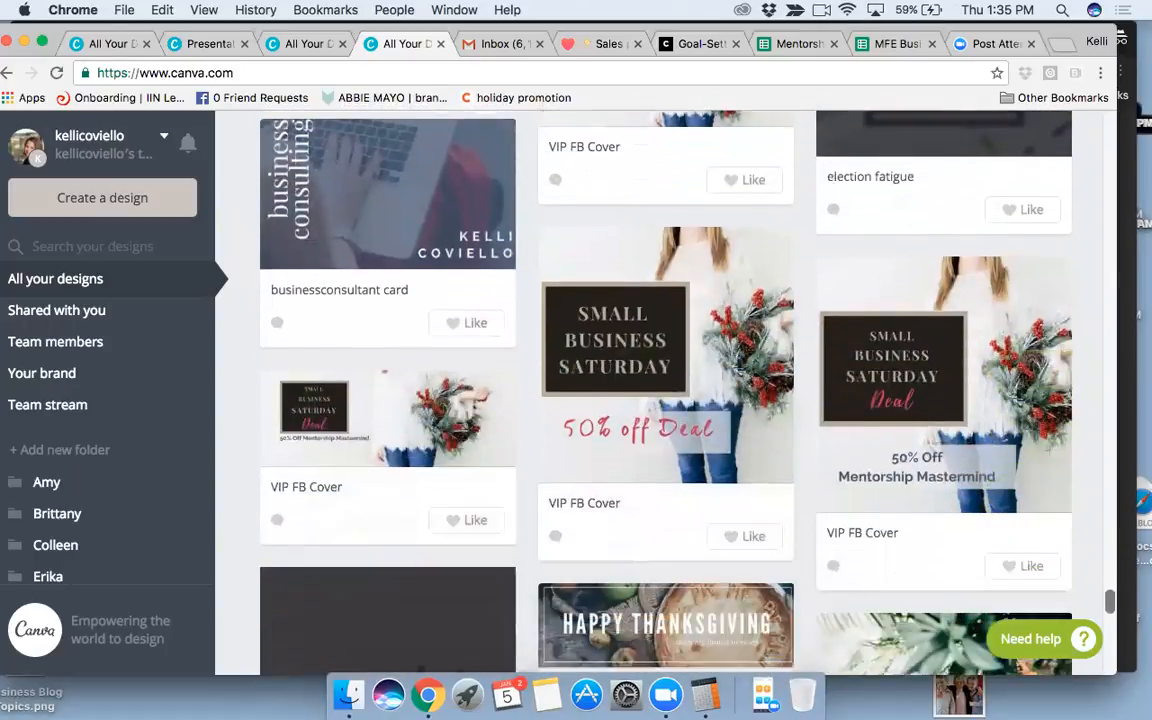
pyautogui.scroll(-1, 665, 390)
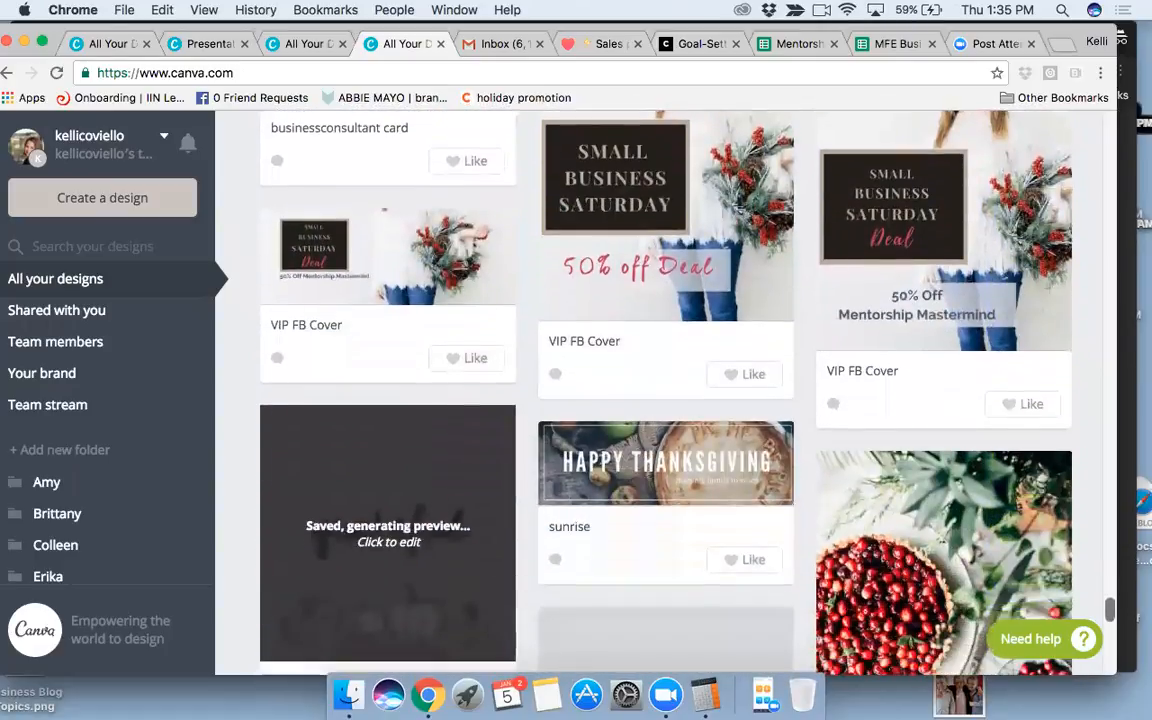
pyautogui.scroll(2, 665, 390)
pyautogui.scroll(1, 640, 295)
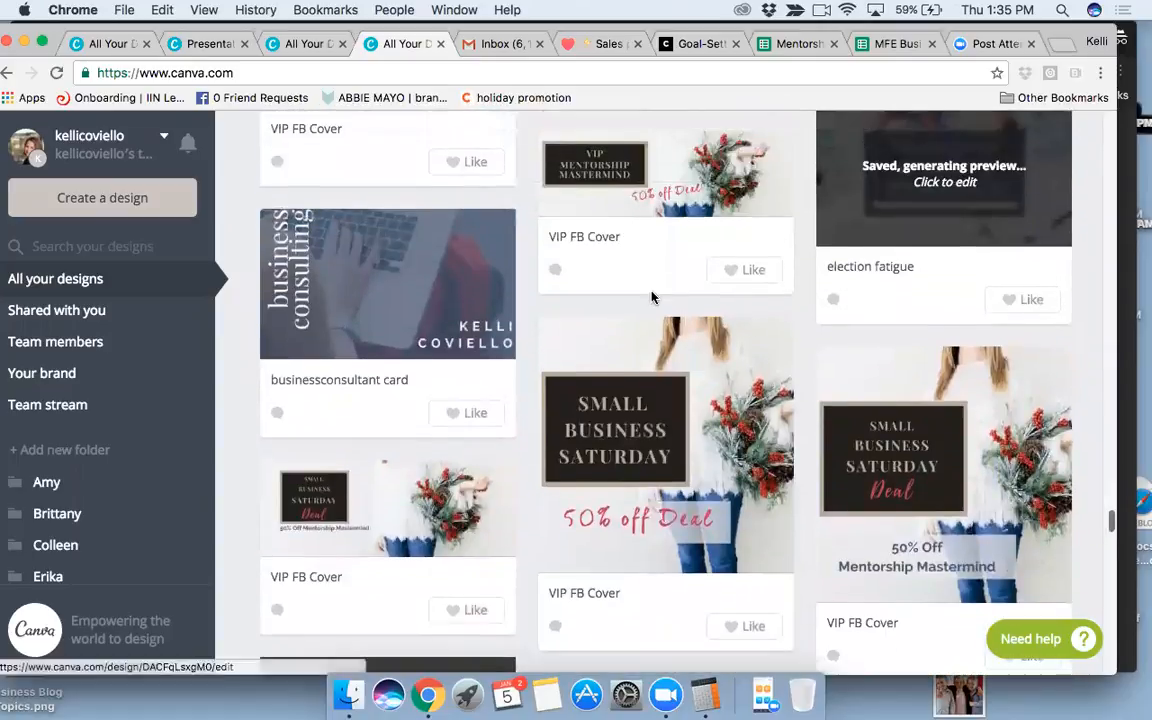
# View the "businessconsultant card" design, and open a new Social Media design from the home page.
pyautogui.click(355, 290)
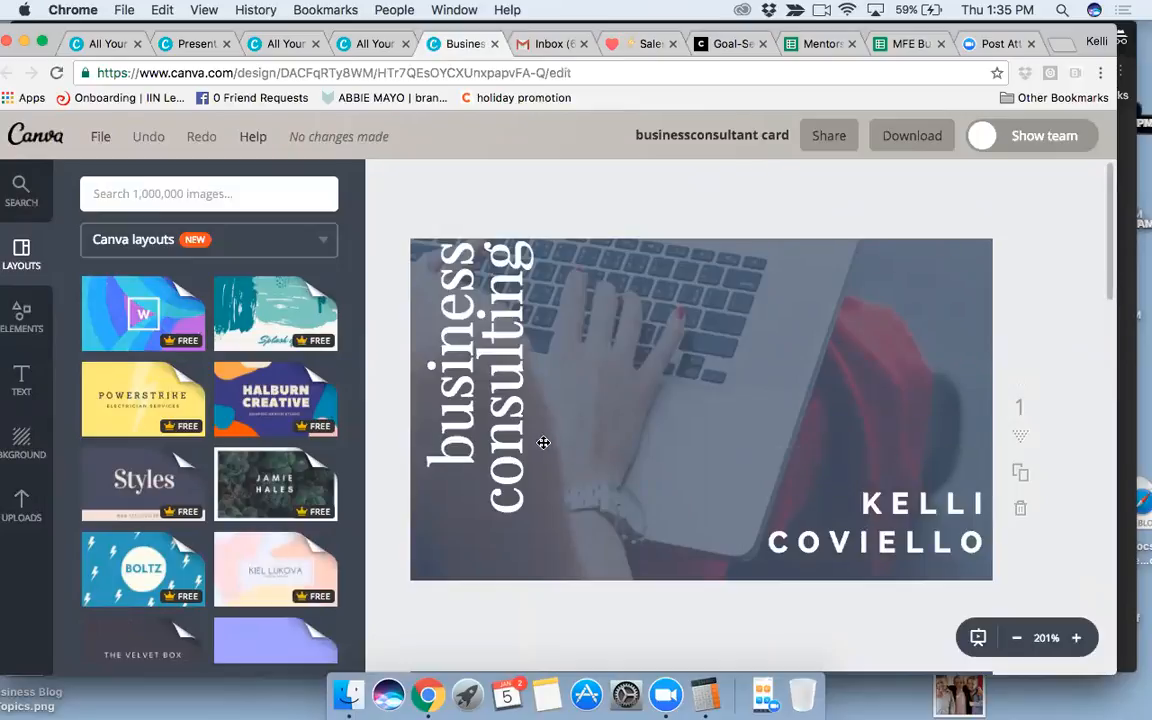
pyautogui.click(33, 138)
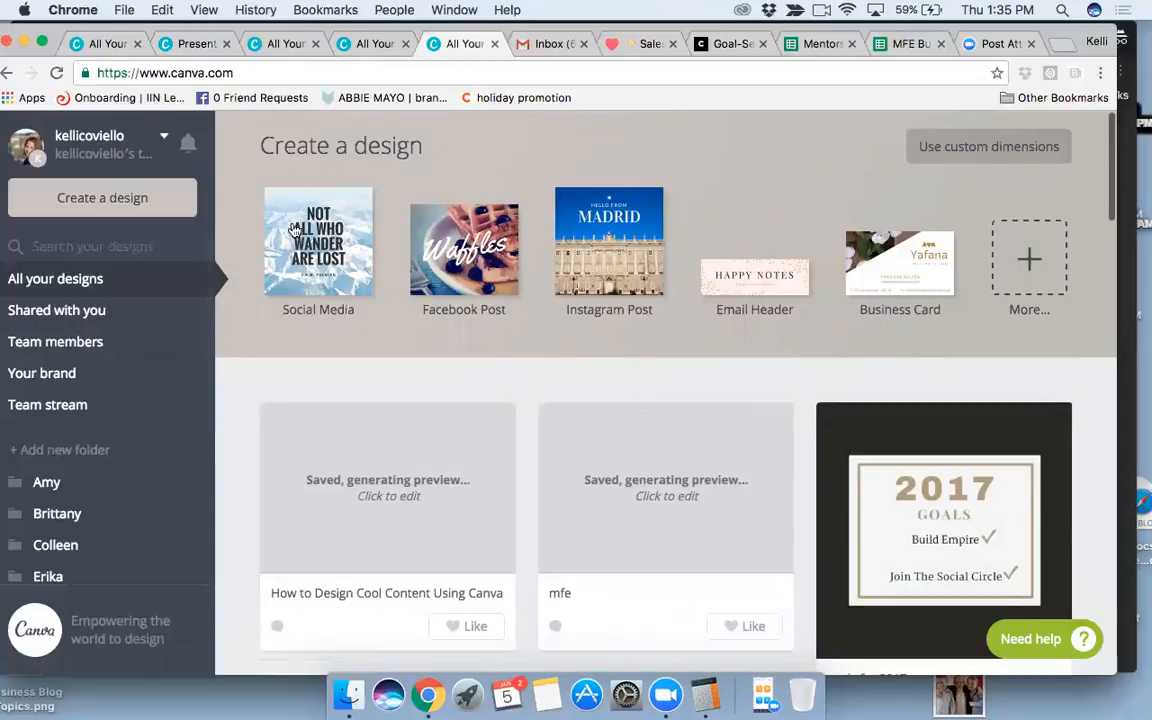
pyautogui.click(318, 260)
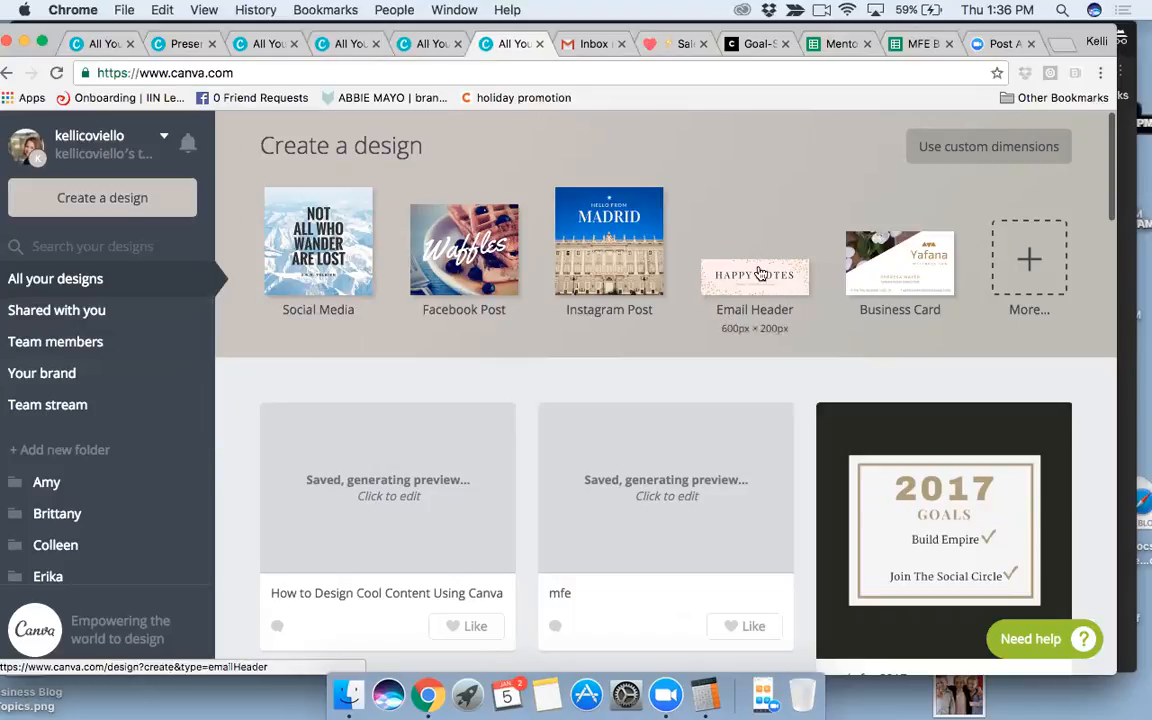
# Show the full list of design types and look through its social media, document, blogging and eBook, and marketing formats.
pyautogui.click(1030, 262)
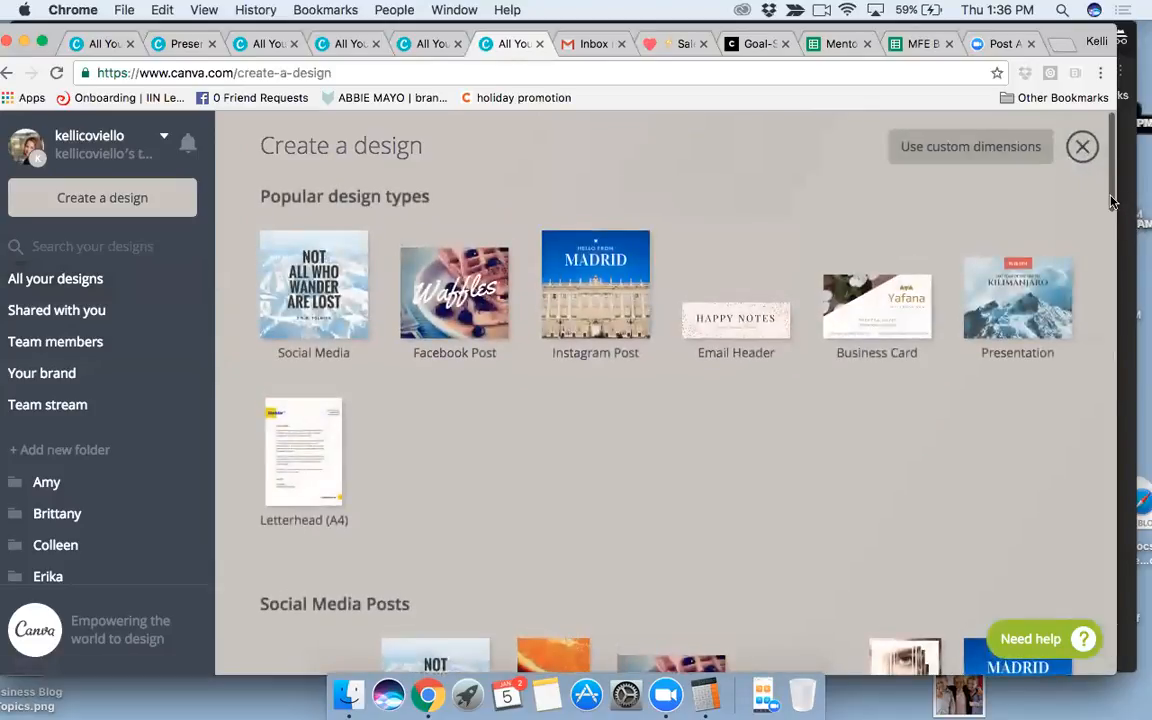
pyautogui.scroll(-5, 660, 400)
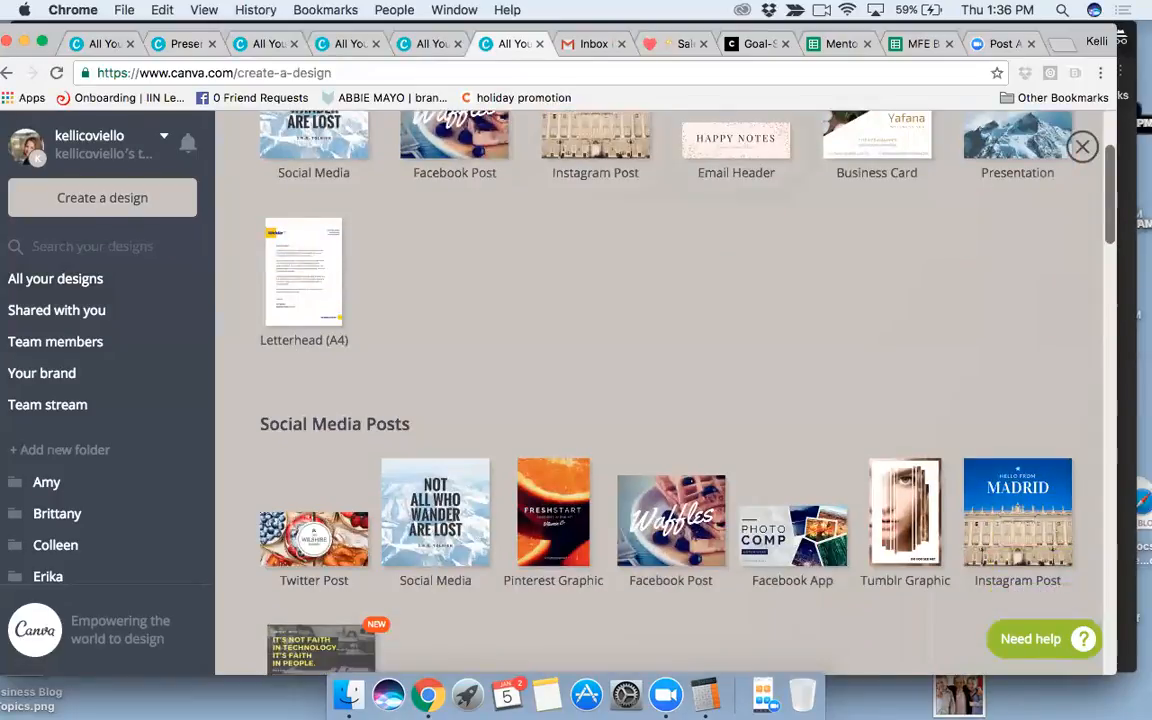
pyautogui.scroll(-5, 660, 400)
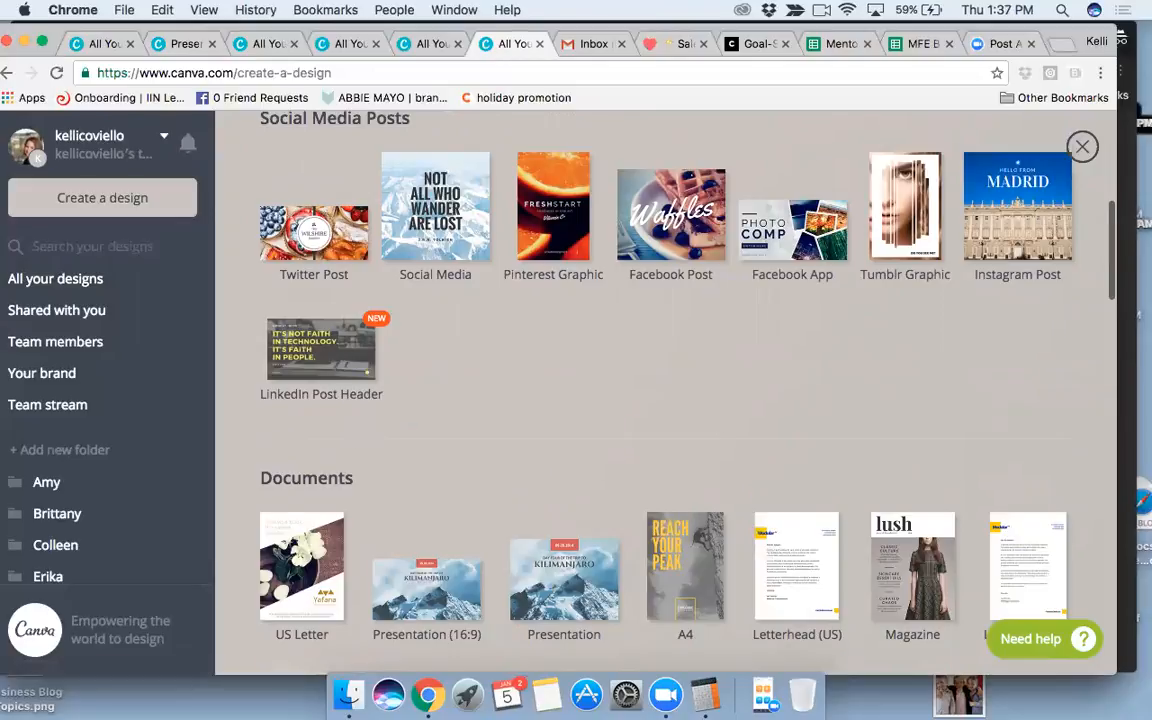
pyautogui.scroll(-2, 777, 463)
pyautogui.scroll(-4, 777, 463)
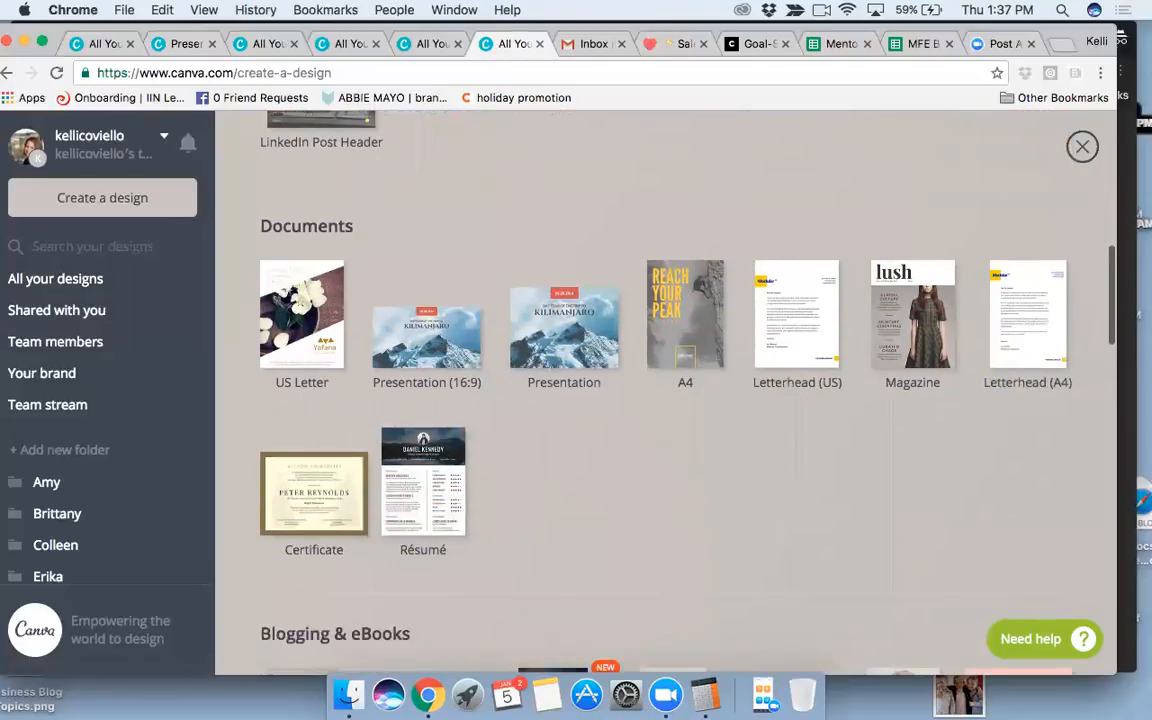
pyautogui.scroll(-8, 777, 463)
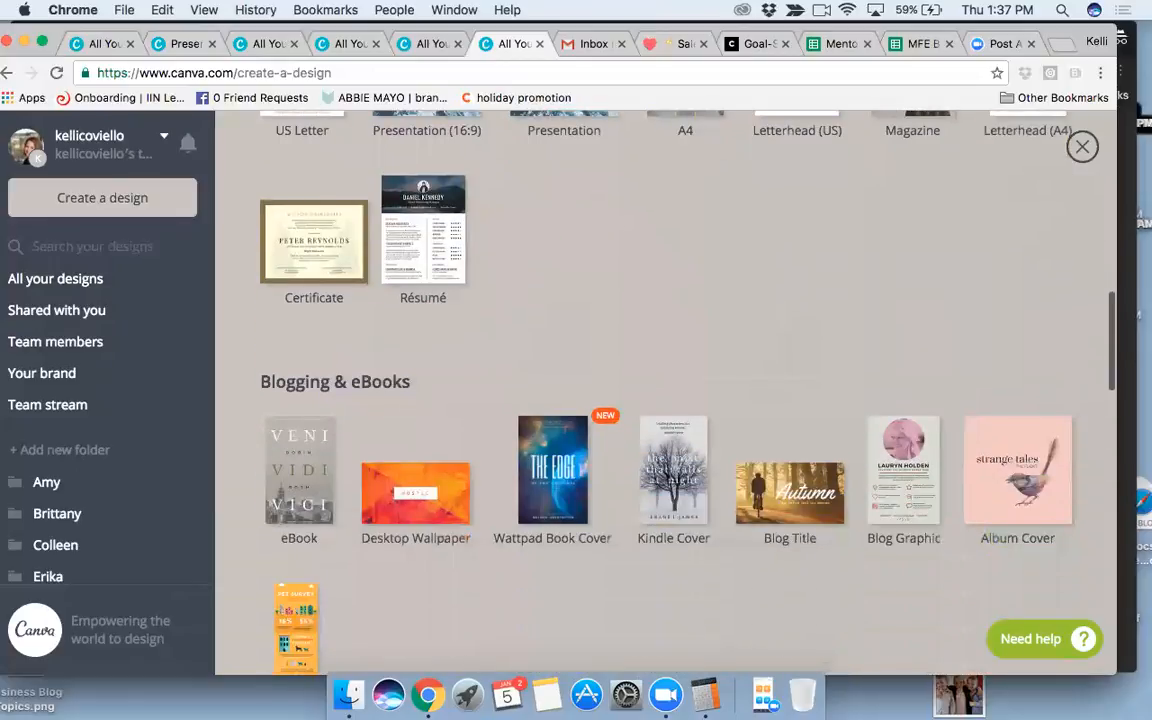
pyautogui.scroll(-5, 777, 463)
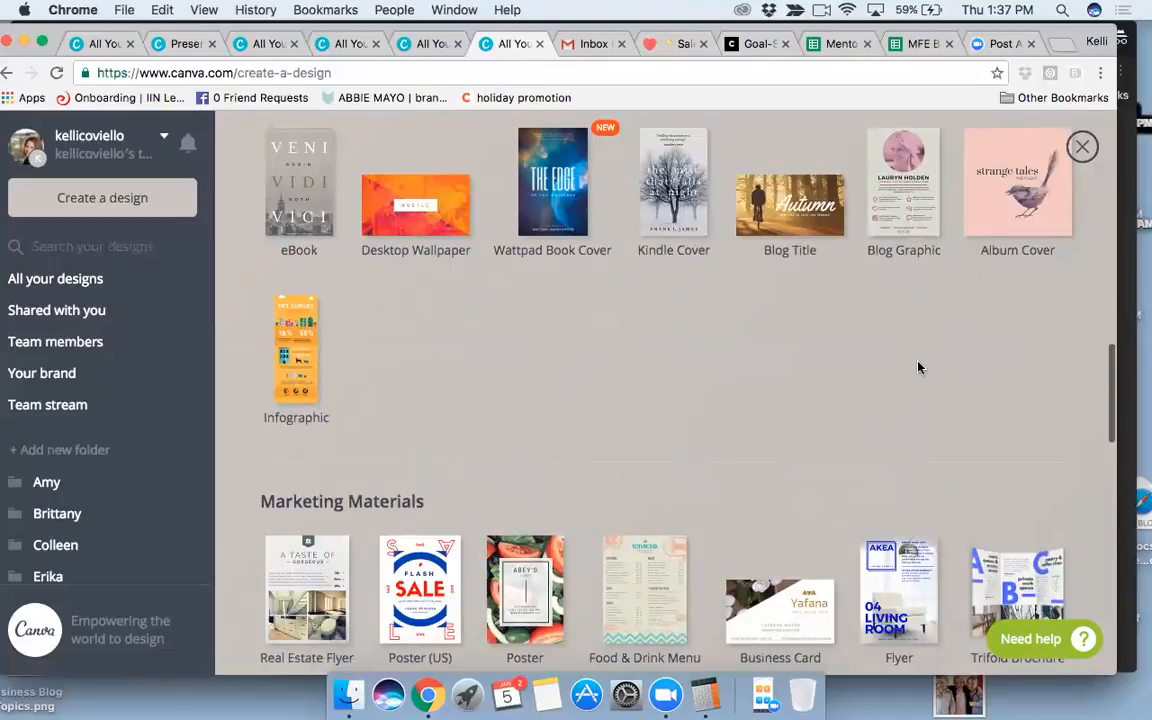
# Look through the remaining design types, covering marketing materials, social media and email headers, events and ads.
pyautogui.scroll(-7, 918, 367)
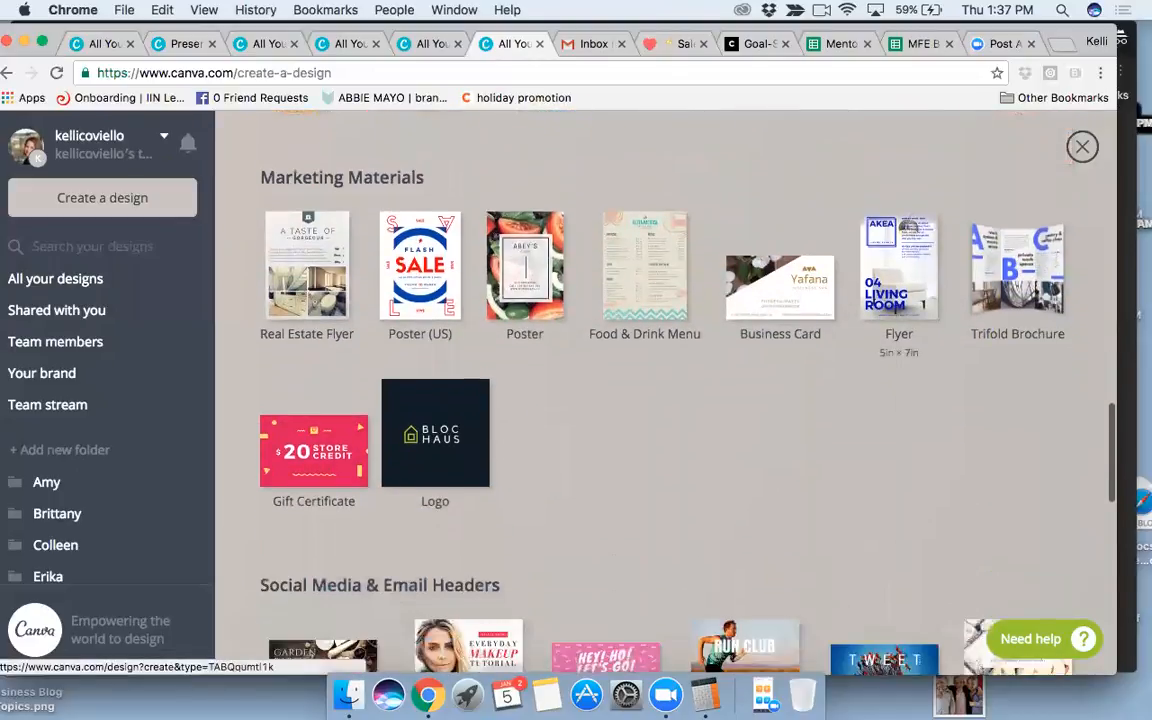
pyautogui.scroll(-2, 898, 290)
pyautogui.scroll(-1, 786, 212)
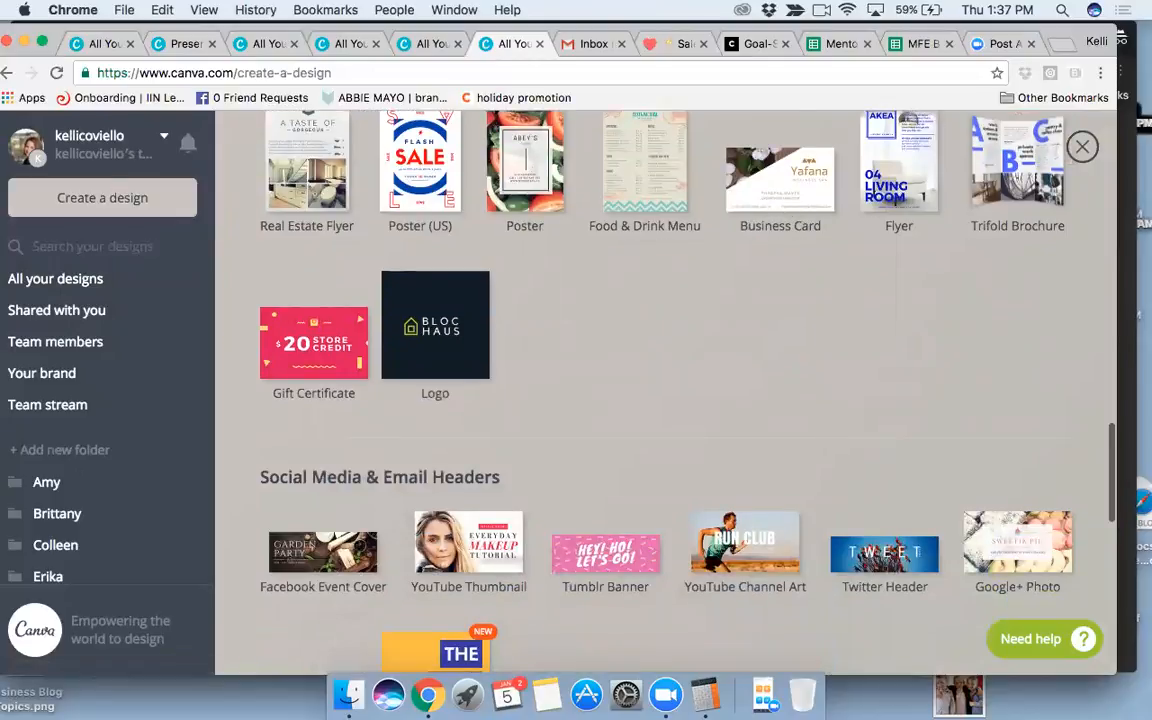
pyautogui.scroll(-5, 825, 427)
pyautogui.scroll(-4, 665, 400)
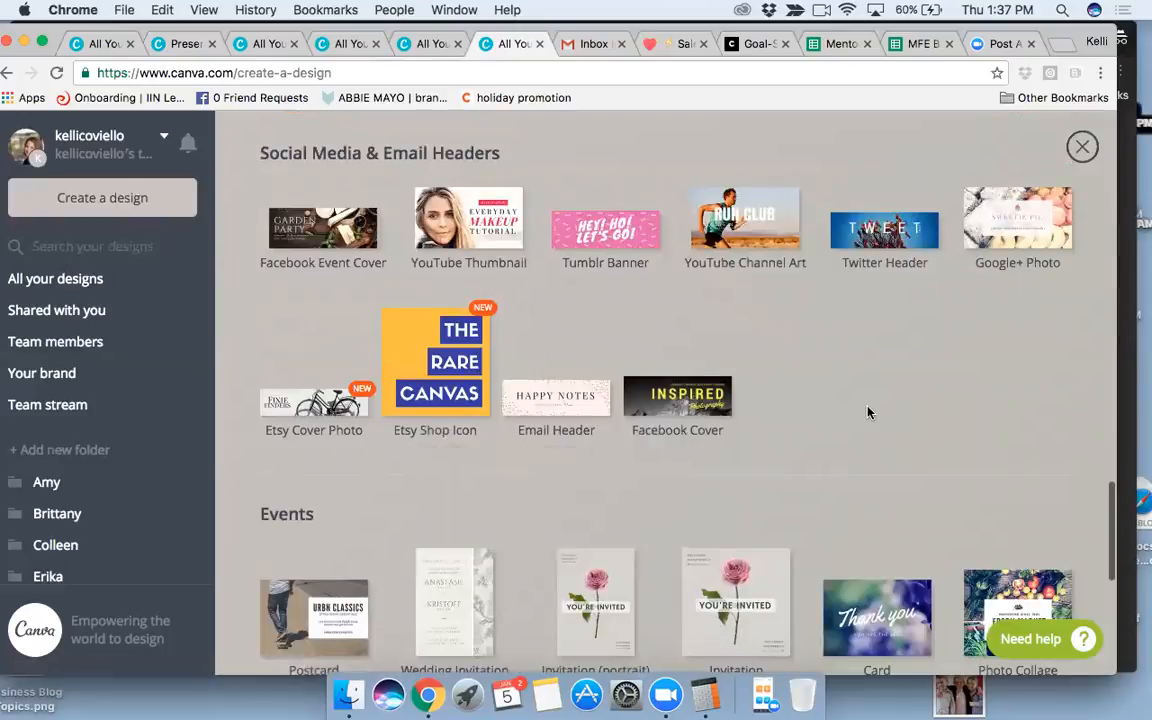
pyautogui.scroll(-4, 868, 412)
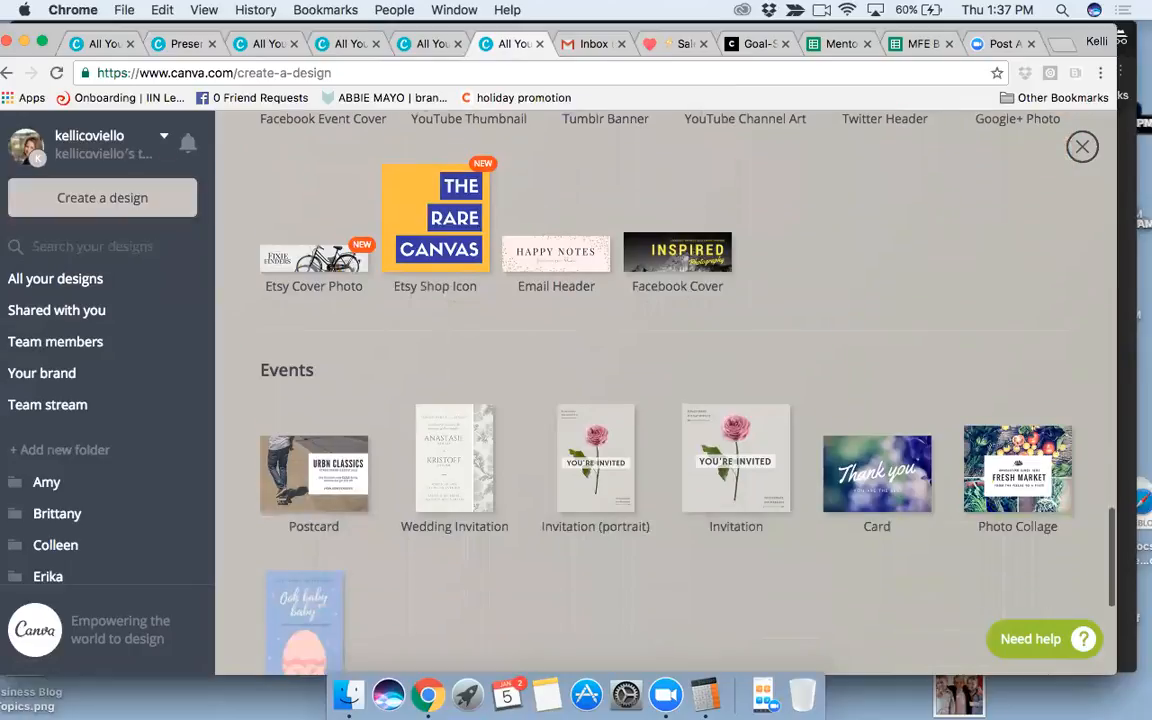
pyautogui.scroll(-5, 660, 400)
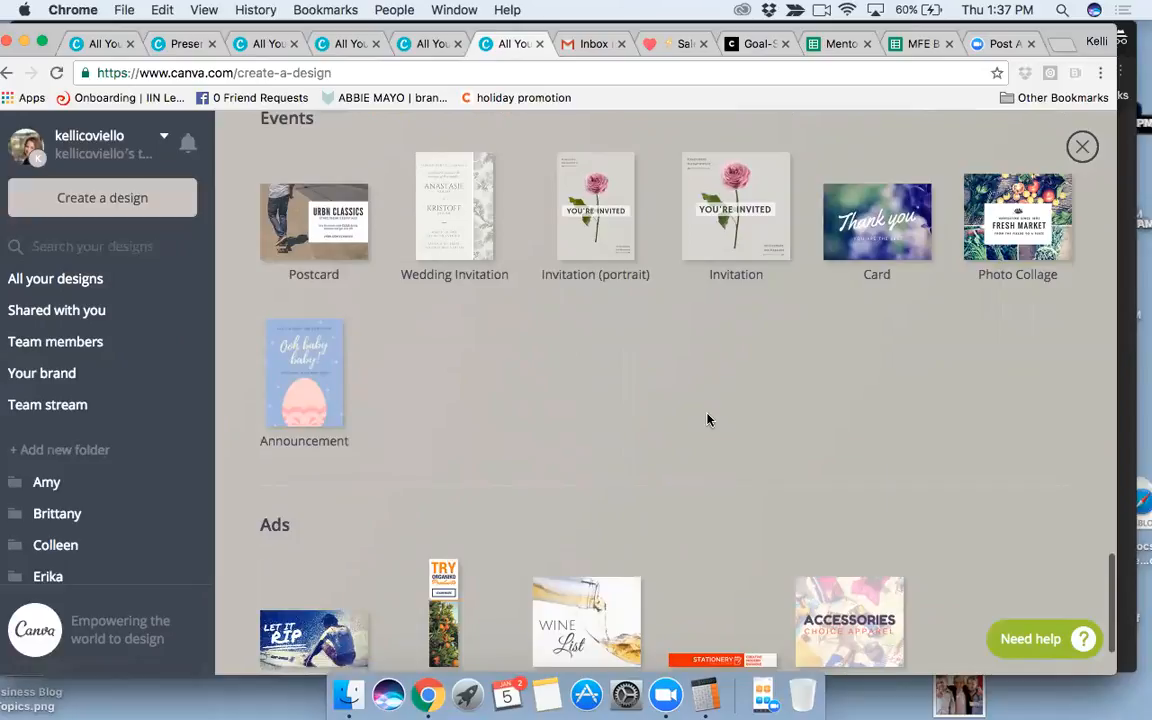
pyautogui.scroll(-3, 707, 420)
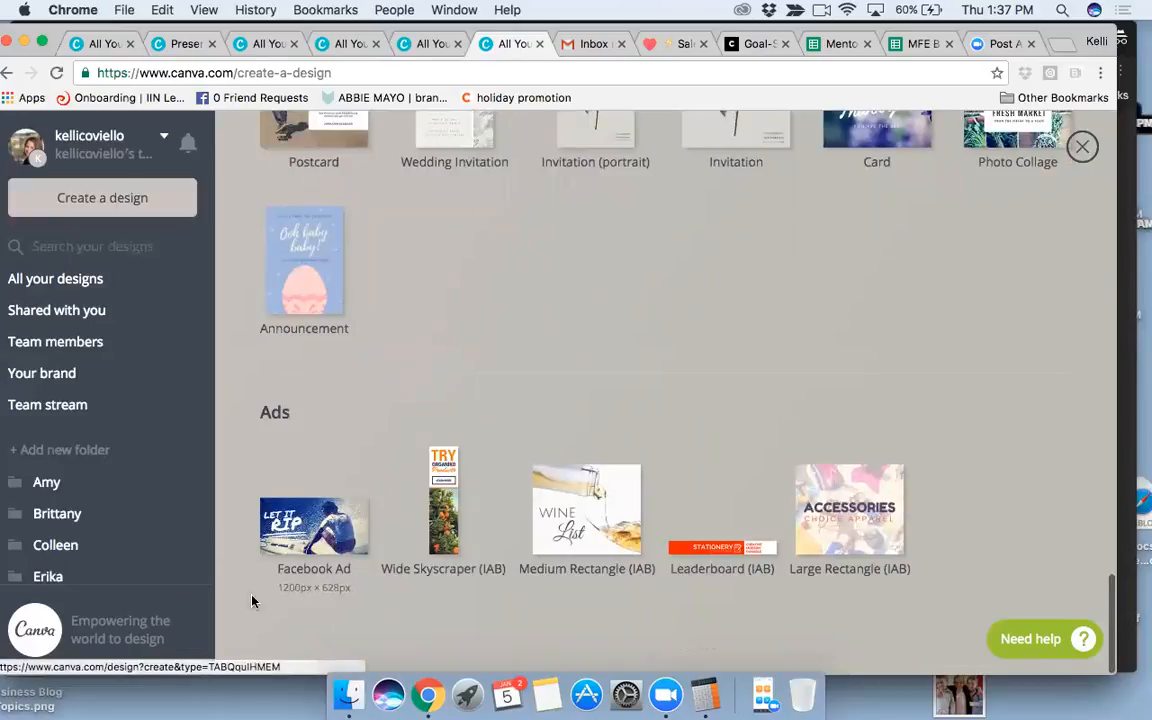
# Create a new Social Media design from the popular design types and title it "Hello January".
pyautogui.moveTo(1110, 622); pyautogui.dragTo(1139, 115)
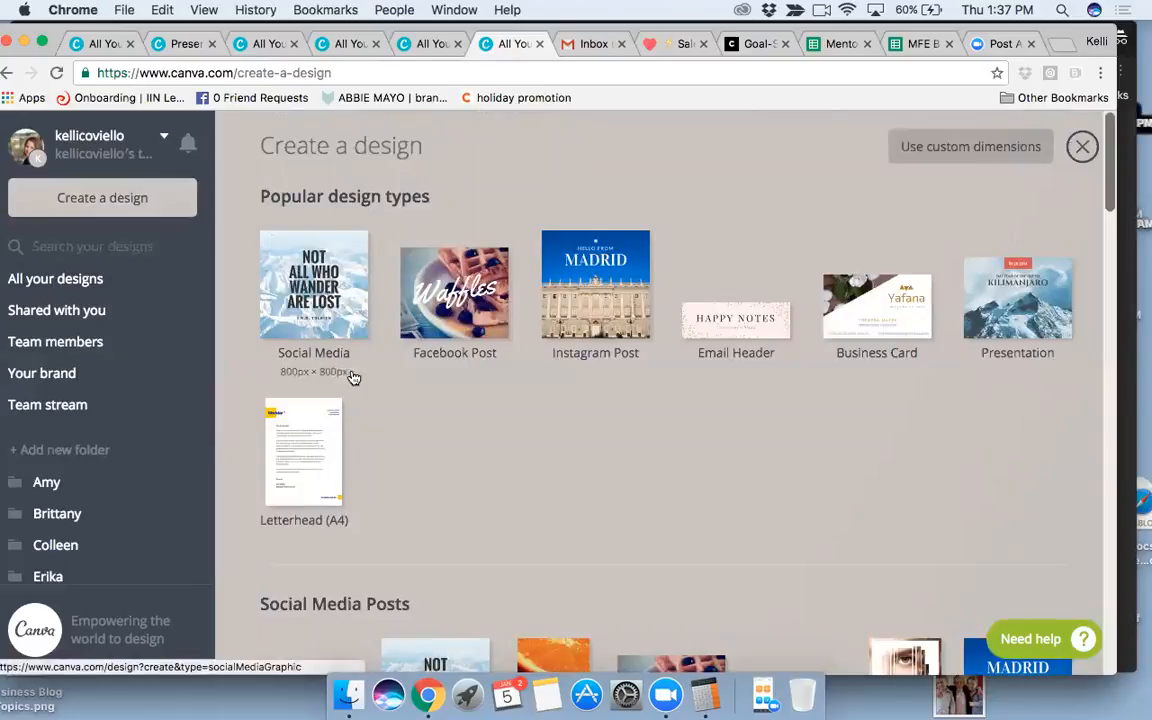
pyautogui.click(295, 321)
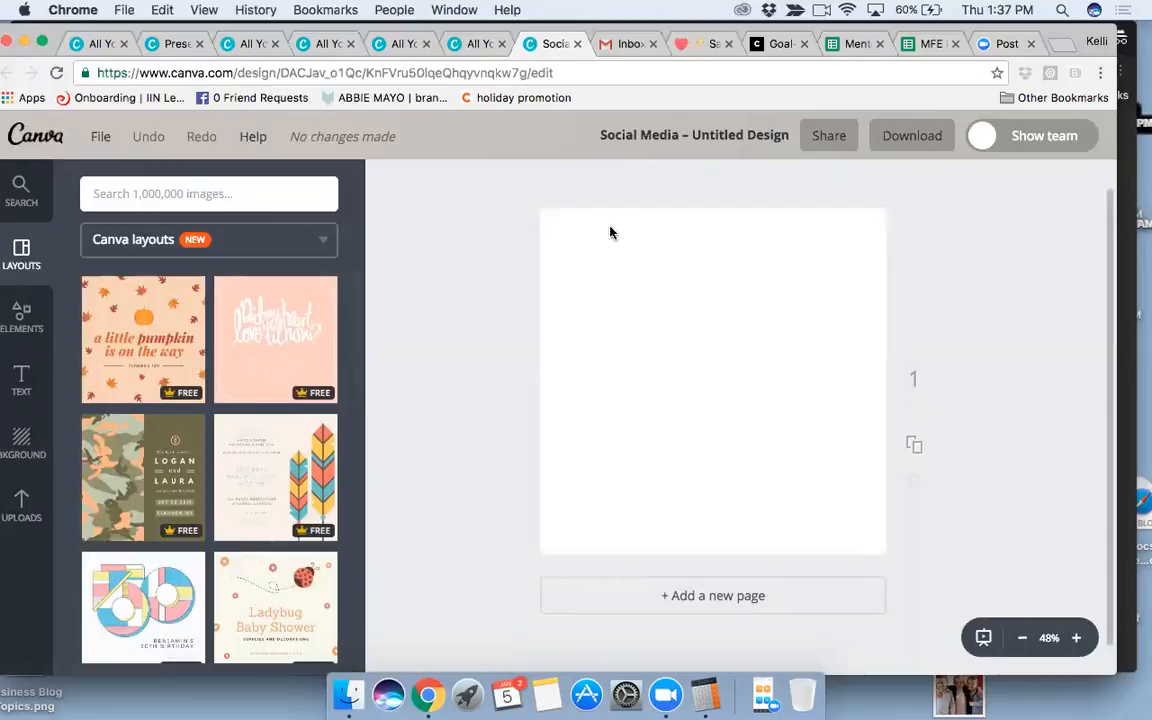
pyautogui.click(684, 141)
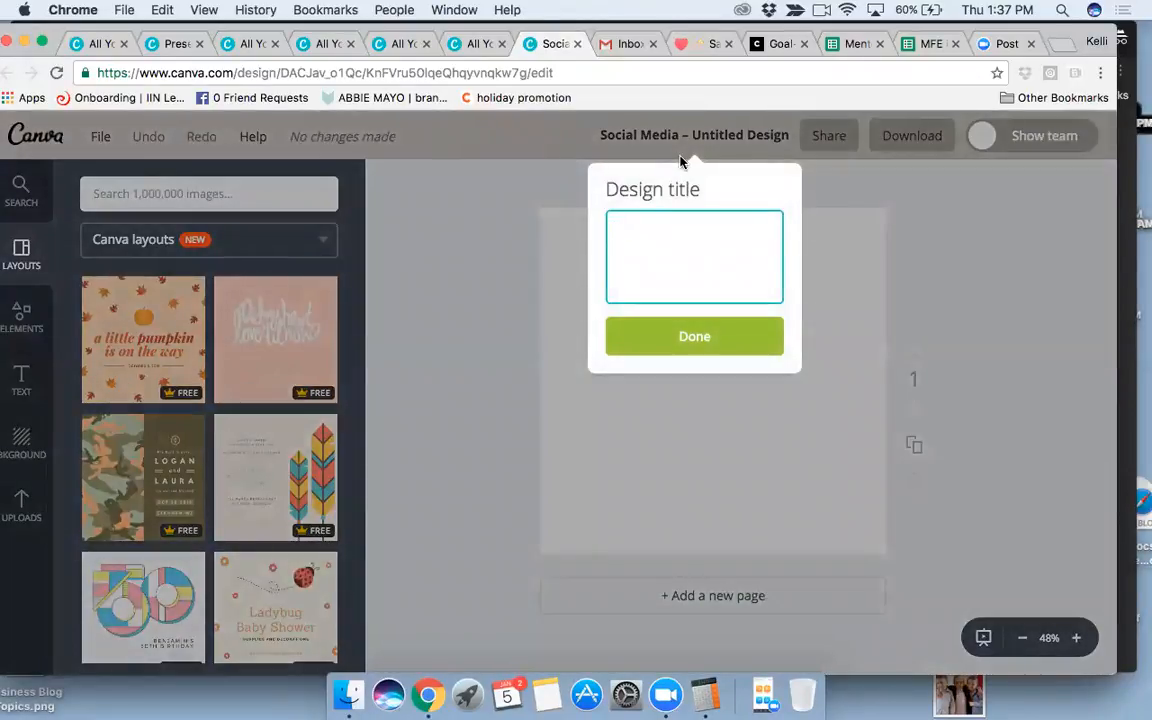
pyautogui.write('he')
pyautogui.press('BackSpace')
pyautogui.press('BackSpace')
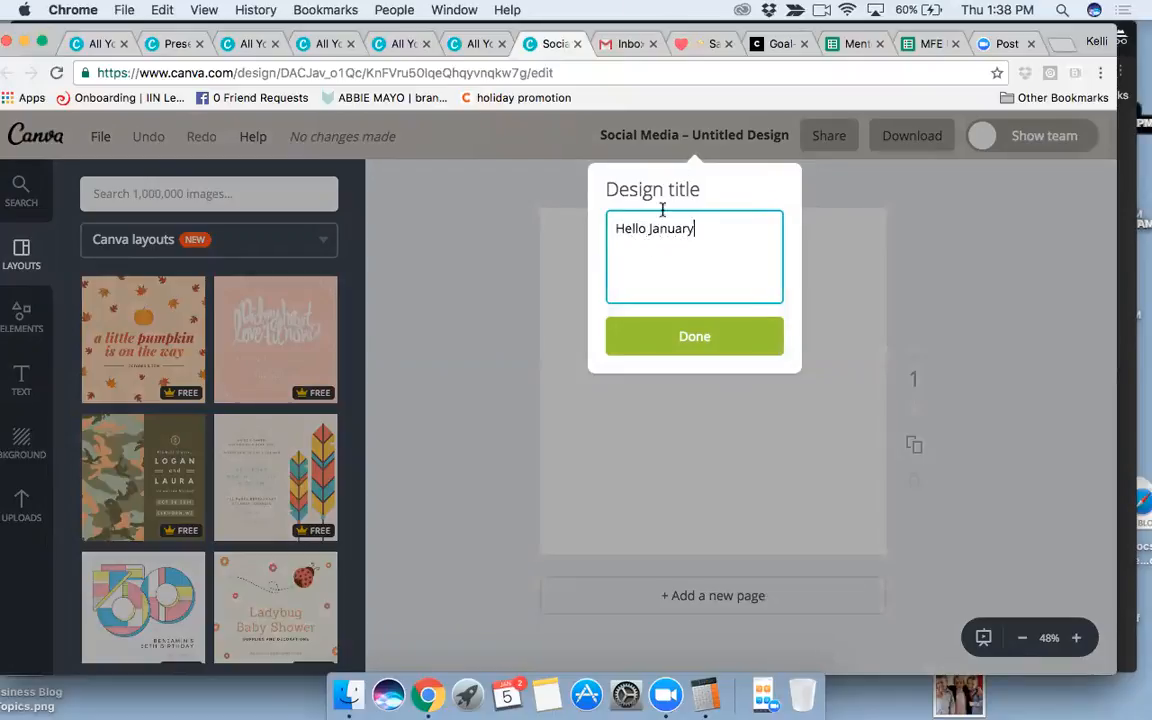
pyautogui.write('Hello January')
pyautogui.click(681, 340)
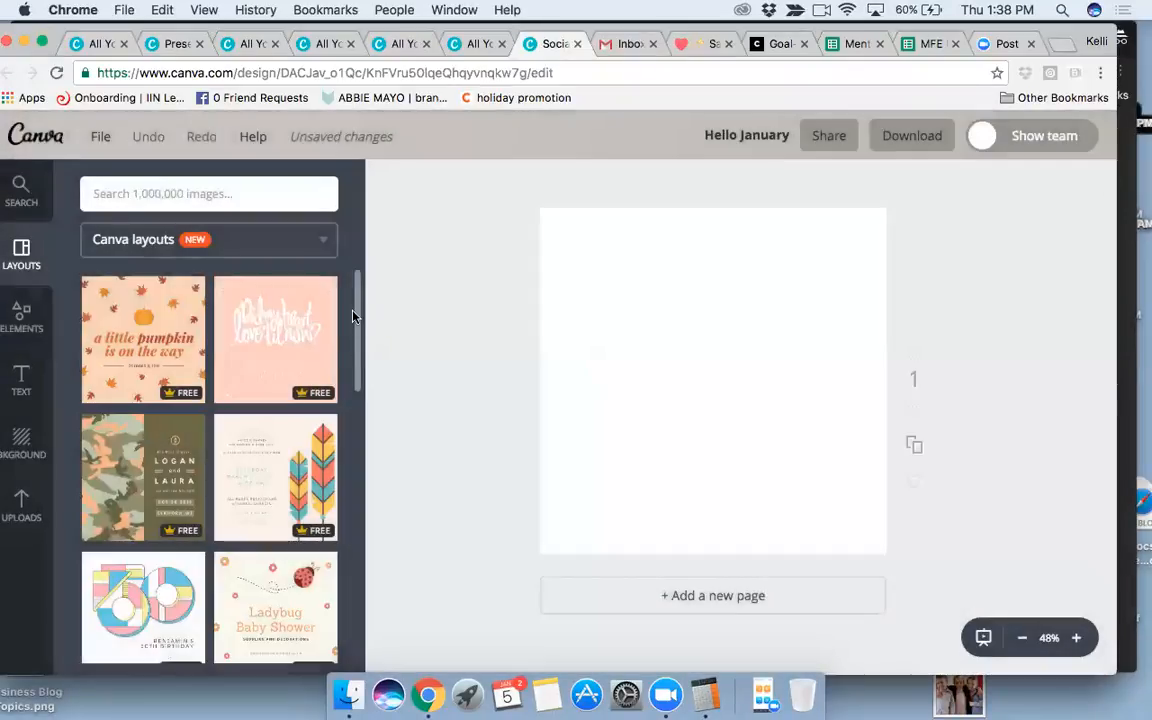
# Browse the Canva layouts available for the social media design, examining the holiday, event and quote templates.
pyautogui.scroll(-5, 355, 315)
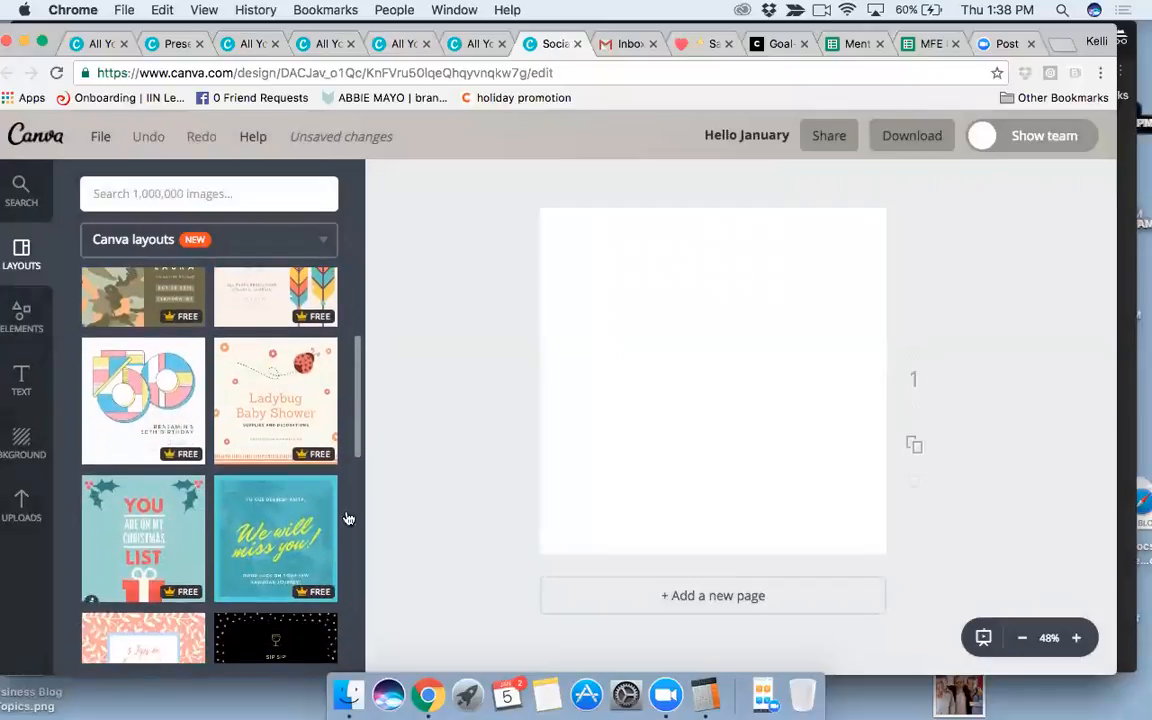
pyautogui.scroll(-3, 358, 432)
pyautogui.moveTo(358, 432); pyautogui.dragTo(358, 617)
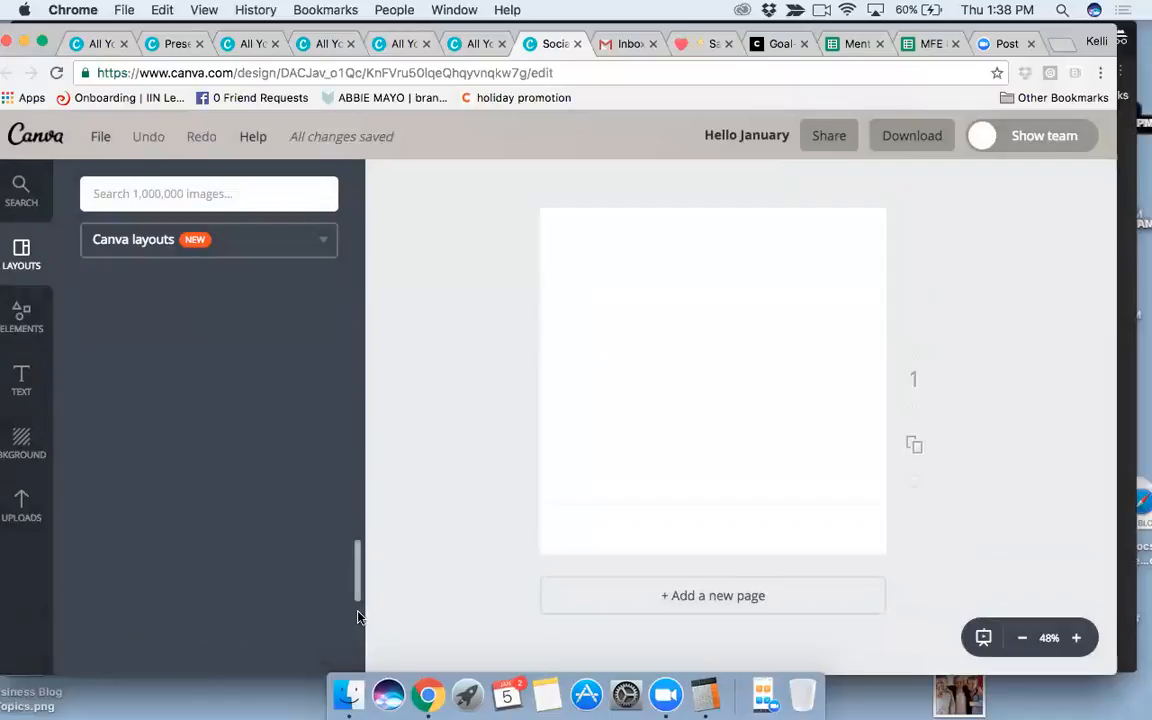
pyautogui.scroll(-2, 355, 582)
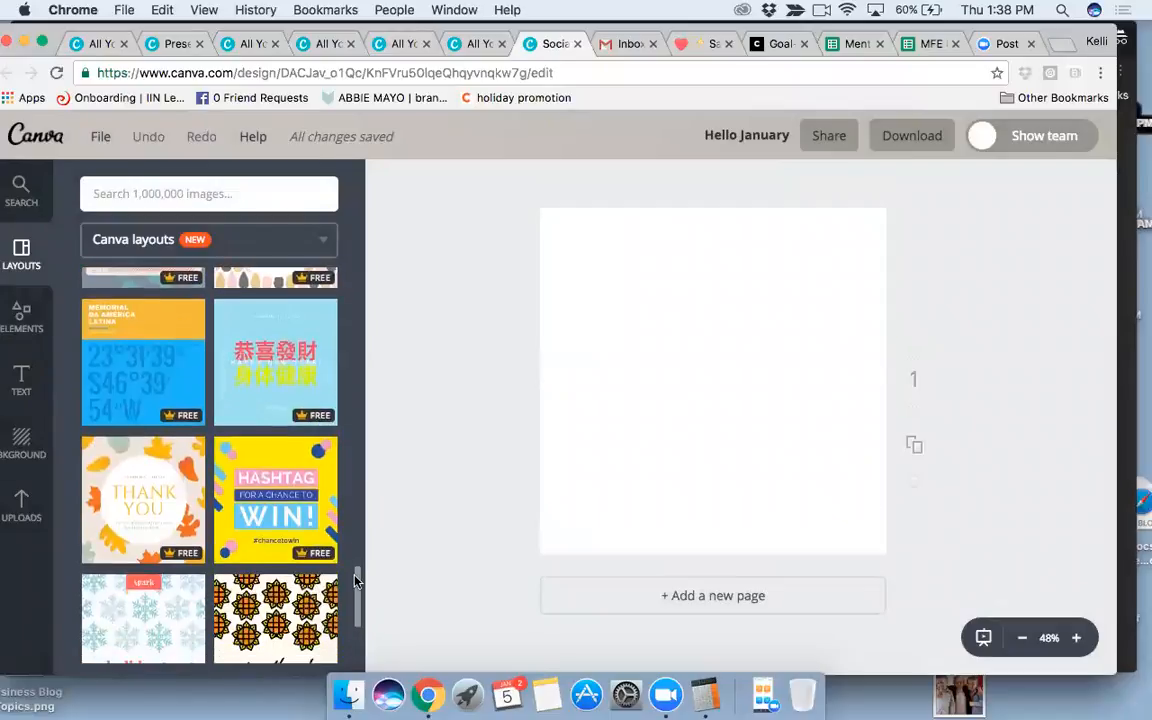
pyautogui.scroll(-5, 355, 582)
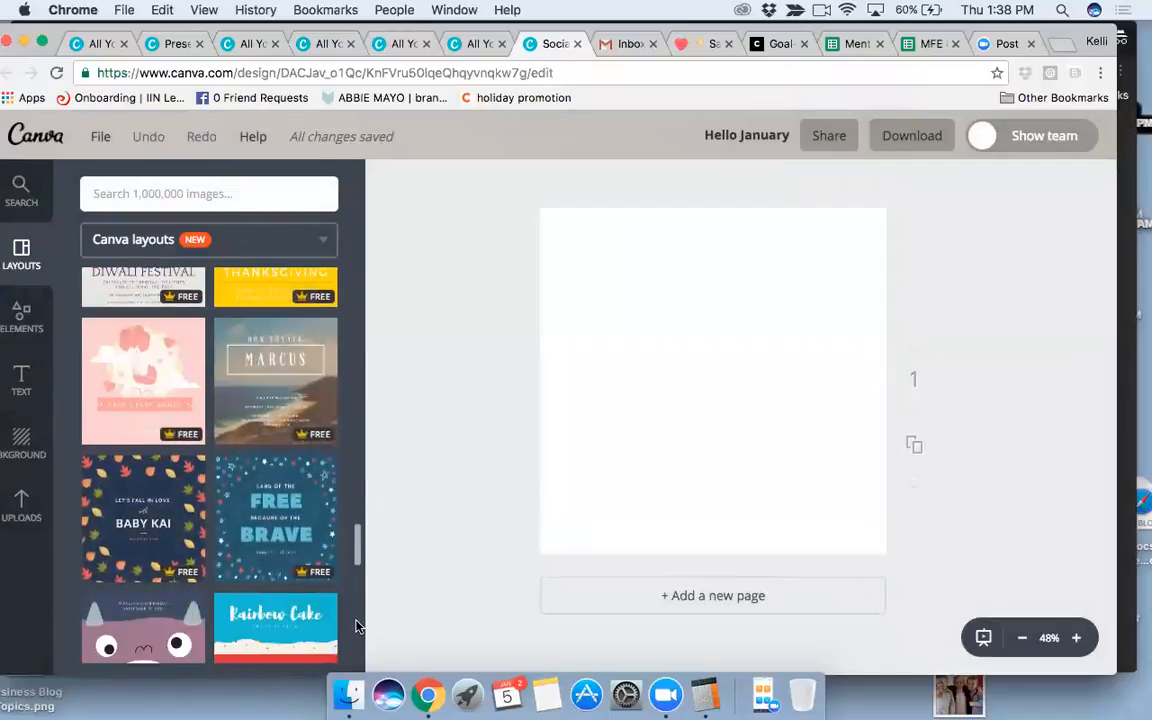
pyautogui.scroll(-5, 357, 612)
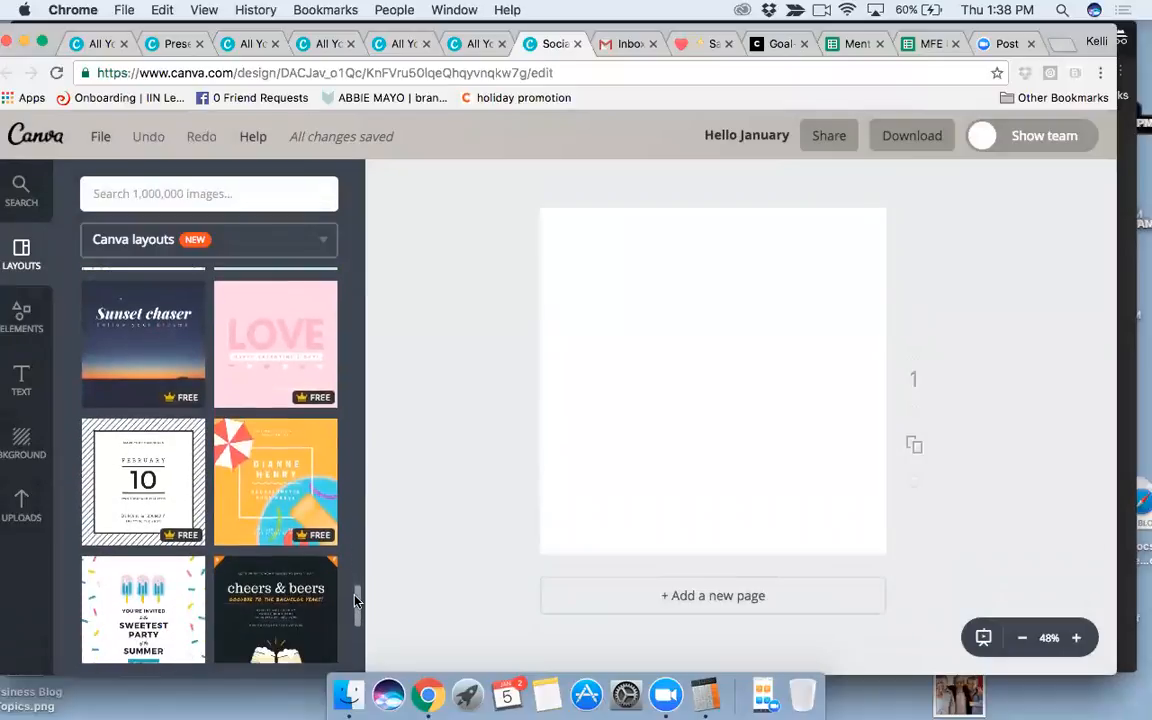
pyautogui.scroll(-3, 355, 597)
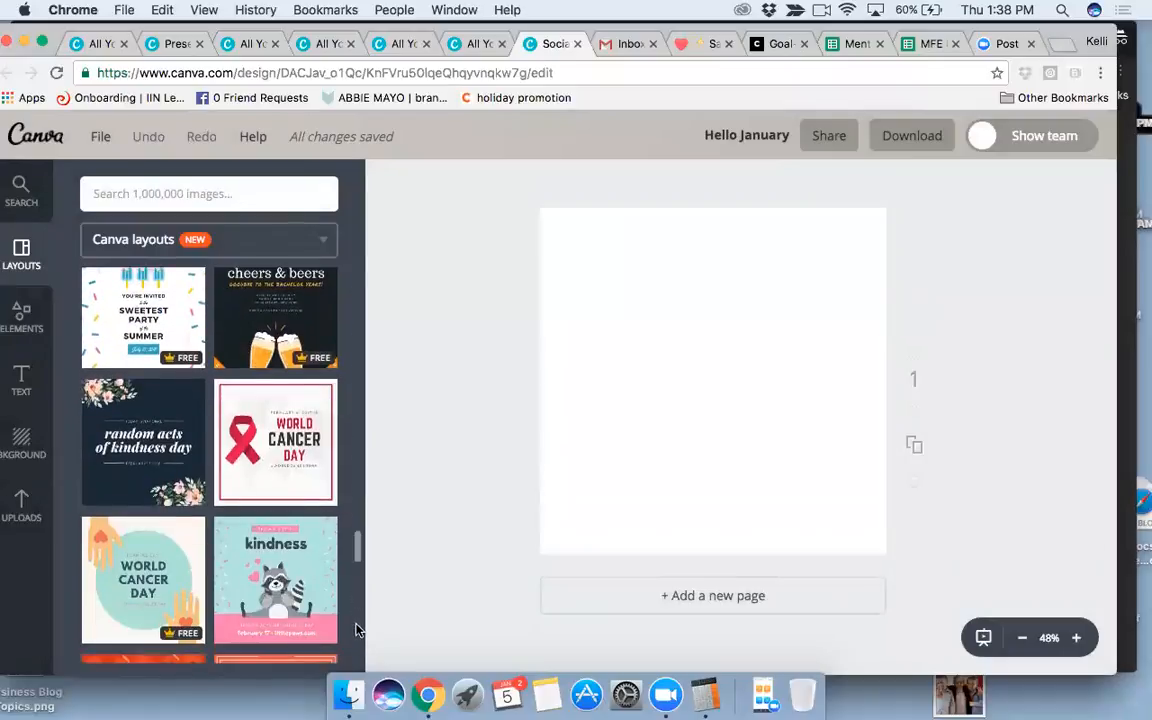
pyautogui.scroll(-3, 356, 620)
pyautogui.scroll(-1, 357, 615)
pyautogui.scroll(-3, 357, 575)
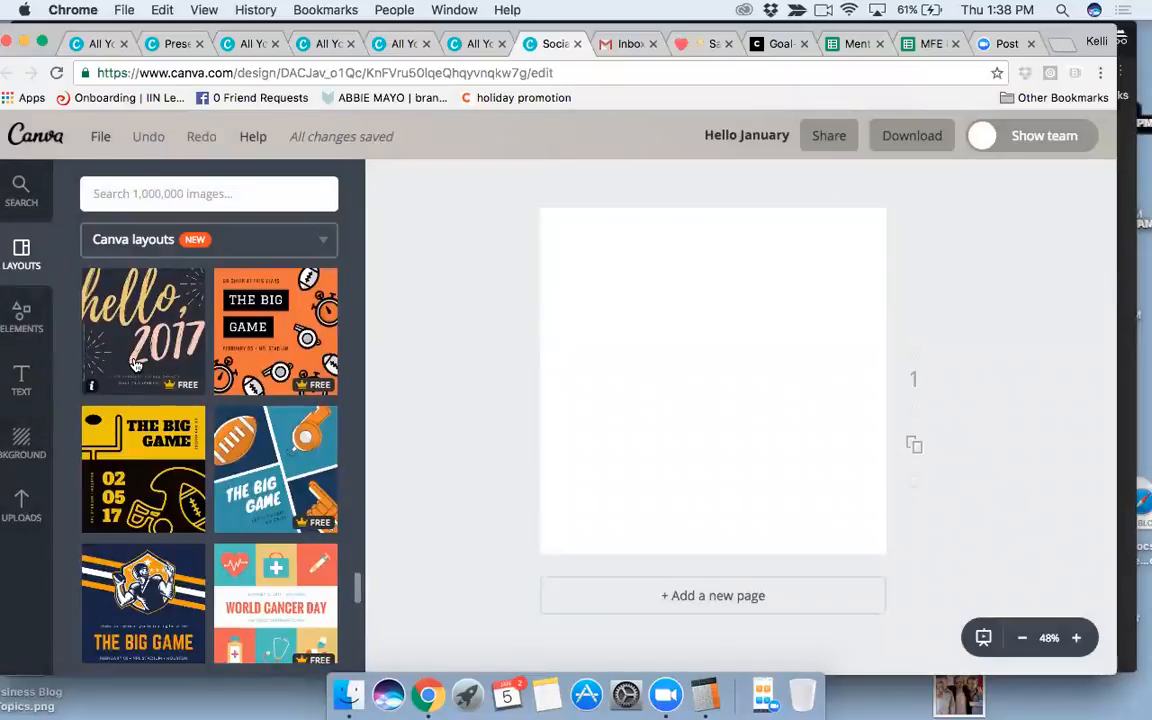
pyautogui.scroll(-10, 357, 592)
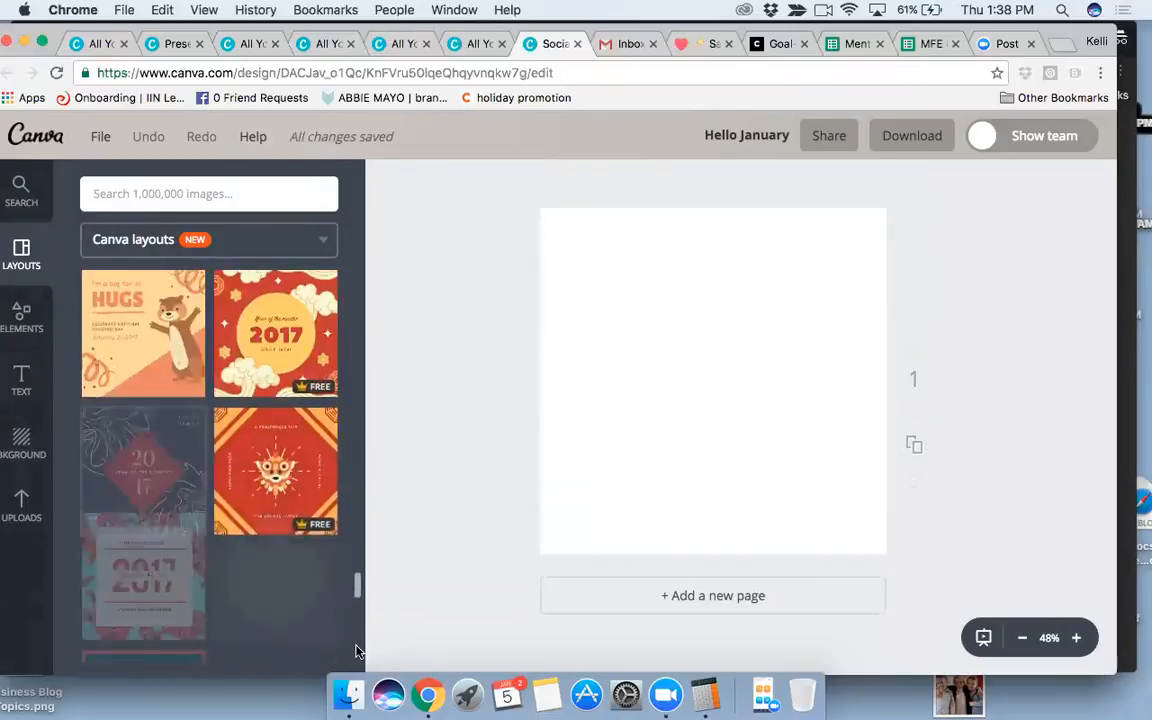
pyautogui.scroll(-3, 357, 649)
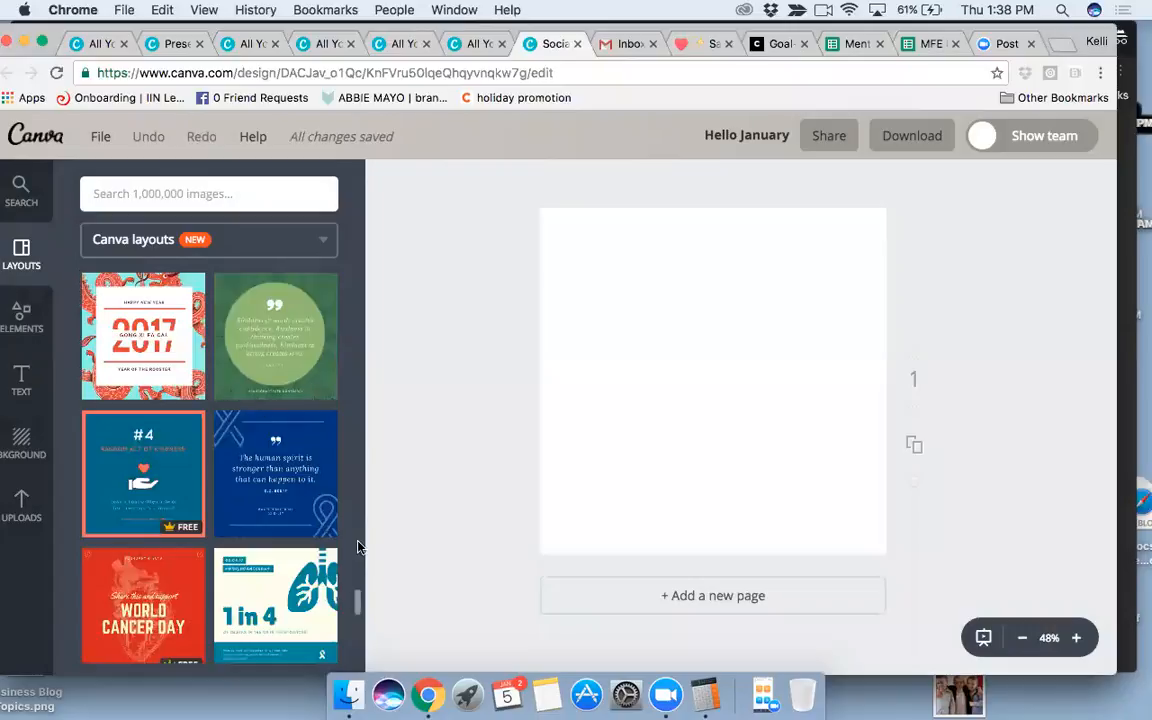
pyautogui.scroll(-10, 357, 604)
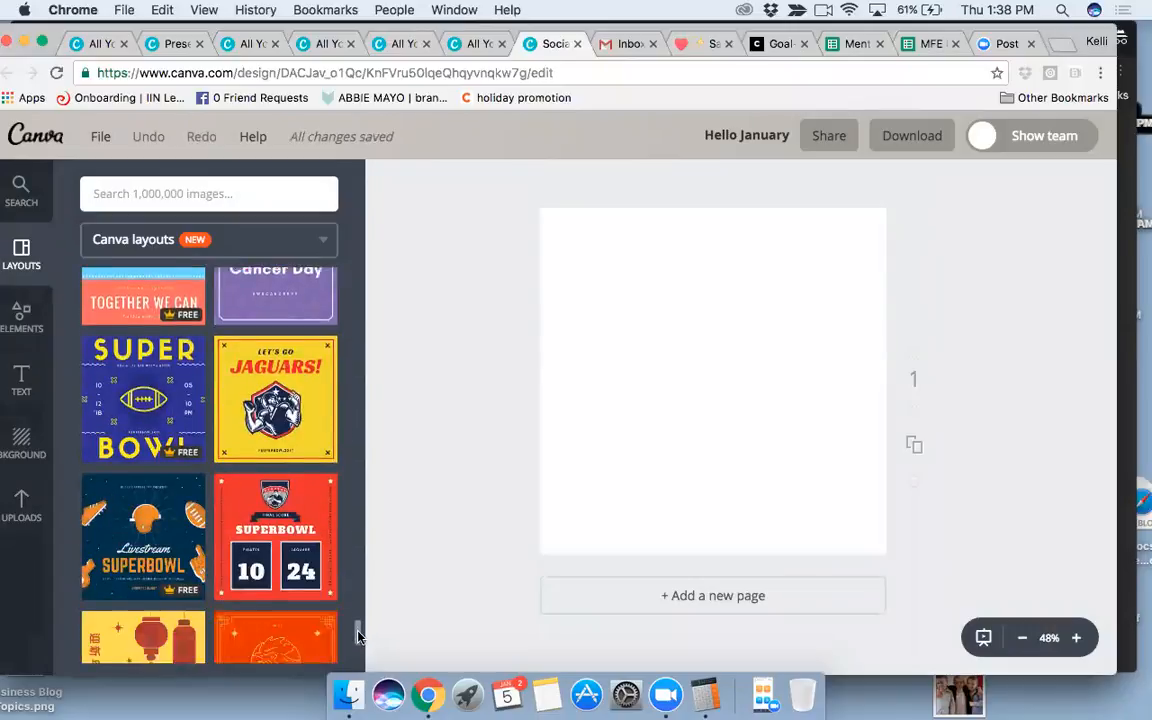
pyautogui.scroll(-10, 357, 655)
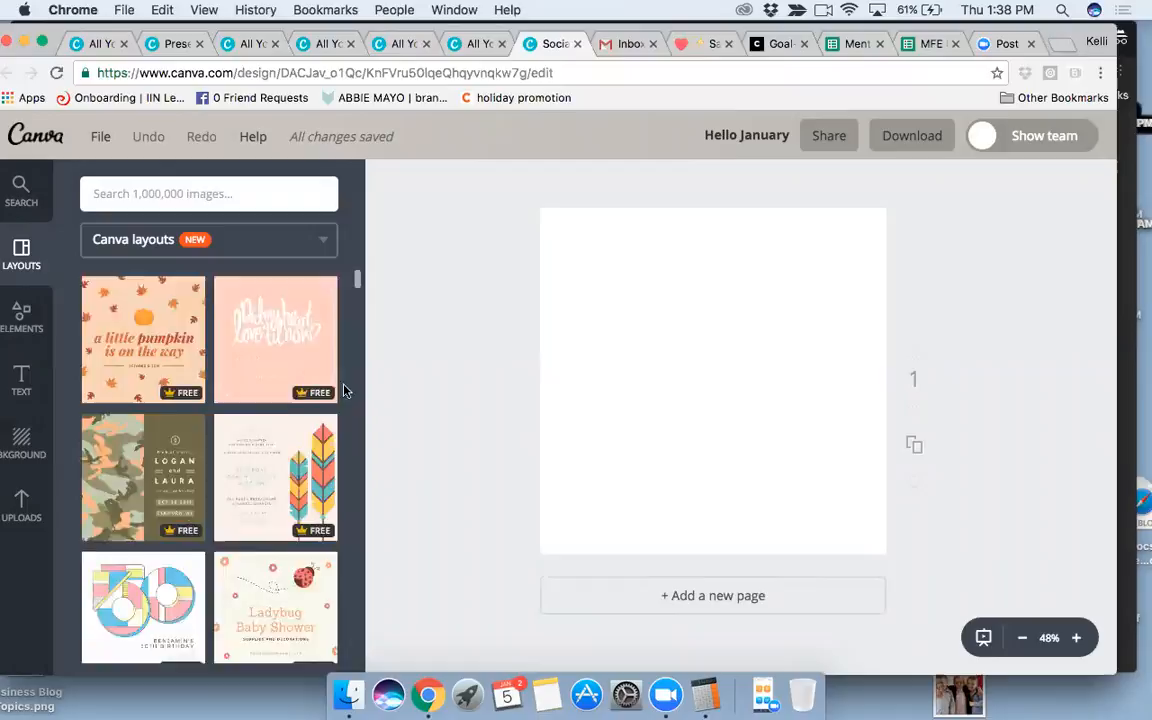
# Find the "Happy Birthday" layout with the seaside photo and date box among the Canva layouts and apply it to the blank page.
pyautogui.scroll(-10, 347, 390)
pyautogui.scroll(3, 347, 395)
pyautogui.scroll(-10, 350, 400)
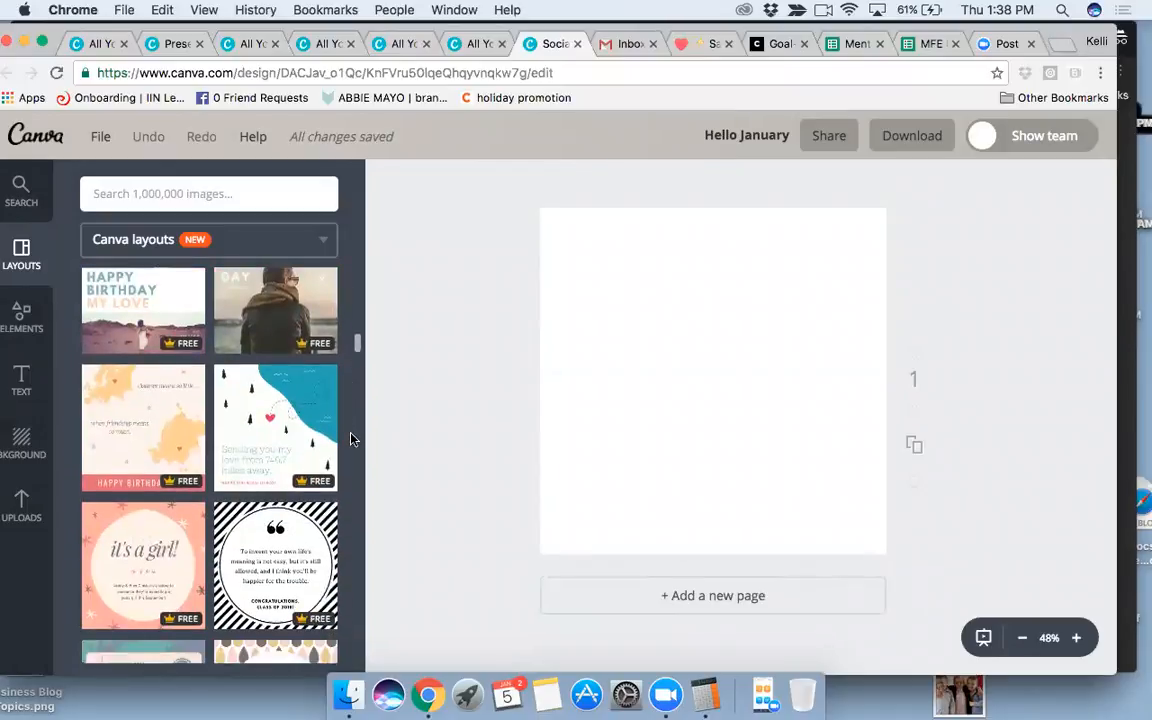
pyautogui.scroll(3, 350, 435)
pyautogui.scroll(-8, 350, 440)
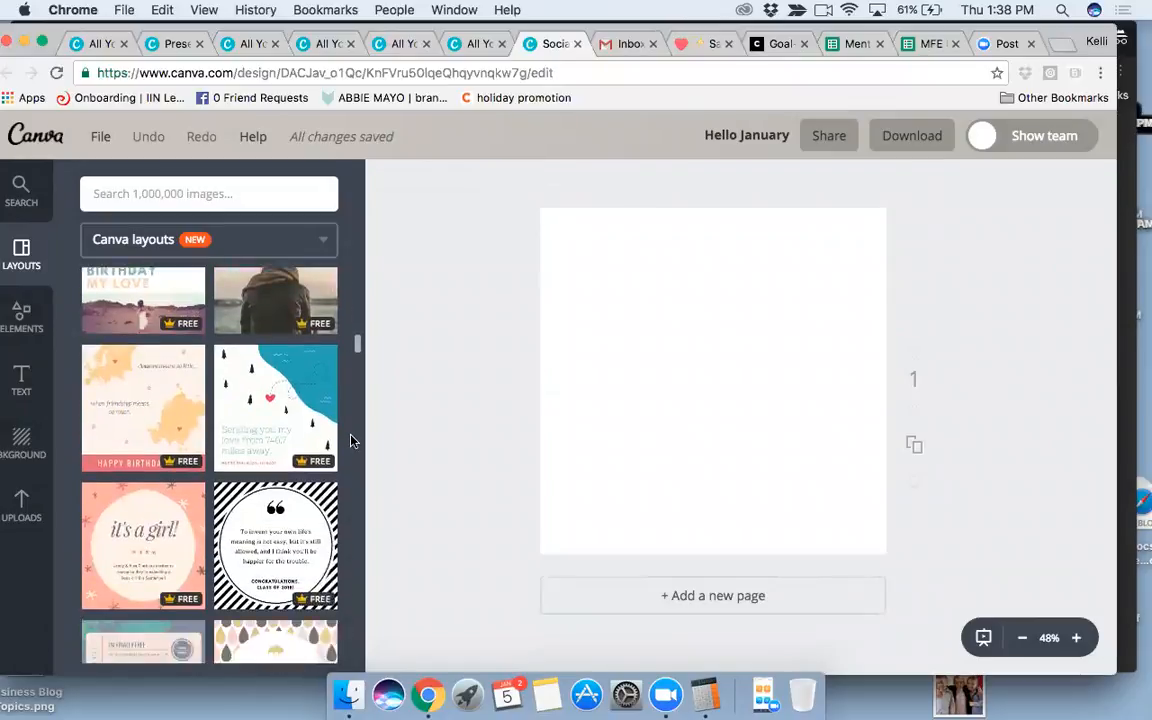
pyautogui.scroll(-5, 351, 475)
pyautogui.scroll(3, 351, 480)
pyautogui.scroll(-6, 352, 490)
pyautogui.scroll(-5, 352, 505)
pyautogui.scroll(4, 353, 507)
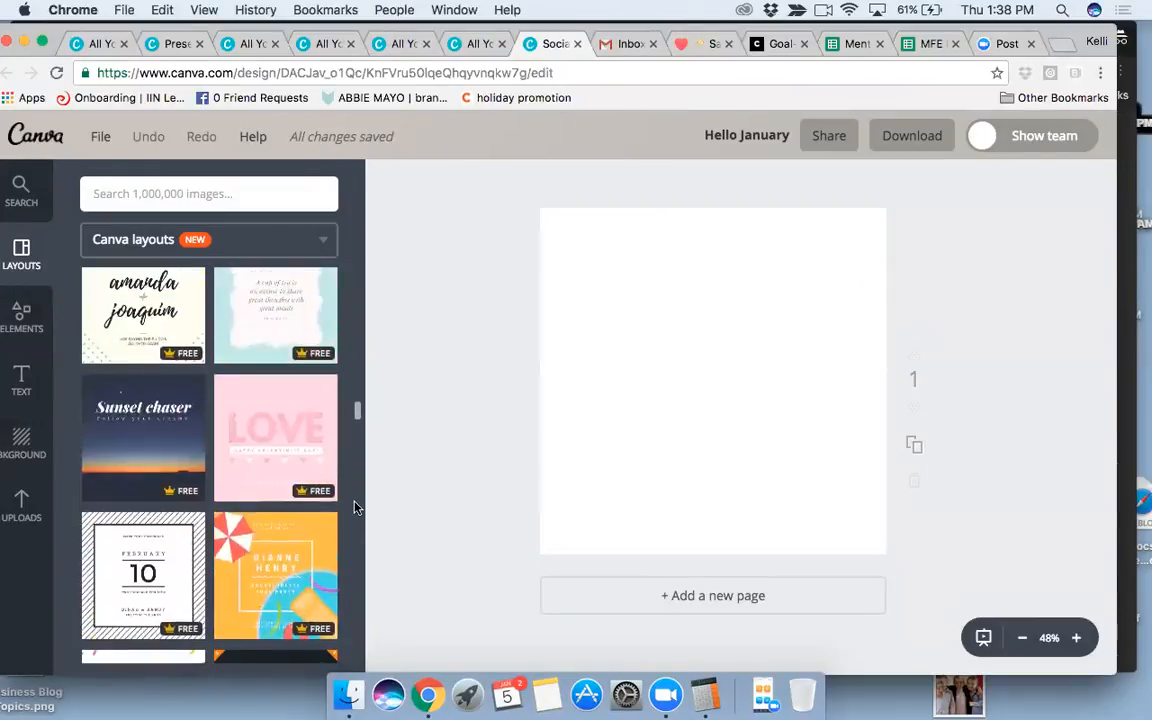
pyautogui.scroll(-10, 355, 520)
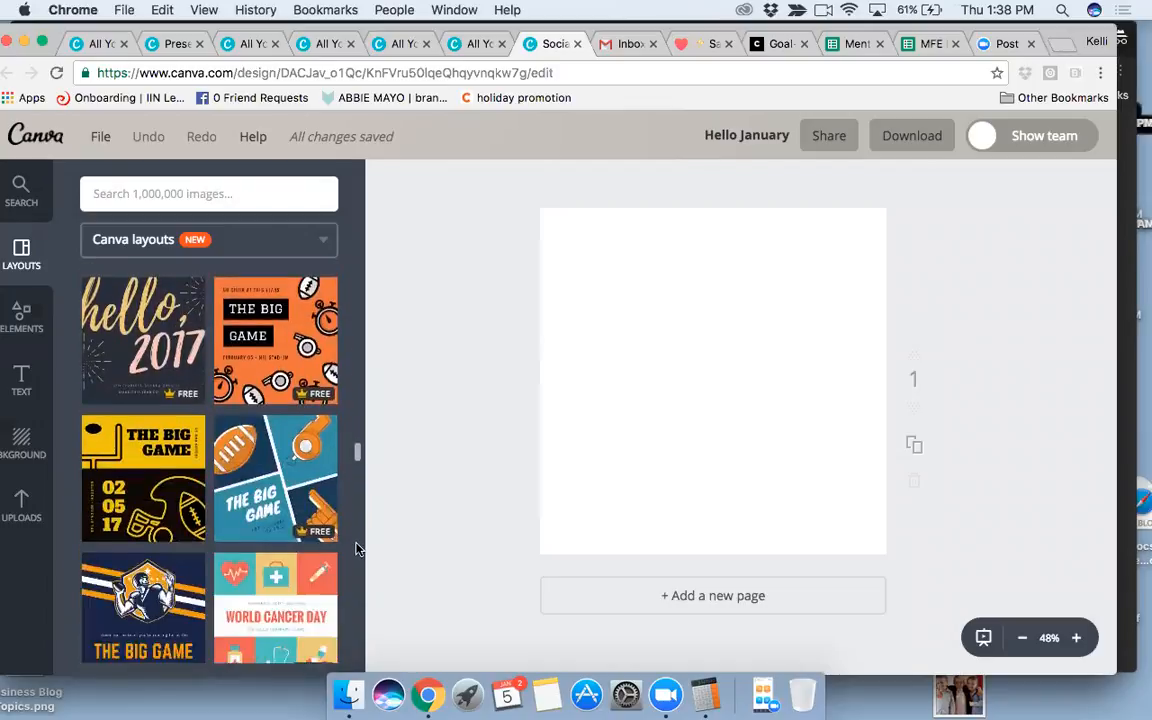
pyautogui.scroll(-8, 357, 548)
pyautogui.scroll(10, 352, 440)
pyautogui.scroll(2, 352, 432)
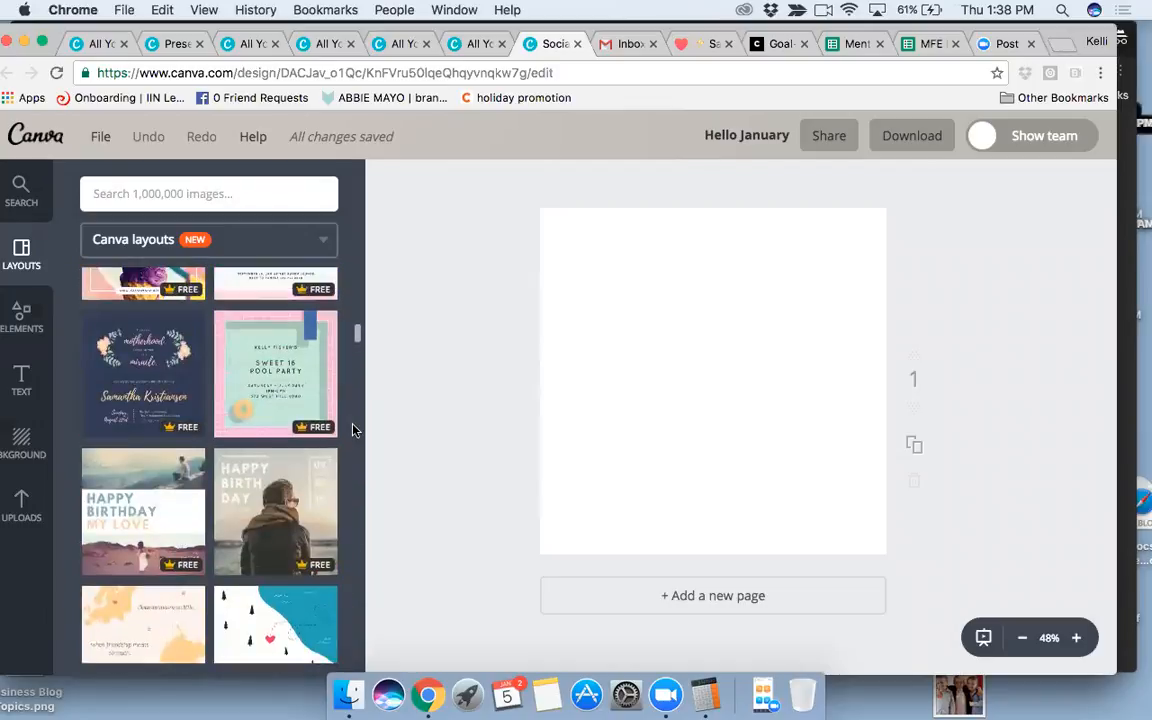
pyautogui.click(290, 483)
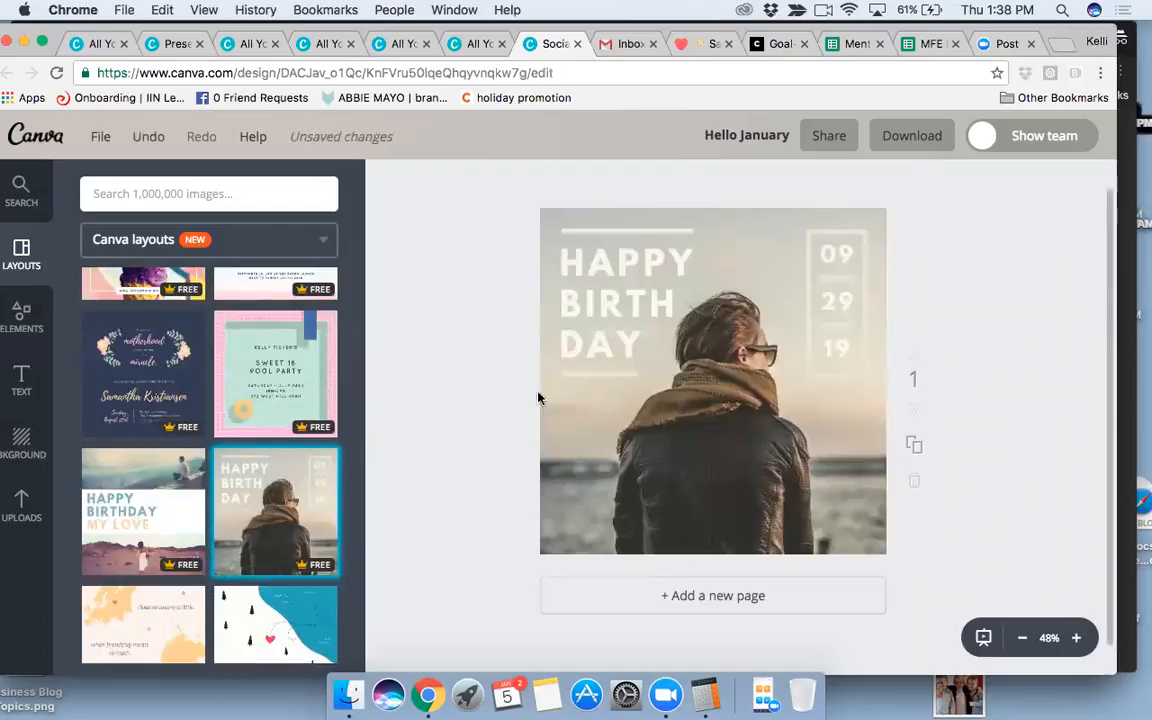
# Replace the "HAPPY BIRTH DAY" heading with "Hello January" and turn off its all-capitals formatting.
pyautogui.click(630, 263)
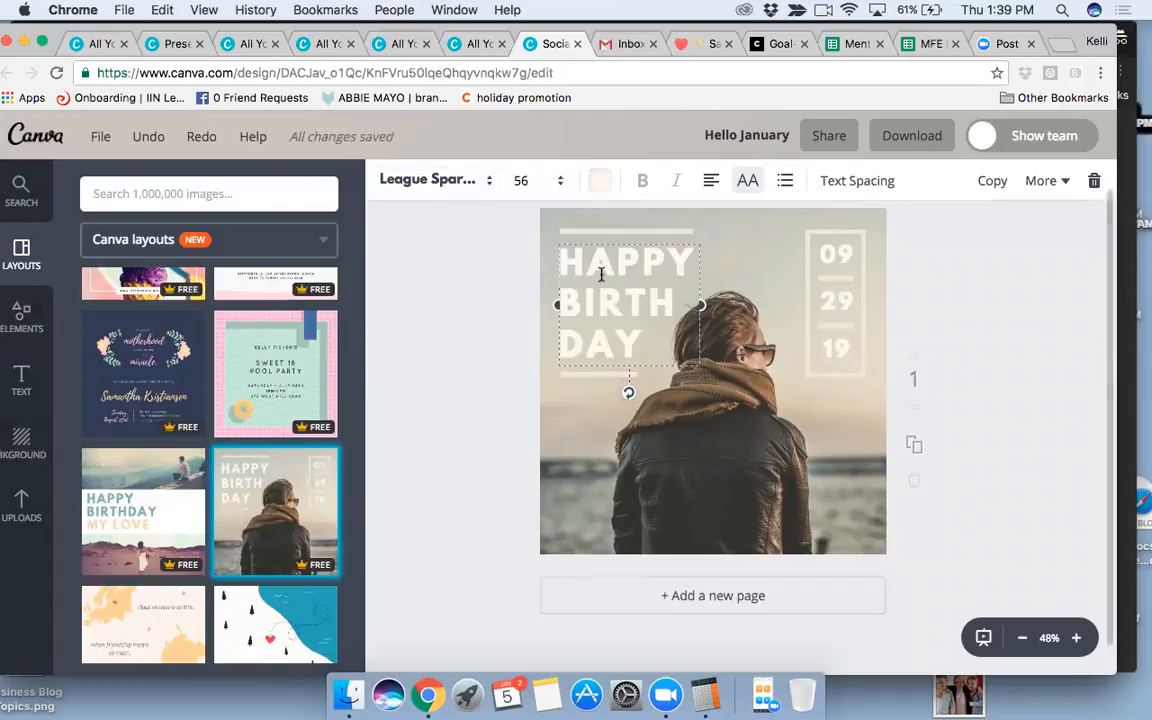
pyautogui.moveTo(563, 265); pyautogui.dragTo(666, 346)
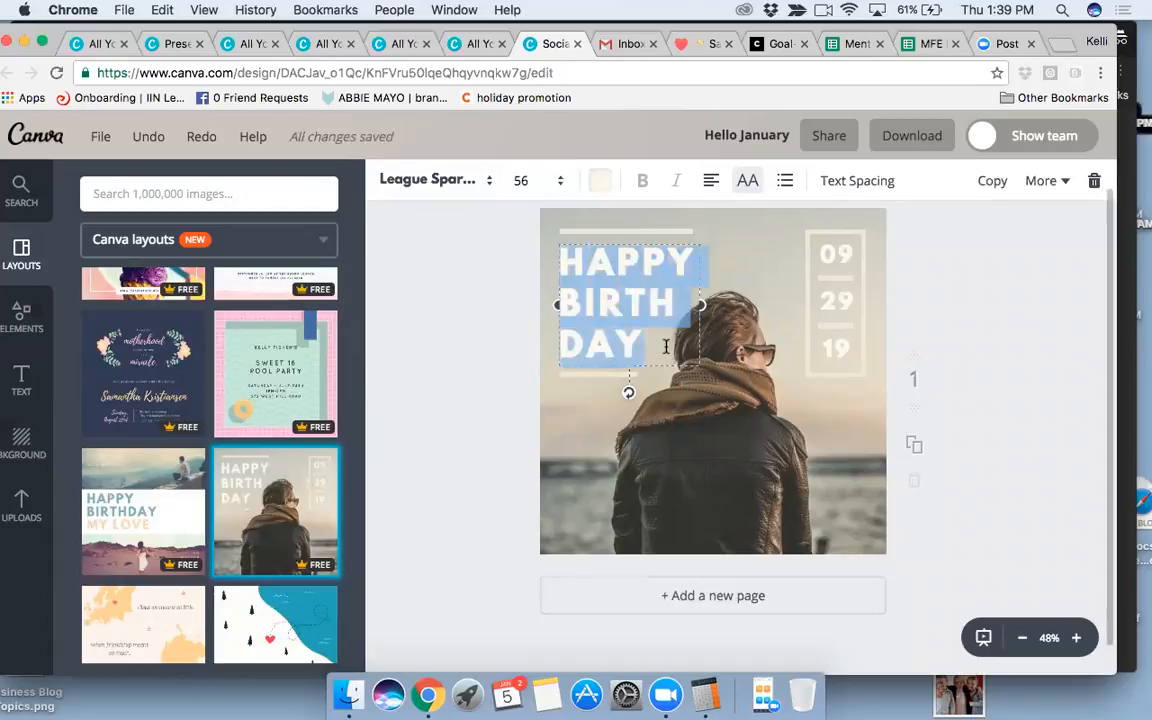
pyautogui.write('HELLO')
pyautogui.press('Return')
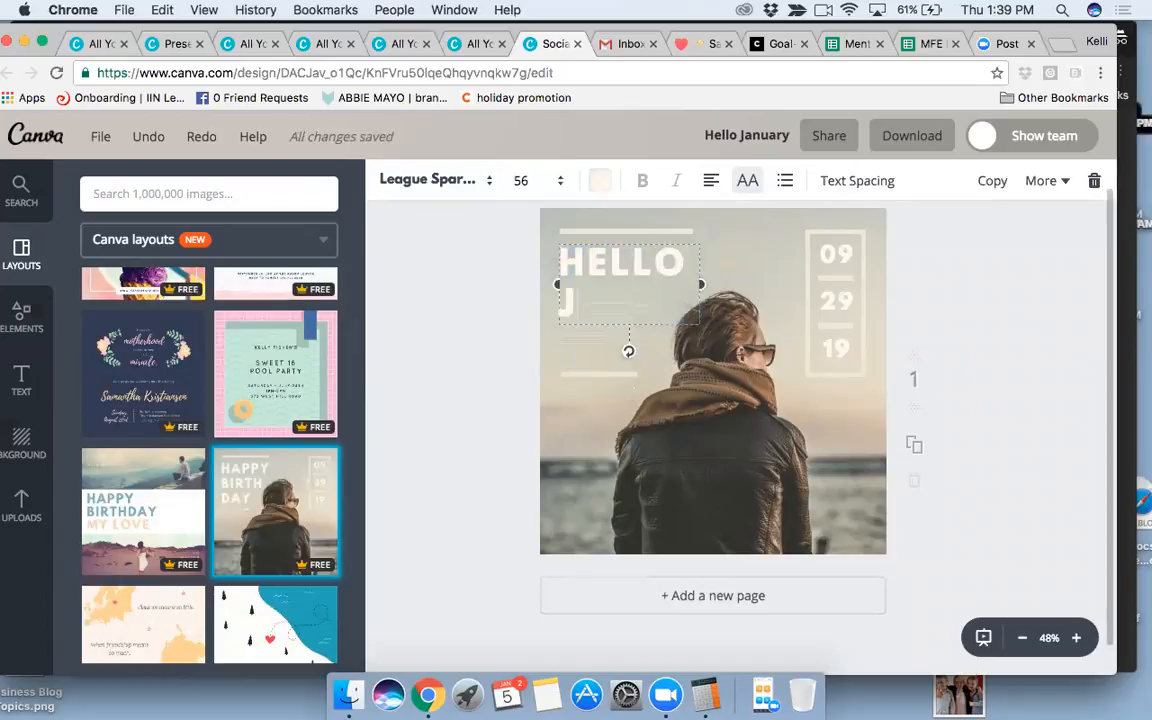
pyautogui.press('BackSpace')
pyautogui.press('BackSpace')
pyautogui.press('BackSpace')
pyautogui.press('BackSpace')
pyautogui.press('BackSpace')
pyautogui.press('BackSpace')
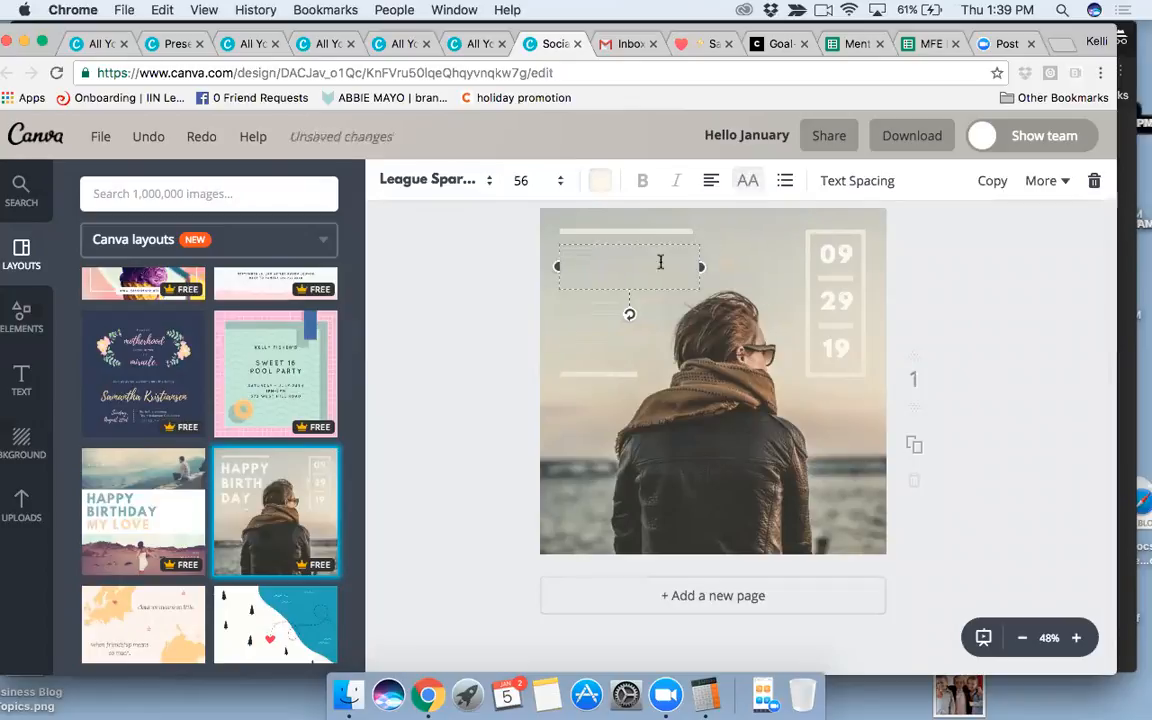
pyautogui.write('Hello')
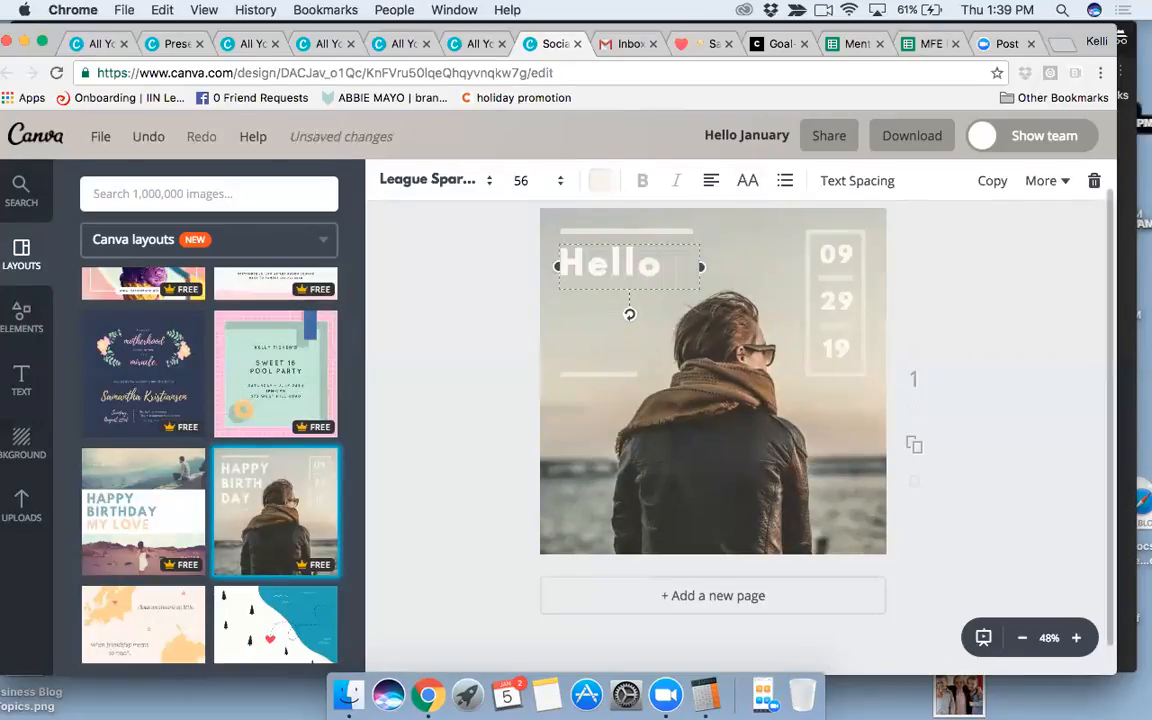
pyautogui.write(' January')
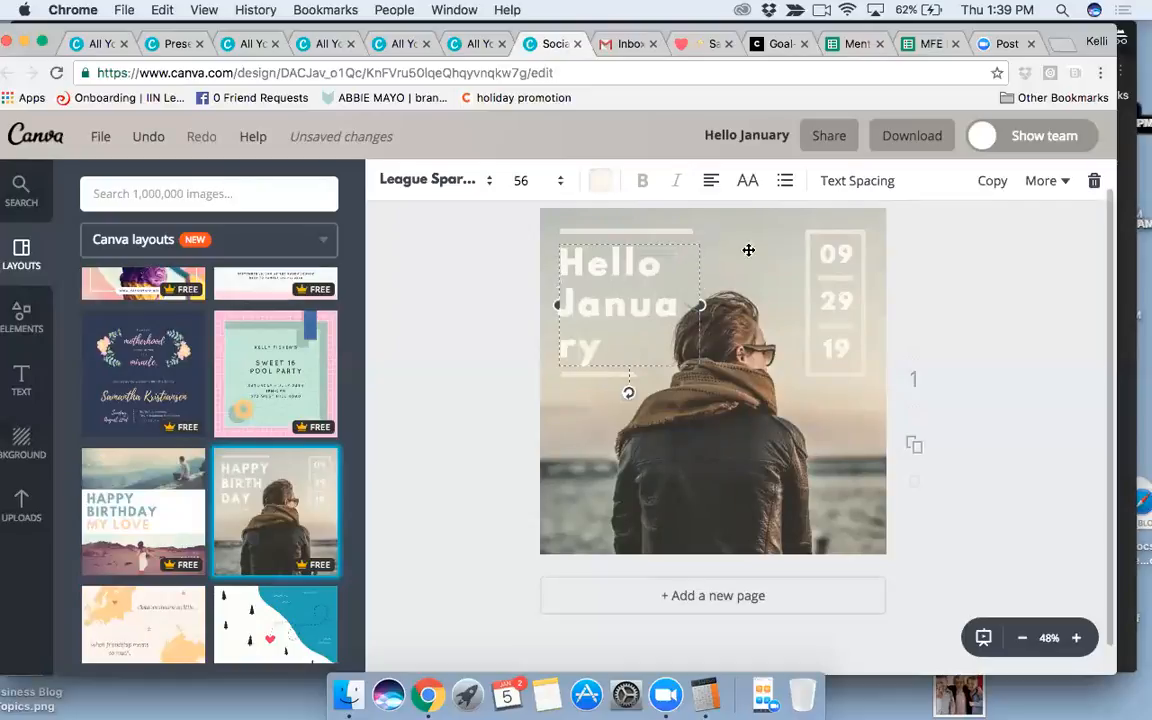
# Delete the date text, its rectangular frame and the two short divider lines inside it from the design.
pyautogui.click(835, 315)
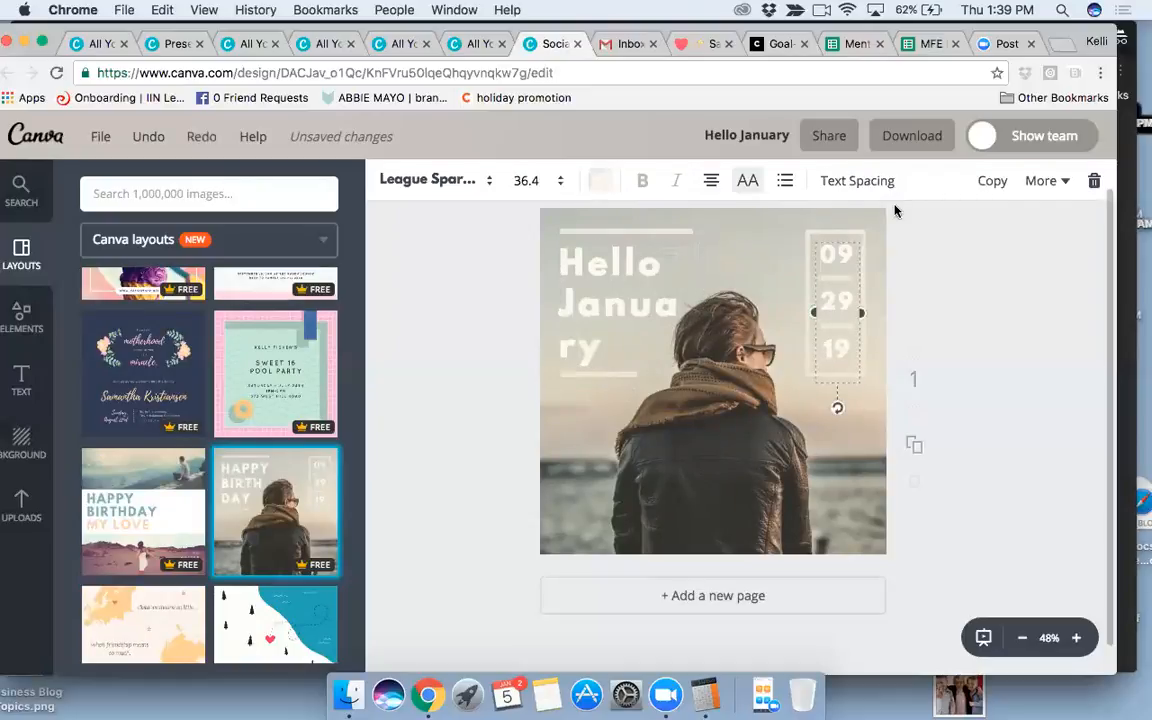
pyautogui.click(1095, 186)
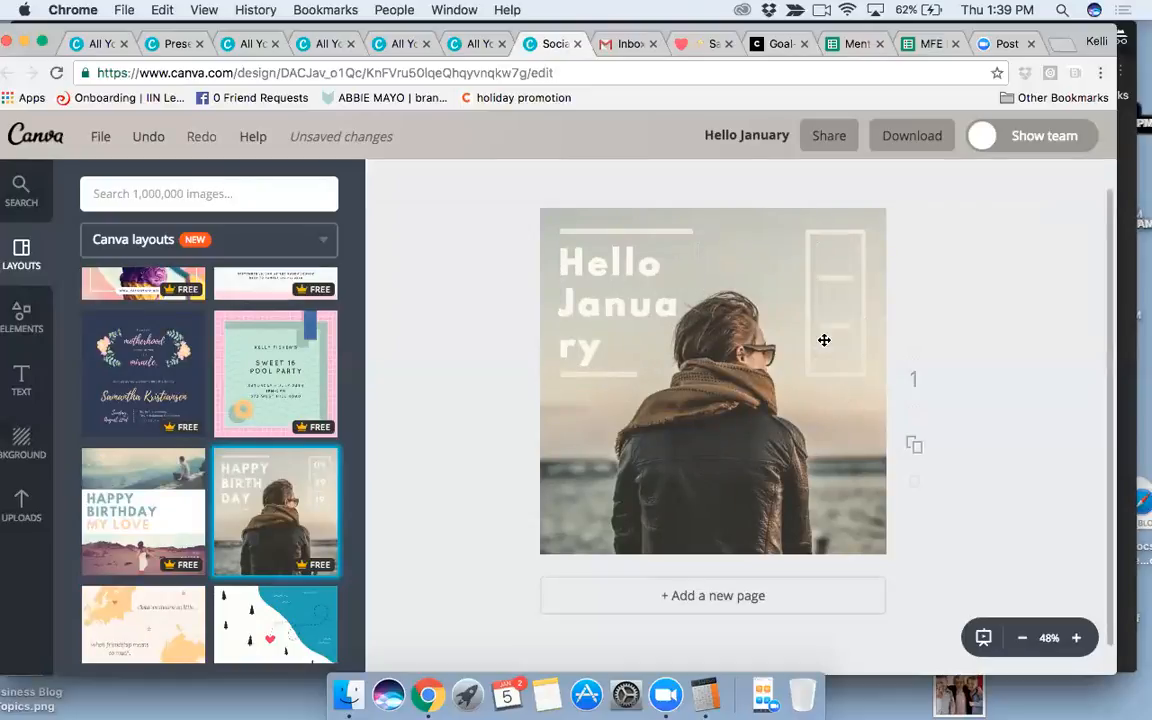
pyautogui.click(836, 372)
pyautogui.click(1092, 186)
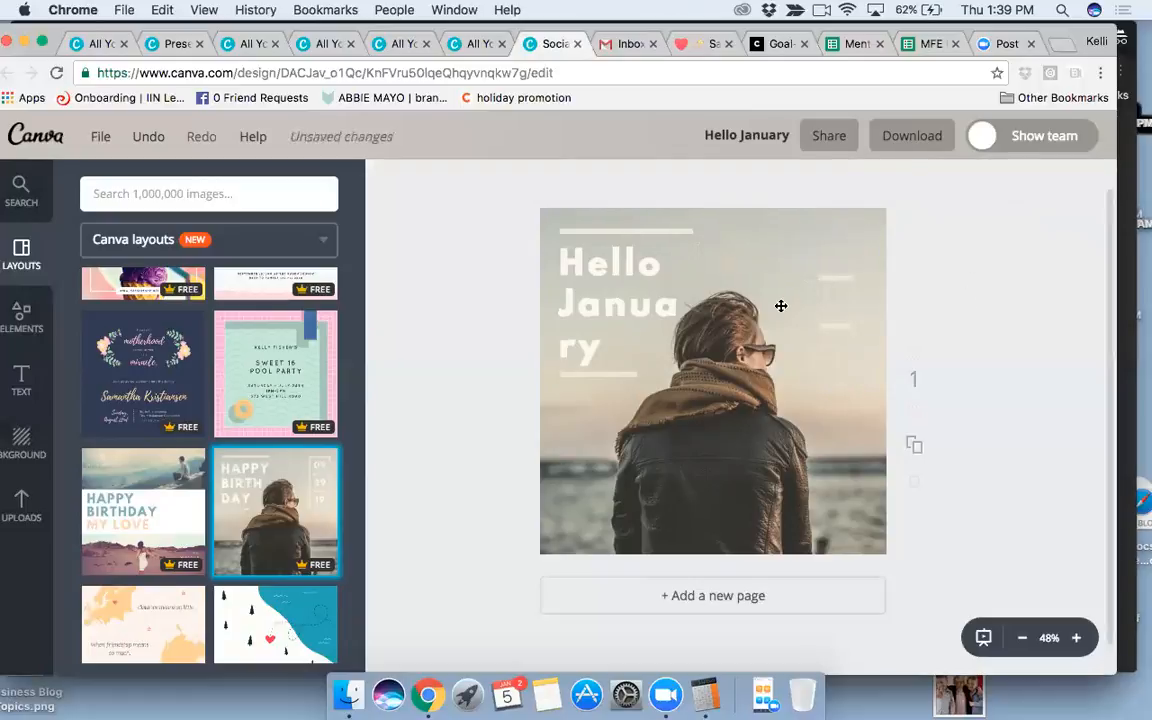
pyautogui.click(838, 279)
pyautogui.click(1093, 186)
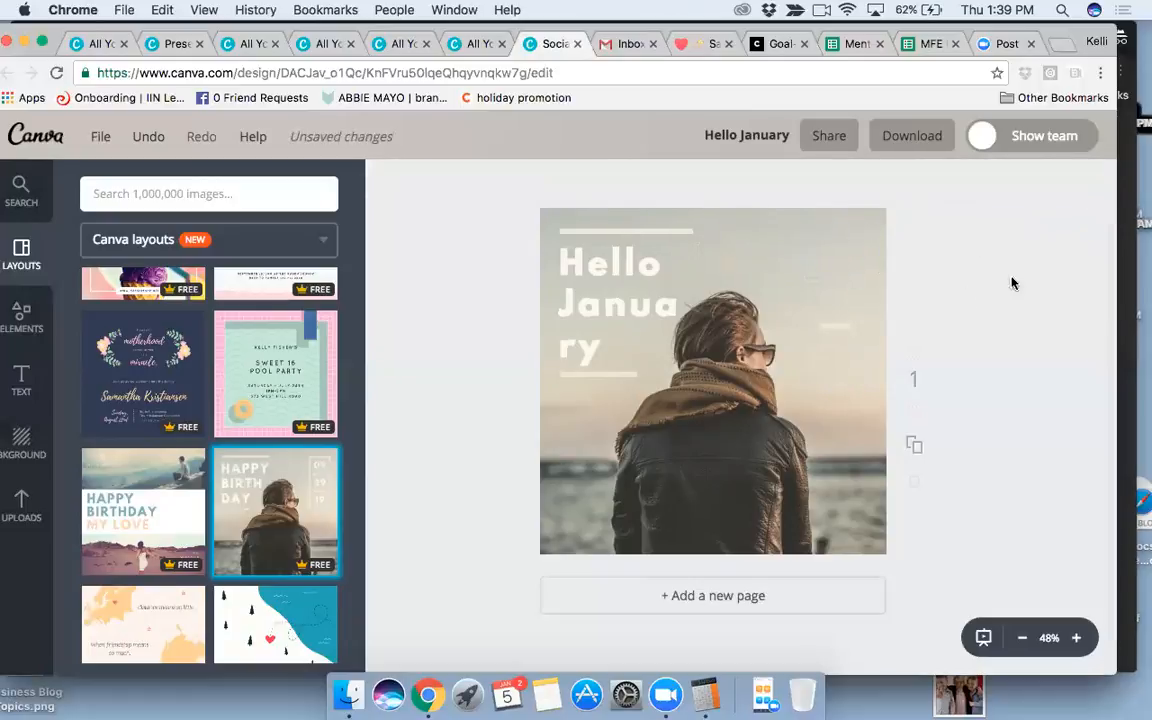
pyautogui.click(833, 334)
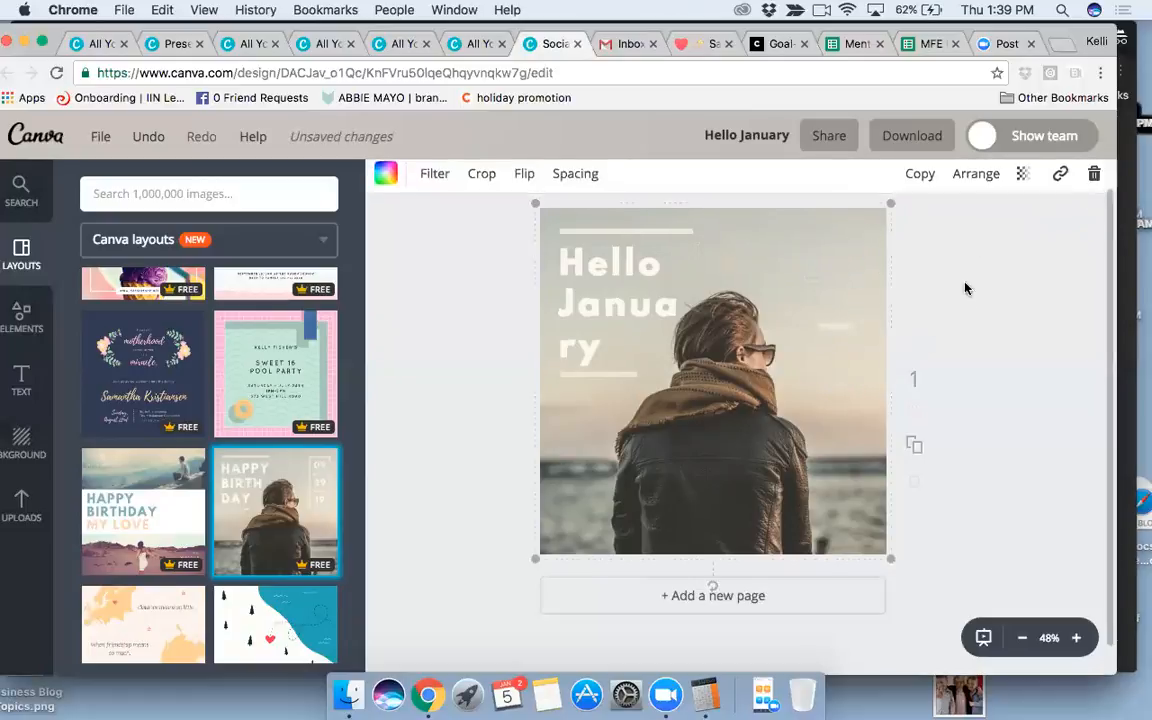
pyautogui.click(833, 327)
pyautogui.click(1095, 185)
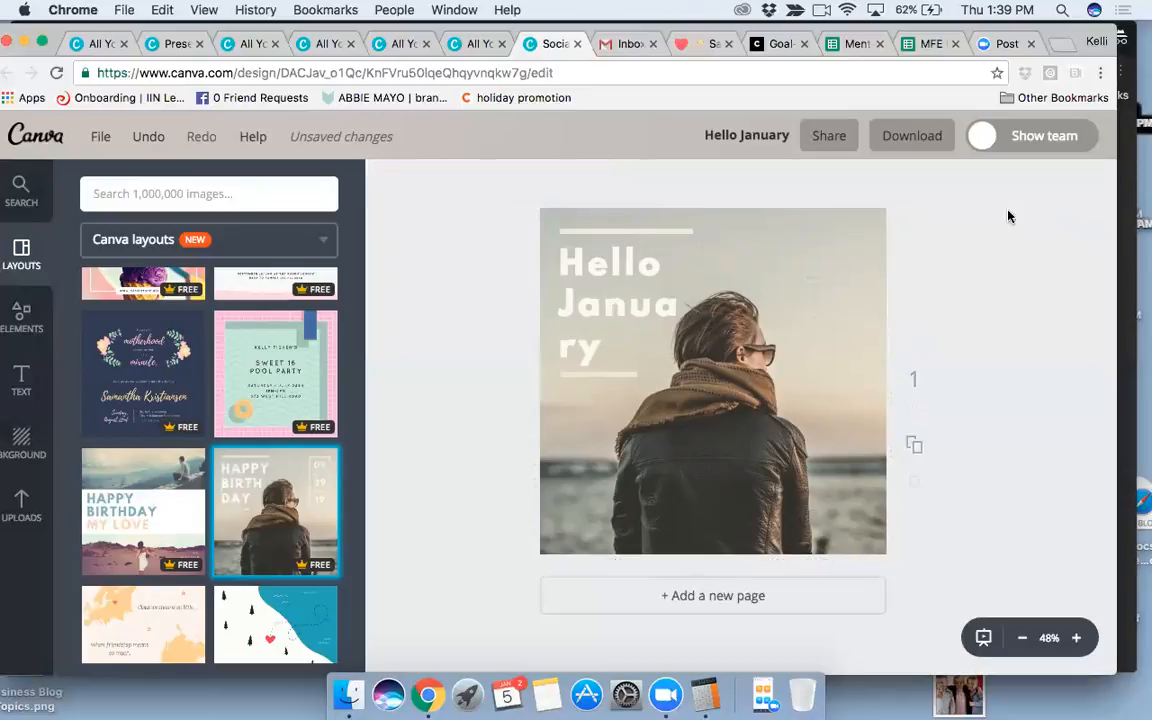
# Widen the "Hello January" text box so each word fits on one line, centre-align it and move it to the middle of the photo.
pyautogui.click(600, 376)
pyautogui.click(631, 293)
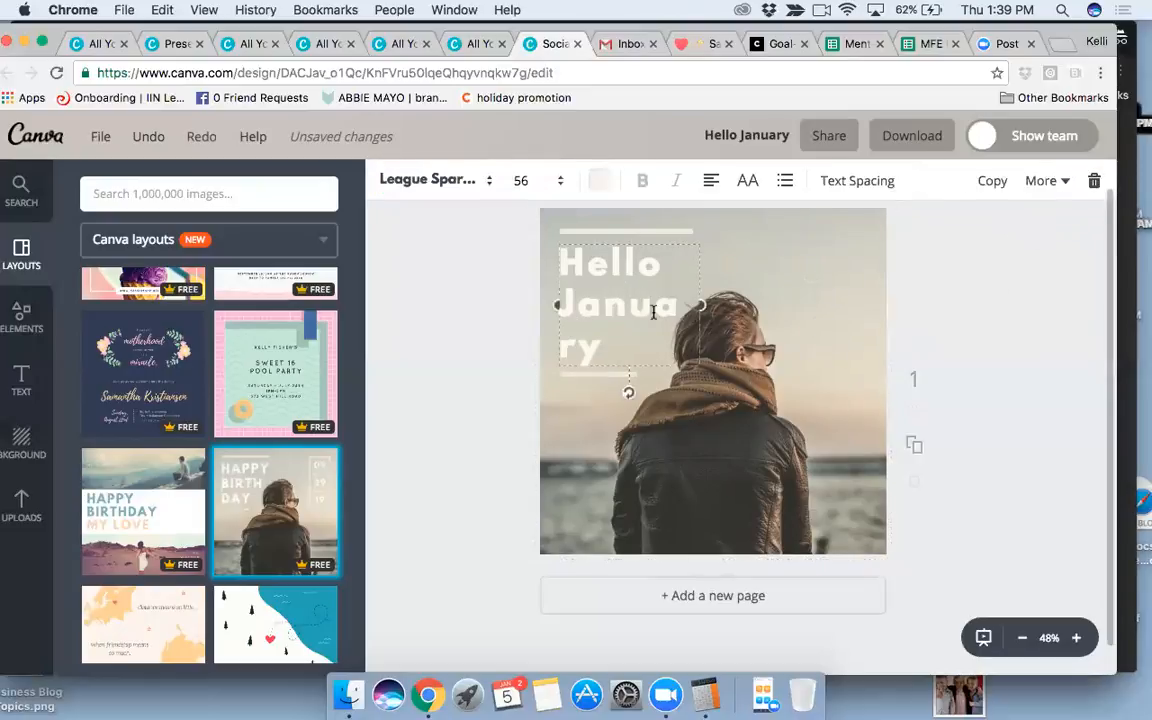
pyautogui.moveTo(706, 305); pyautogui.dragTo(833, 304)
pyautogui.click(711, 180)
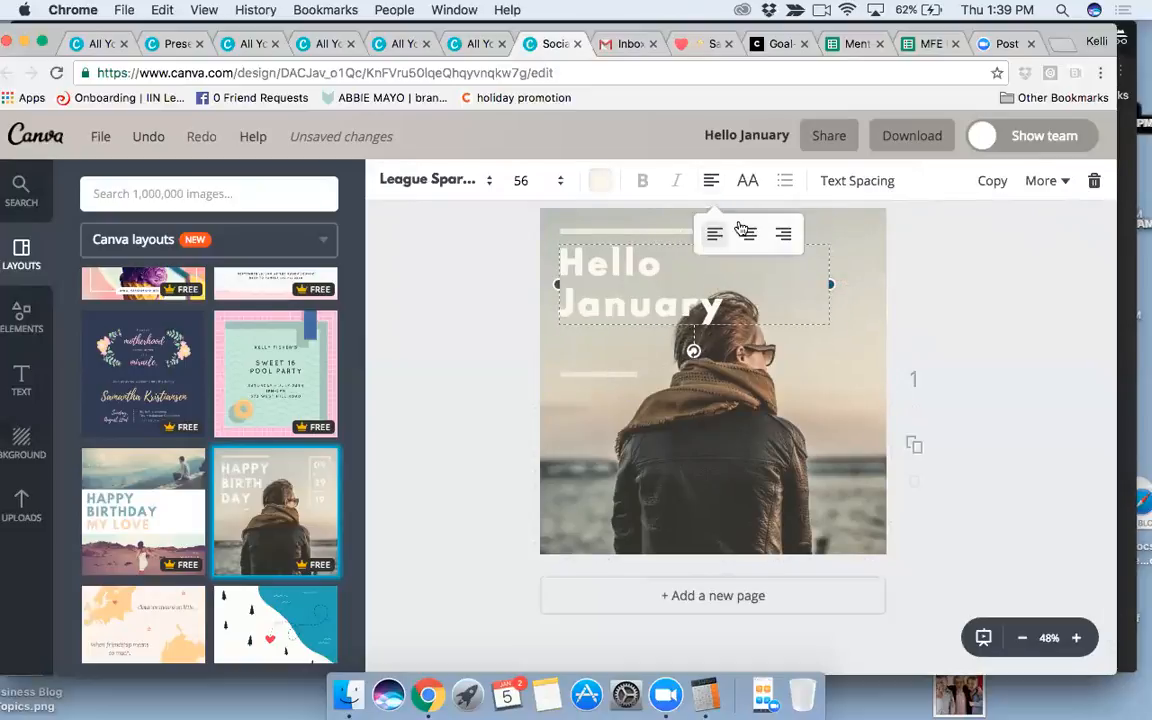
pyautogui.click(747, 238)
pyautogui.moveTo(671, 327); pyautogui.dragTo(683, 372)
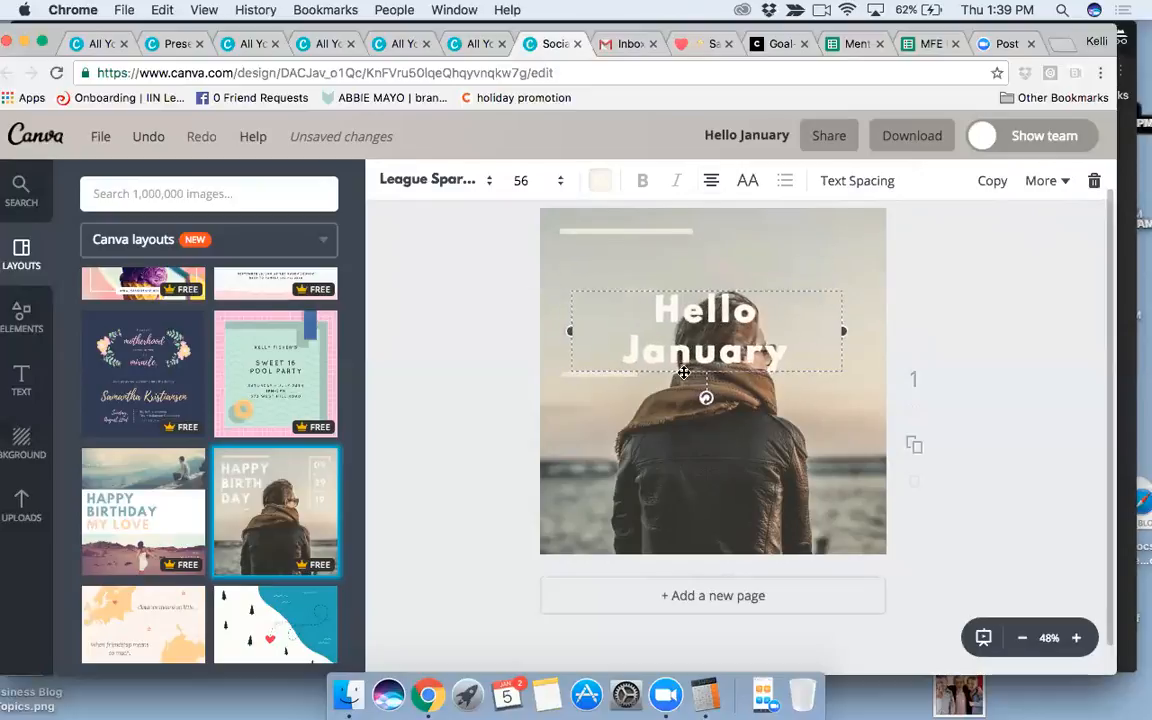
# Arrange the two decorative lines centred above and below the "Hello January" heading, shifting the whole group slightly lower on the photo.
pyautogui.click(566, 378)
pyautogui.click(572, 374)
pyautogui.moveTo(572, 374); pyautogui.dragTo(693, 398)
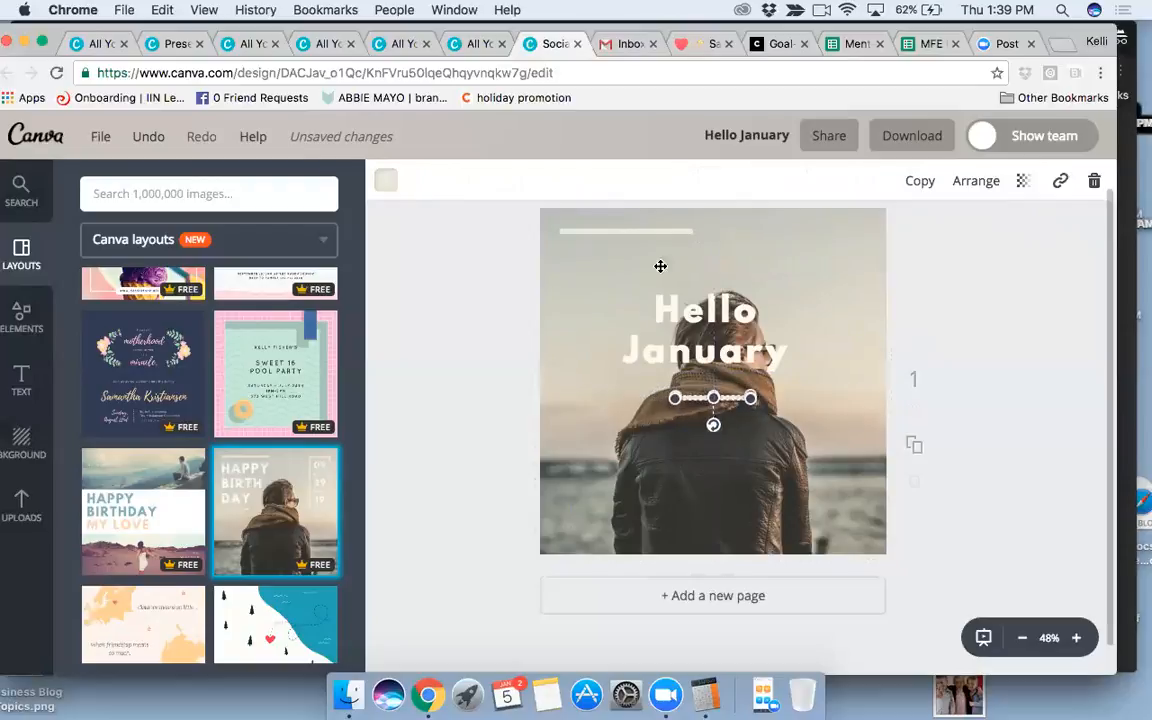
pyautogui.moveTo(650, 234); pyautogui.dragTo(710, 284)
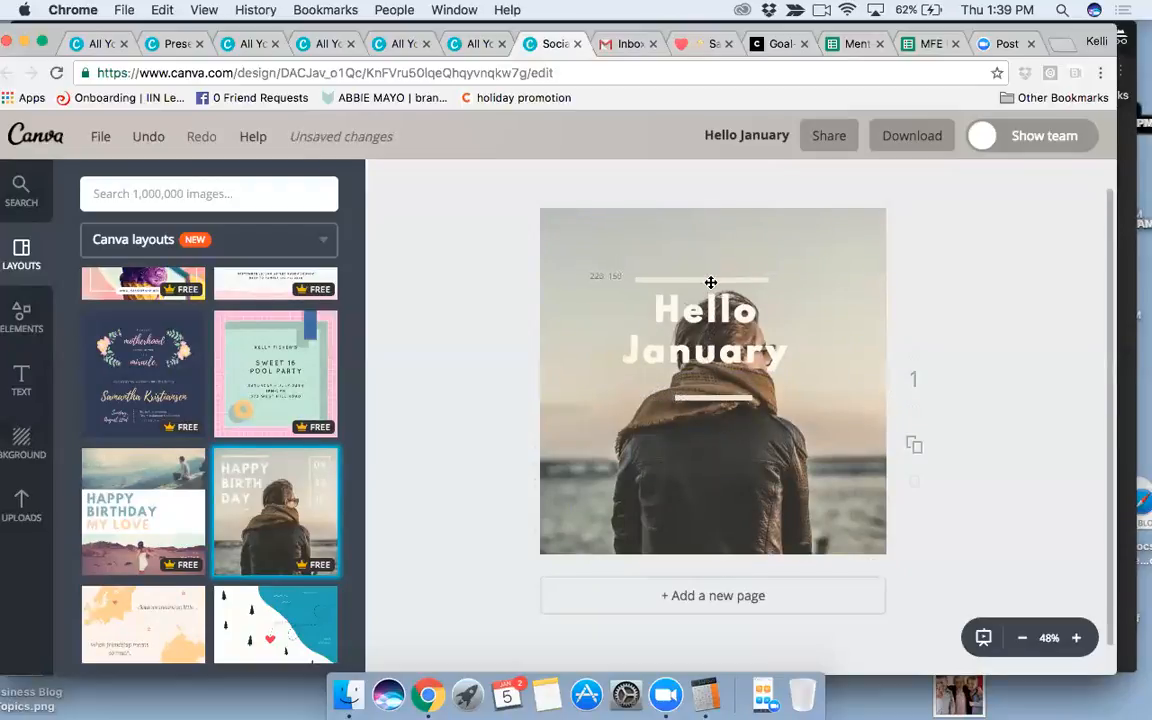
pyautogui.moveTo(710, 342); pyautogui.dragTo(709, 432)
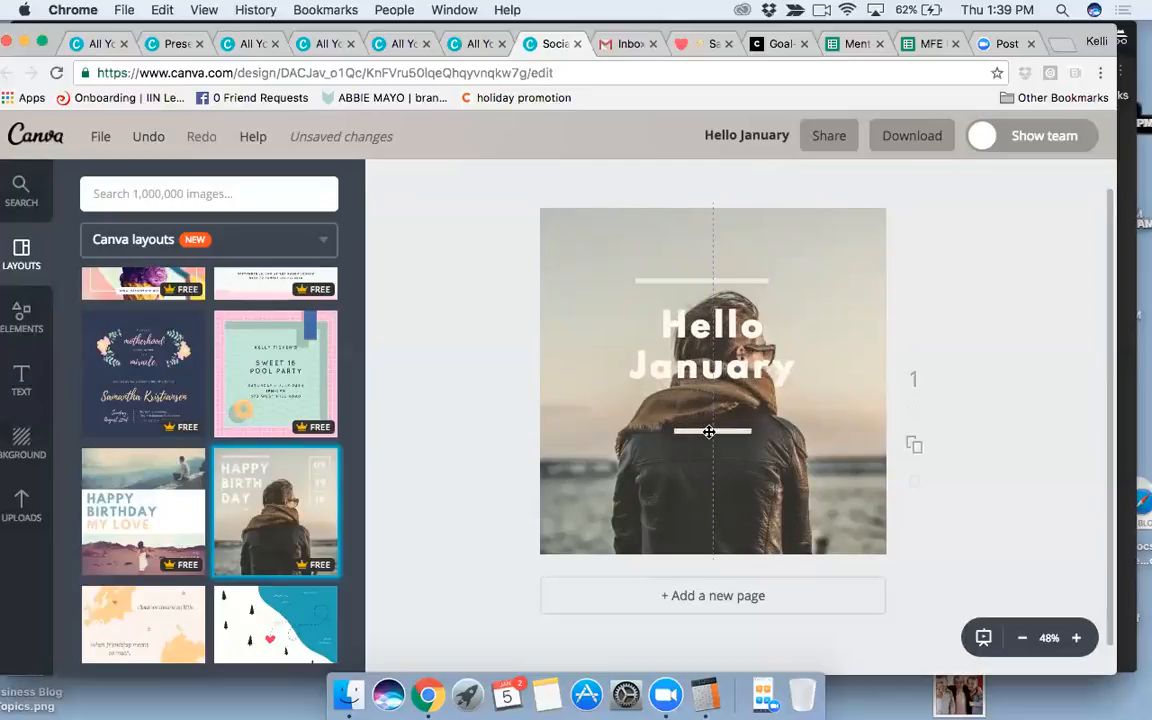
pyautogui.moveTo(712, 345); pyautogui.dragTo(712, 373)
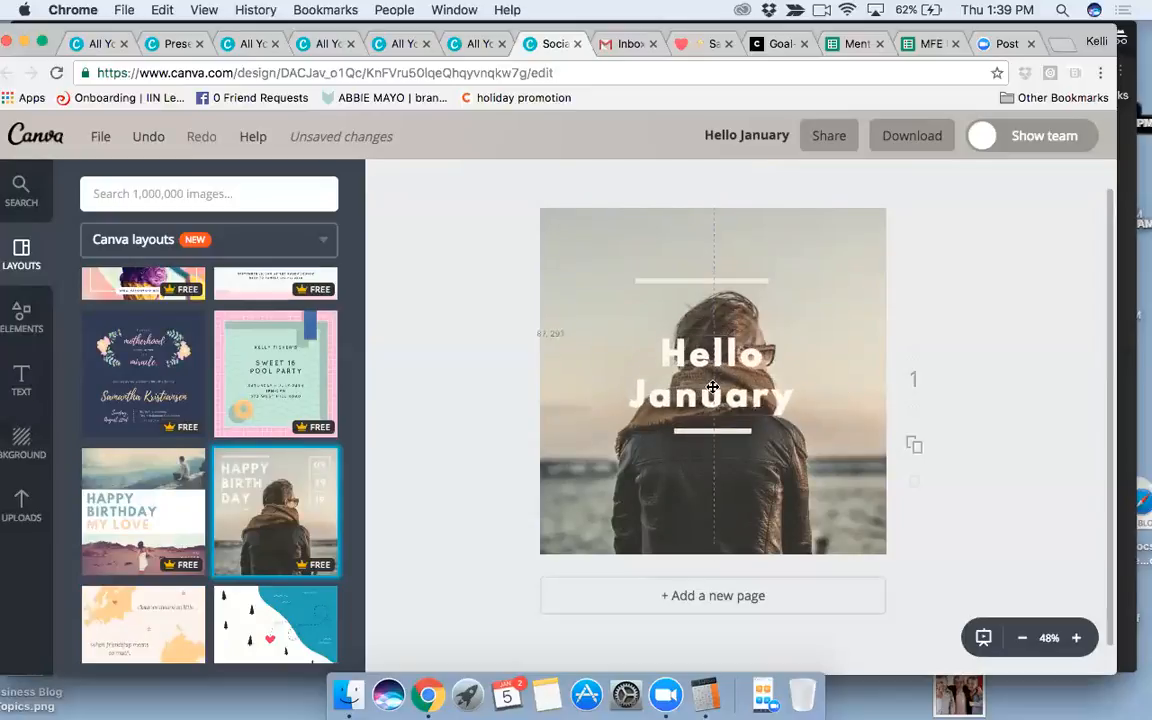
pyautogui.moveTo(707, 281); pyautogui.dragTo(710, 308)
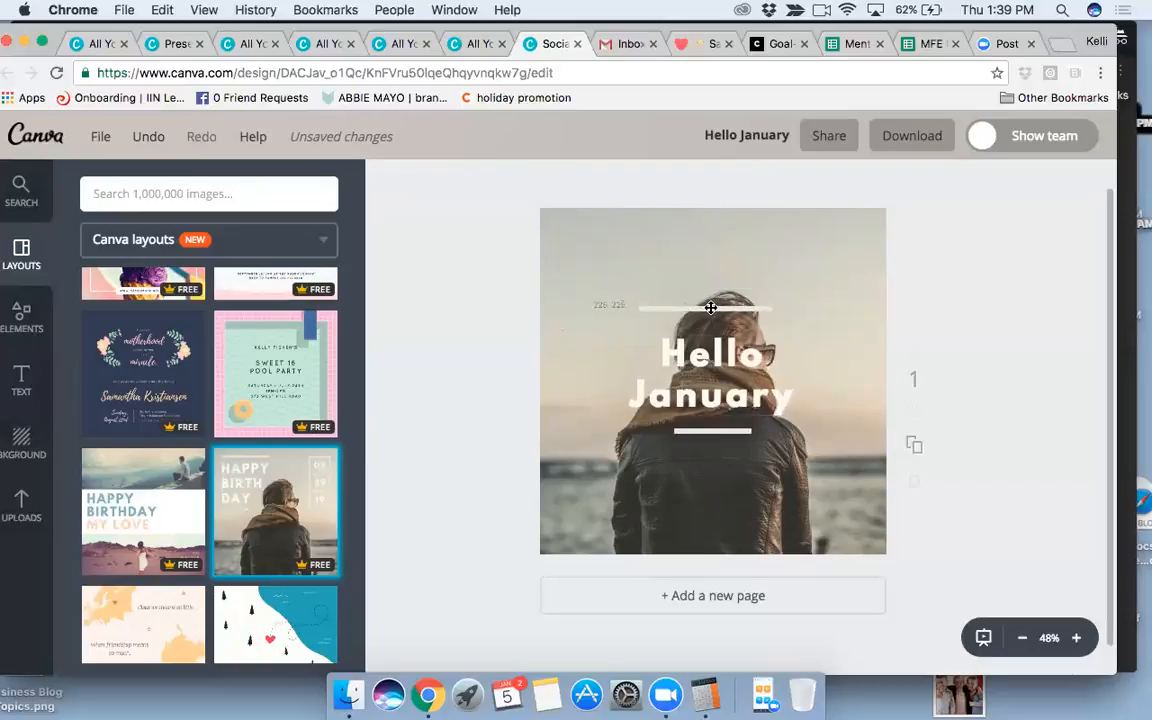
# Change the "Hello January" heading's font to the brand font Playfair Display.
pyautogui.click(614, 343)
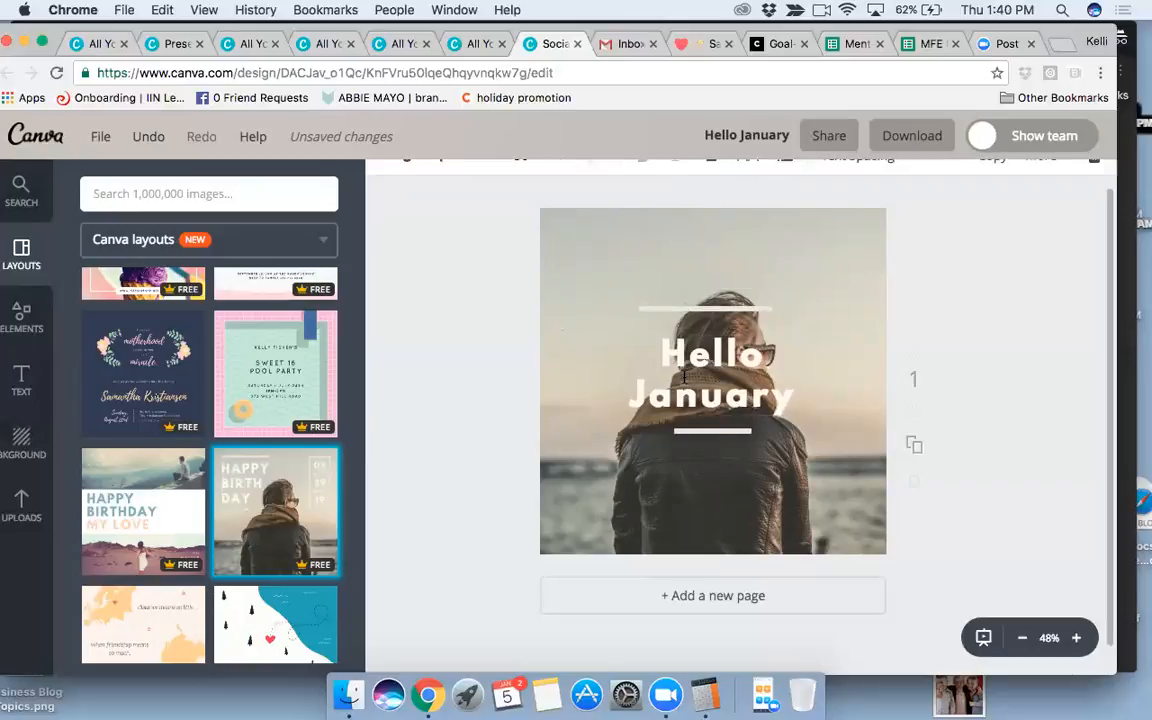
pyautogui.click(466, 183)
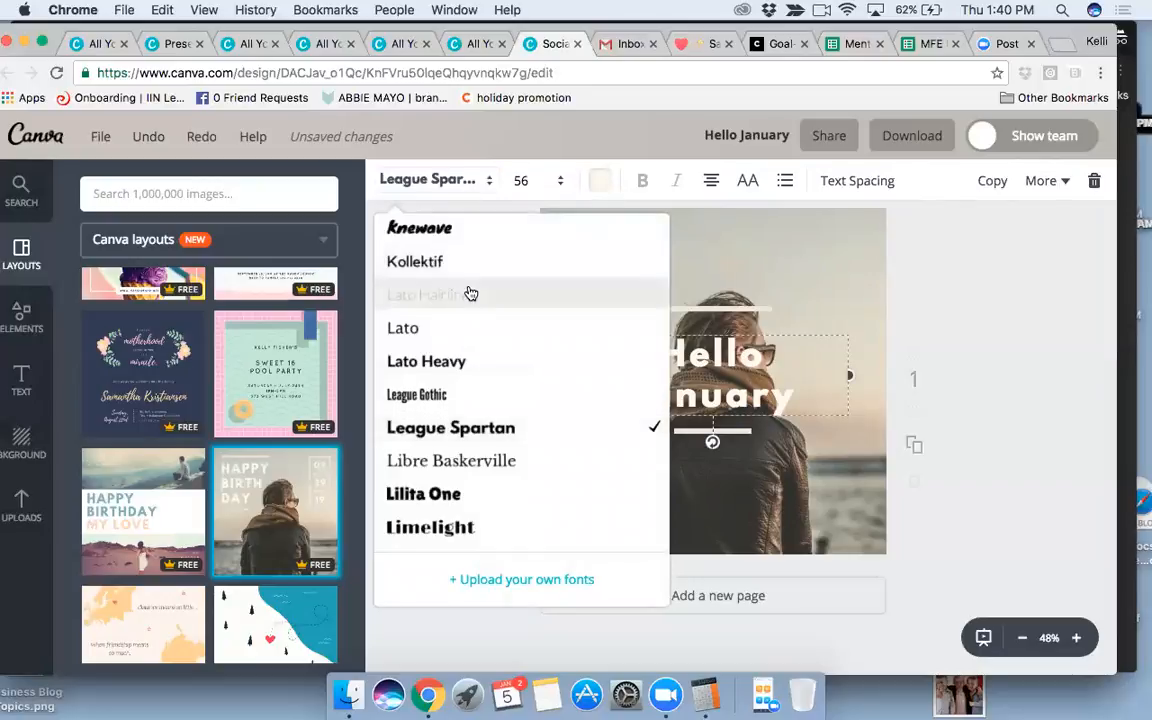
pyautogui.scroll(5, 470, 293)
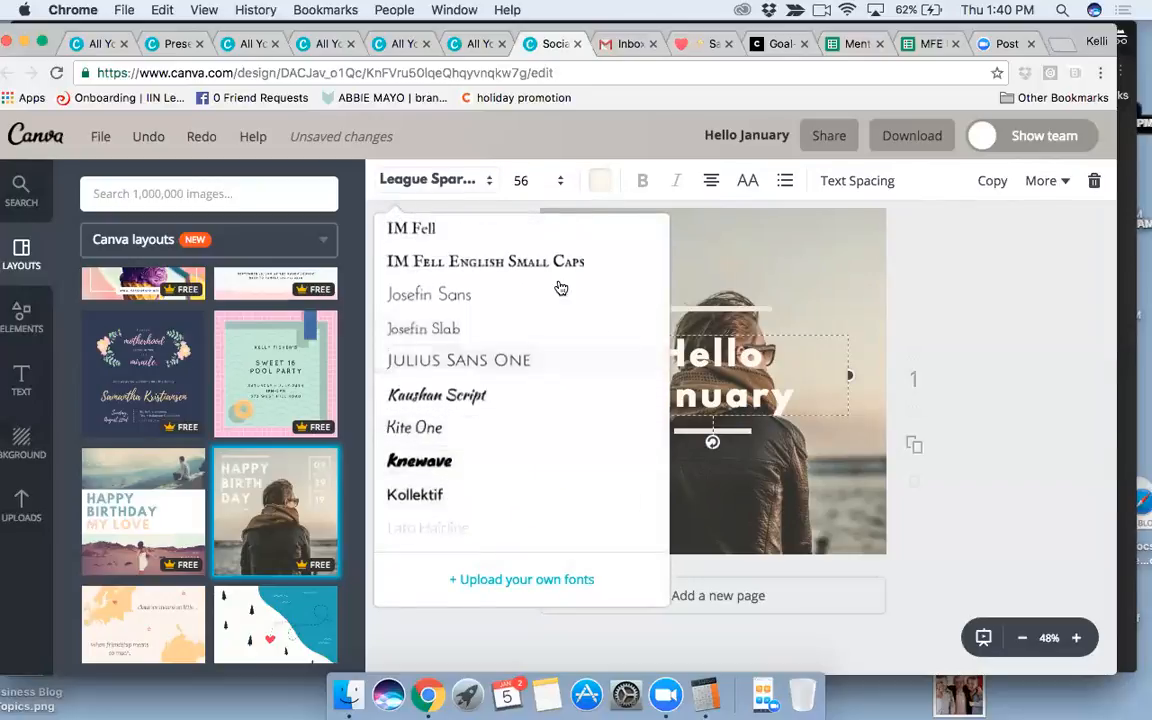
pyautogui.scroll(5, 558, 282)
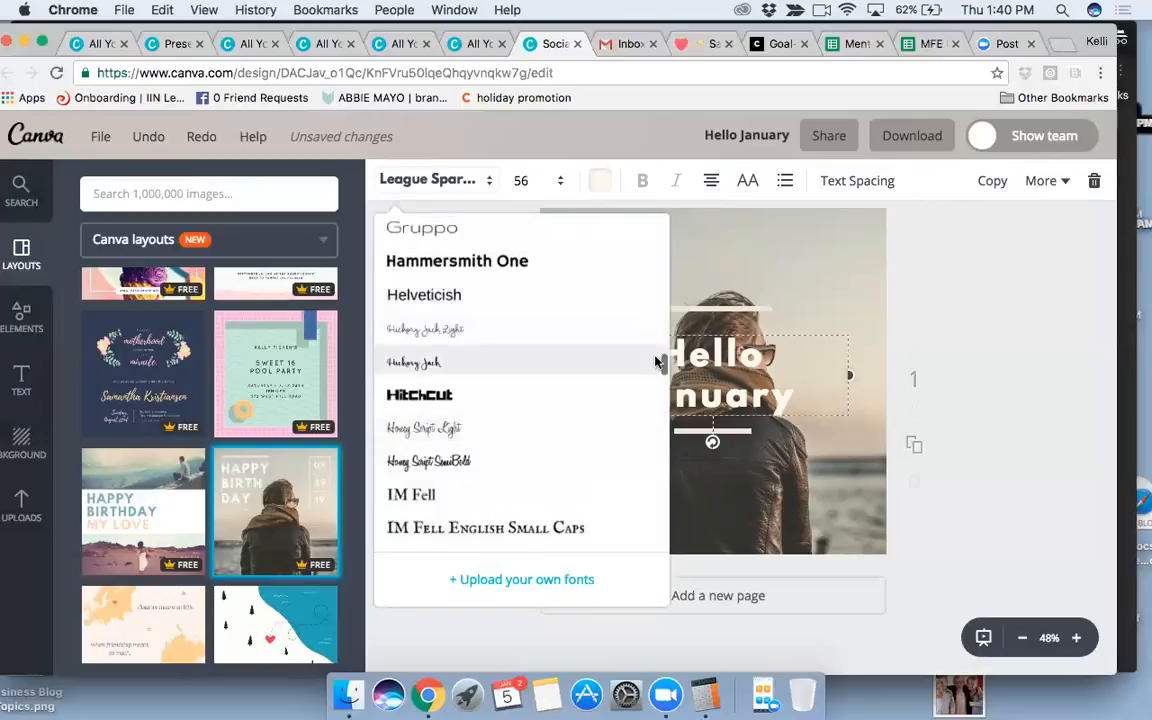
pyautogui.moveTo(662, 362); pyautogui.dragTo(665, 222)
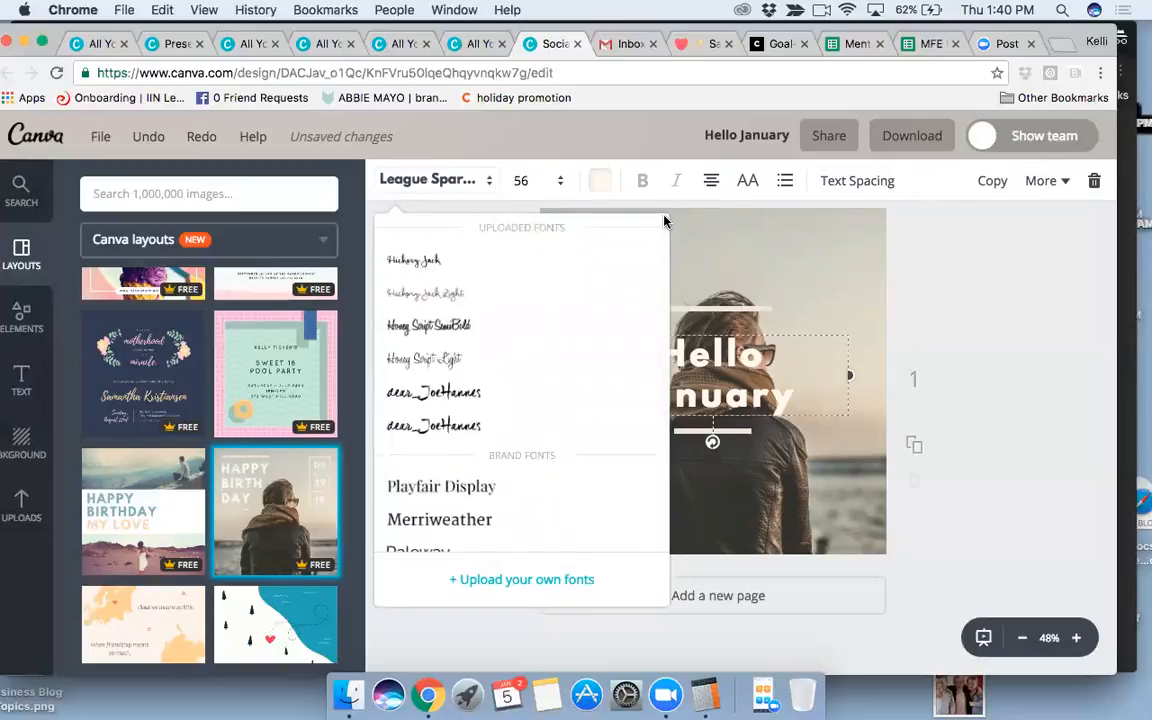
pyautogui.click(441, 488)
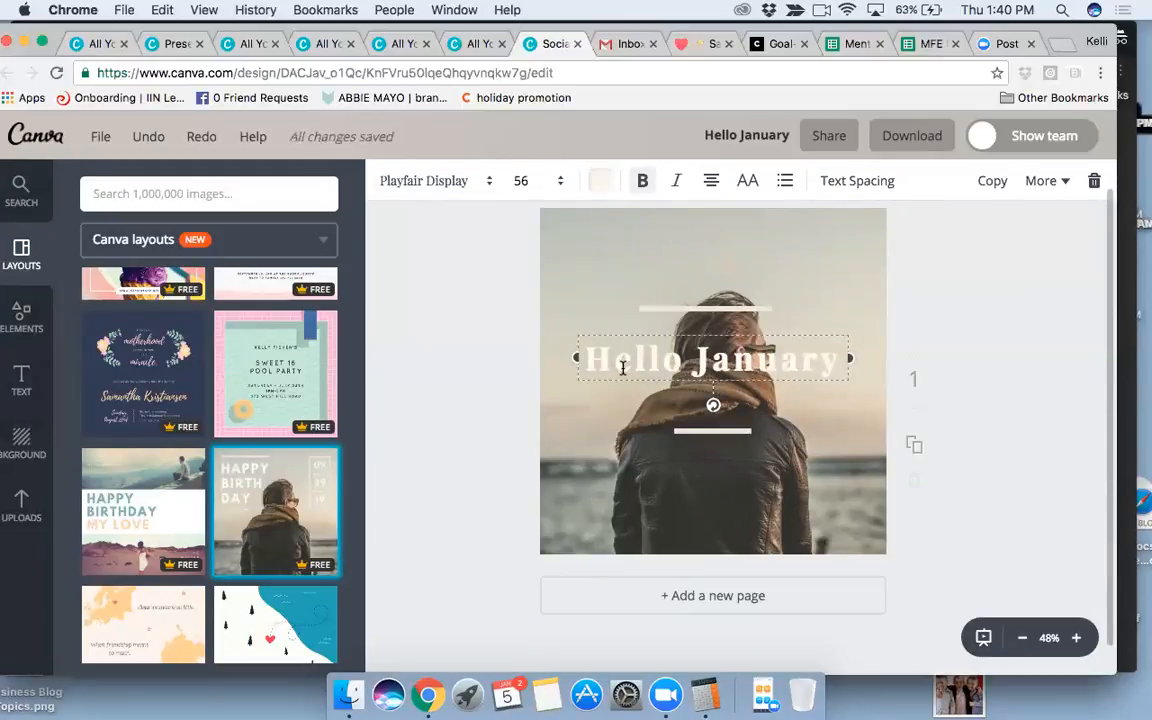
# Try the second uploaded dear_JoeHannes font on the "Hello January" heading text.
pyautogui.moveTo(644, 383); pyautogui.dragTo(837, 368)
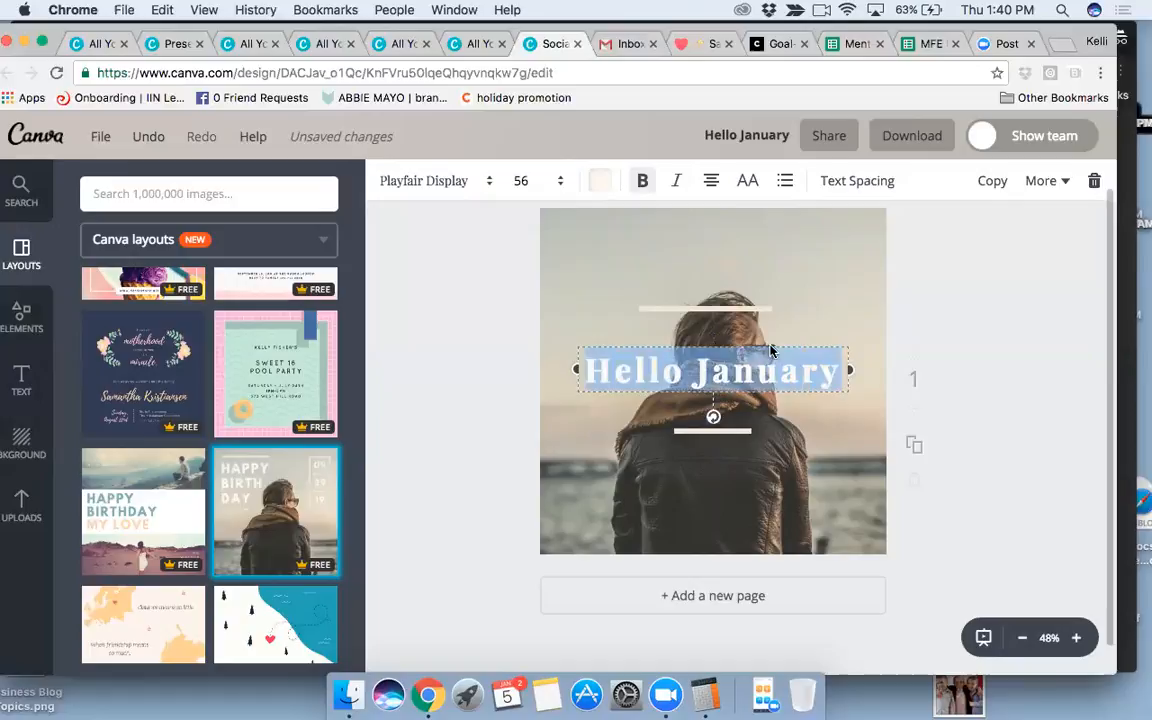
pyautogui.click(482, 181)
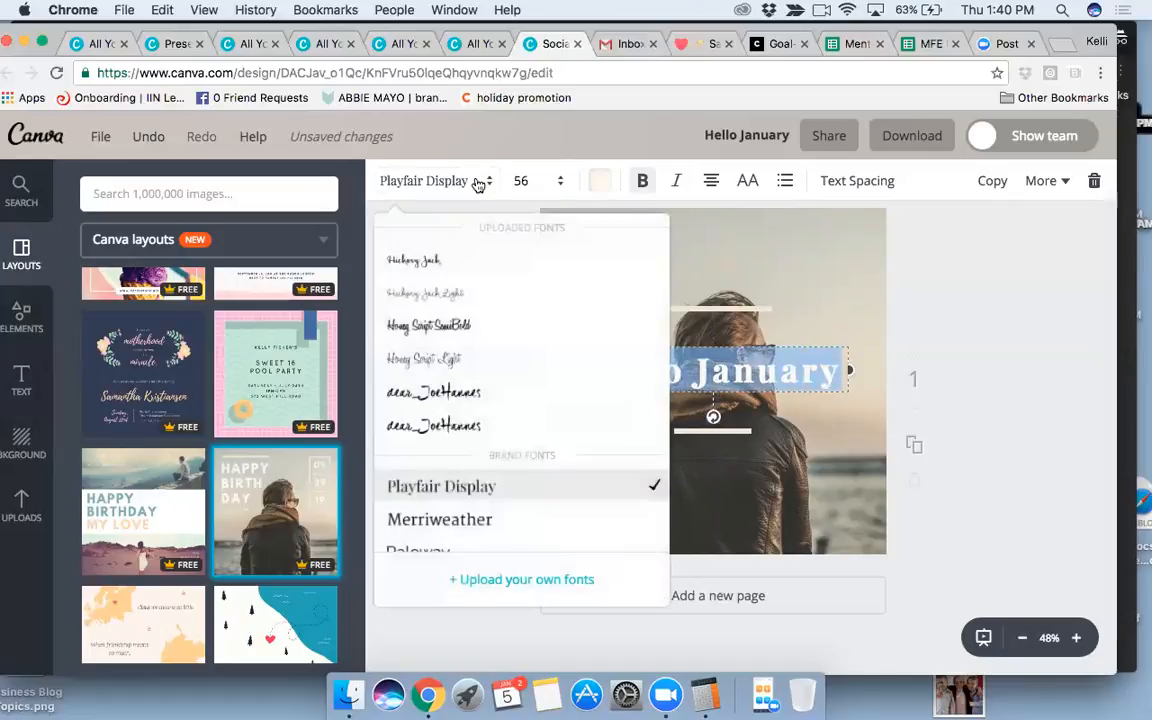
pyautogui.click(466, 424)
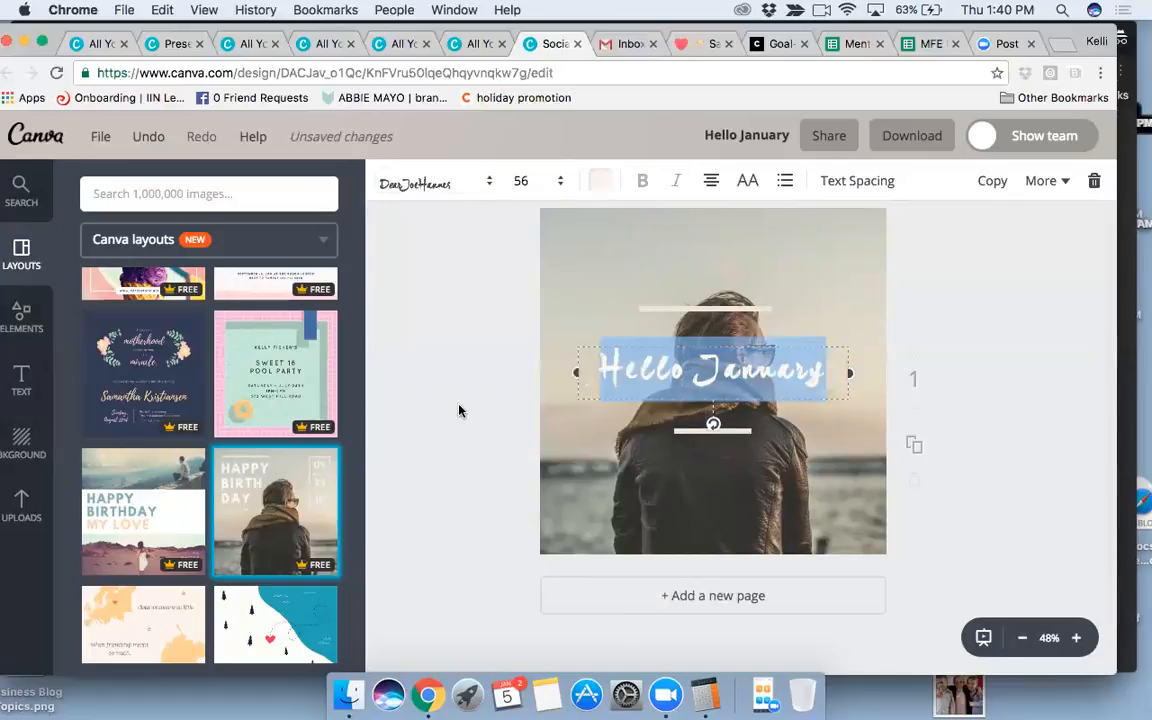
# Find Playlist Script among all fonts and apply it to the "Hello January" heading.
pyautogui.click(447, 186)
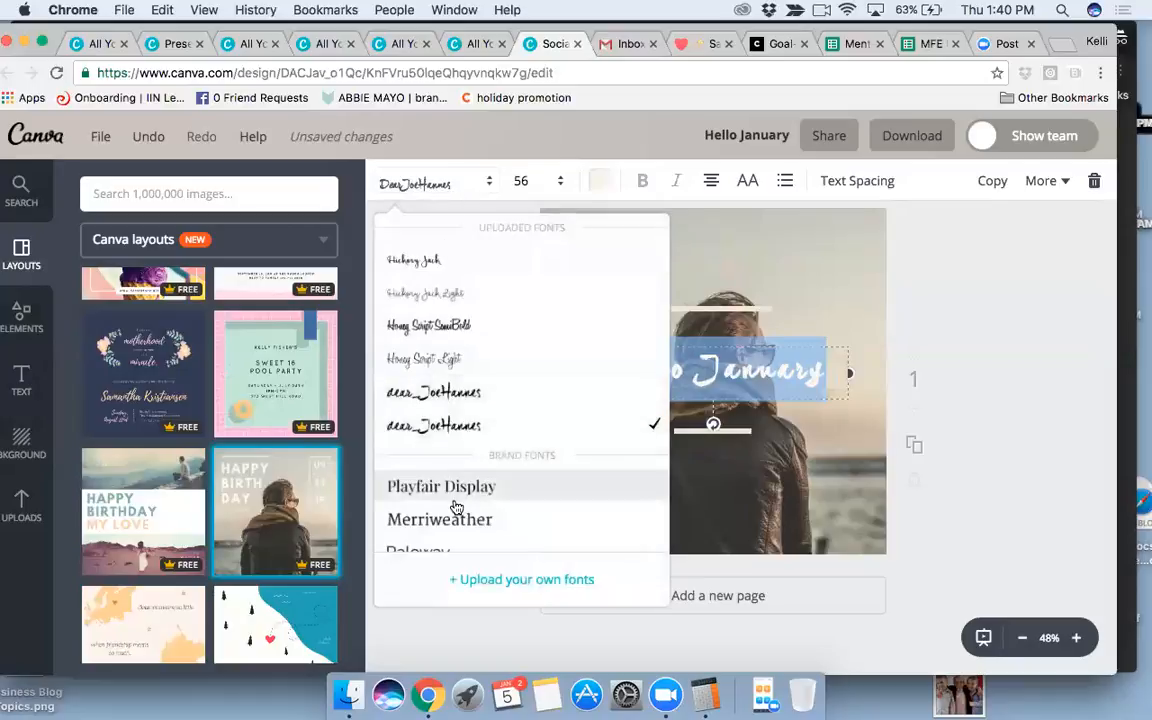
pyautogui.scroll(-6, 456, 508)
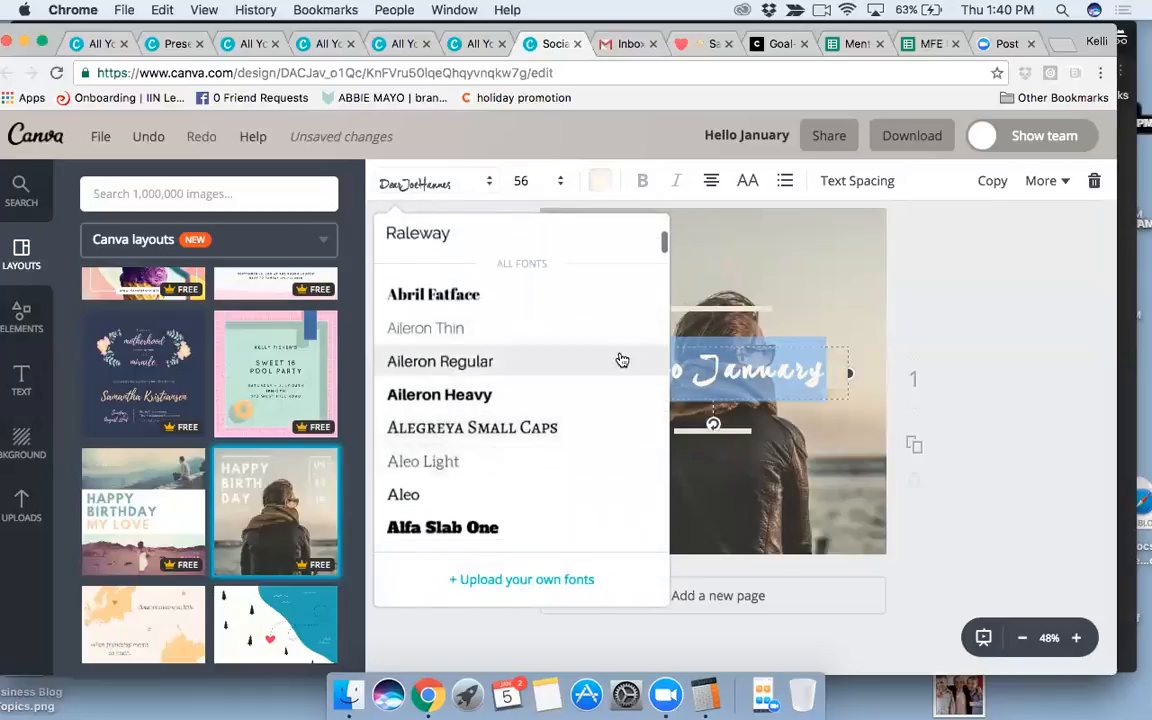
pyautogui.moveTo(663, 243); pyautogui.dragTo(656, 465)
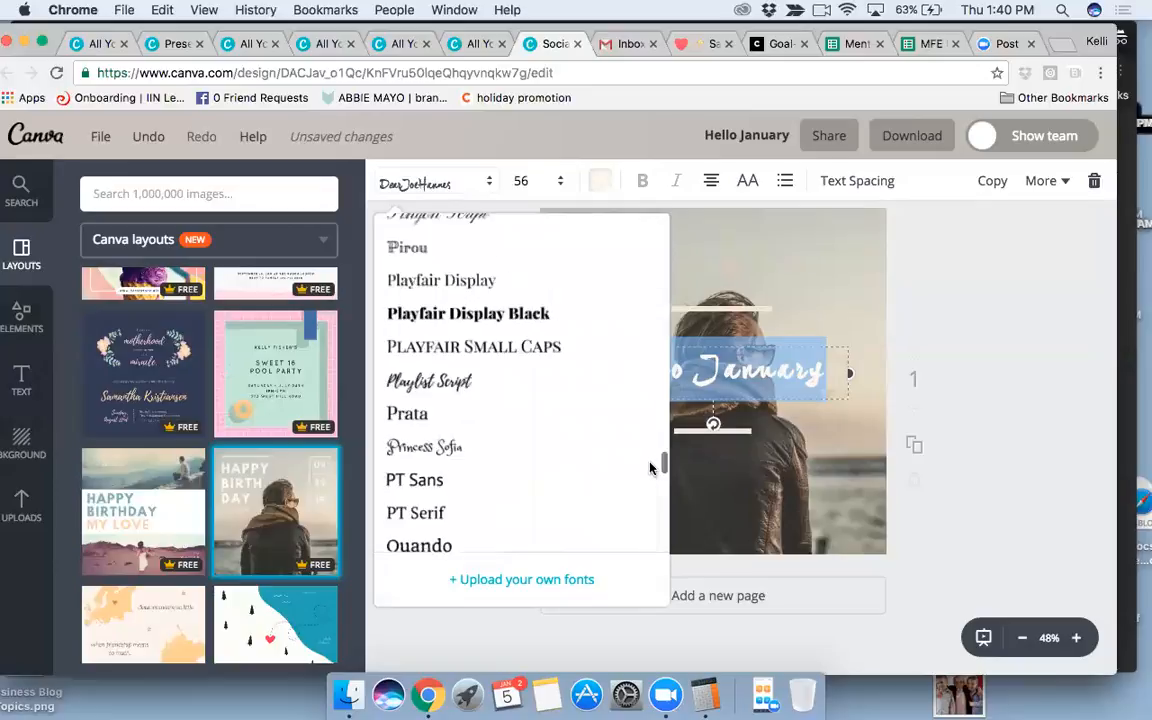
pyautogui.click(472, 394)
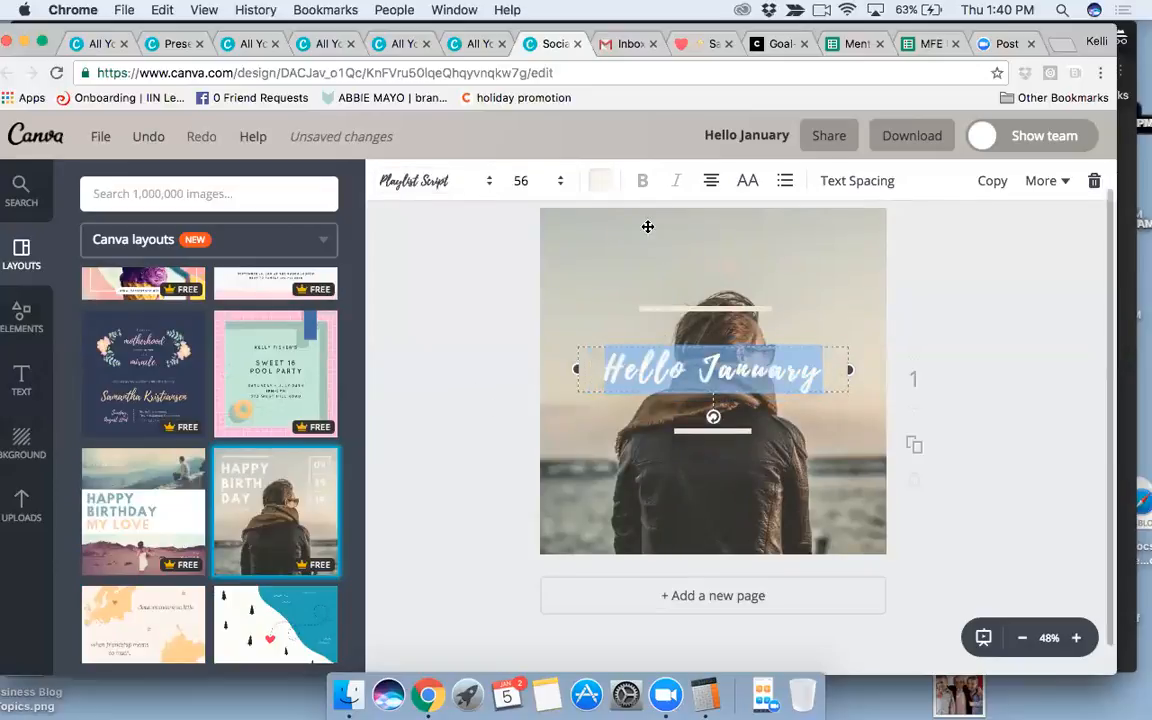
# Set the heading's font size to 72 and move the heading up so it fits between the two lines.
pyautogui.click(557, 183)
pyautogui.click(525, 451)
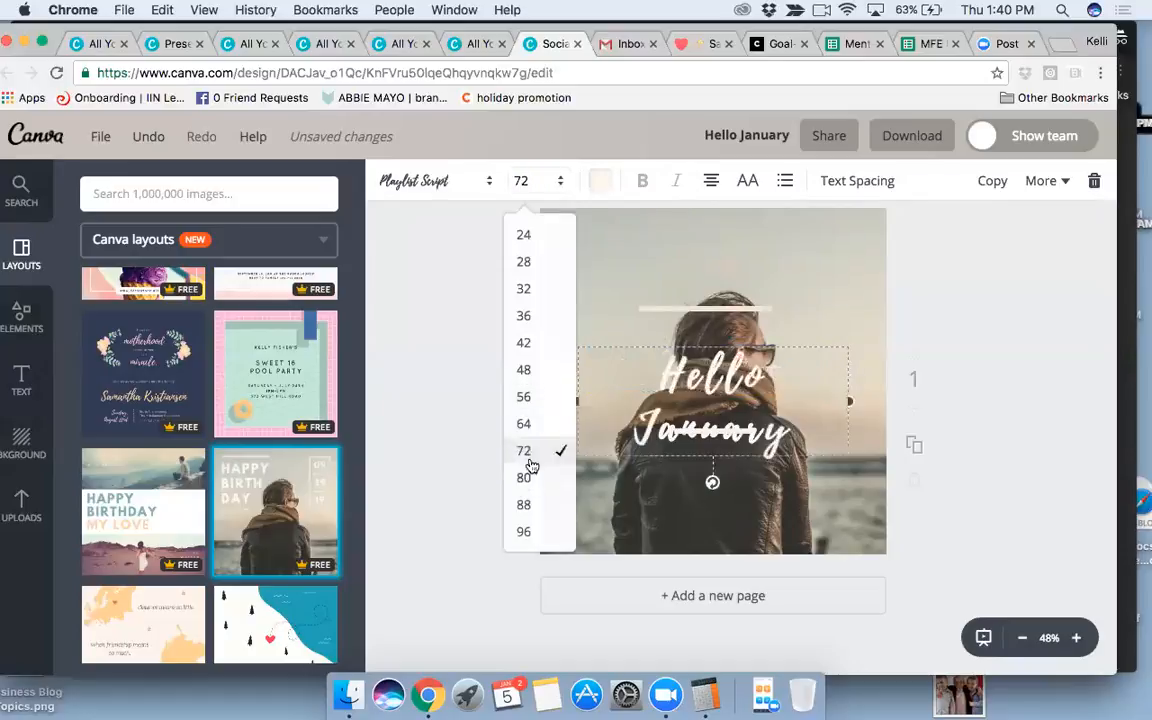
pyautogui.moveTo(655, 457); pyautogui.dragTo(655, 429)
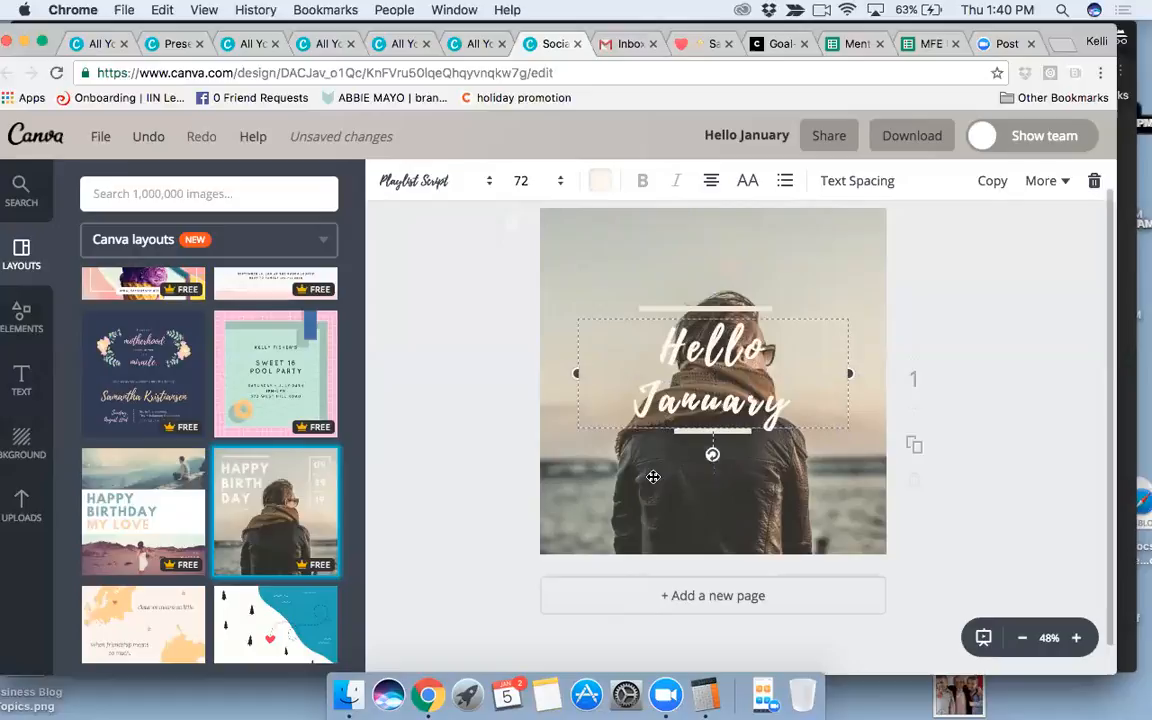
# Recolour the "Hello January" heading with the dark blue from the primary palette.
pyautogui.click(598, 184)
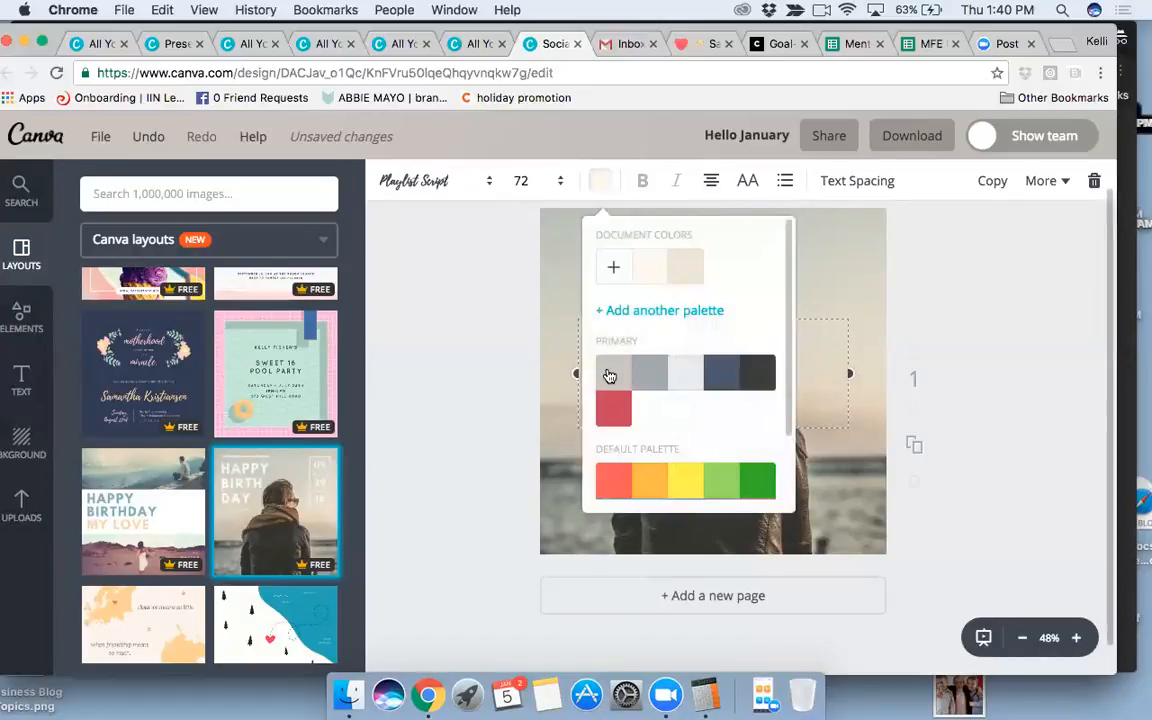
pyautogui.click(718, 383)
pyautogui.click(468, 350)
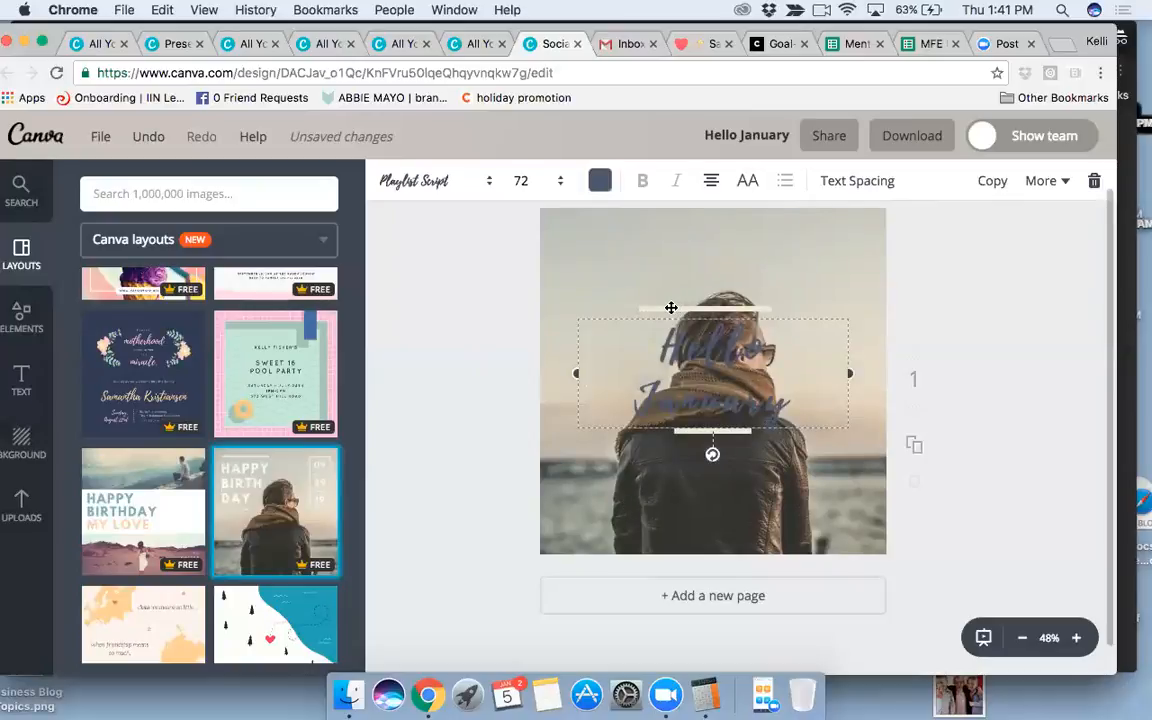
pyautogui.click(463, 311)
# Recolour the lines above and below the heading with the near-black from the primary palette.
pyautogui.click(688, 311)
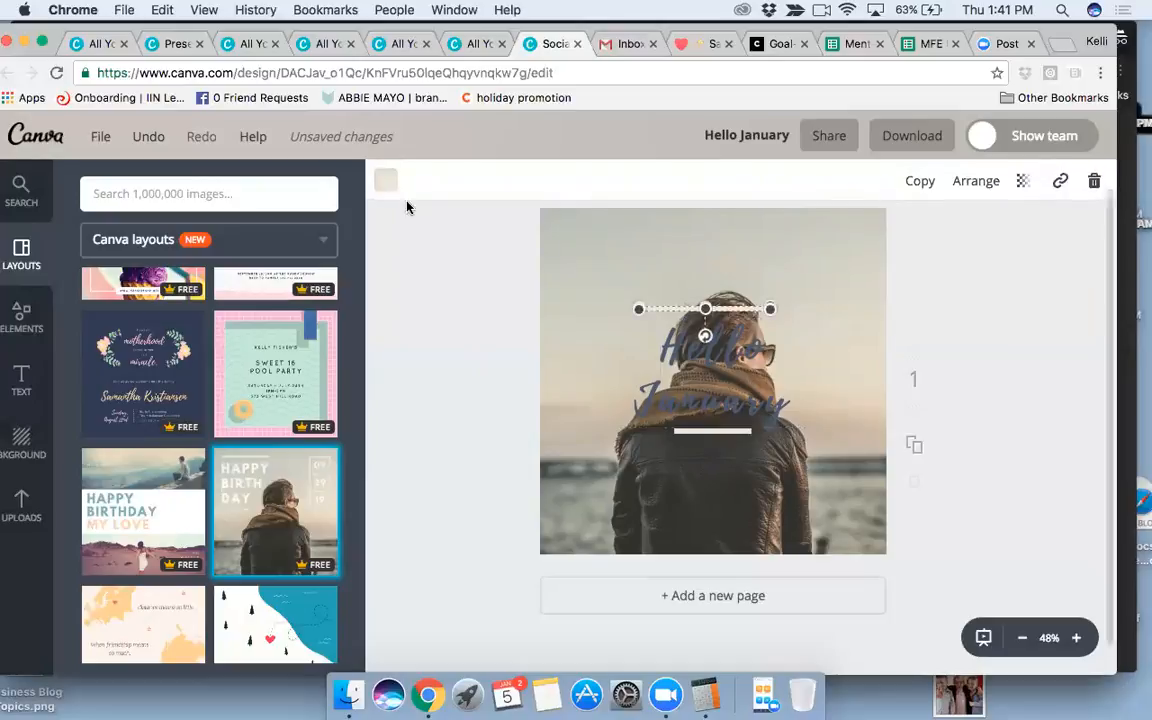
pyautogui.click(385, 180)
pyautogui.click(548, 386)
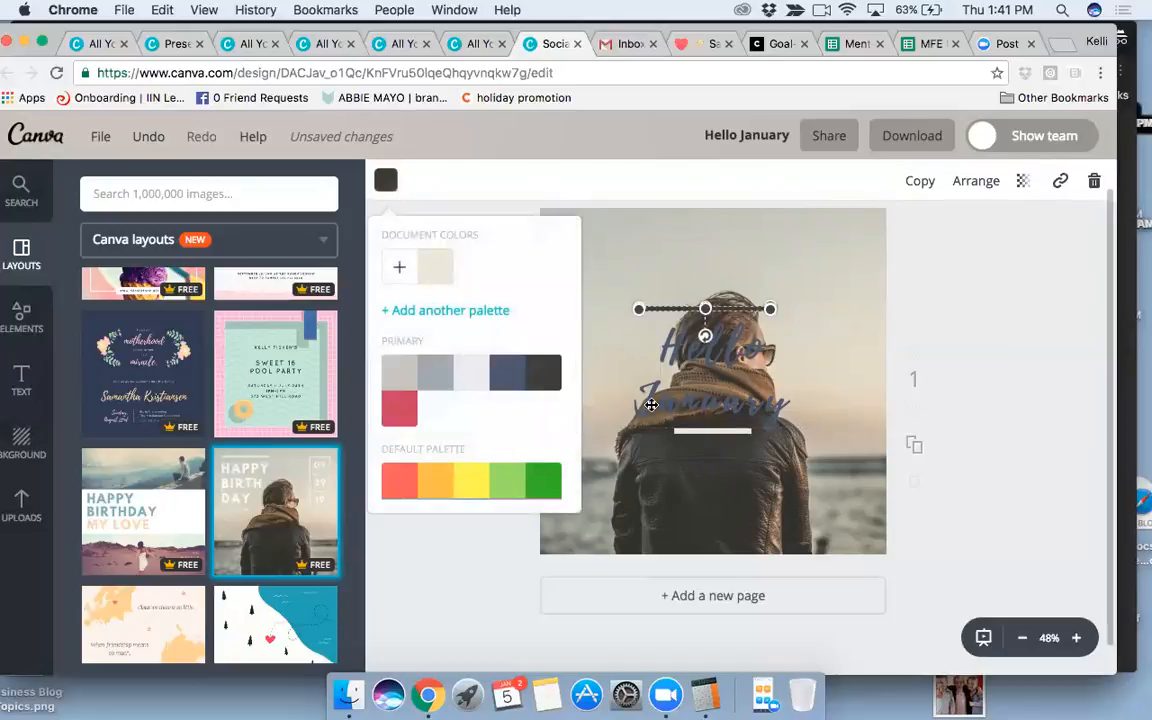
pyautogui.click(701, 430)
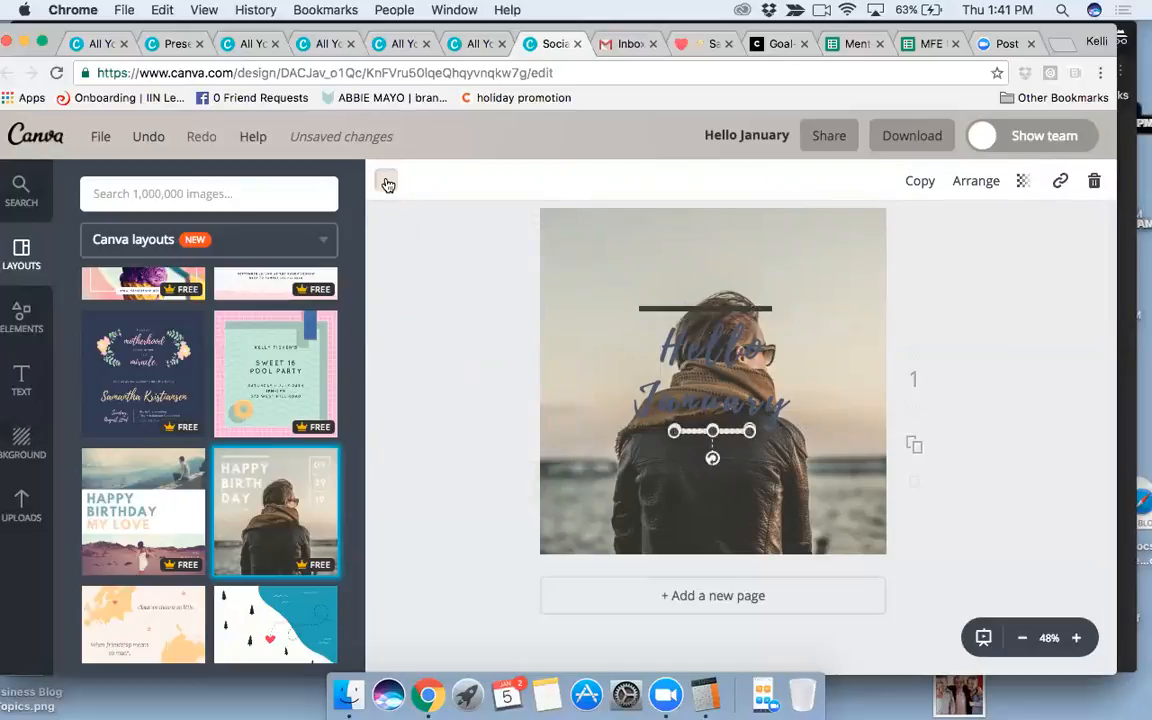
pyautogui.click(386, 182)
pyautogui.click(543, 373)
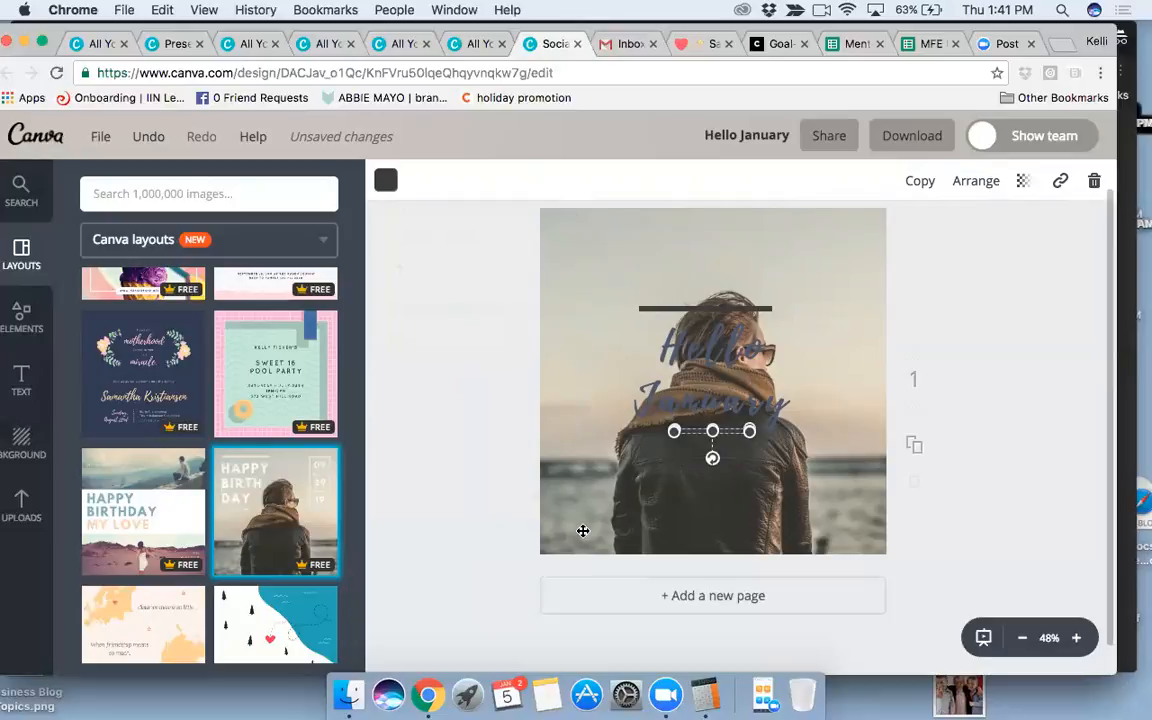
# Replace the background photo of the man with the uploaded black-and-white photo of a tulle-covered balloon.
pyautogui.click(583, 530)
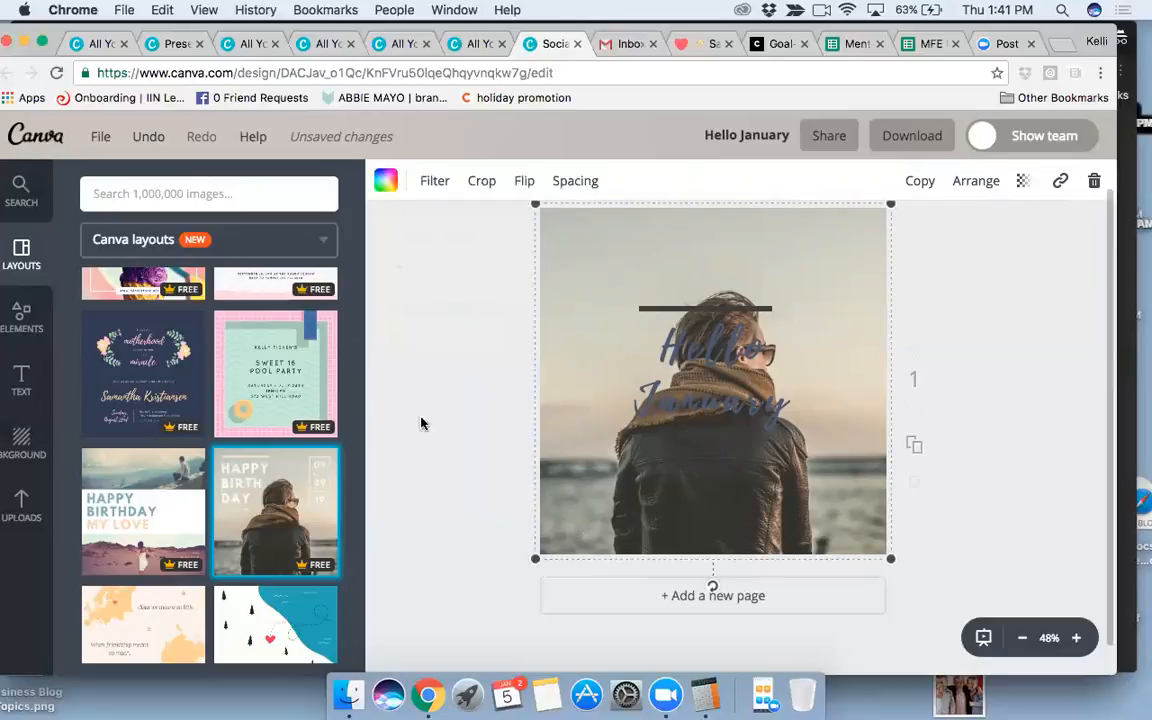
pyautogui.click(20, 505)
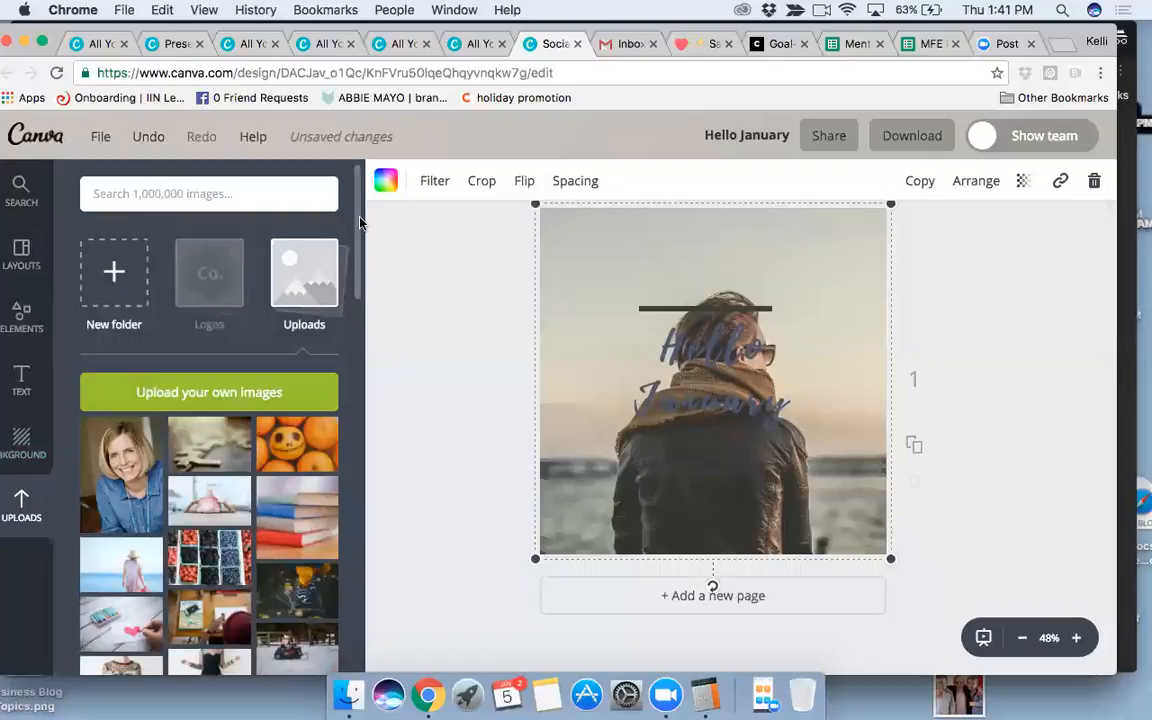
pyautogui.moveTo(356, 255); pyautogui.dragTo(357, 283)
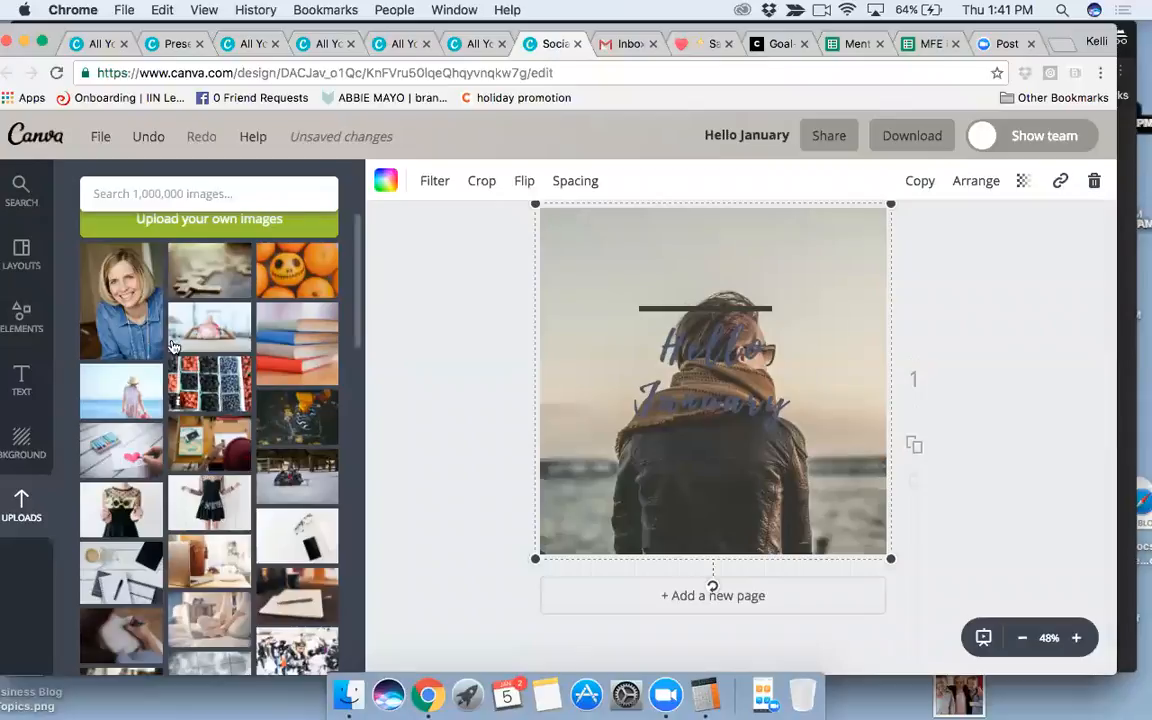
pyautogui.moveTo(357, 243); pyautogui.dragTo(358, 467)
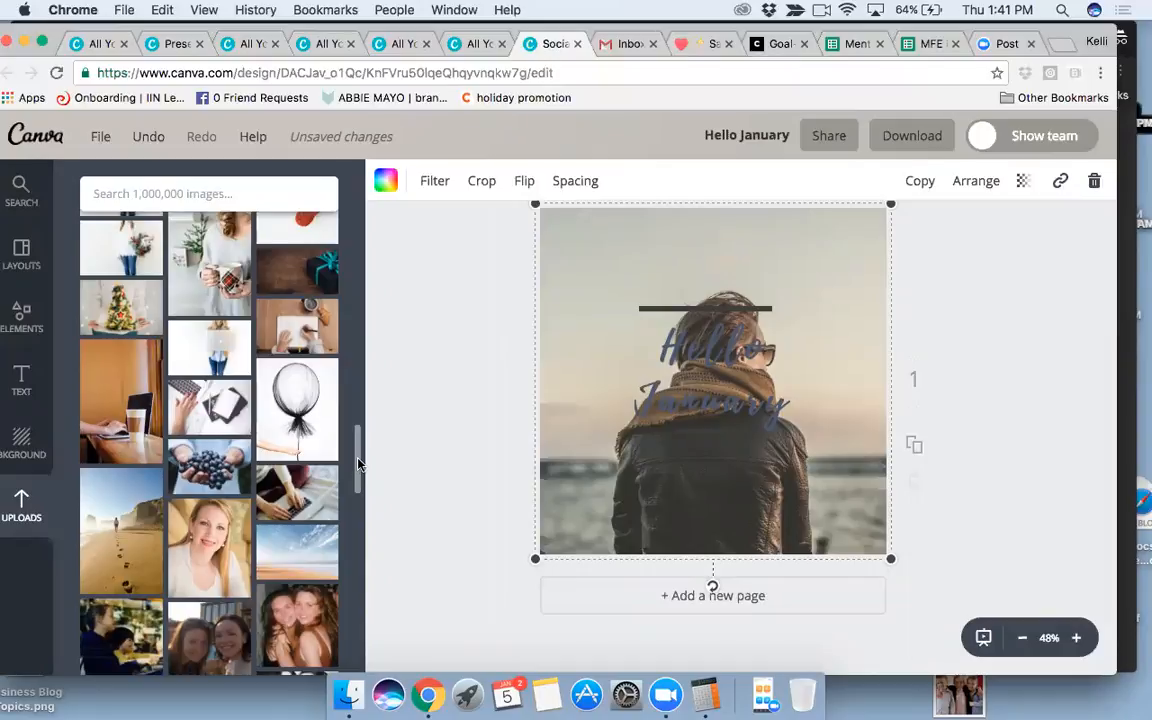
pyautogui.moveTo(305, 416); pyautogui.dragTo(321, 440)
pyautogui.moveTo(482, 462); pyautogui.dragTo(740, 450)
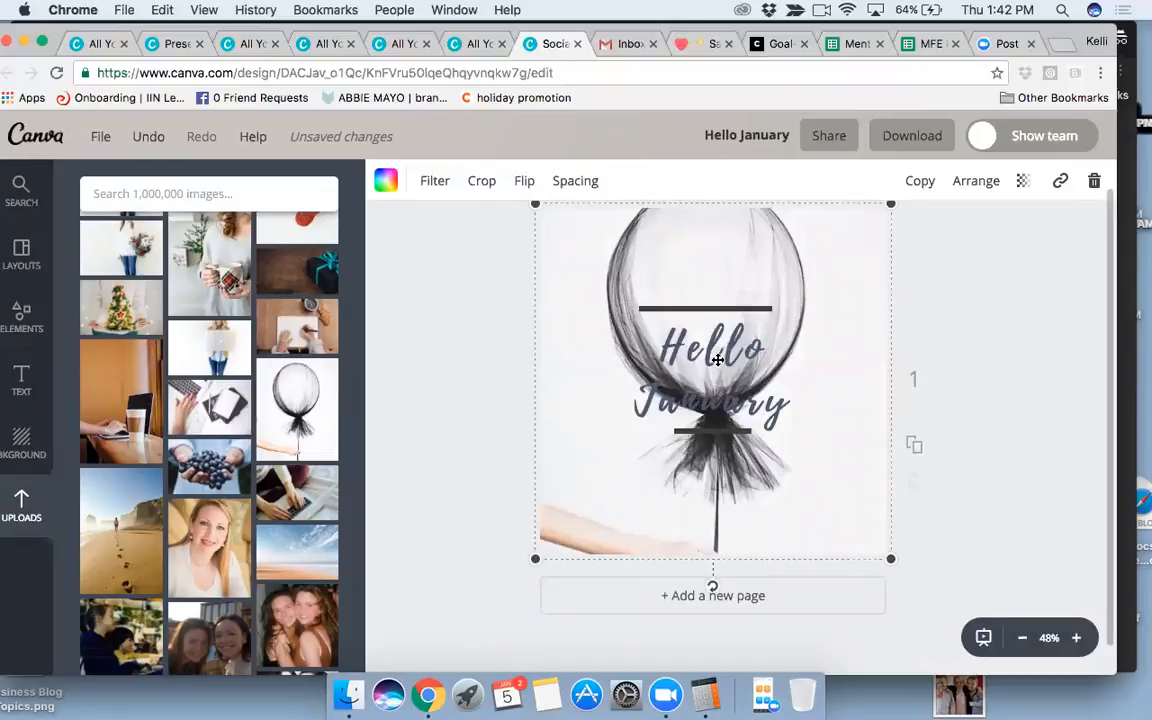
# Recolour the "Hello January" heading with the crimson red from the primary palette.
pyautogui.click(645, 325)
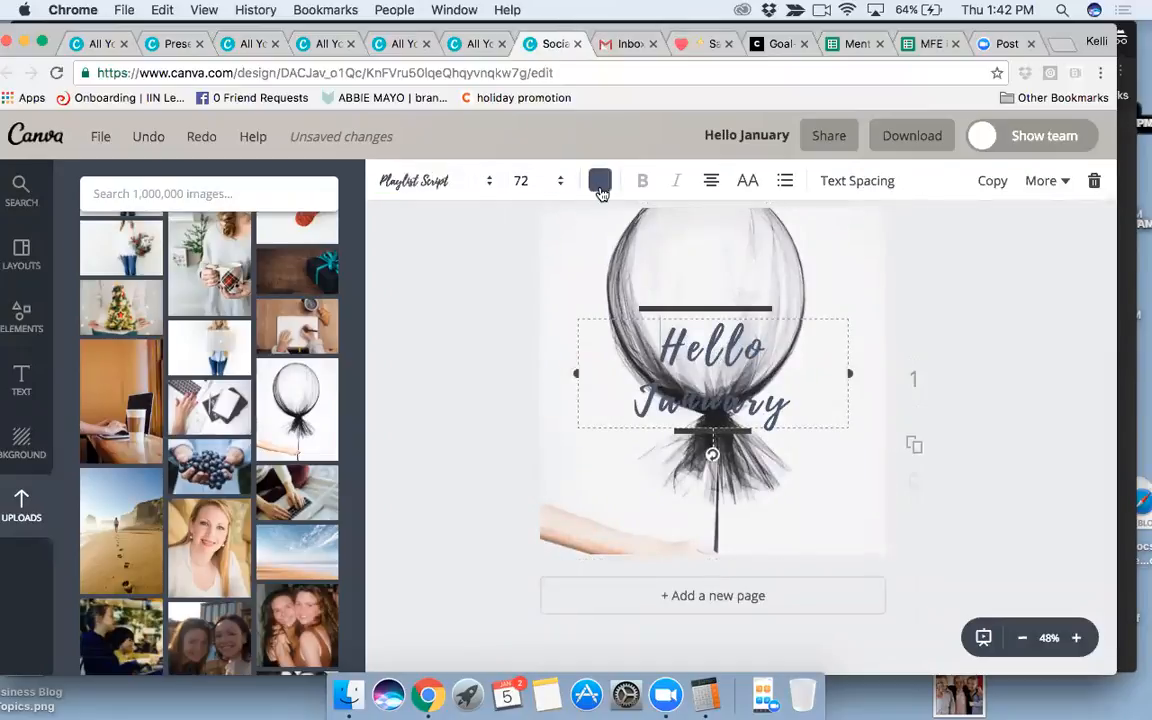
pyautogui.click(600, 182)
pyautogui.click(613, 408)
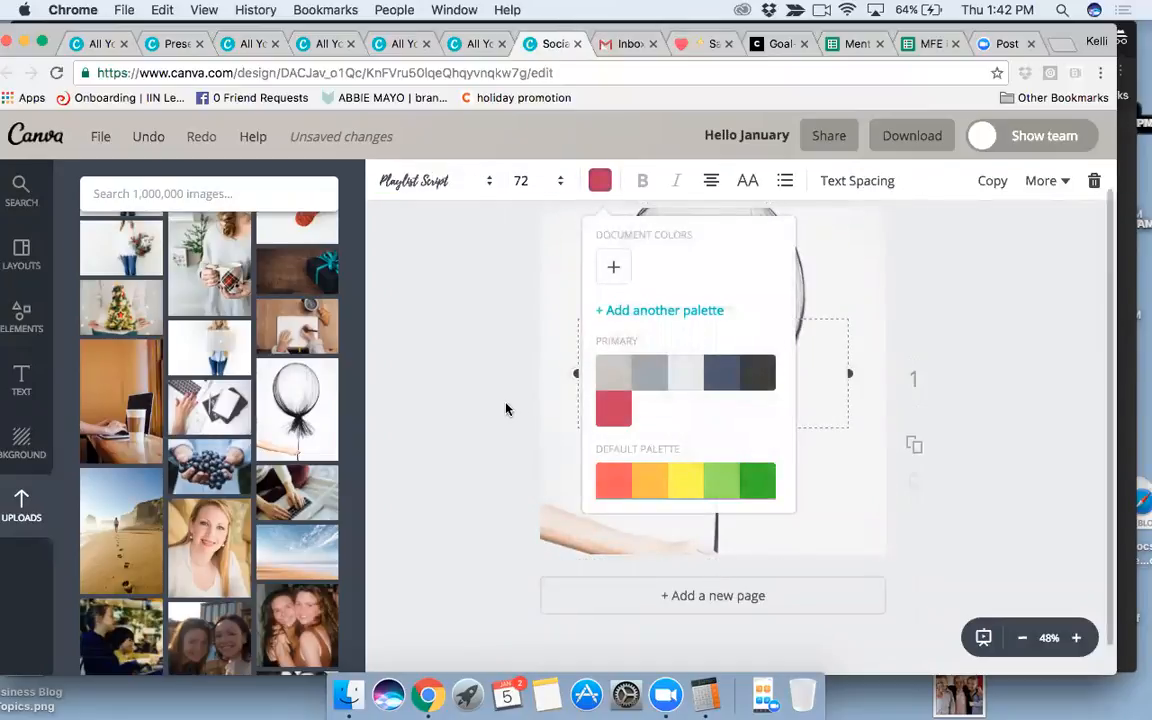
pyautogui.click(506, 409)
pyautogui.click(524, 500)
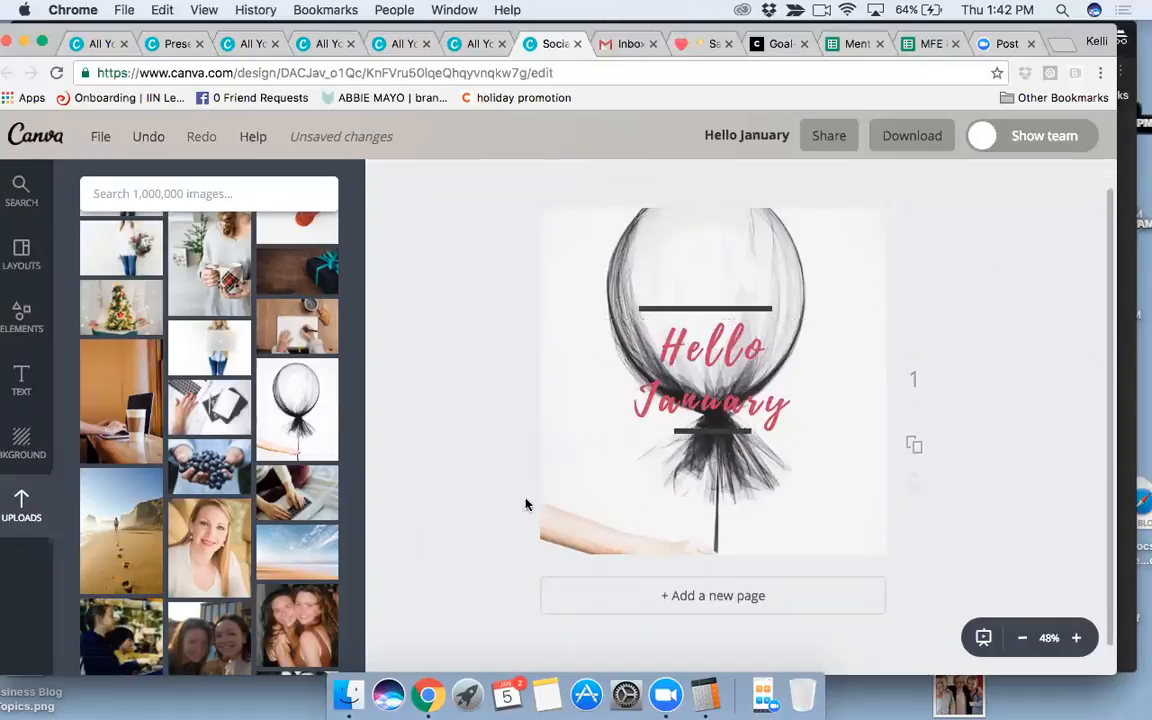
pyautogui.click(714, 378)
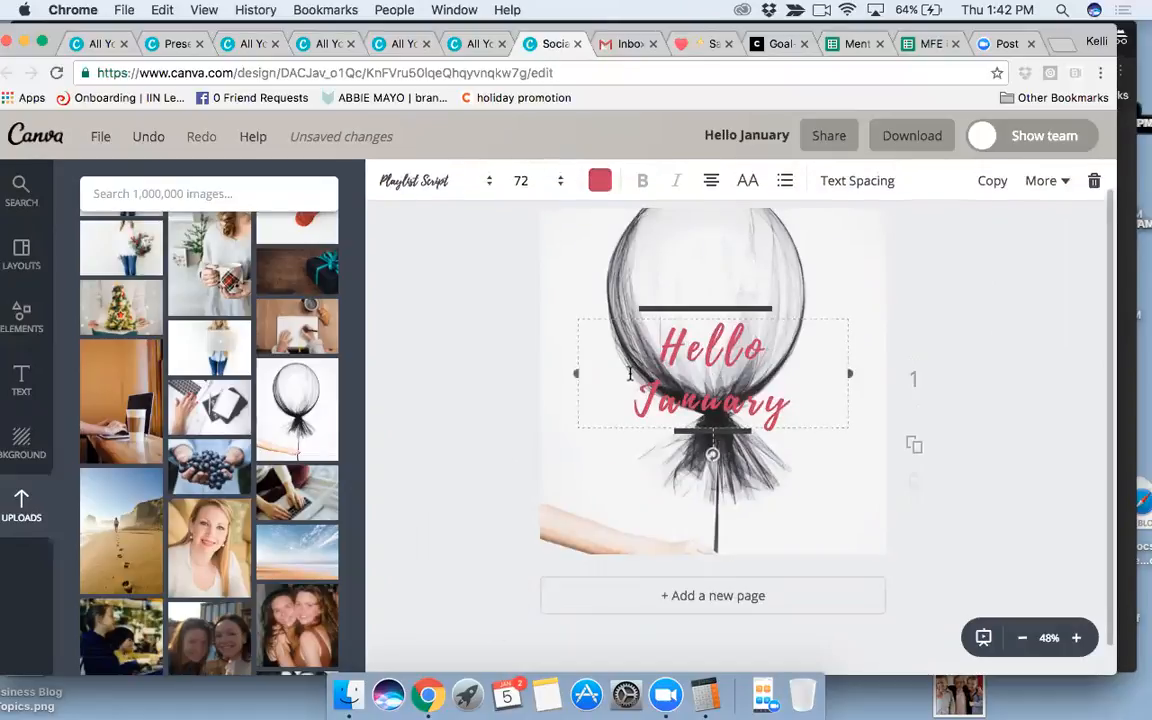
pyautogui.click(620, 540)
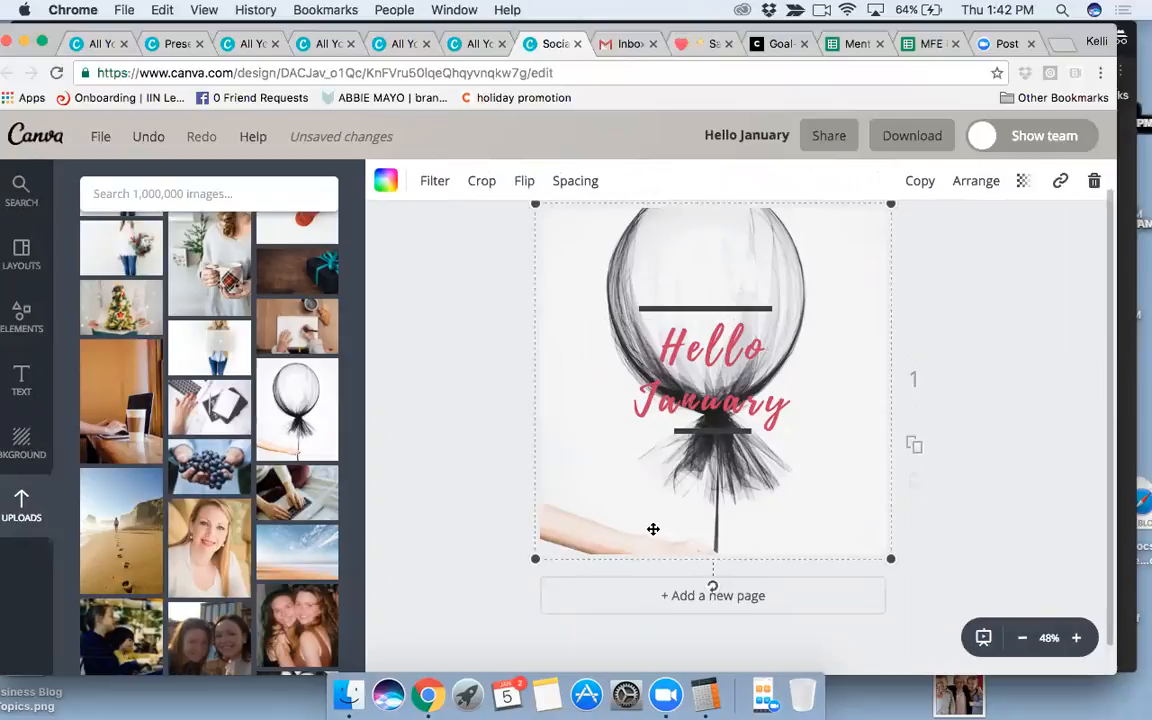
# Add a solid square shape over the heading and stretch it downwards to cover most of the balloon photo.
pyautogui.click(20, 318)
pyautogui.click(92, 378)
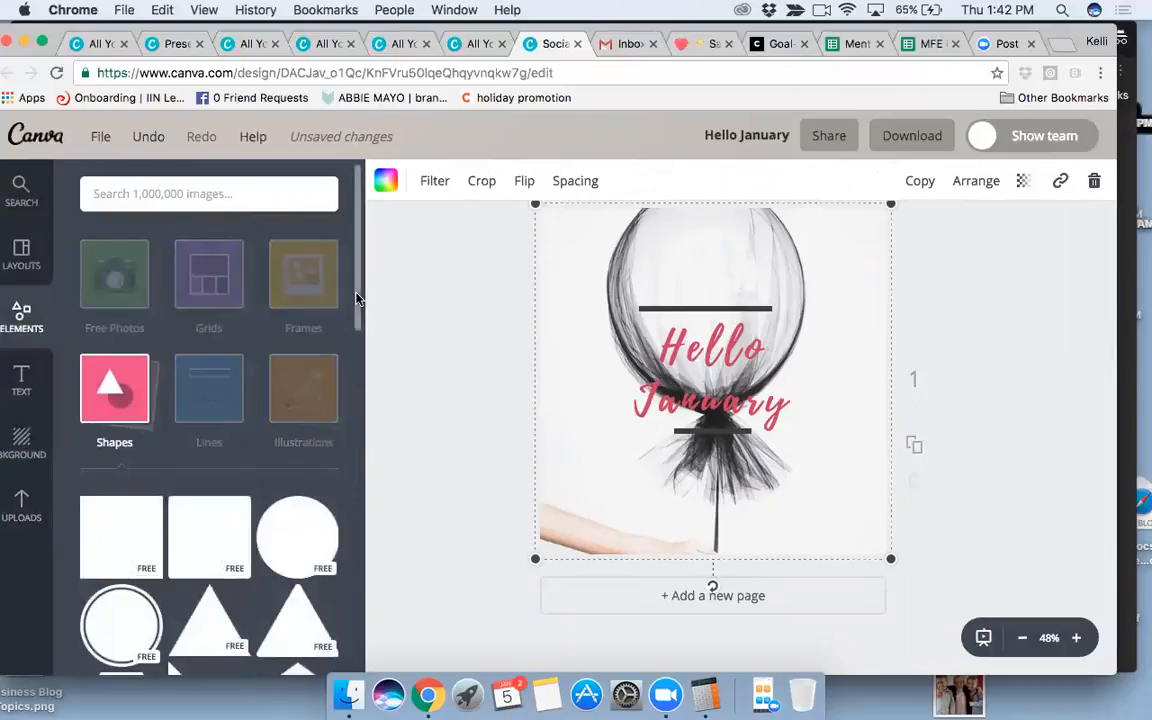
pyautogui.moveTo(358, 299); pyautogui.dragTo(357, 335)
pyautogui.moveTo(123, 432); pyautogui.dragTo(699, 288)
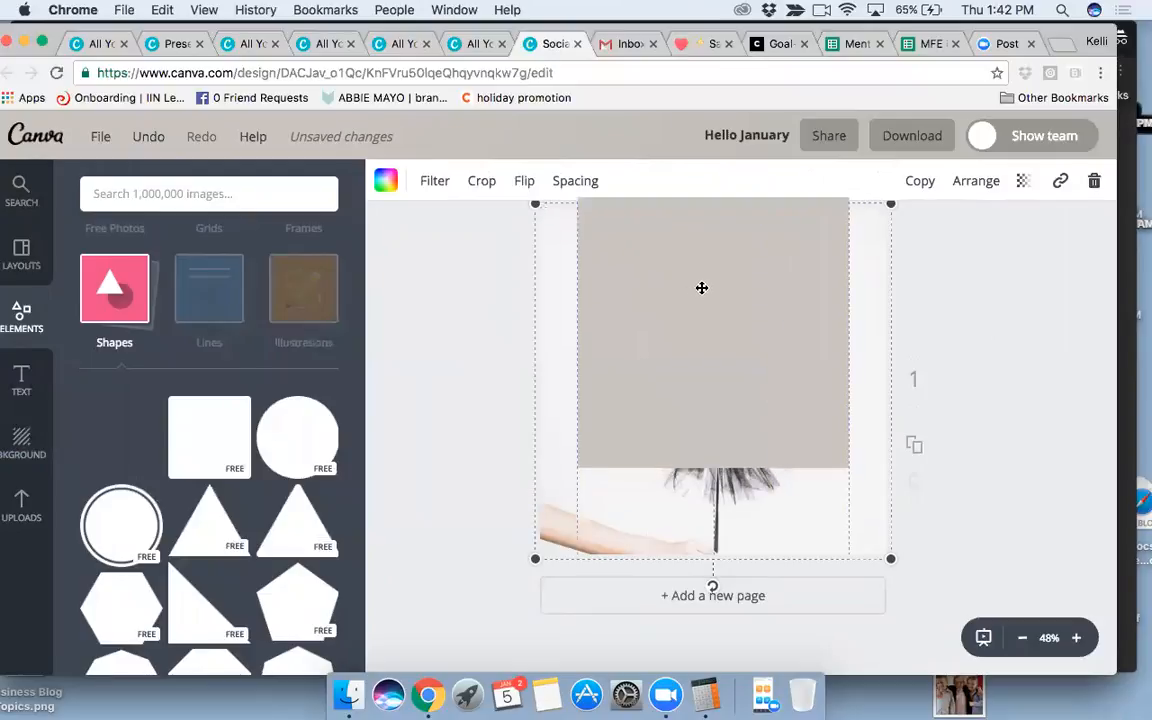
pyautogui.moveTo(713, 468); pyautogui.dragTo(713, 537)
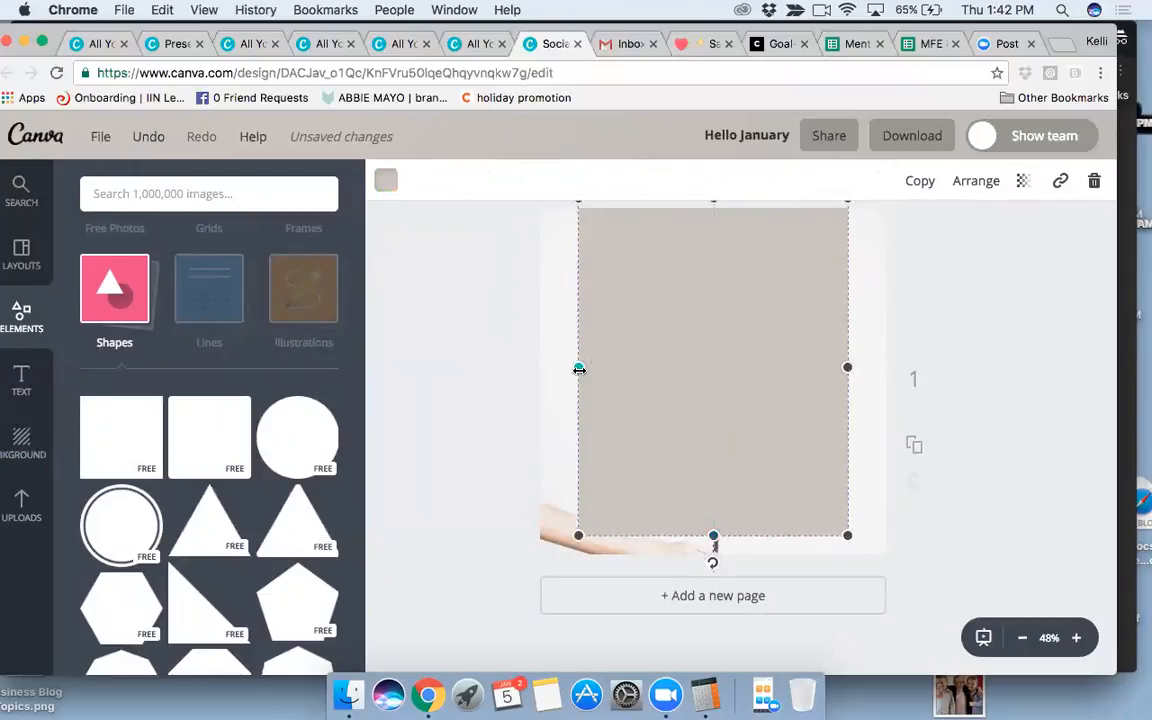
# Set the square's transparency to 49 and recolour it near-white with the colour code fdfeff.
pyautogui.click(1023, 184)
pyautogui.moveTo(977, 240); pyautogui.dragTo(914, 256)
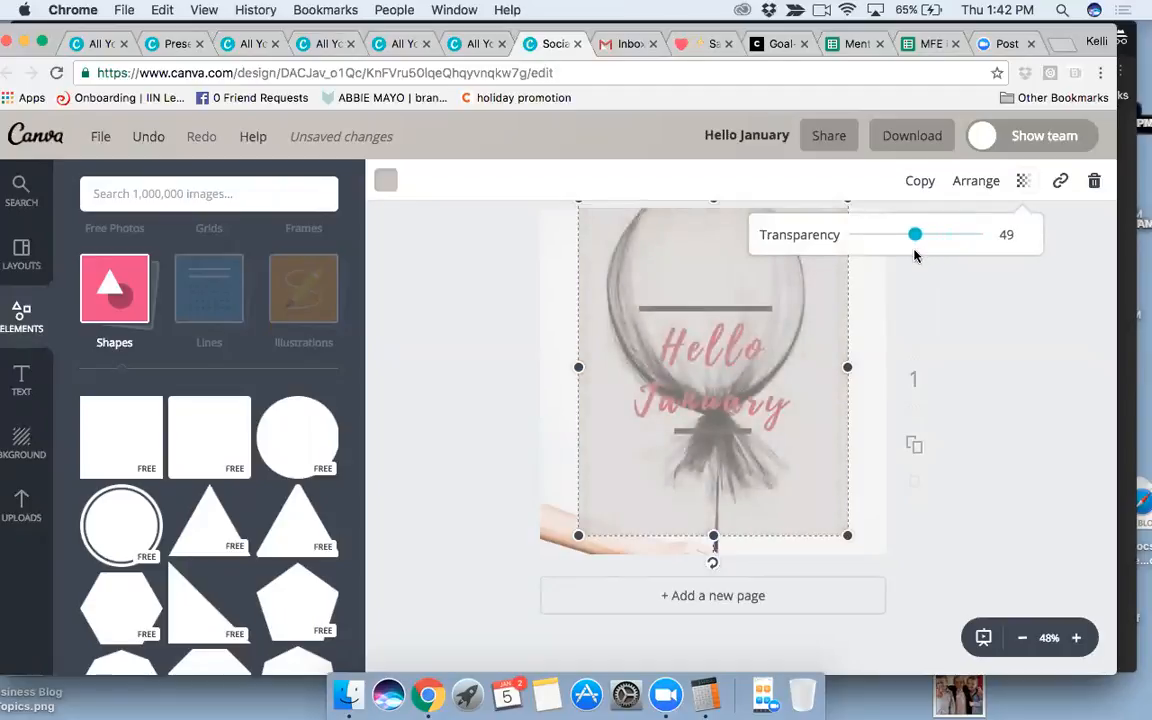
pyautogui.click(386, 181)
pyautogui.click(474, 380)
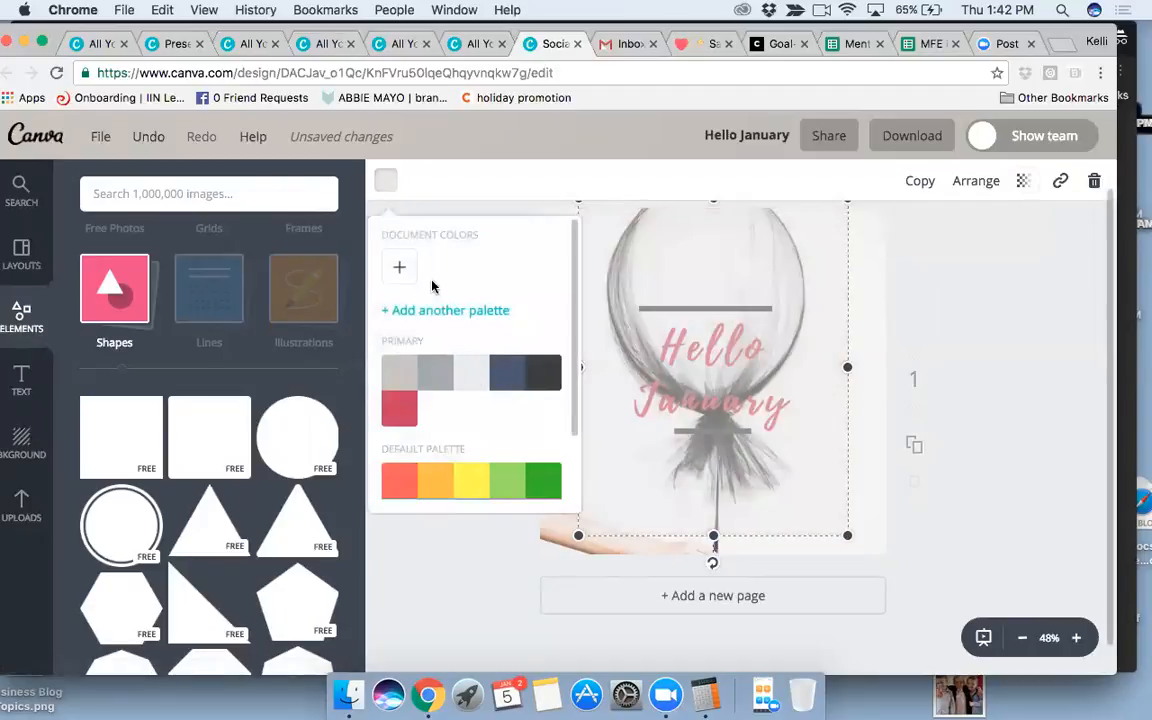
pyautogui.click(399, 267)
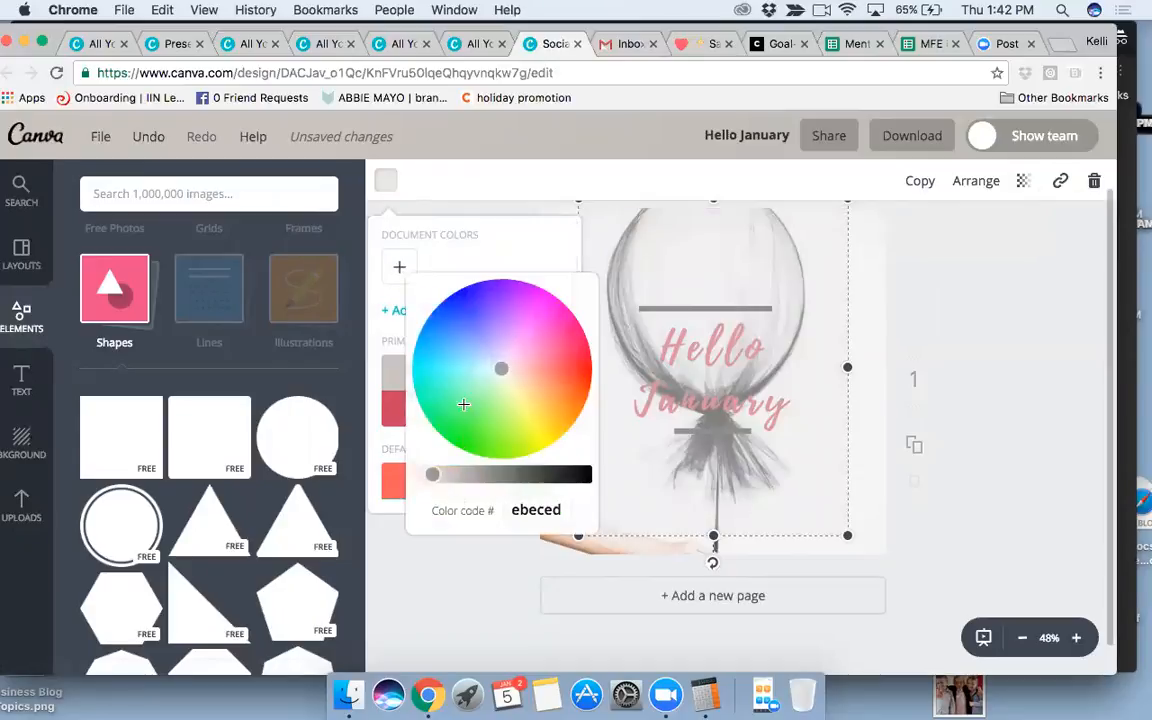
pyautogui.moveTo(428, 476); pyautogui.dragTo(421, 474)
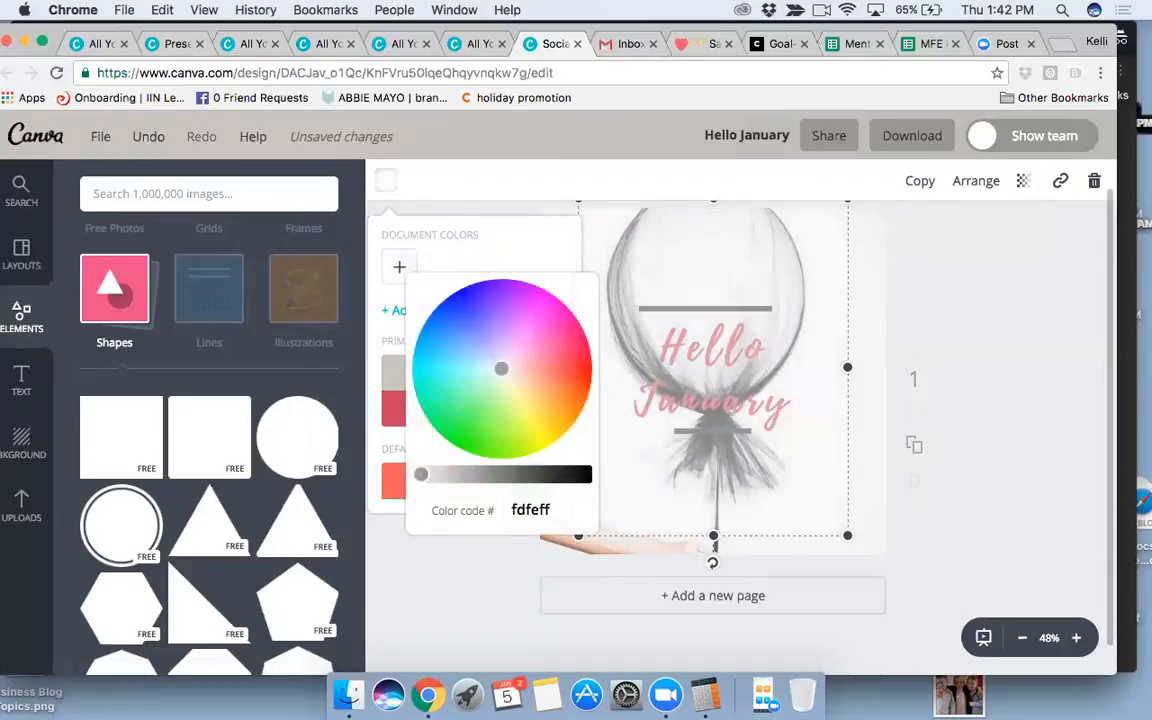
pyautogui.click(463, 612)
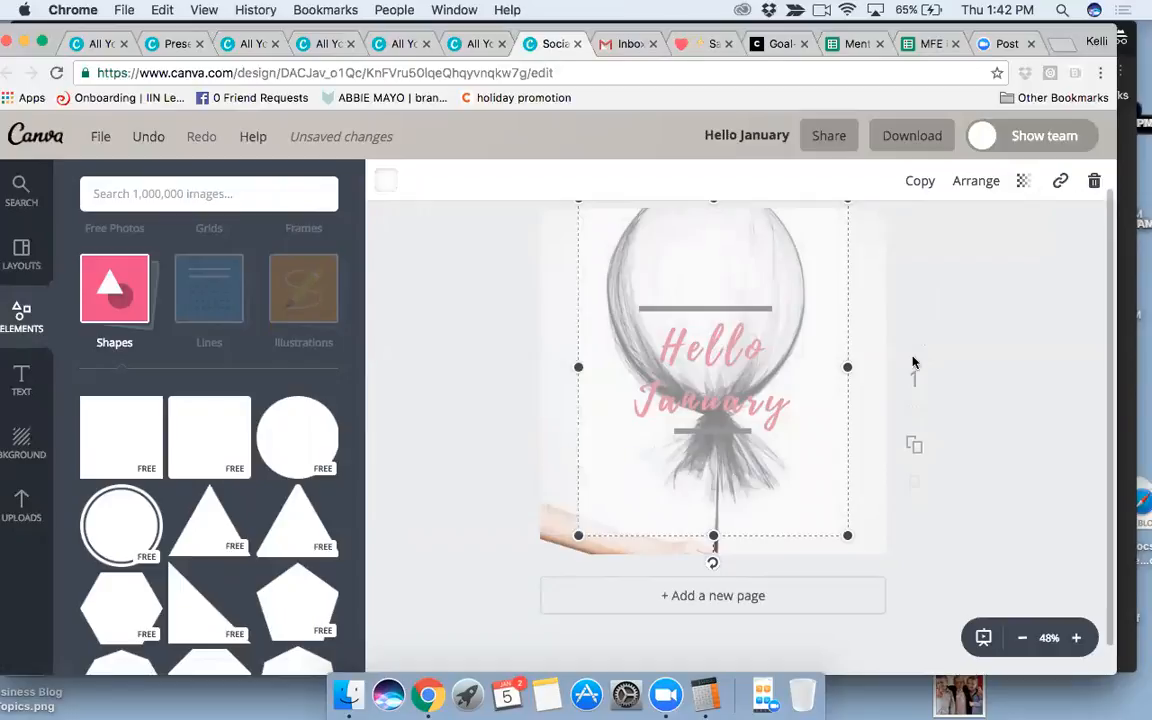
# Send the near-white square backward until it lies behind the "Hello January" heading and both lines.
pyautogui.click(977, 190)
pyautogui.click(960, 261)
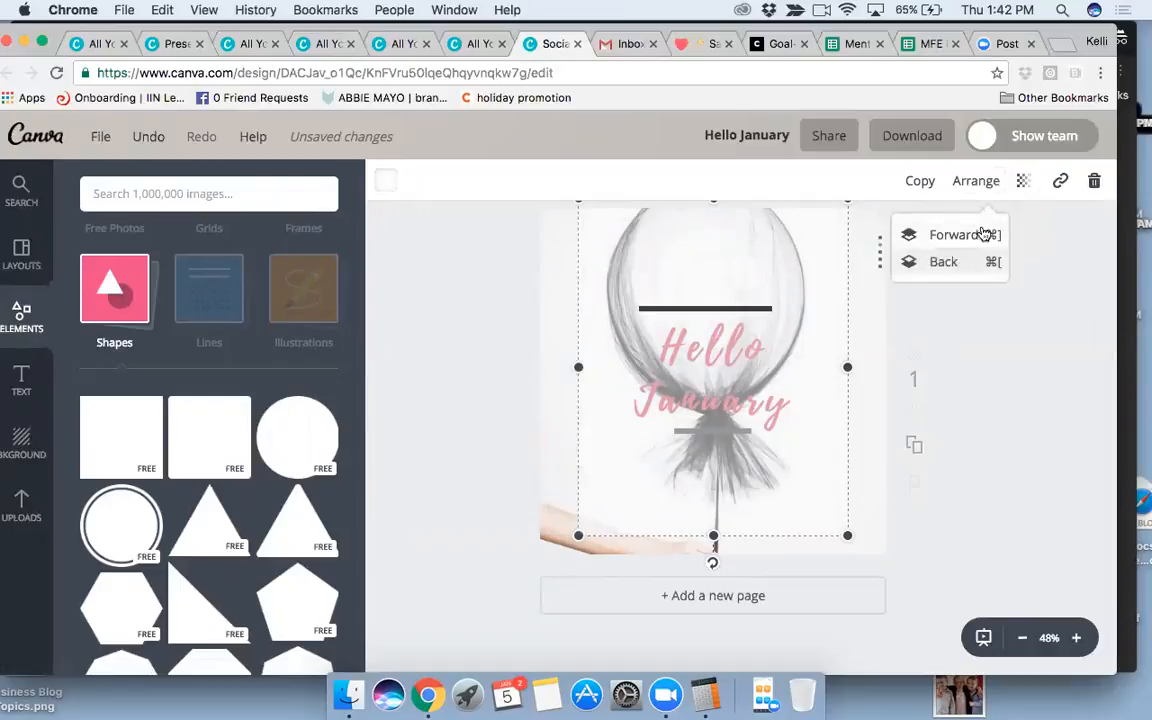
pyautogui.click(951, 262)
pyautogui.click(951, 262)
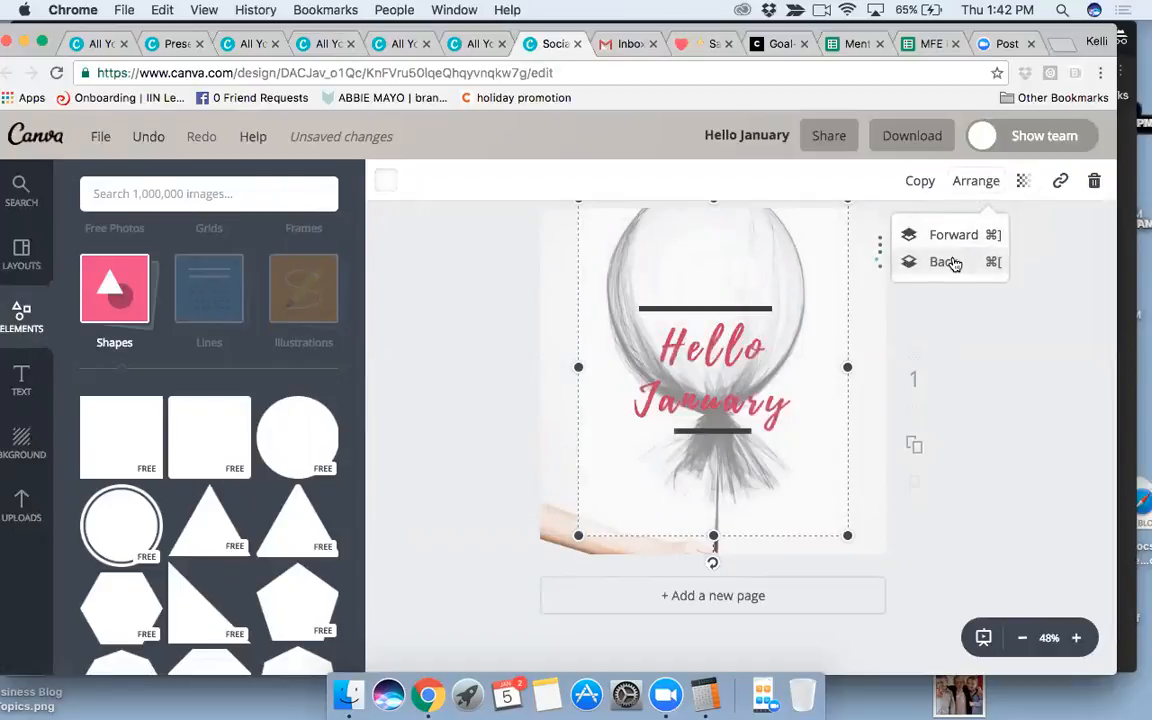
# Shorten the near-white square from both ends into a panel around the heading and its two lines.
pyautogui.moveTo(712, 540); pyautogui.dragTo(713, 468)
pyautogui.scroll(1, 1108, 410)
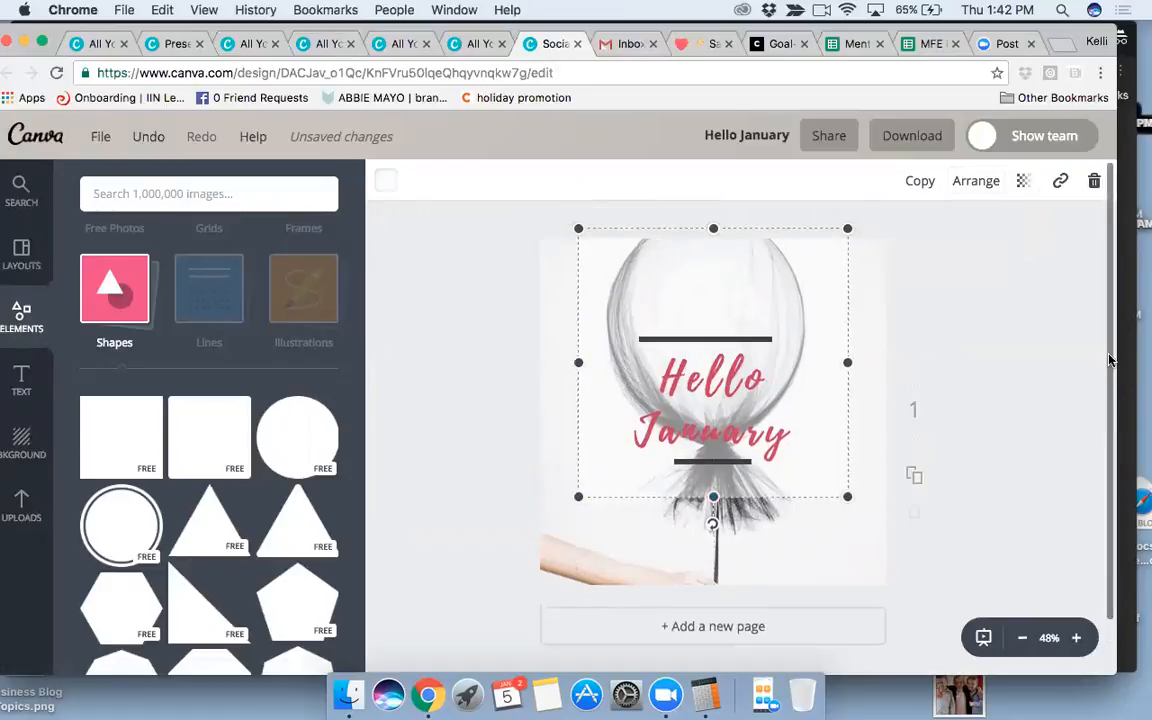
pyautogui.moveTo(713, 244); pyautogui.dragTo(713, 322)
pyautogui.click(980, 362)
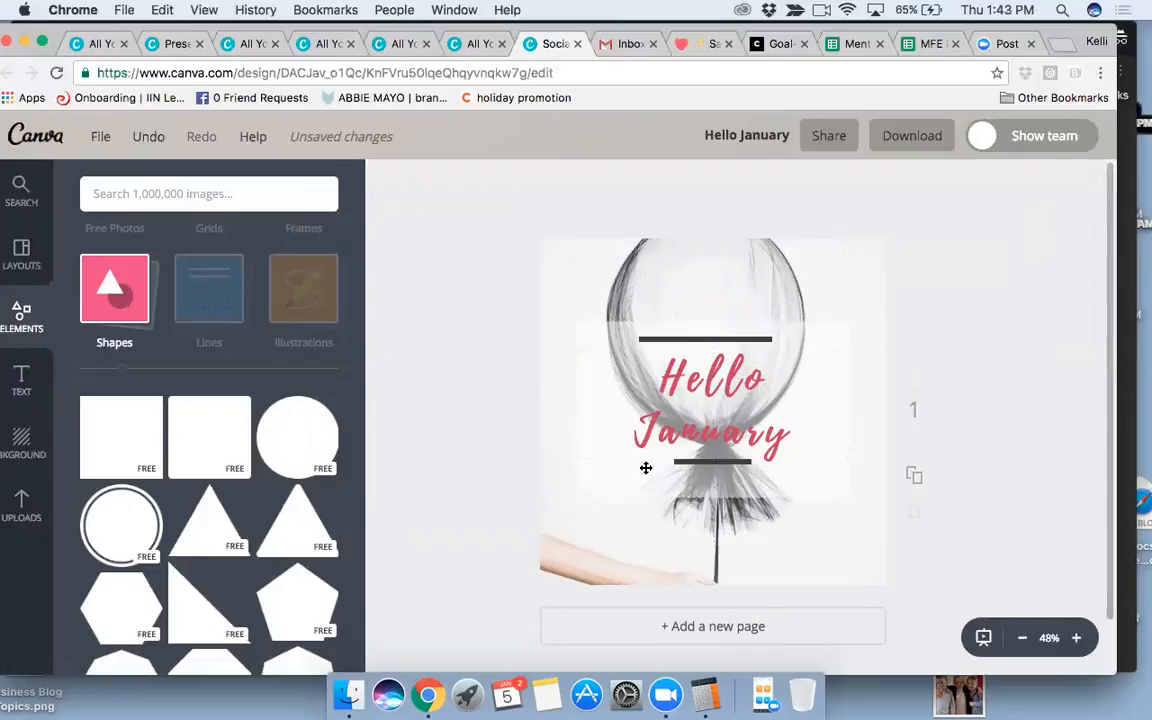
pyautogui.moveTo(694, 489); pyautogui.dragTo(694, 487)
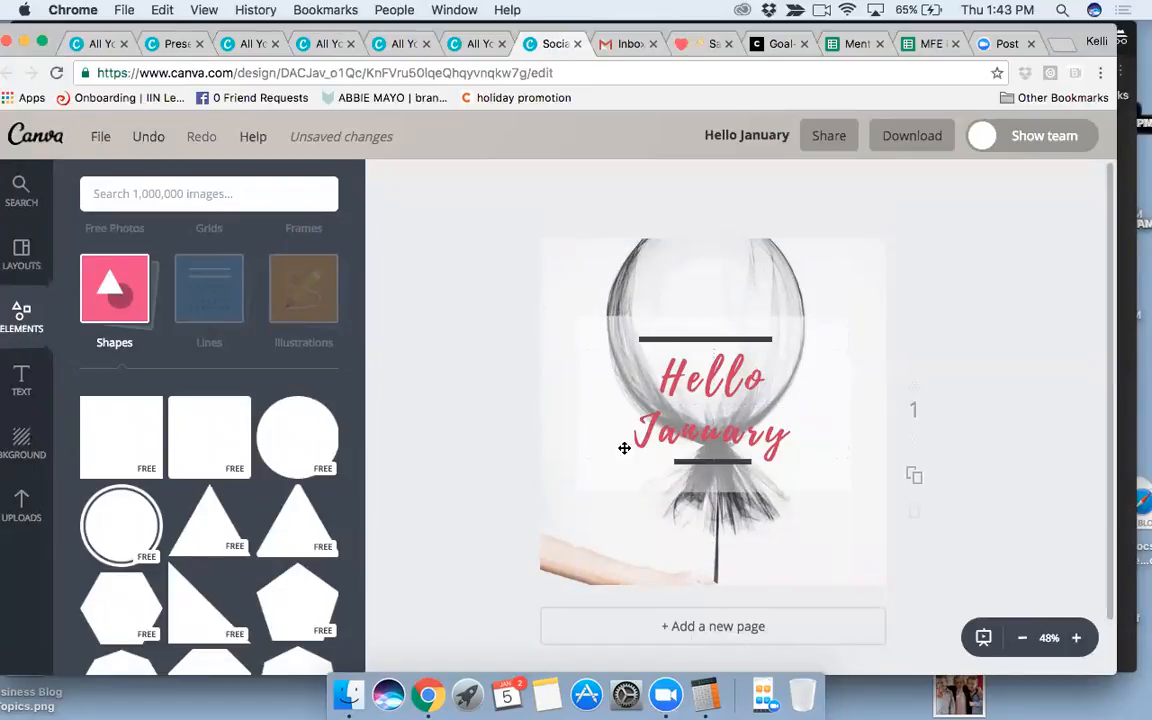
# Delete the translucent near-white panel behind the heading.
pyautogui.click(604, 480)
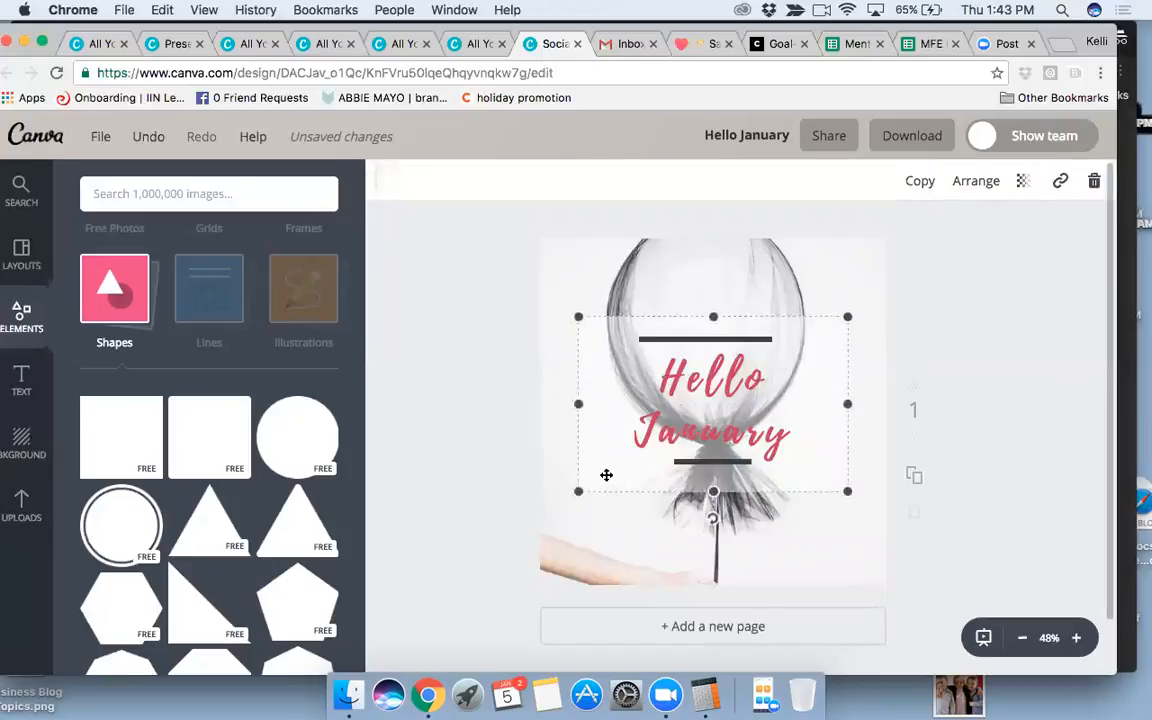
pyautogui.press('Delete')
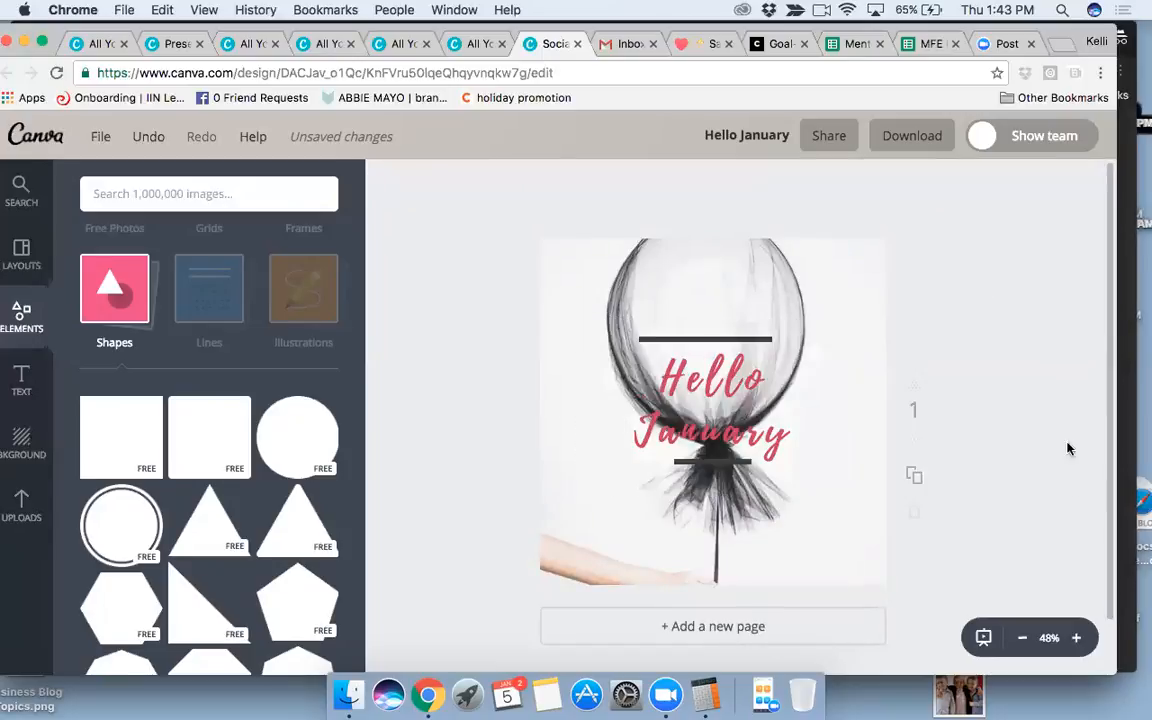
# Set the balloon background photo's transparency to 30.
pyautogui.click(861, 550)
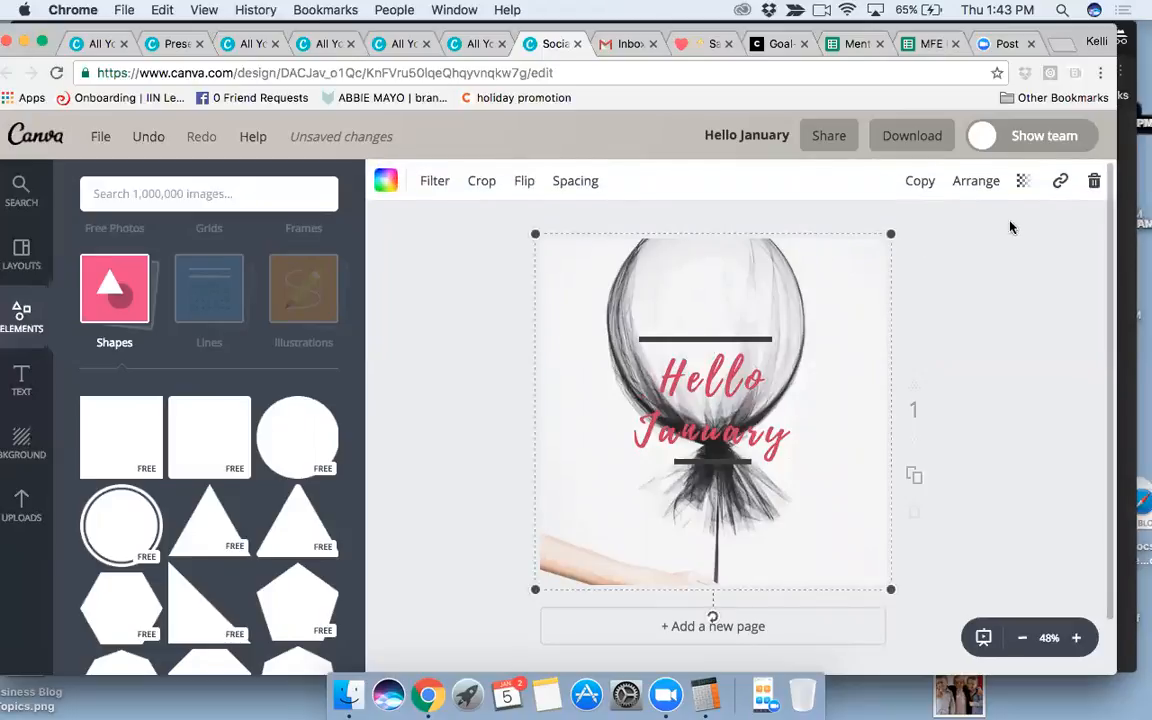
pyautogui.click(1022, 180)
pyautogui.moveTo(977, 235); pyautogui.dragTo(893, 260)
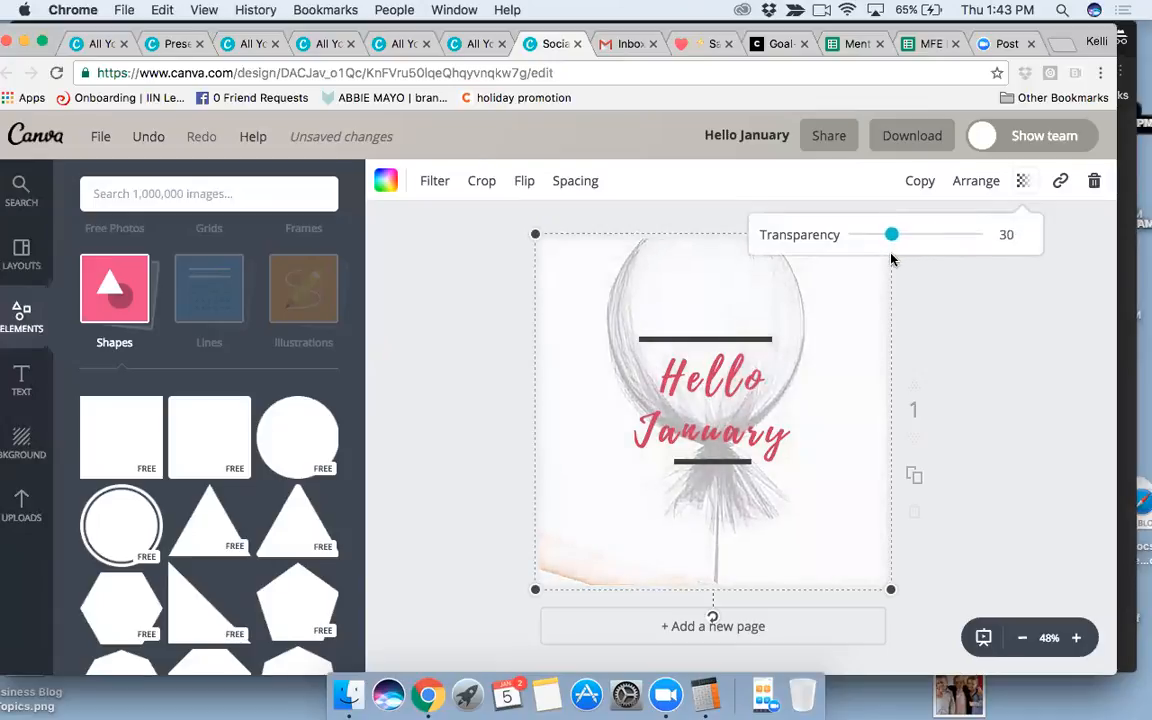
# Recolour the "Hello January" heading with the dark blue from the primary palette.
pyautogui.click(746, 411)
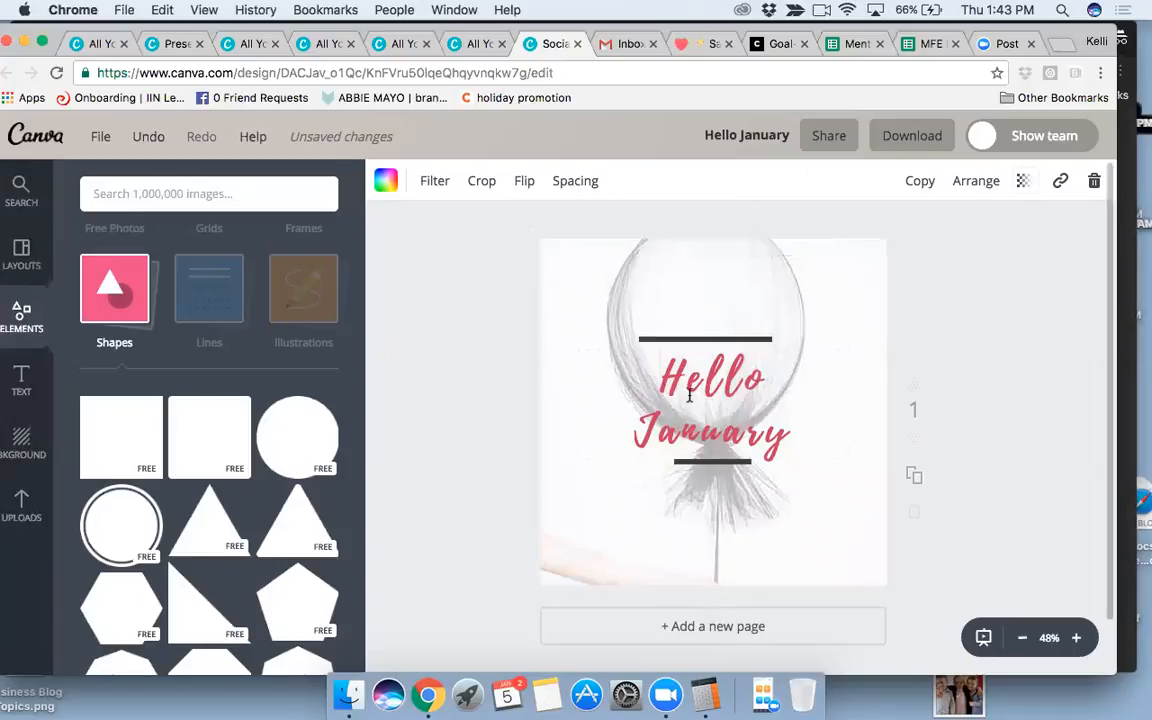
pyautogui.click(600, 180)
pyautogui.click(730, 372)
pyautogui.click(1025, 387)
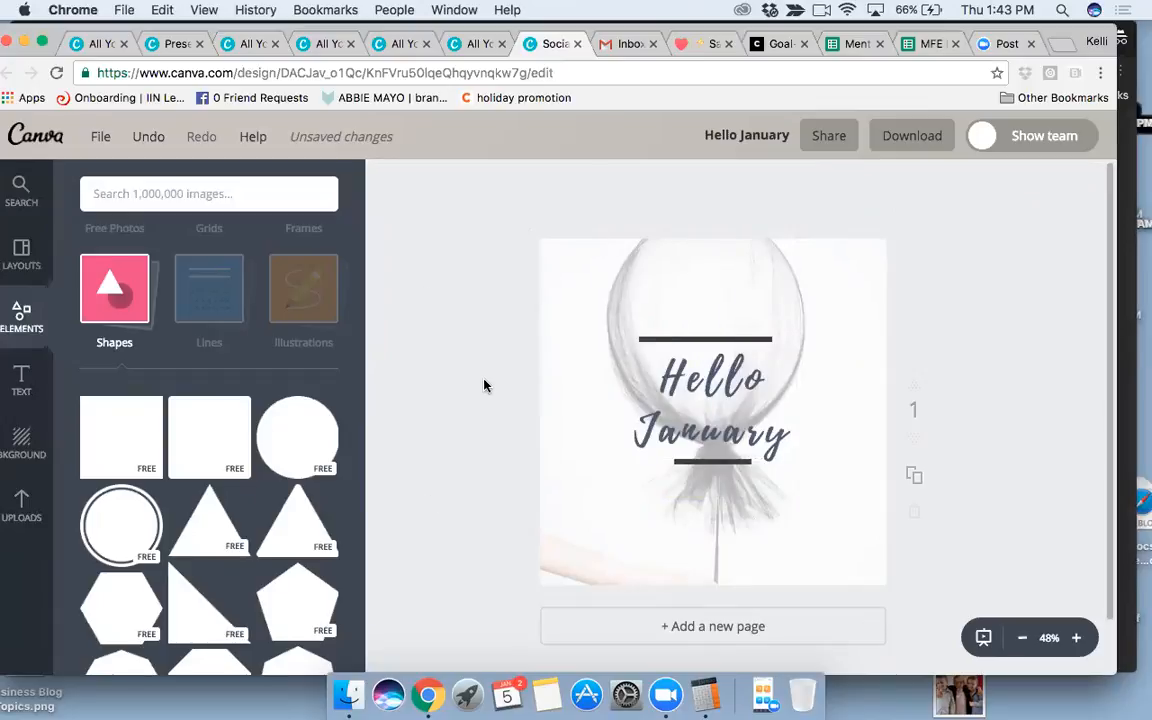
# Look through the text styles, the Canva layouts and the element categories, including shapes and illustrations.
pyautogui.click(21, 379)
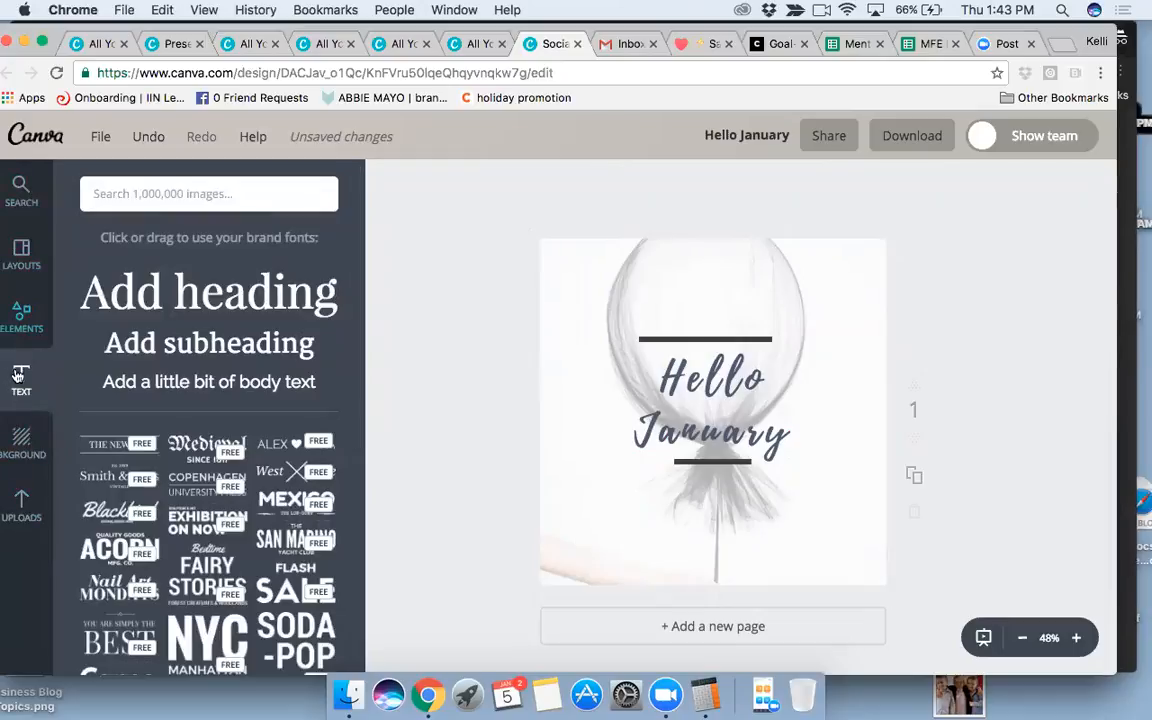
pyautogui.click(20, 252)
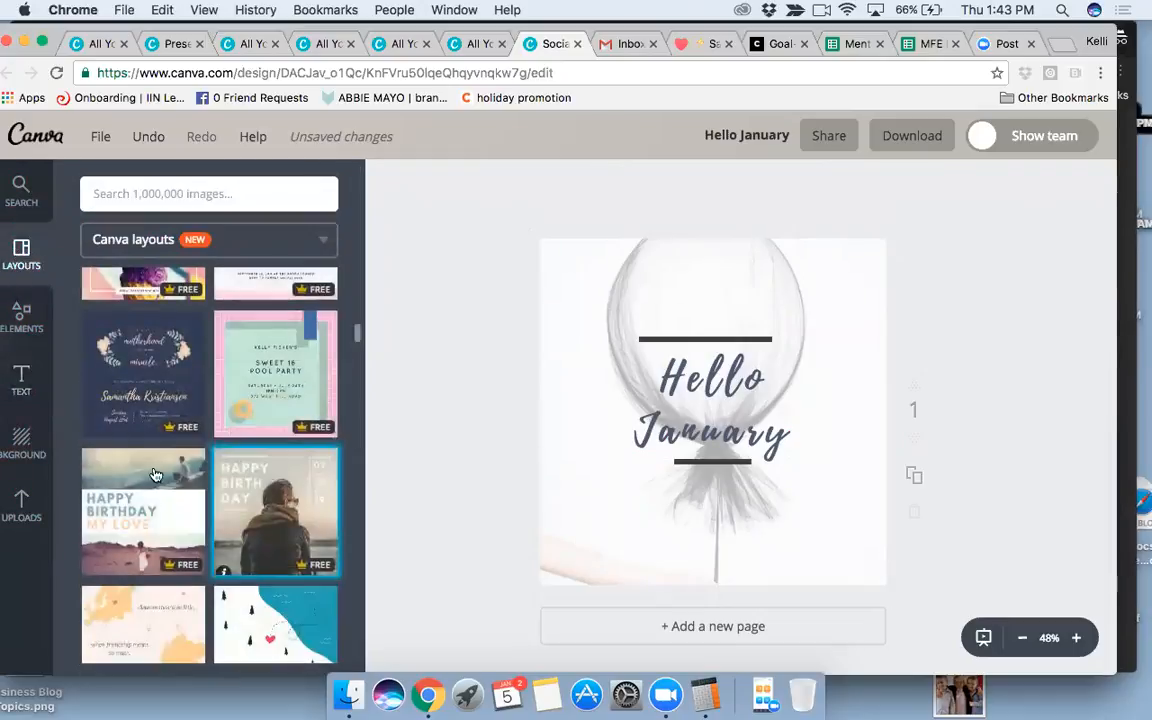
pyautogui.click(20, 310)
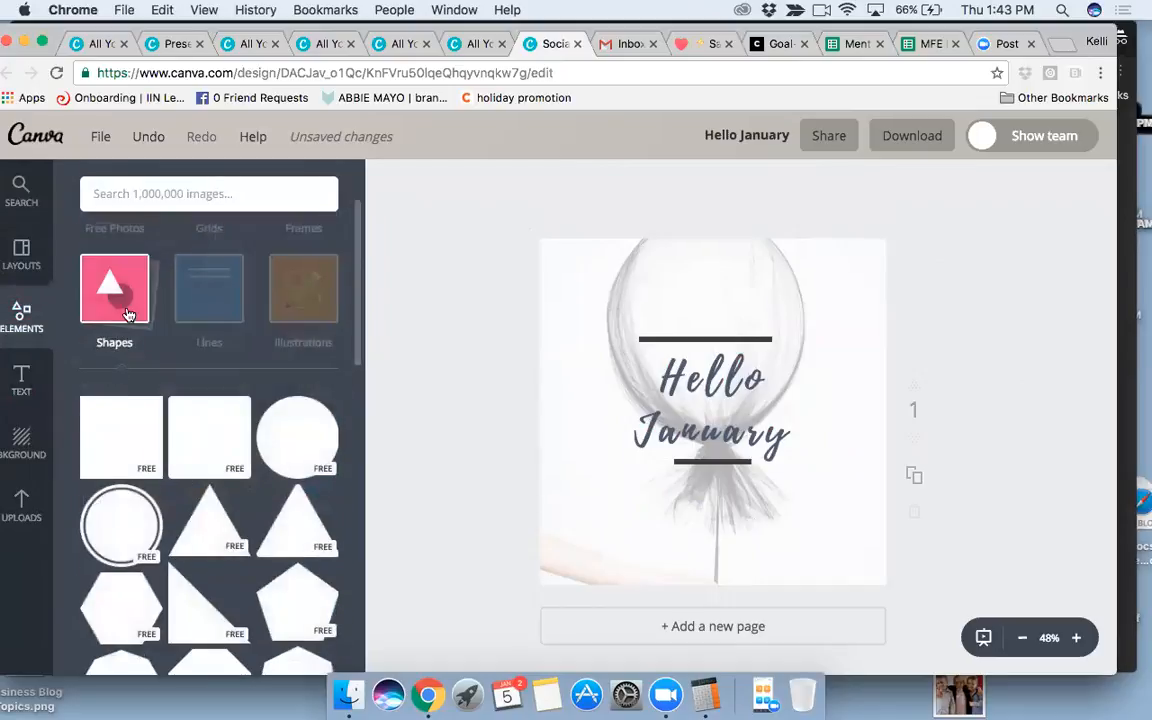
pyautogui.scroll(5, 211, 321)
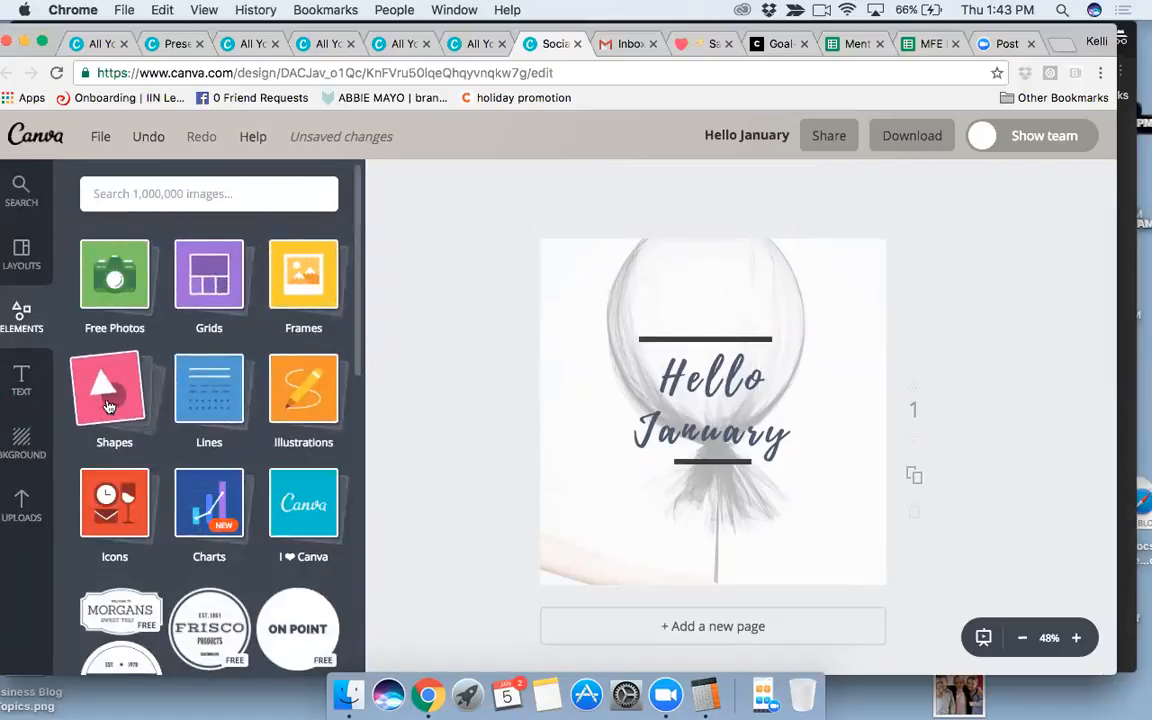
pyautogui.click(297, 424)
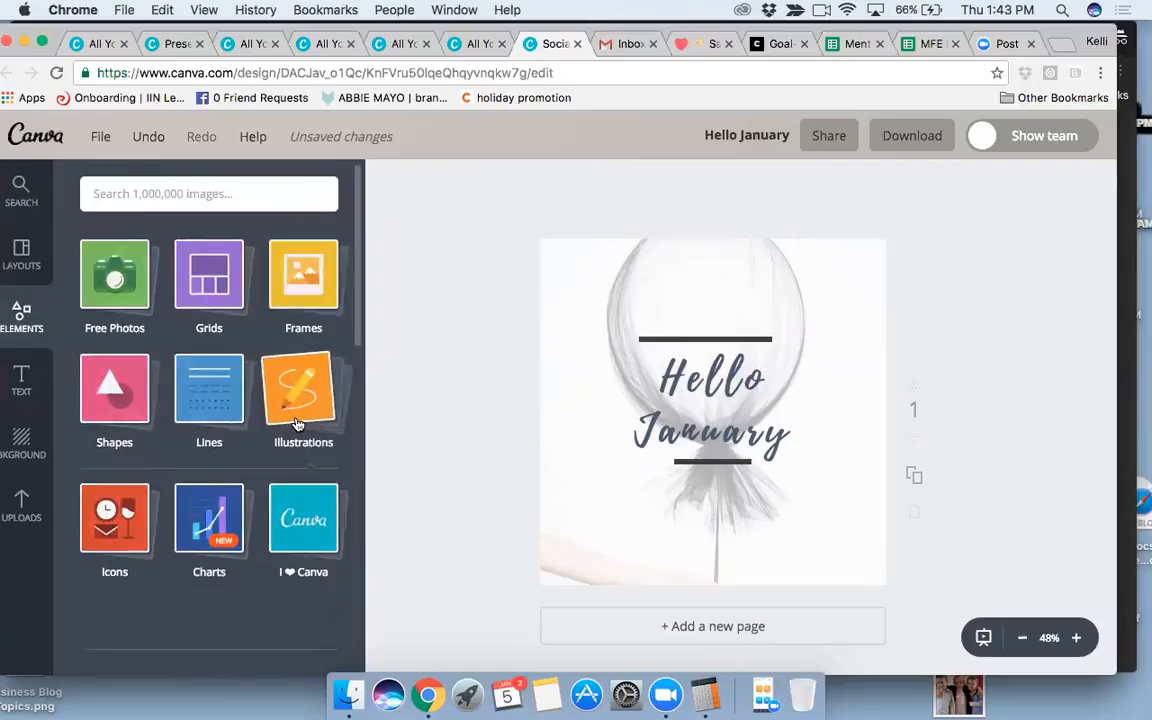
pyautogui.click(359, 236)
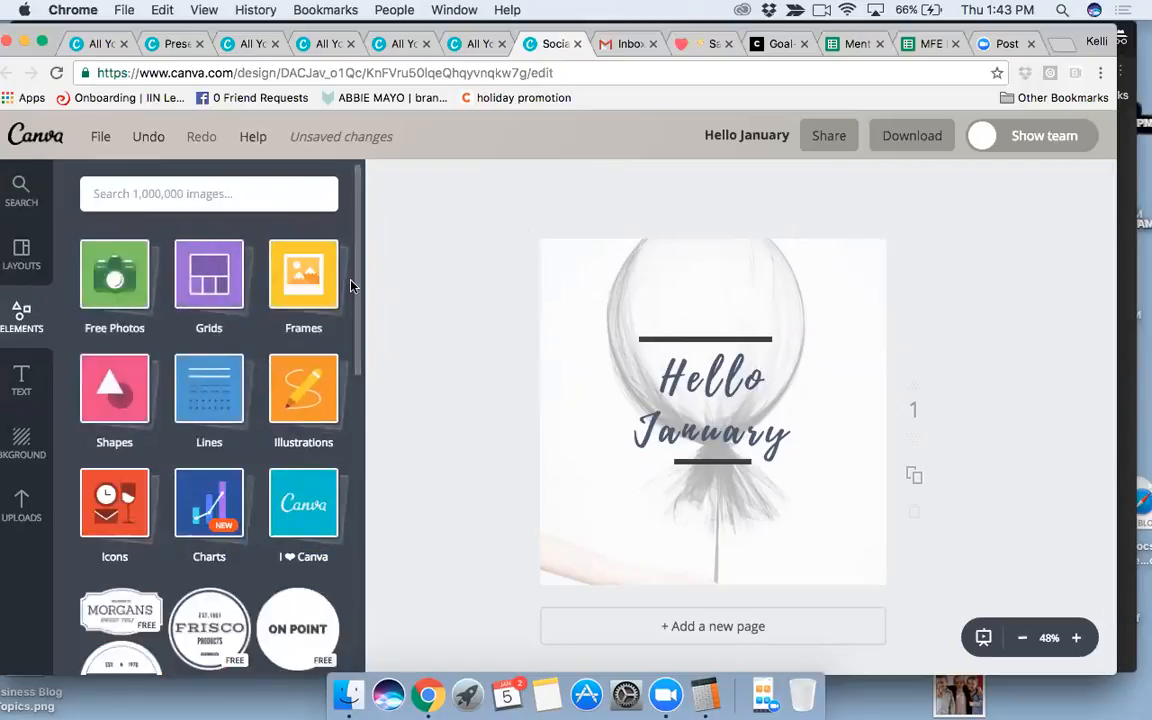
# Look through the collection of illustrations in the element library.
pyautogui.click(306, 385)
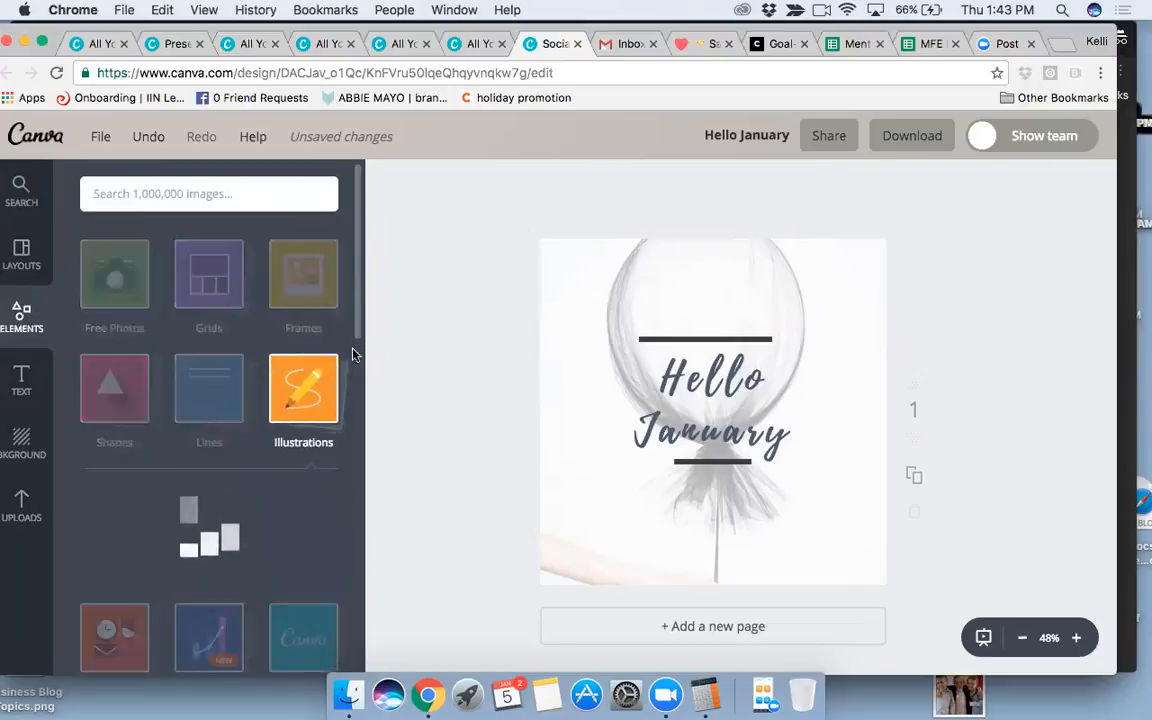
pyautogui.moveTo(302, 560); pyautogui.dragTo(378, 283)
pyautogui.moveTo(357, 239); pyautogui.dragTo(357, 517)
pyautogui.scroll(15, 357, 525)
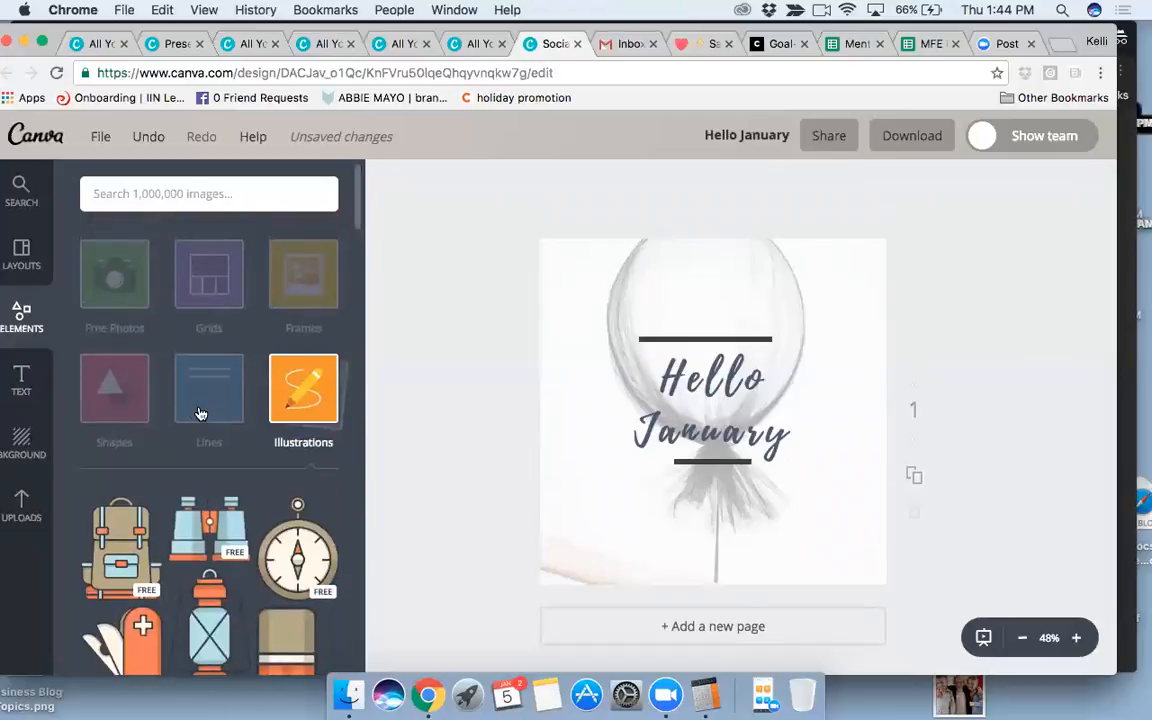
# Add a subheading near the lower edge of the graphic and enter the business website address as its text.
pyautogui.click(22, 380)
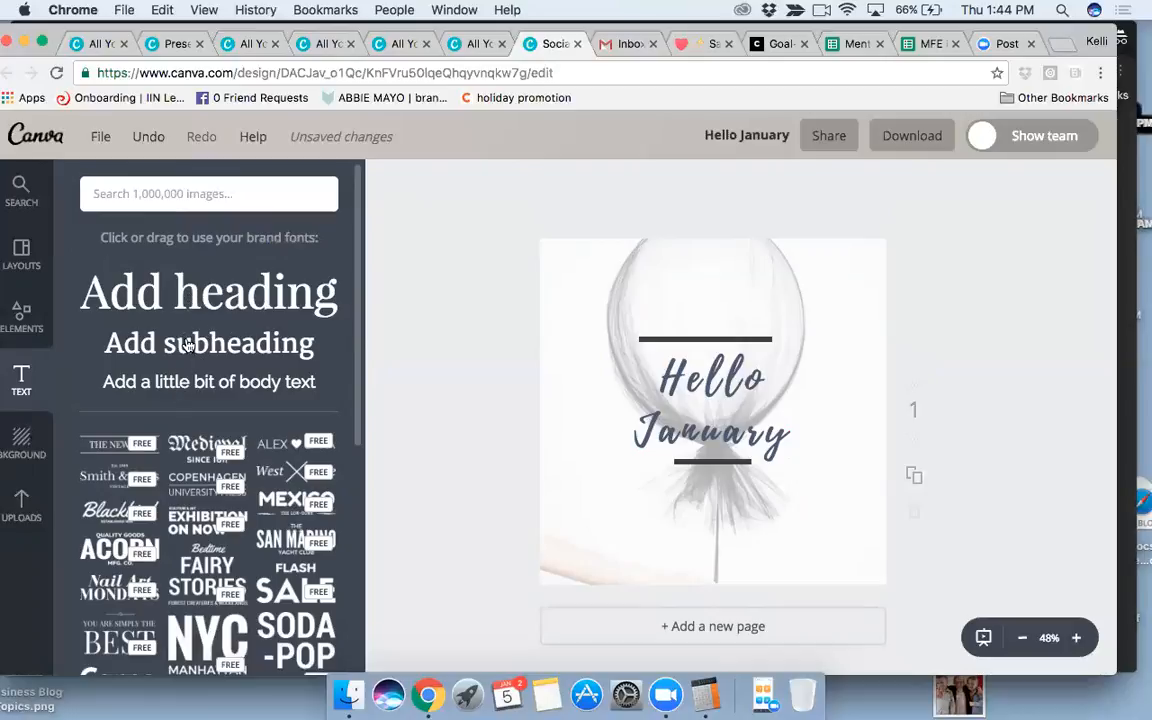
pyautogui.moveTo(185, 345); pyautogui.dragTo(735, 563)
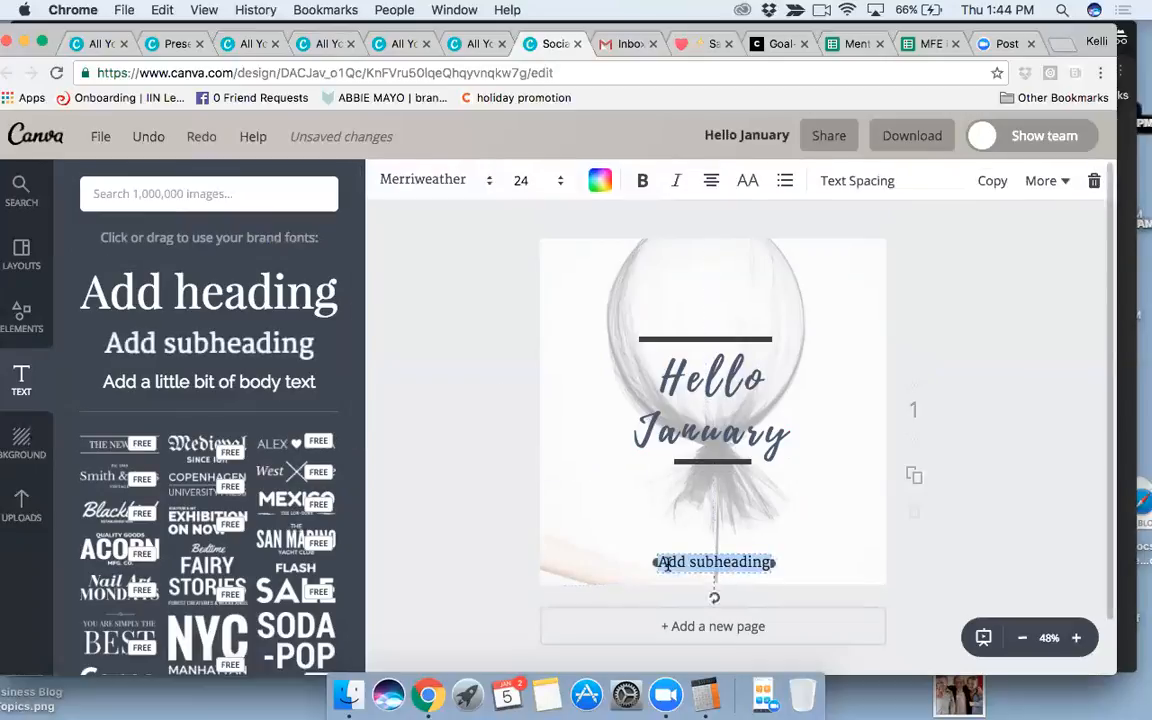
pyautogui.write('www.kellic')
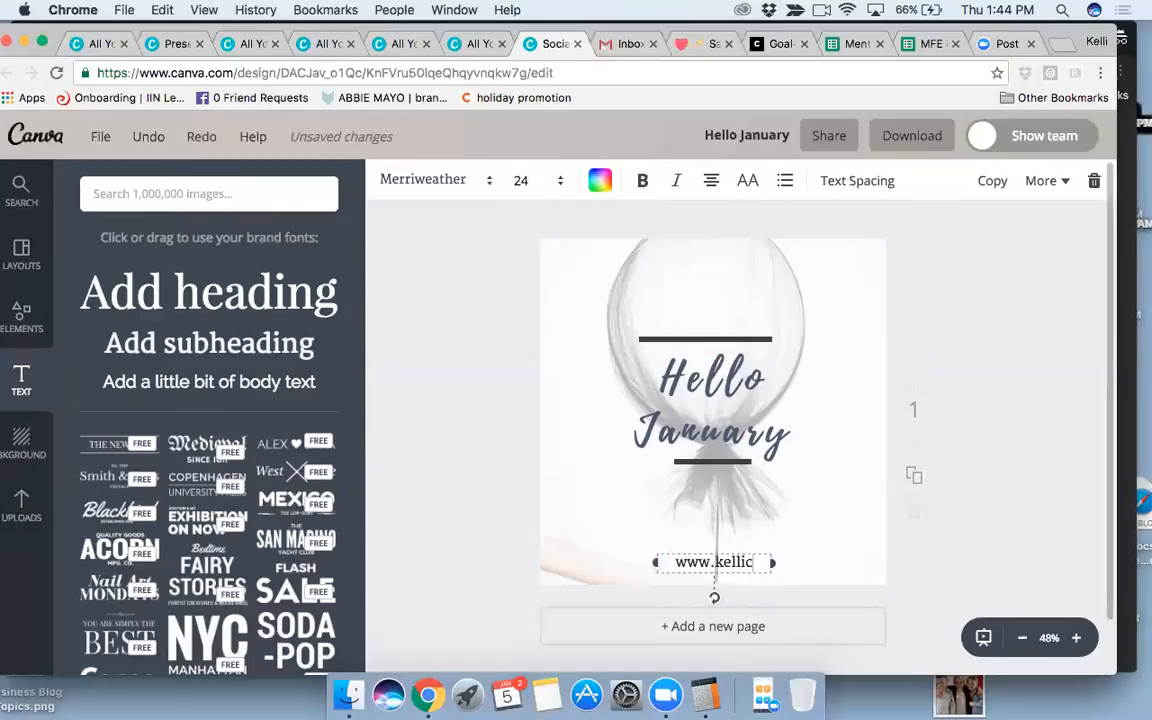
pyautogui.write('oivello')
pyautogui.press('BackSpace')
pyautogui.press('BackSpace')
pyautogui.press('BackSpace')
pyautogui.press('BackSpace')
pyautogui.press('BackSpace')
pyautogui.press('BackSpace')
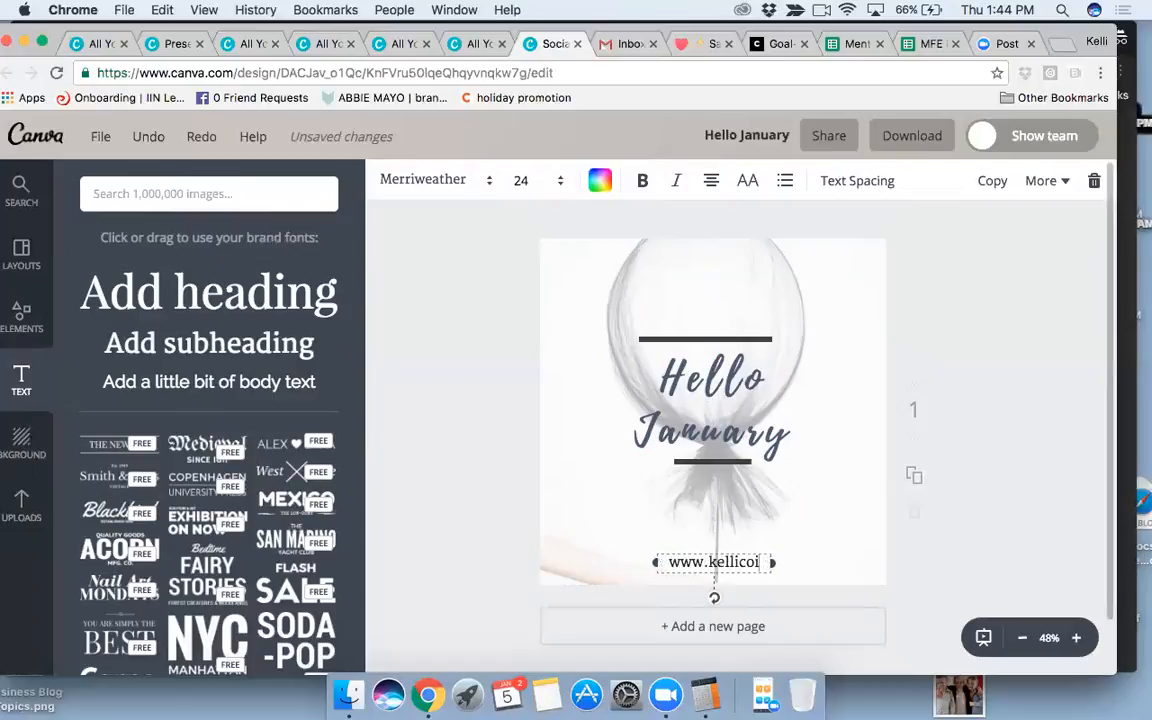
pyautogui.write('viello.com')
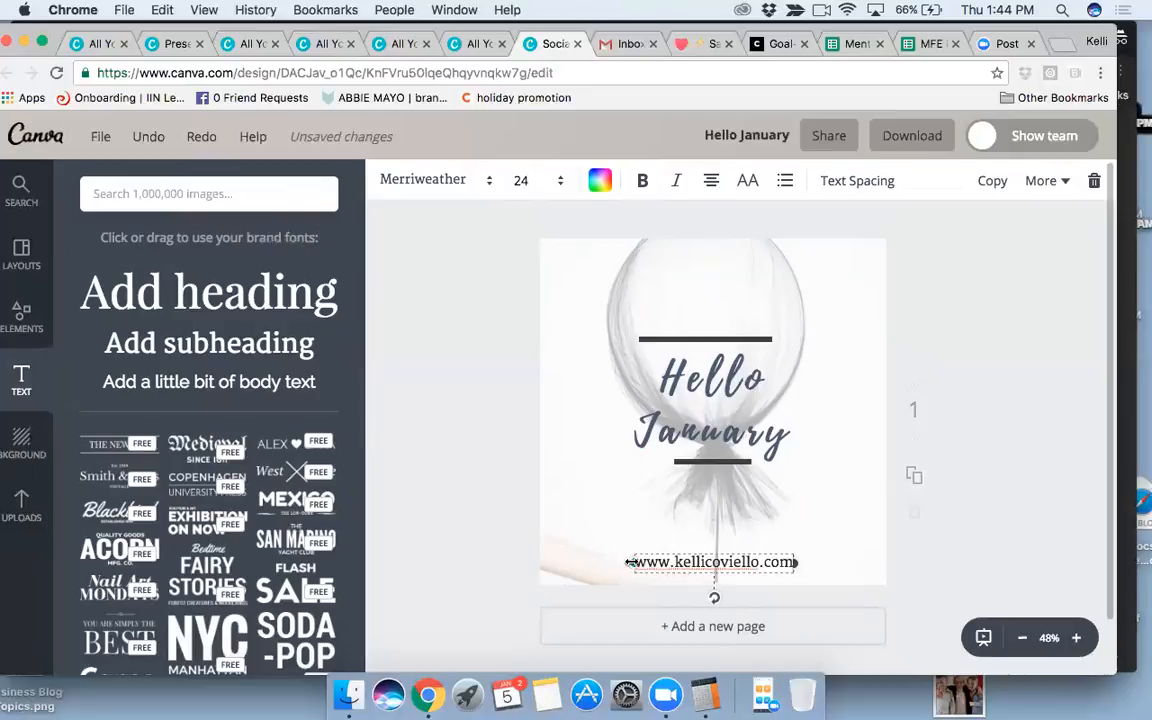
# Widen the website address text box on both sides and set its letter spacing to 40.
pyautogui.moveTo(629, 562); pyautogui.dragTo(614, 562)
pyautogui.moveTo(795, 562)
pyautogui.mouseDown()
pyautogui.moveTo(828, 562)
pyautogui.moveTo(812, 562)
pyautogui.mouseUp()
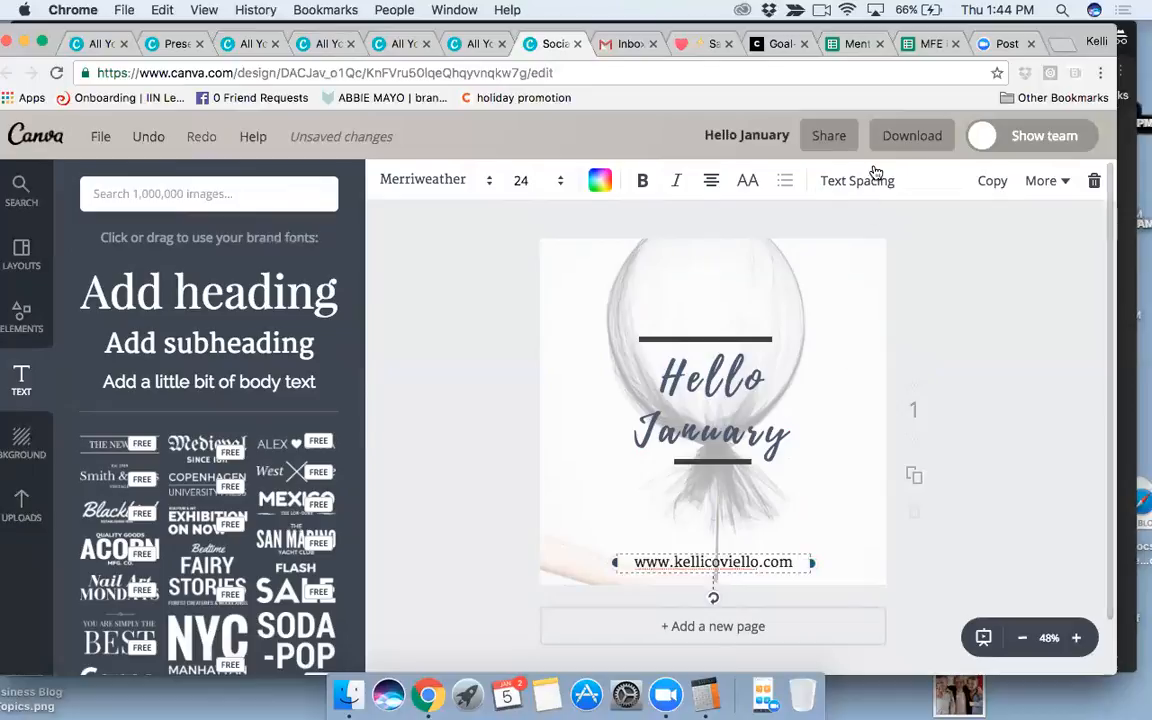
pyautogui.click(825, 180)
pyautogui.moveTo(941, 240); pyautogui.dragTo(951, 238)
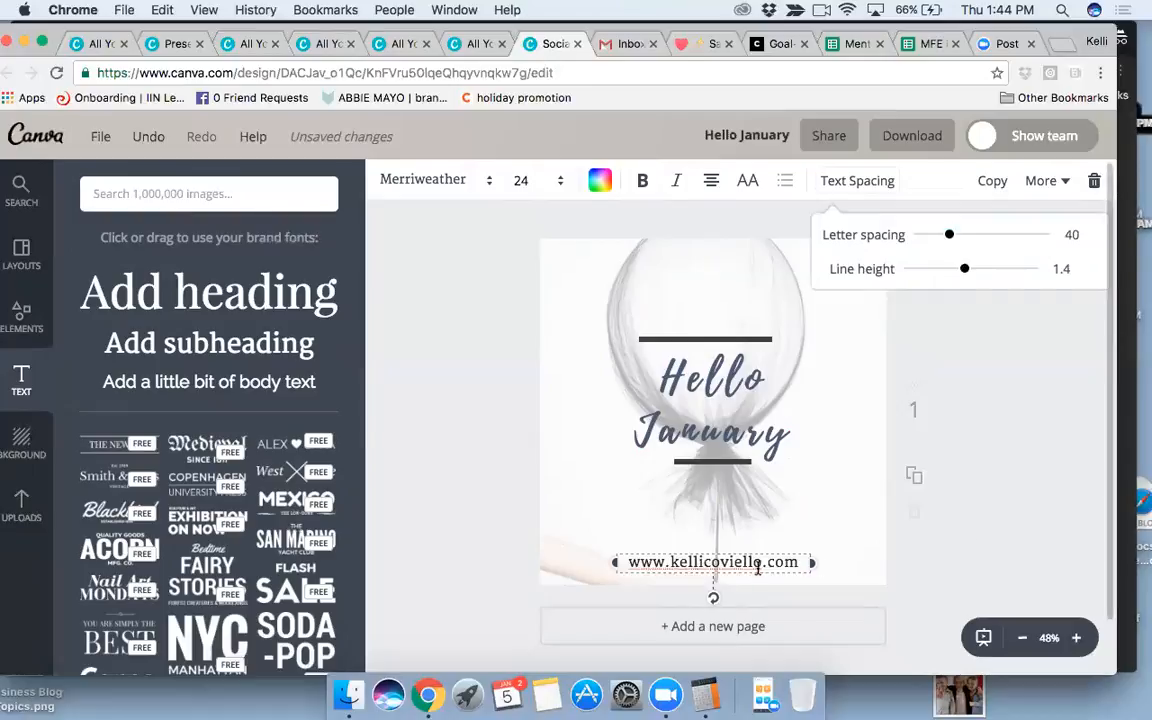
# Reposition the website address slightly lower, under the balloon near the lower edge of the graphic.
pyautogui.moveTo(757, 574); pyautogui.dragTo(764, 580)
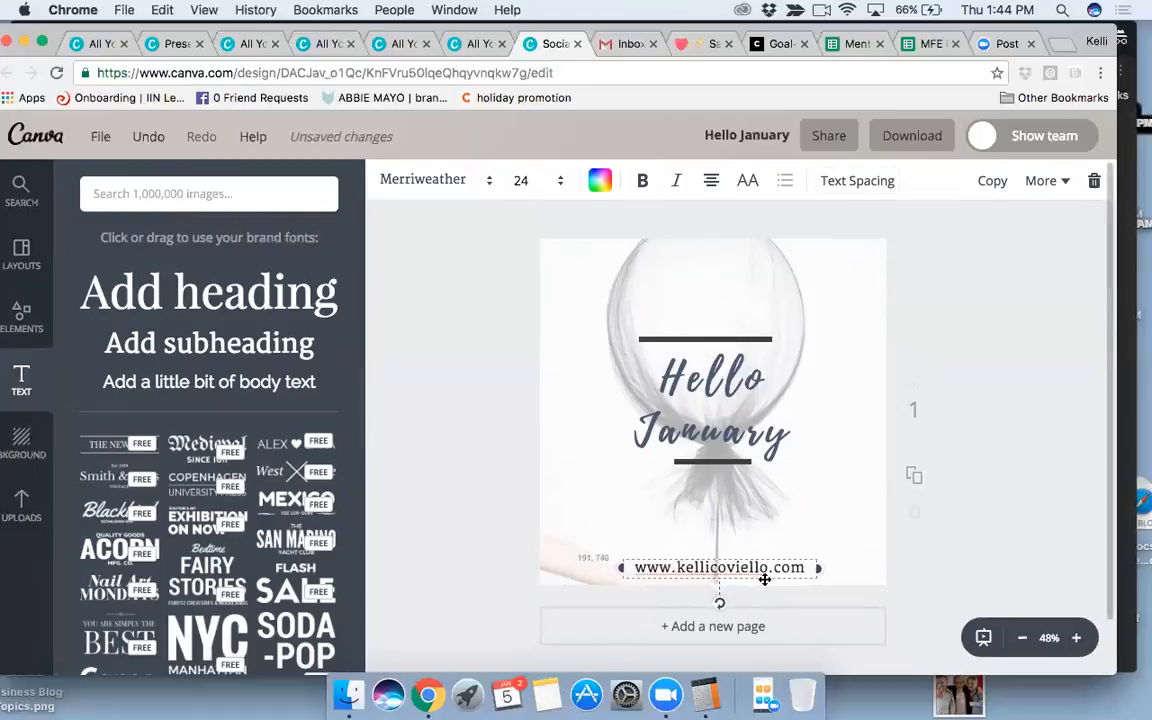
pyautogui.click(1013, 566)
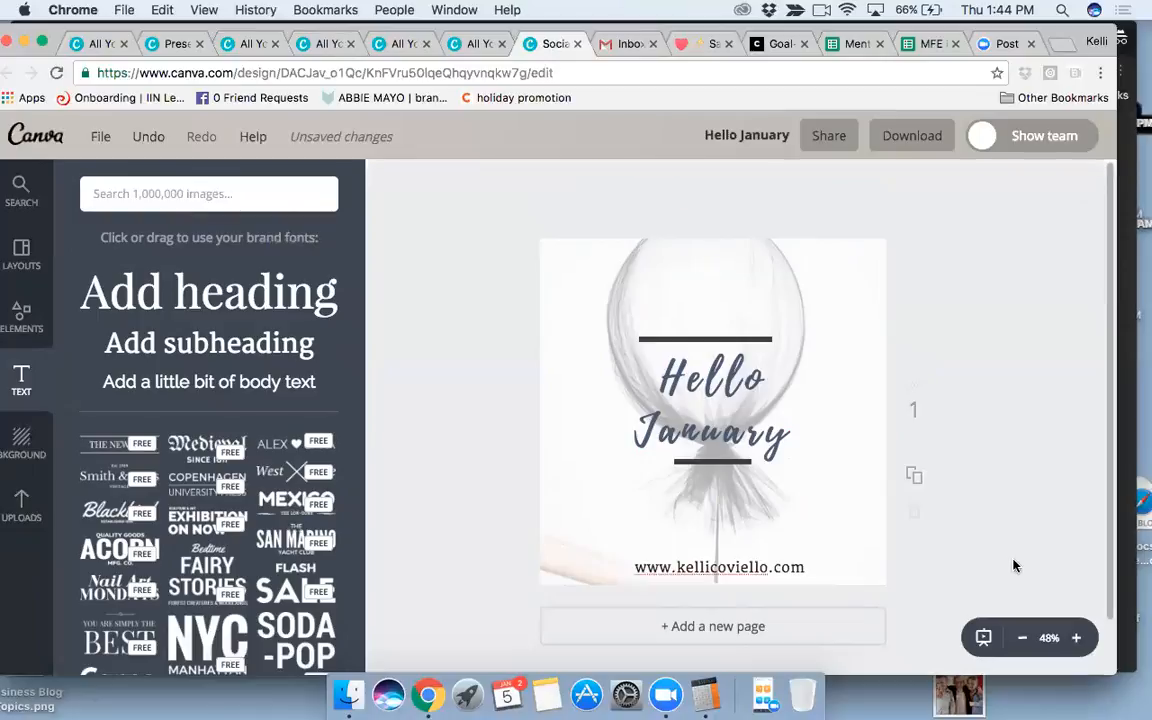
pyautogui.click(725, 462)
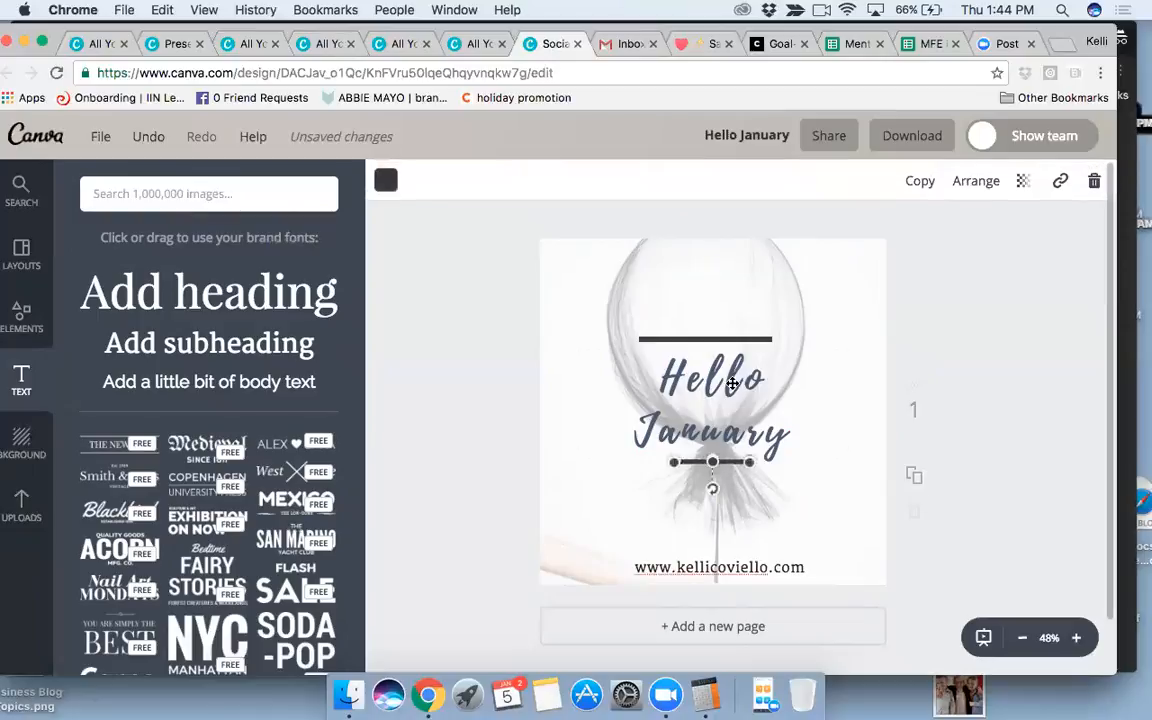
pyautogui.click(716, 342)
pyautogui.click(715, 419)
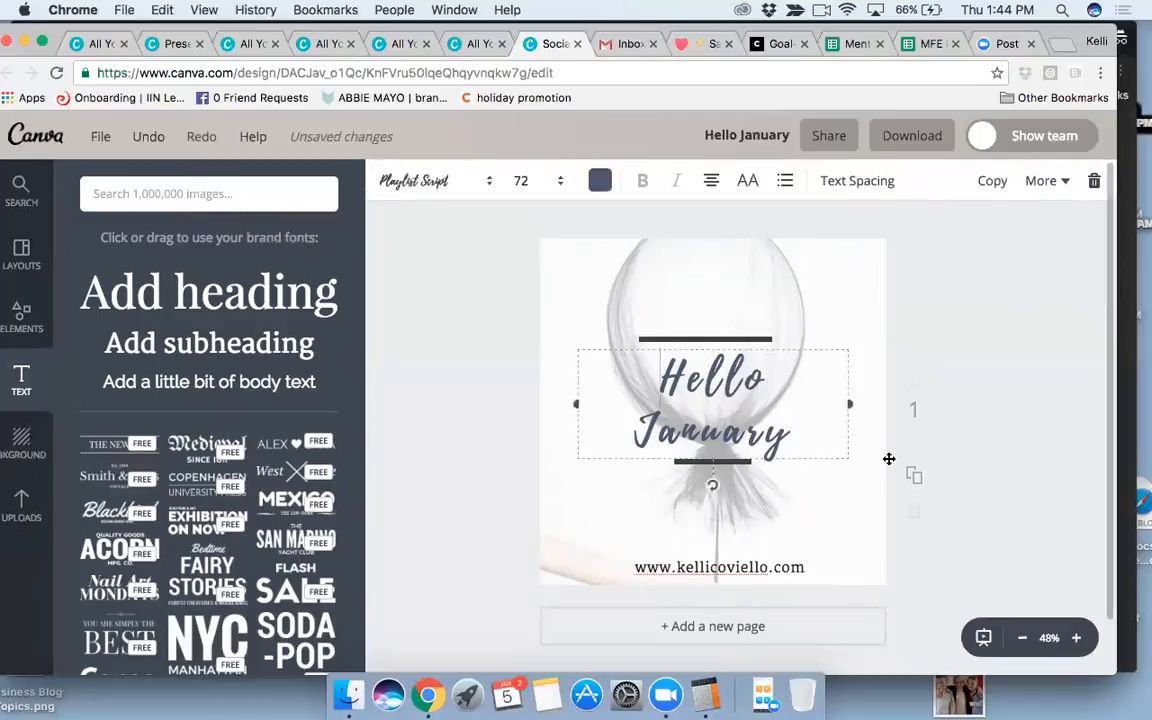
pyautogui.moveTo(707, 566)
pyautogui.mouseDown()
pyautogui.moveTo(707, 553)
pyautogui.moveTo(717, 564)
pyautogui.mouseUp()
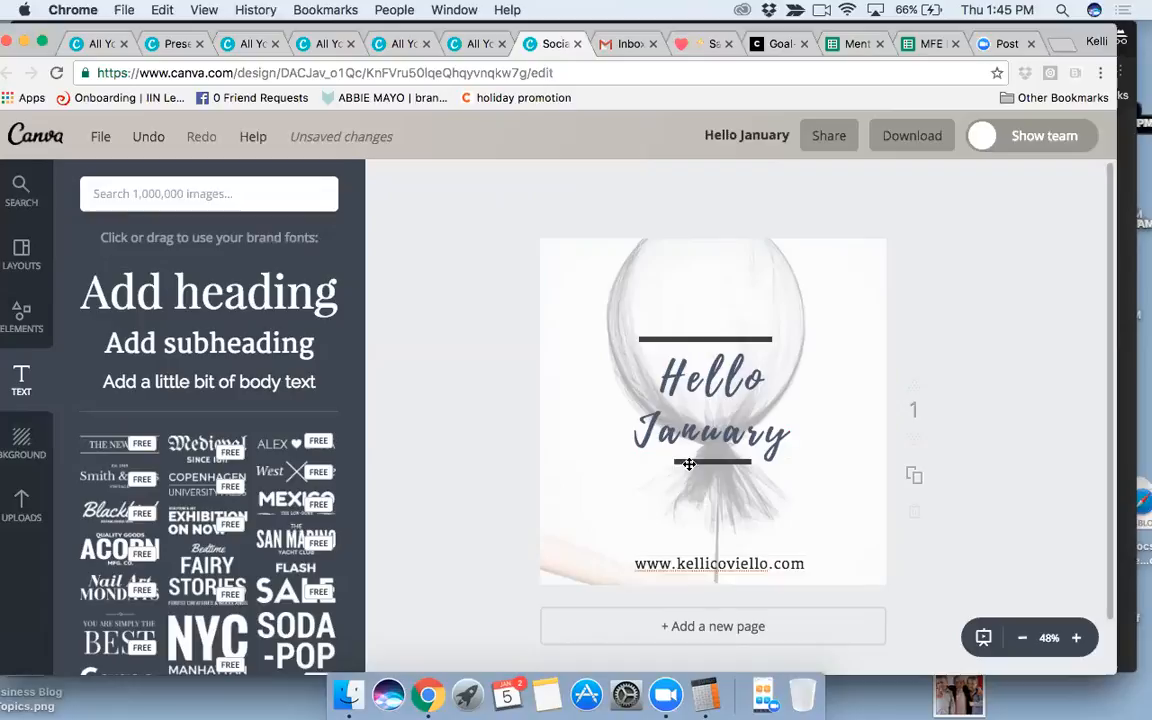
pyautogui.click(700, 419)
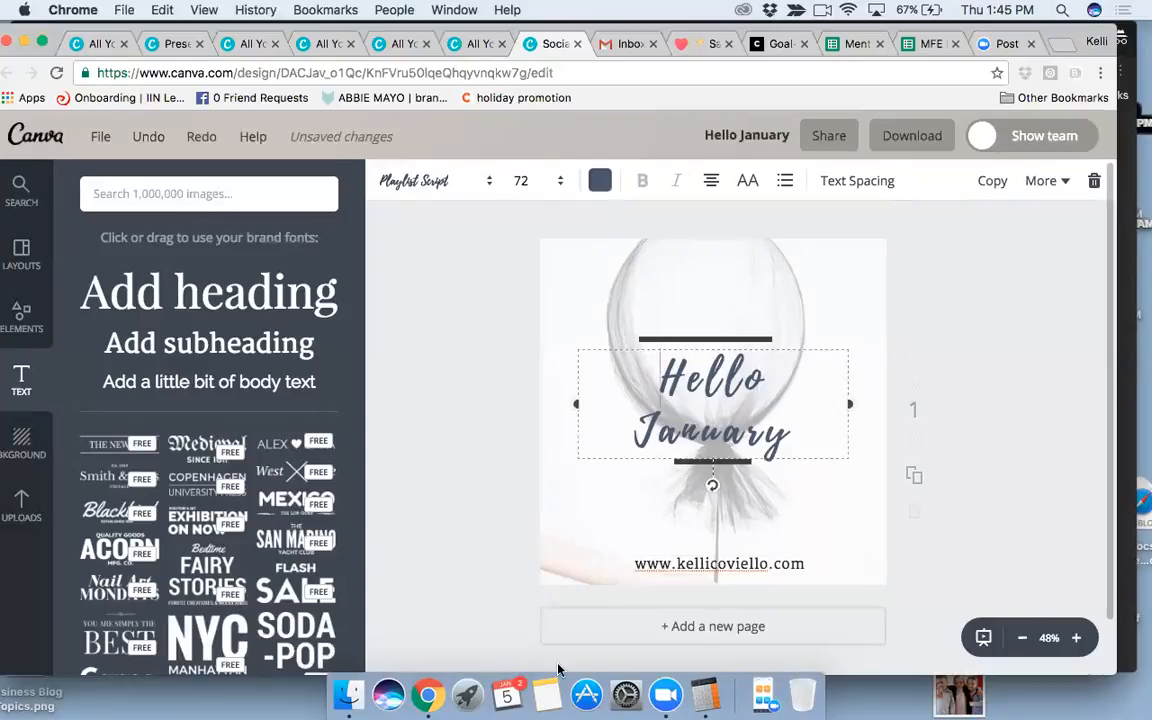
# Replace the website address with the social media handle and centre it beneath the heading.
pyautogui.click(636, 566)
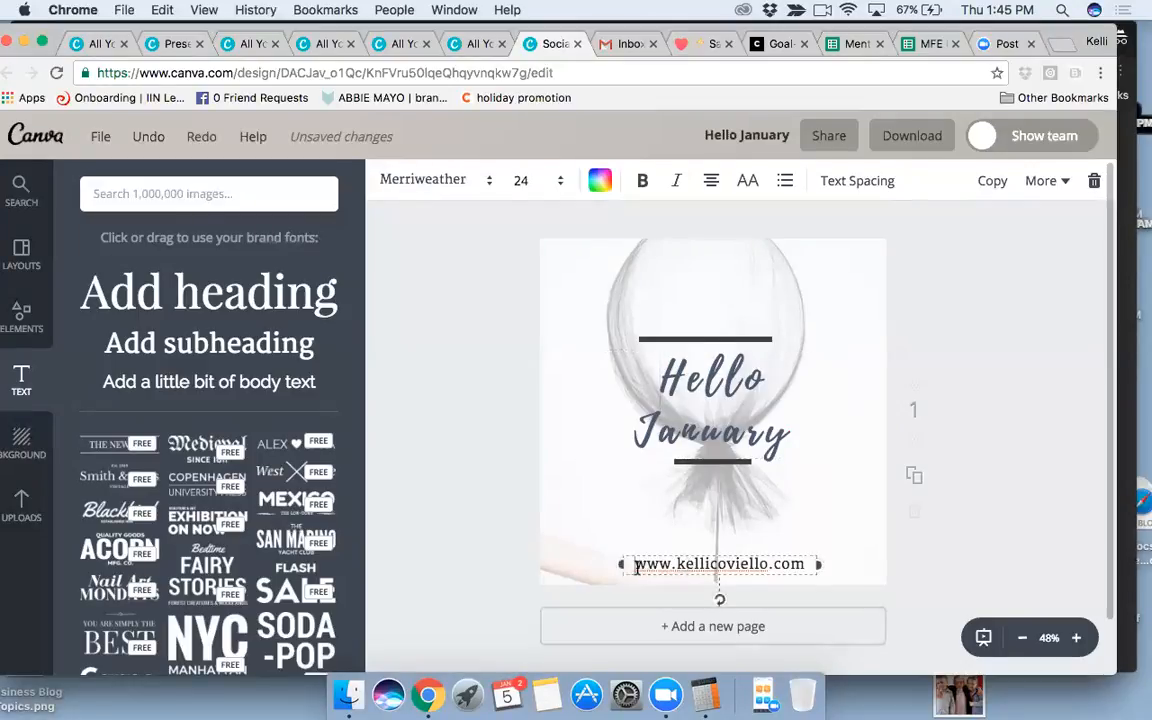
pyautogui.moveTo(628, 563); pyautogui.dragTo(806, 562)
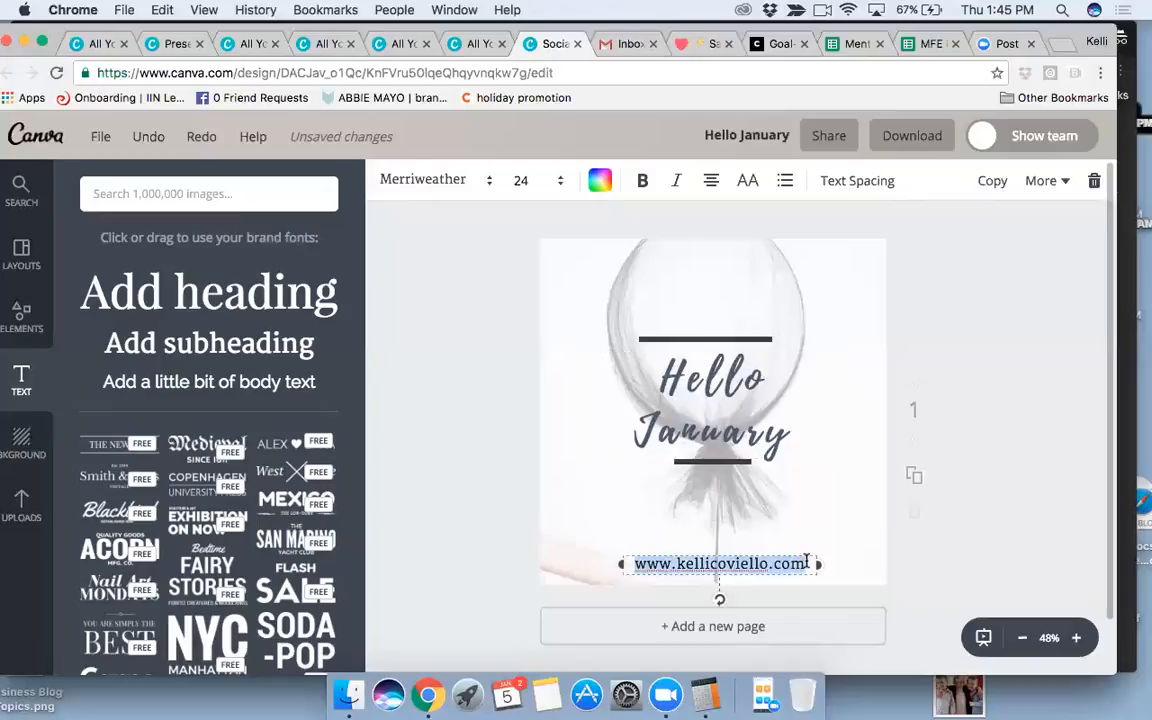
pyautogui.write('@kel')
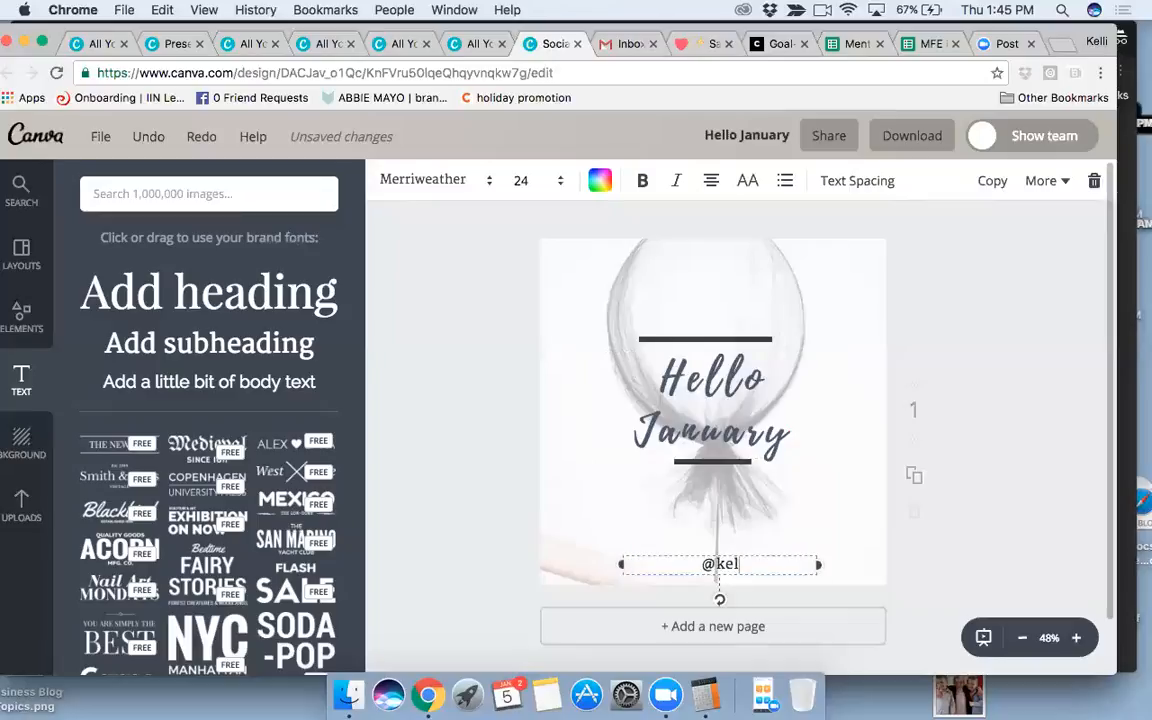
pyautogui.write('licoviello')
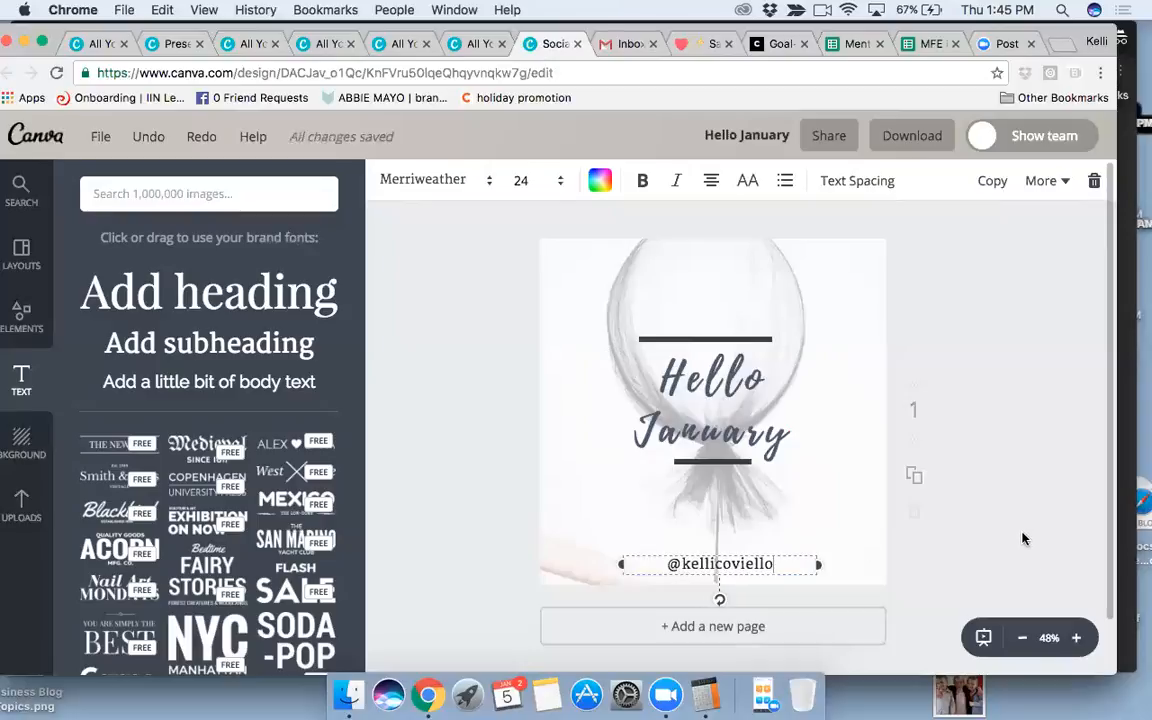
pyautogui.click(1022, 539)
pyautogui.moveTo(728, 560); pyautogui.dragTo(713, 570)
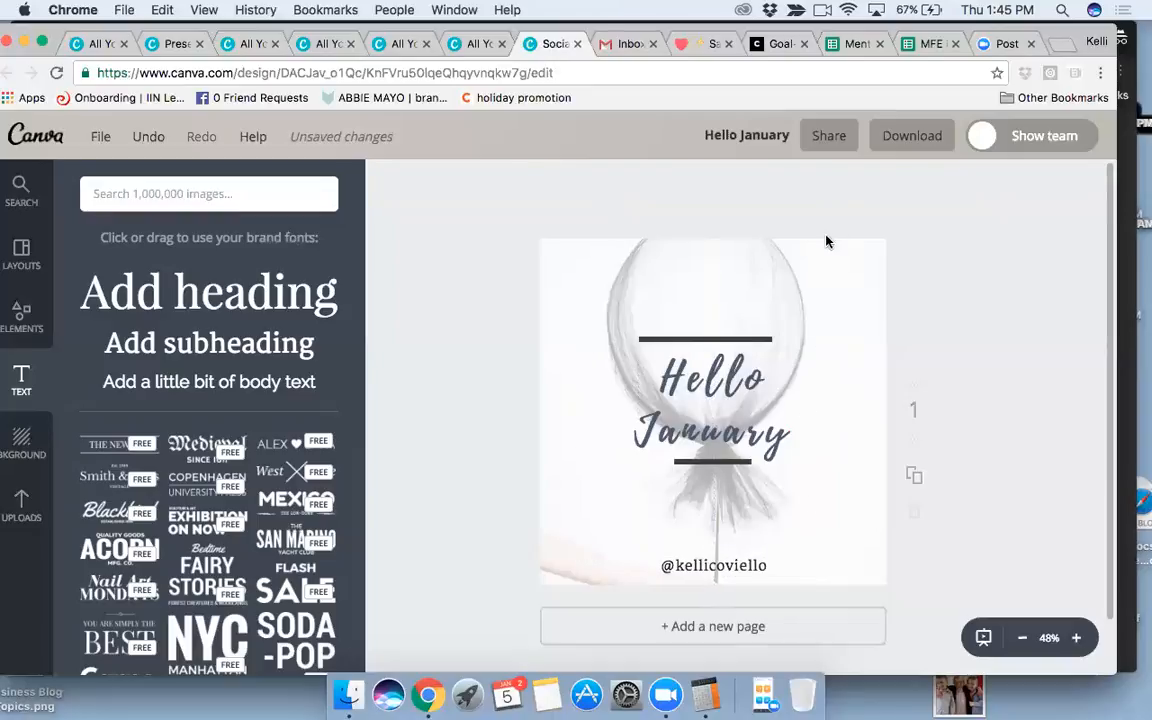
# Download the finished graphic as a PNG without a transparent background and dismiss the download notice.
pyautogui.click(754, 259)
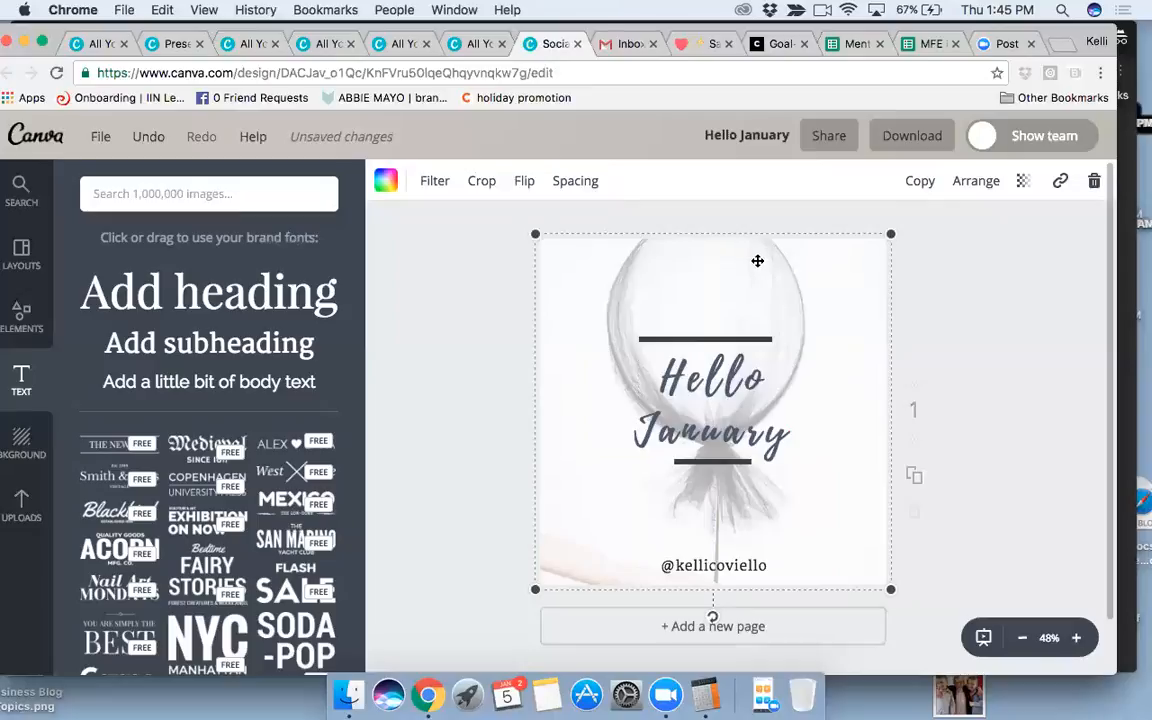
pyautogui.click(912, 136)
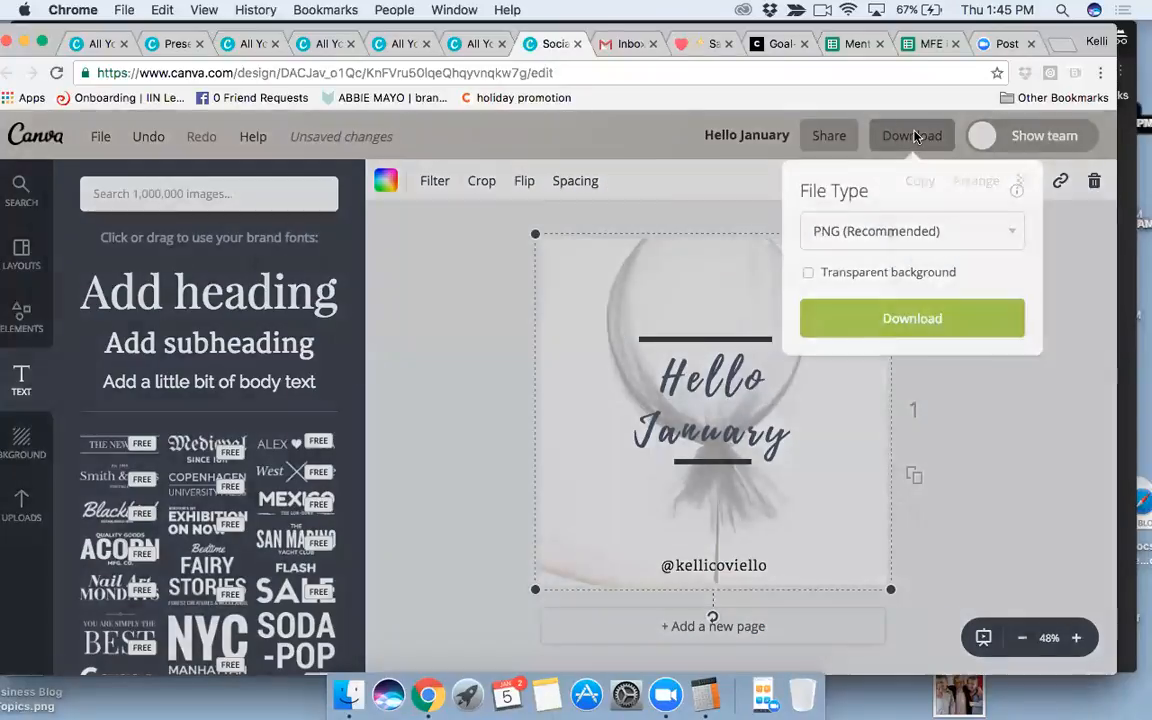
pyautogui.click(906, 320)
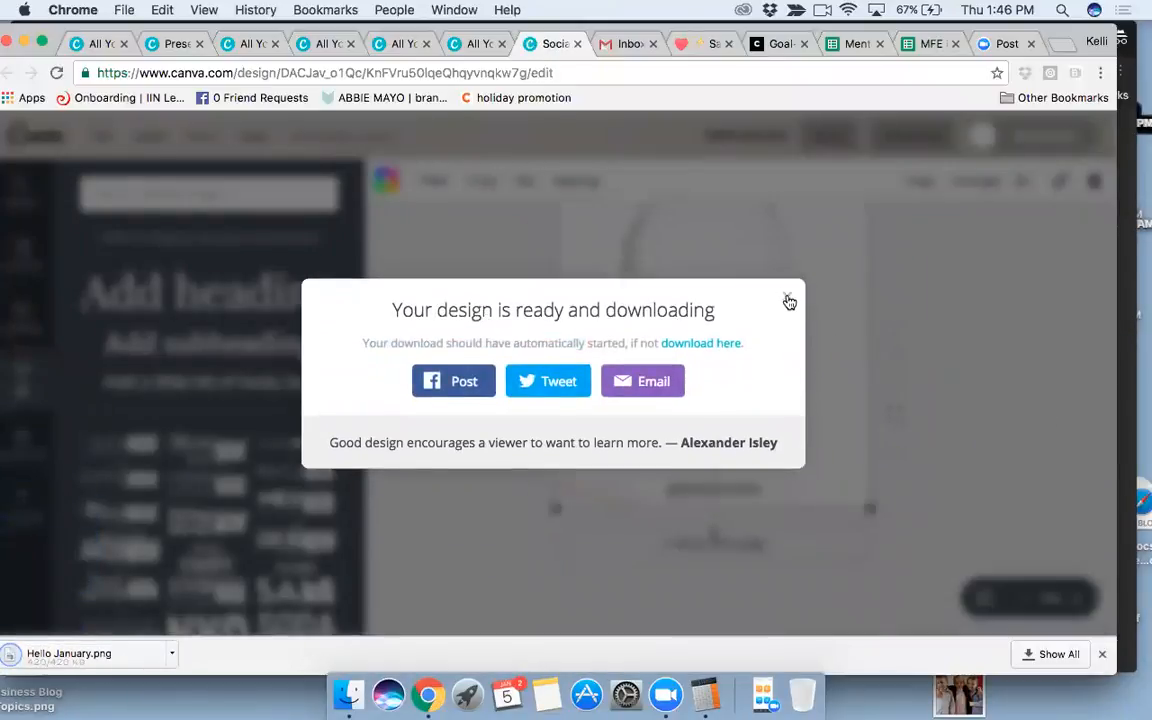
pyautogui.click(788, 300)
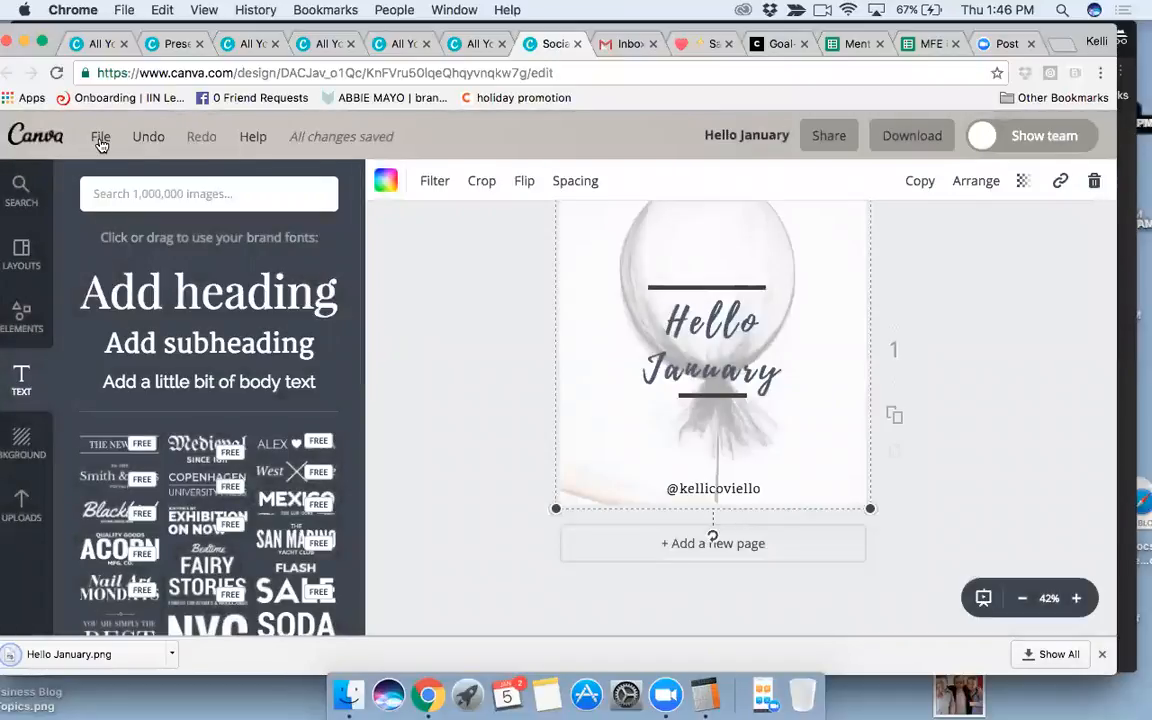
# Reopen the Hello January design from the list of all designs and make a copy of it.
pyautogui.click(30, 137)
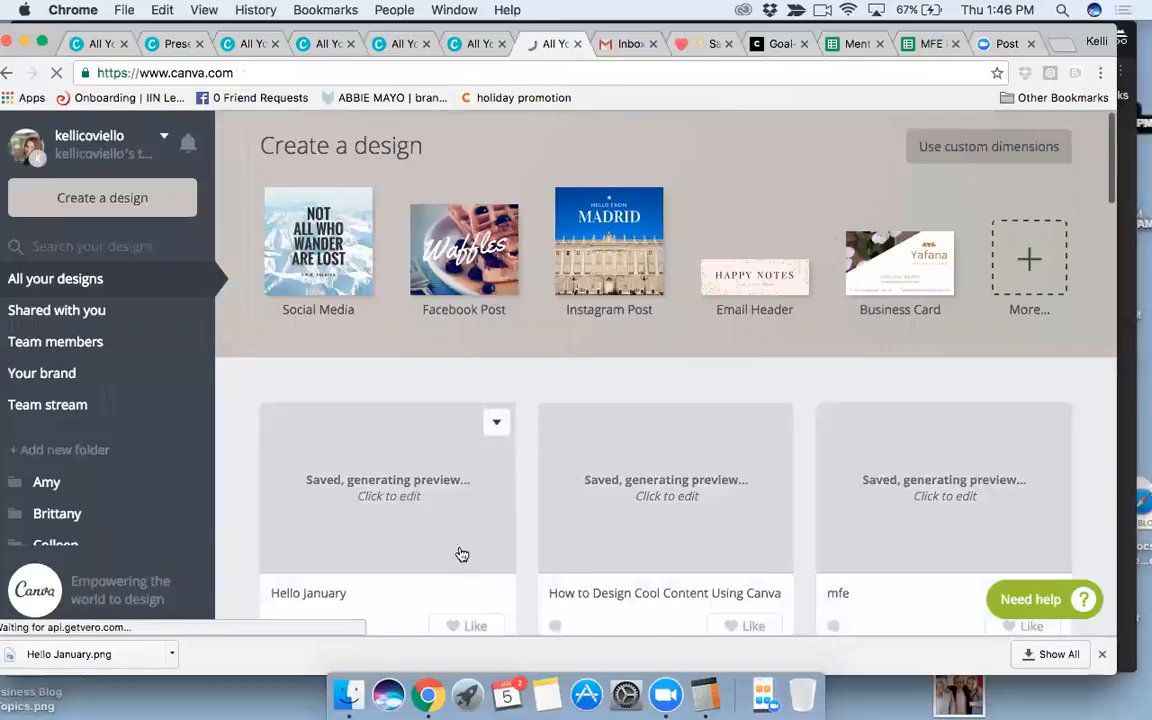
pyautogui.click(460, 530)
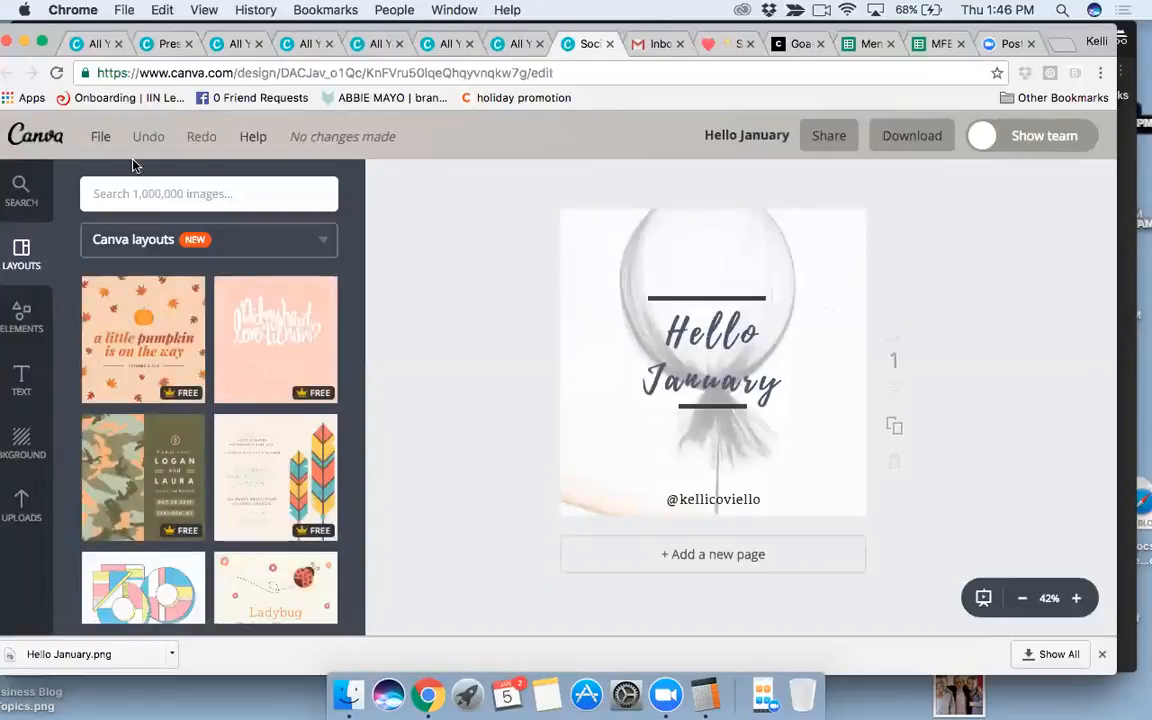
pyautogui.click(101, 137)
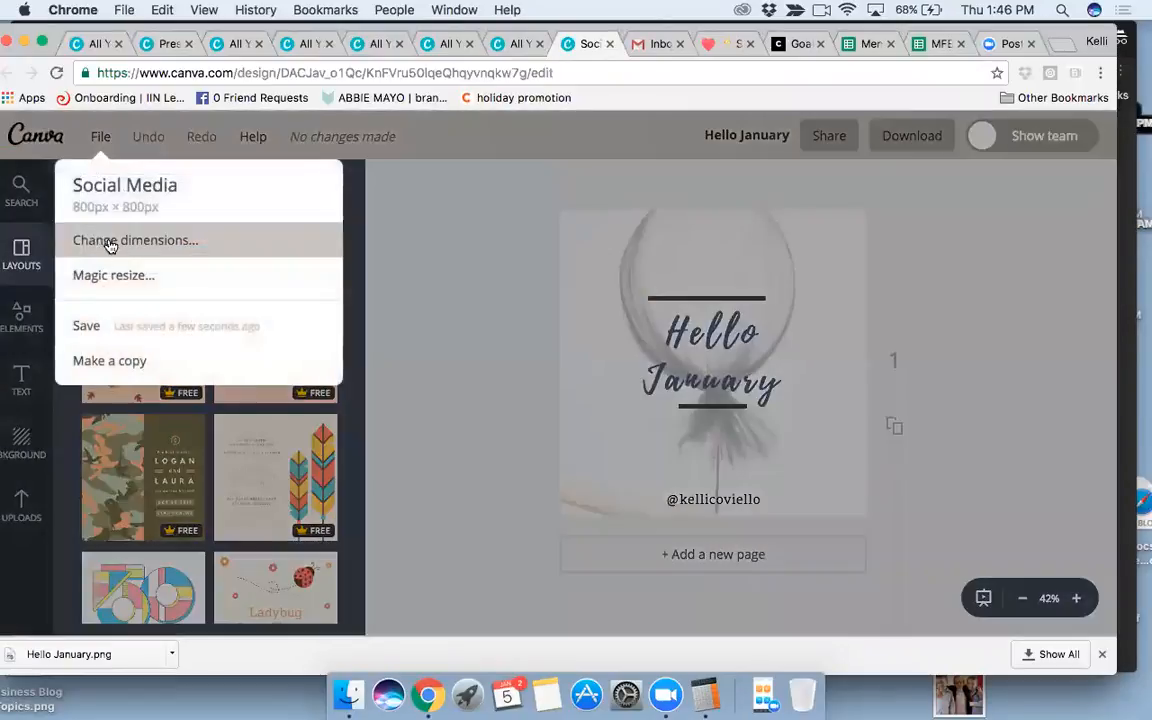
pyautogui.click(140, 362)
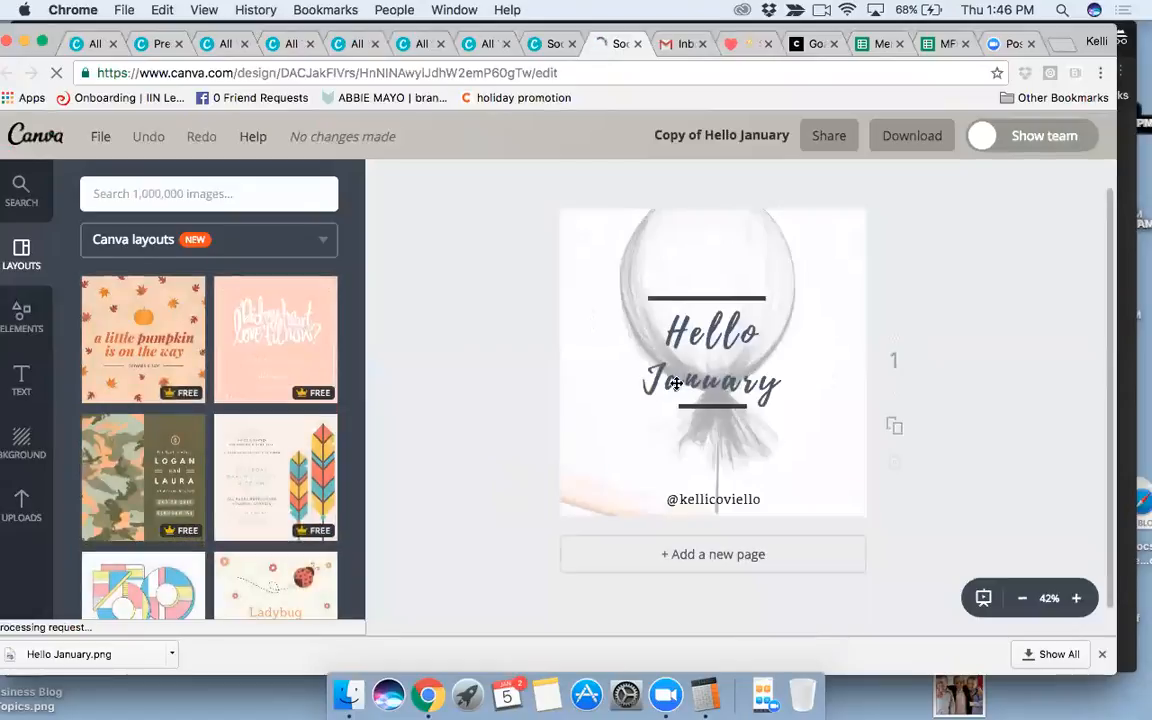
# Change "January" to "February" in the copy's heading, keeping "Hello" and the month on separate lines.
pyautogui.doubleClick(648, 380)
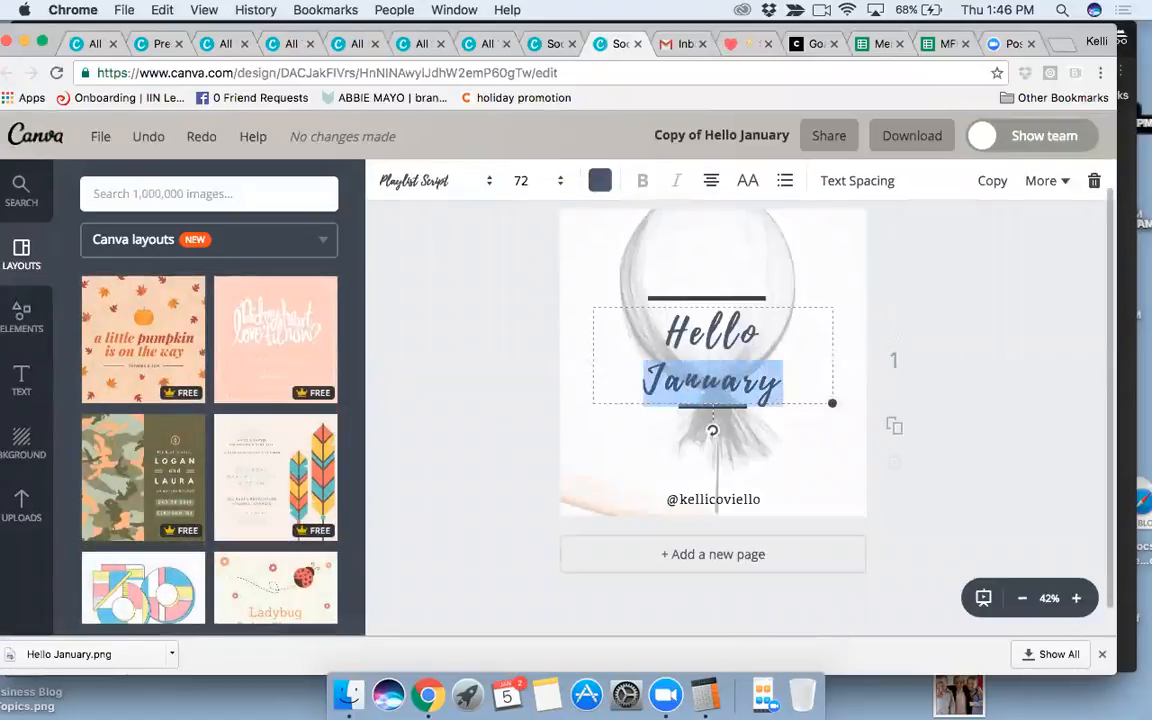
pyautogui.write('February')
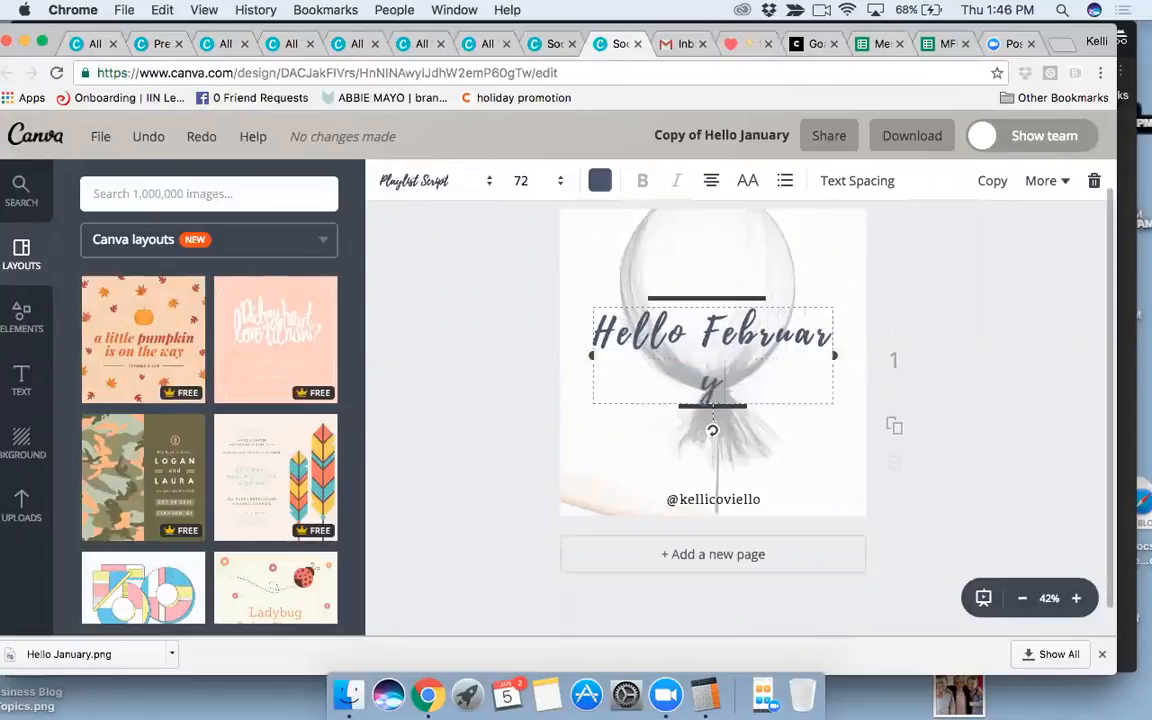
pyautogui.click(698, 332)
pyautogui.press('Return')
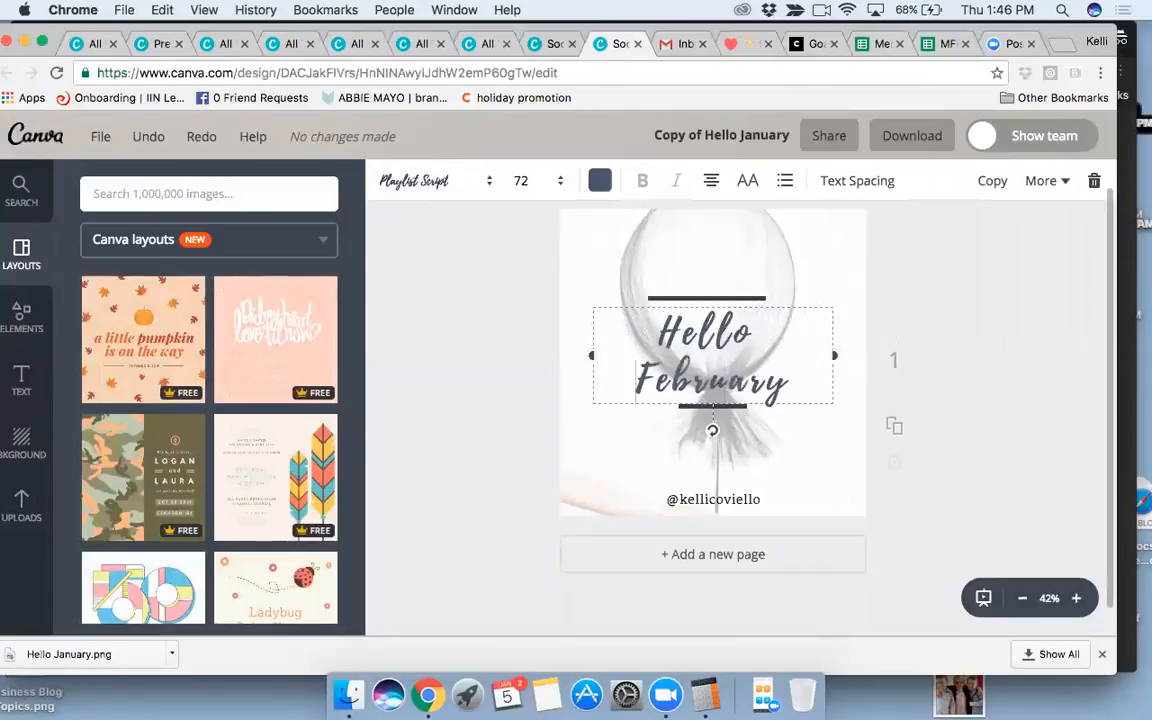
# Replace the balloon background with the uploaded photo of the woman in a red sweater seen from behind.
pyautogui.click(21, 505)
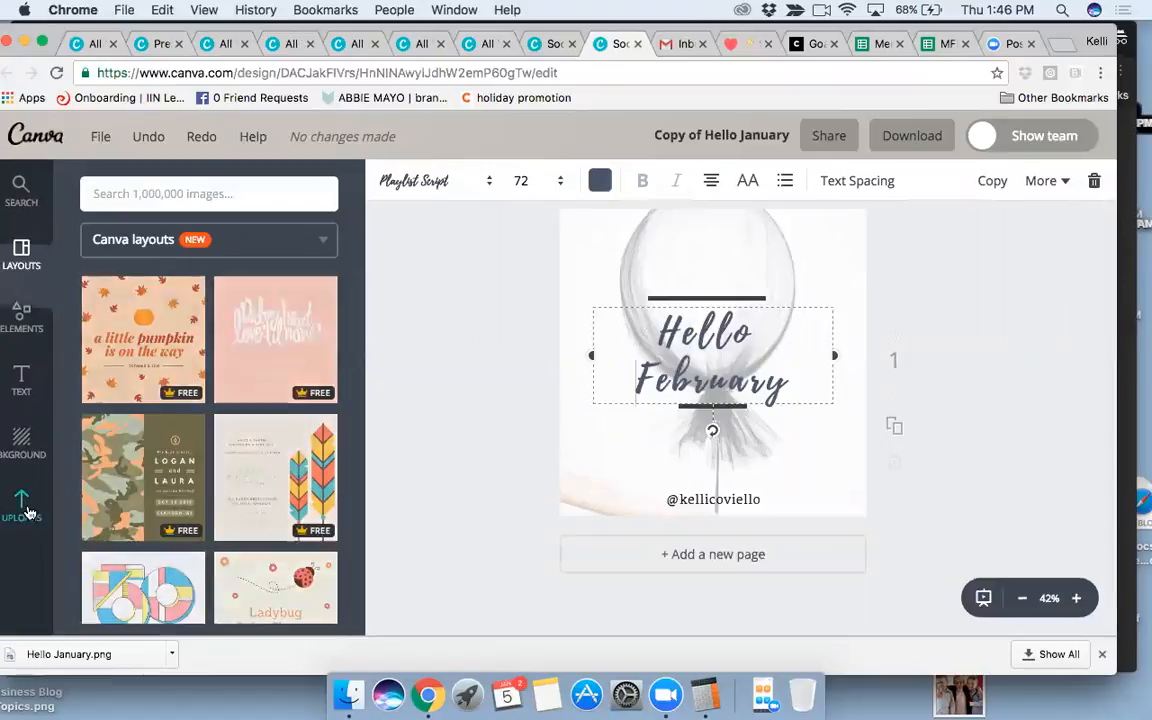
pyautogui.scroll(-3, 347, 252)
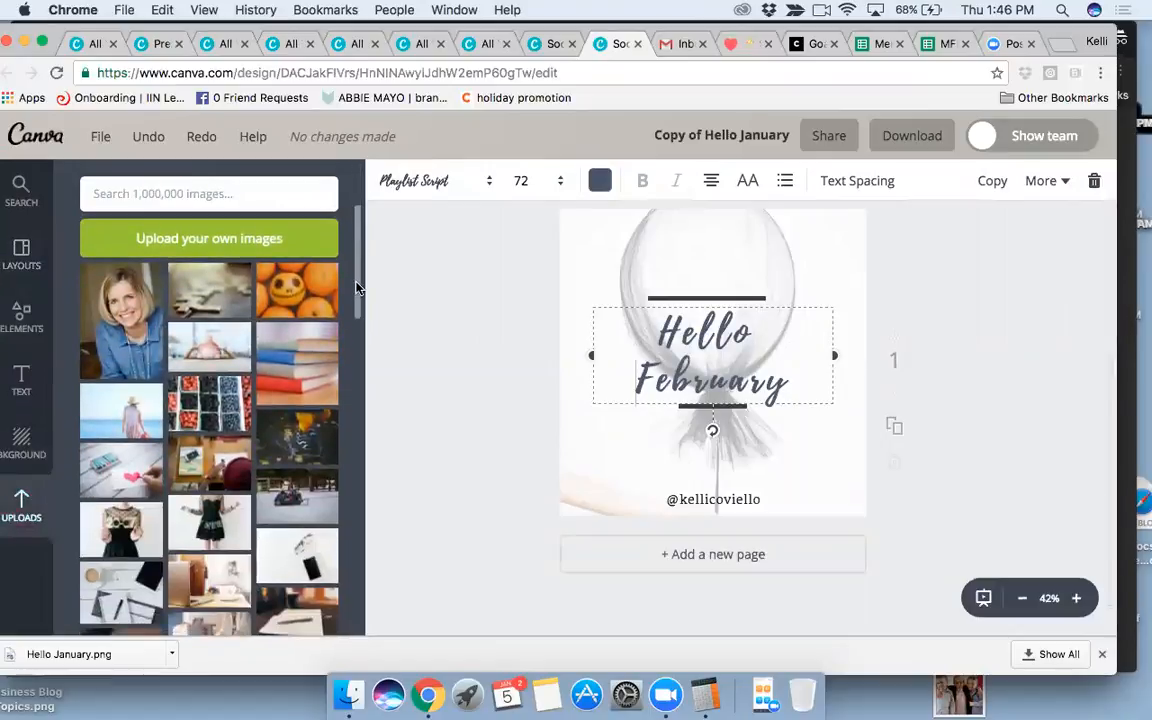
pyautogui.scroll(-5, 362, 354)
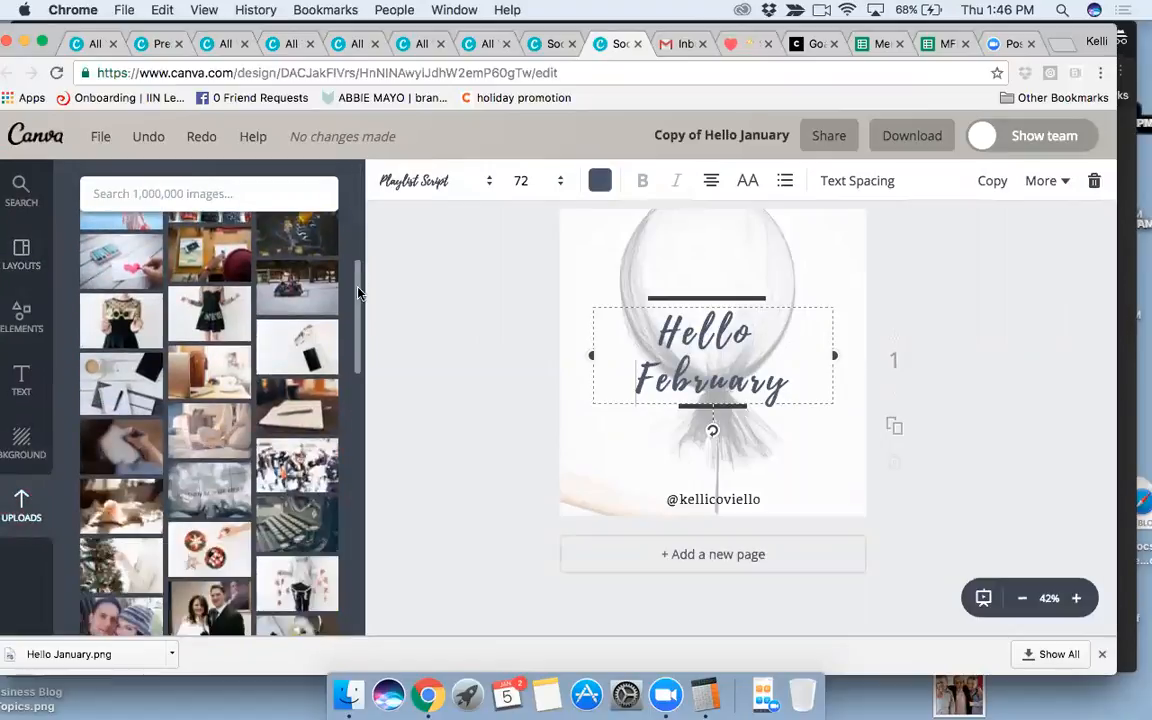
pyautogui.scroll(-3, 362, 354)
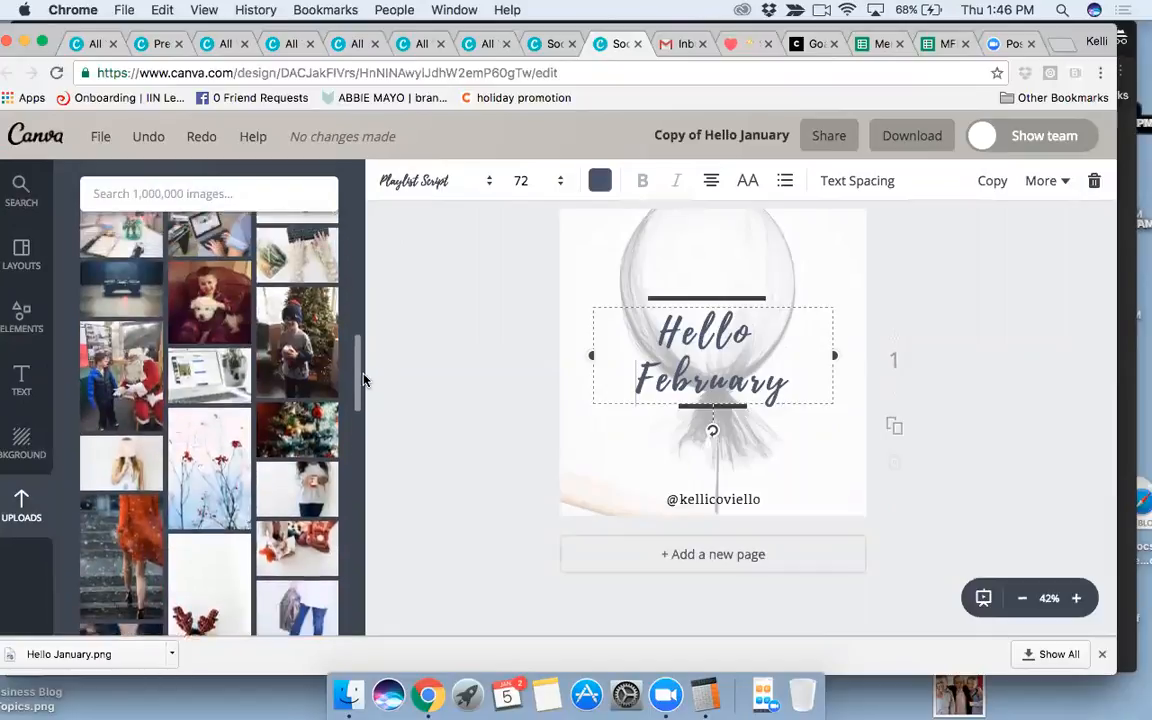
pyautogui.moveTo(213, 293); pyautogui.dragTo(490, 428)
pyautogui.click(486, 516)
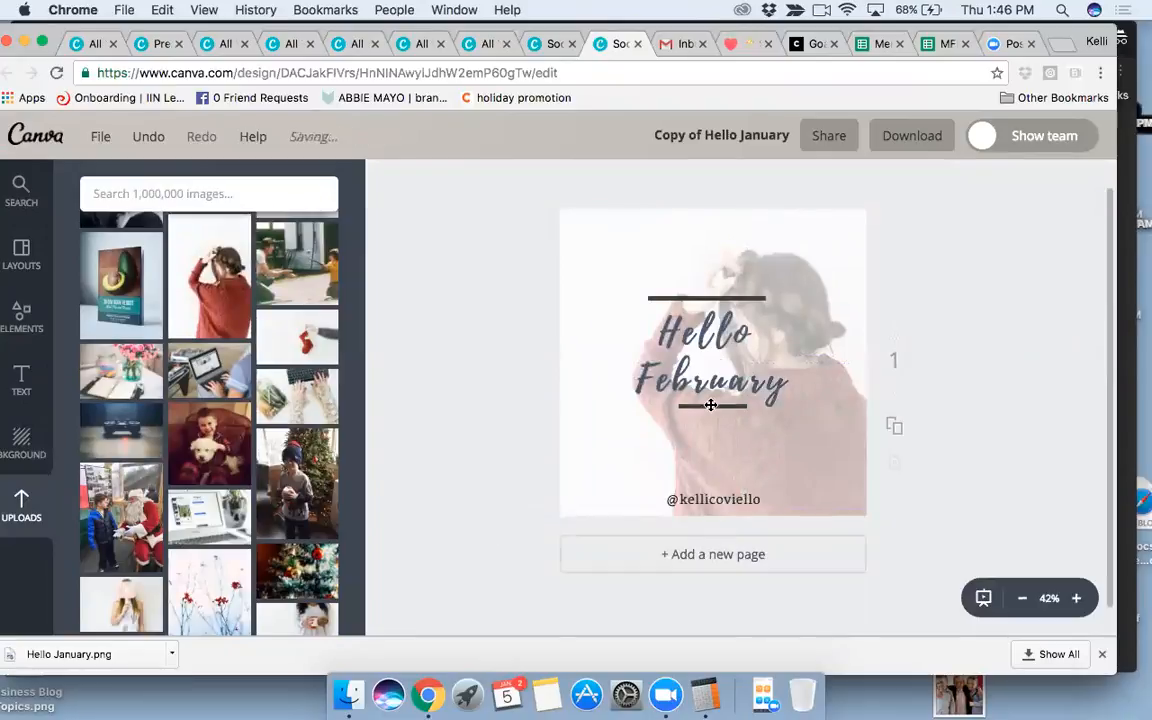
# Spread the two divider lines apart, set the "Hello February" heading to size 96 and move it up between them.
pyautogui.moveTo(711, 406); pyautogui.dragTo(711, 419)
pyautogui.moveTo(709, 298); pyautogui.dragTo(709, 293)
pyautogui.click(702, 373)
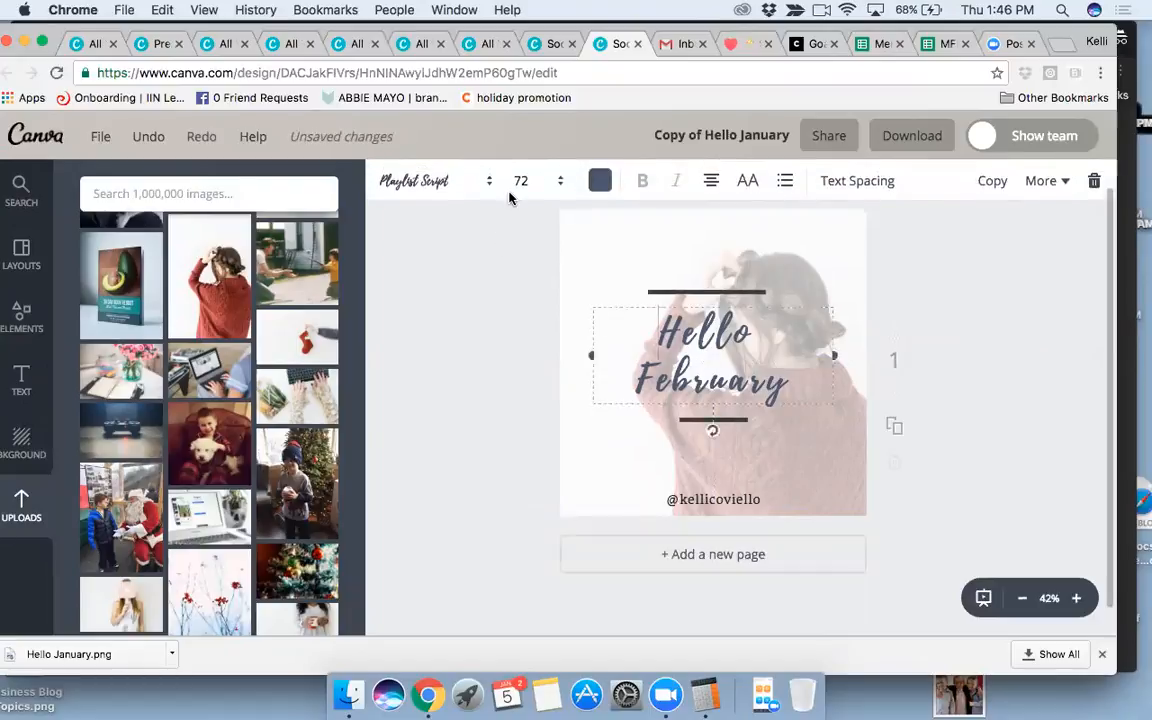
pyautogui.click(530, 181)
pyautogui.click(530, 467)
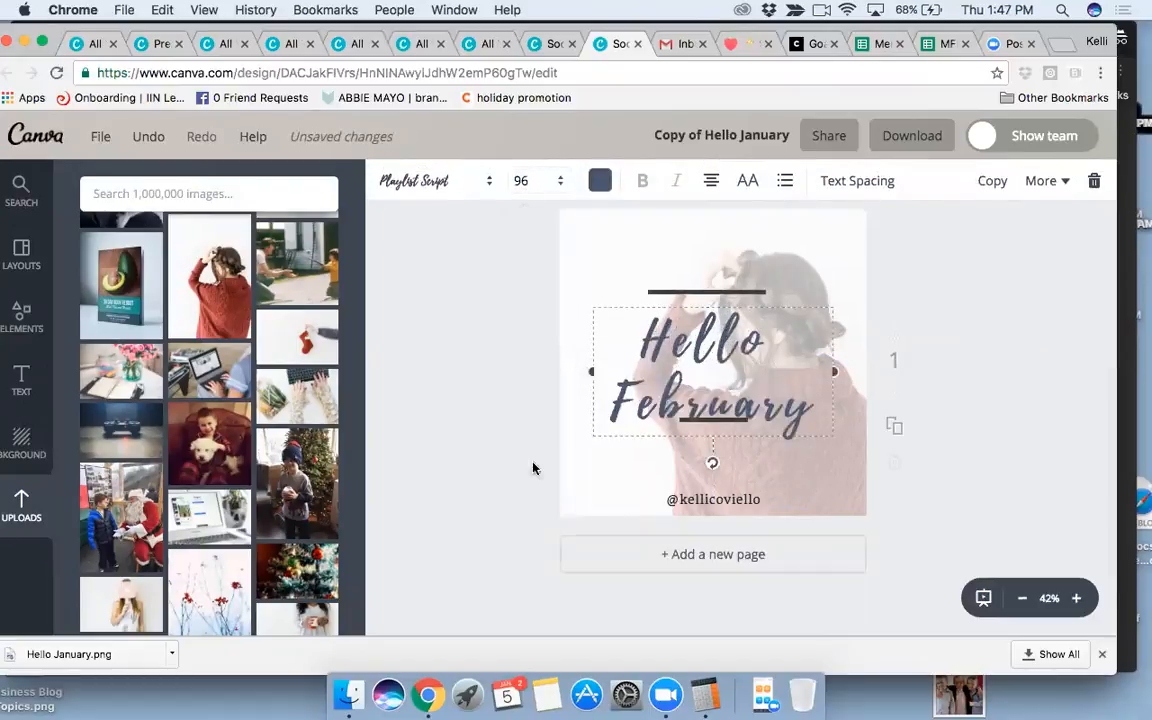
pyautogui.moveTo(639, 448); pyautogui.dragTo(638, 434)
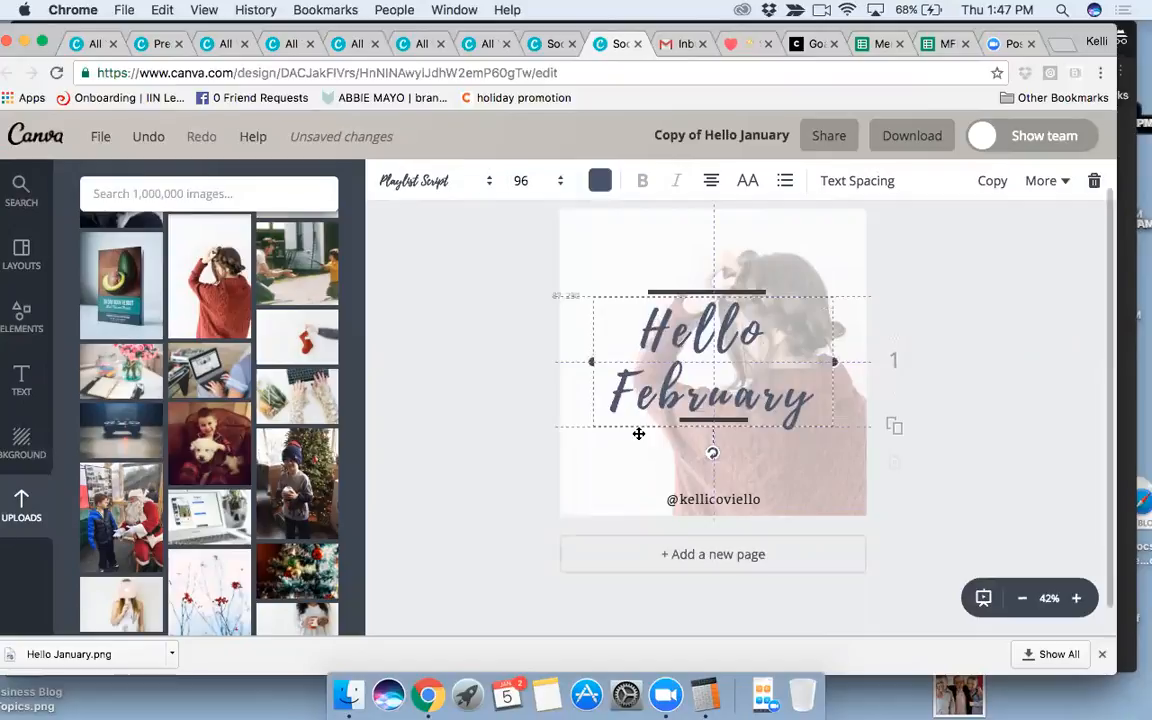
pyautogui.click(477, 378)
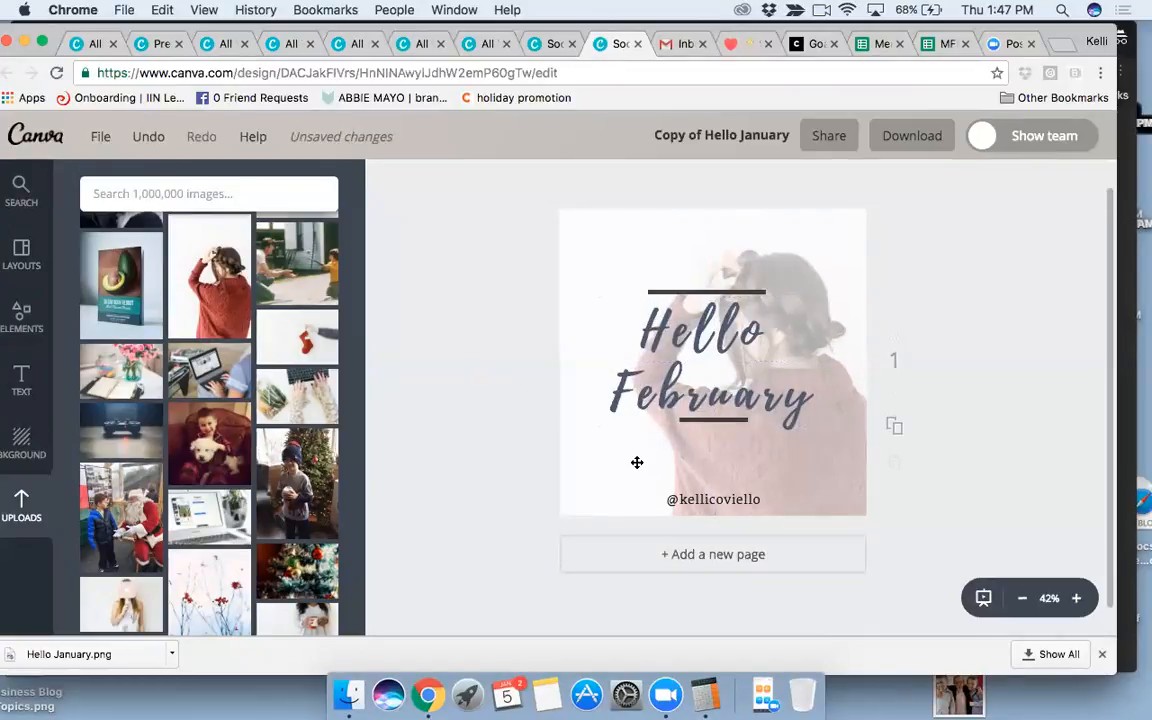
# Nudge the lower divider line down and the upper one up to give the enlarged heading more room.
pyautogui.moveTo(696, 420); pyautogui.dragTo(694, 429)
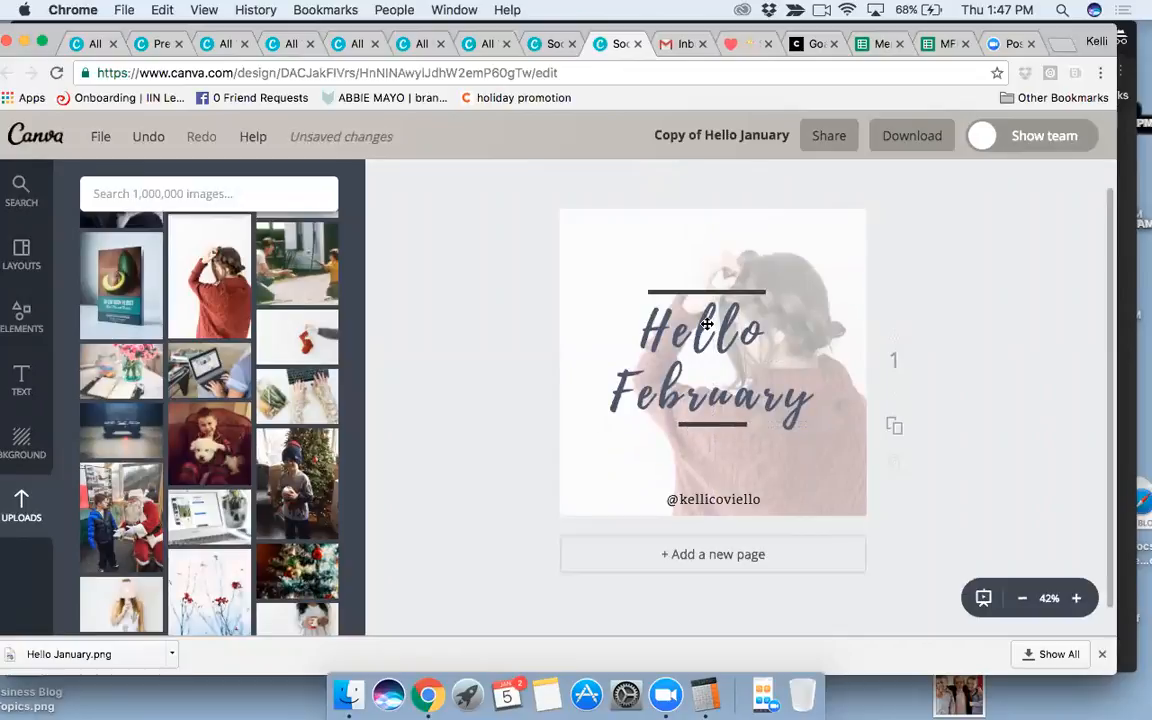
pyautogui.moveTo(707, 290); pyautogui.dragTo(711, 285)
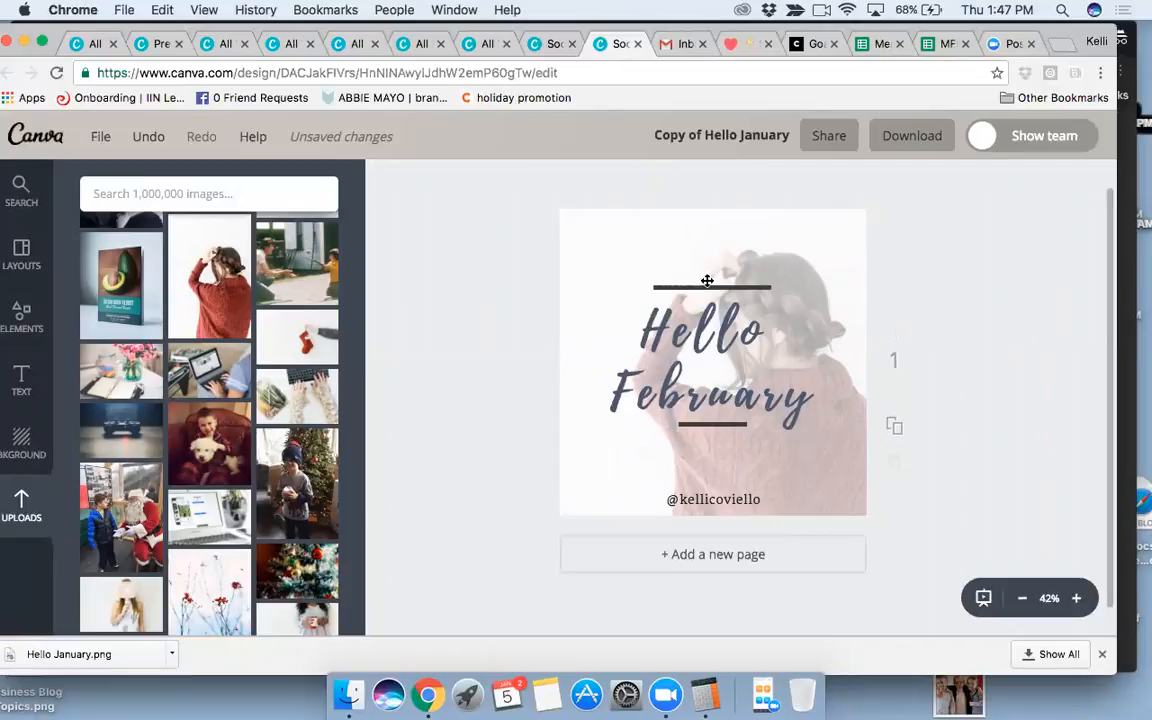
pyautogui.moveTo(714, 374); pyautogui.dragTo(714, 374)
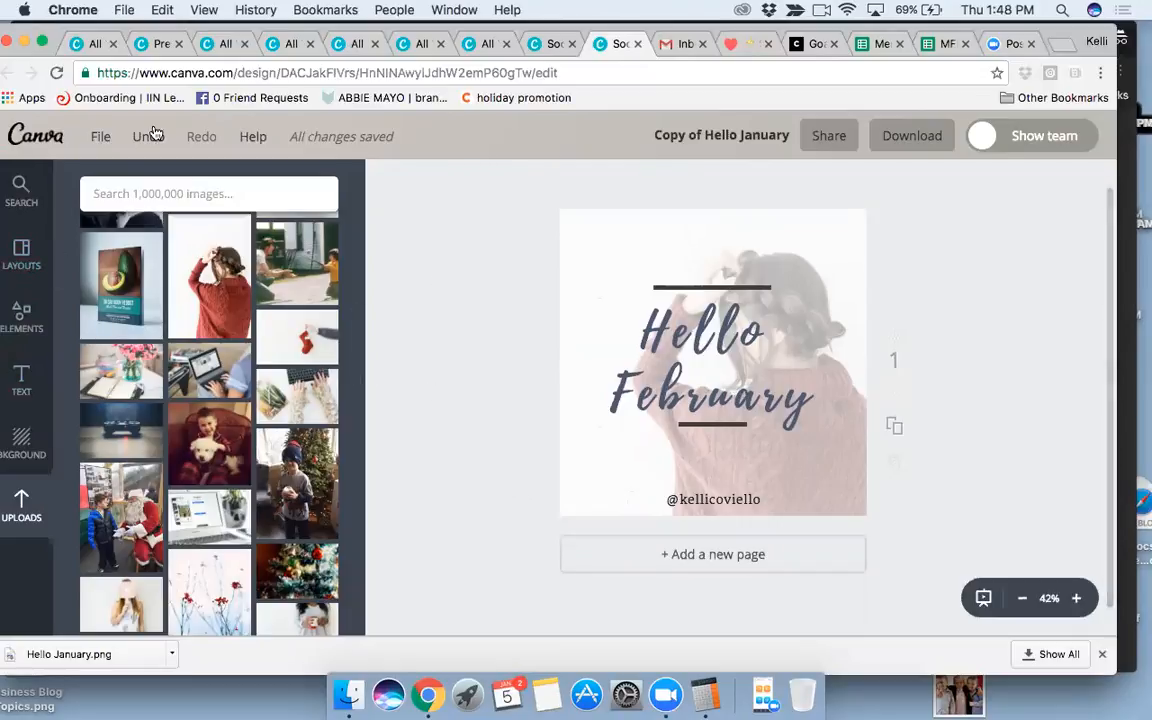
# Return to the overview of all designs and look through the saved designs.
pyautogui.click(31, 133)
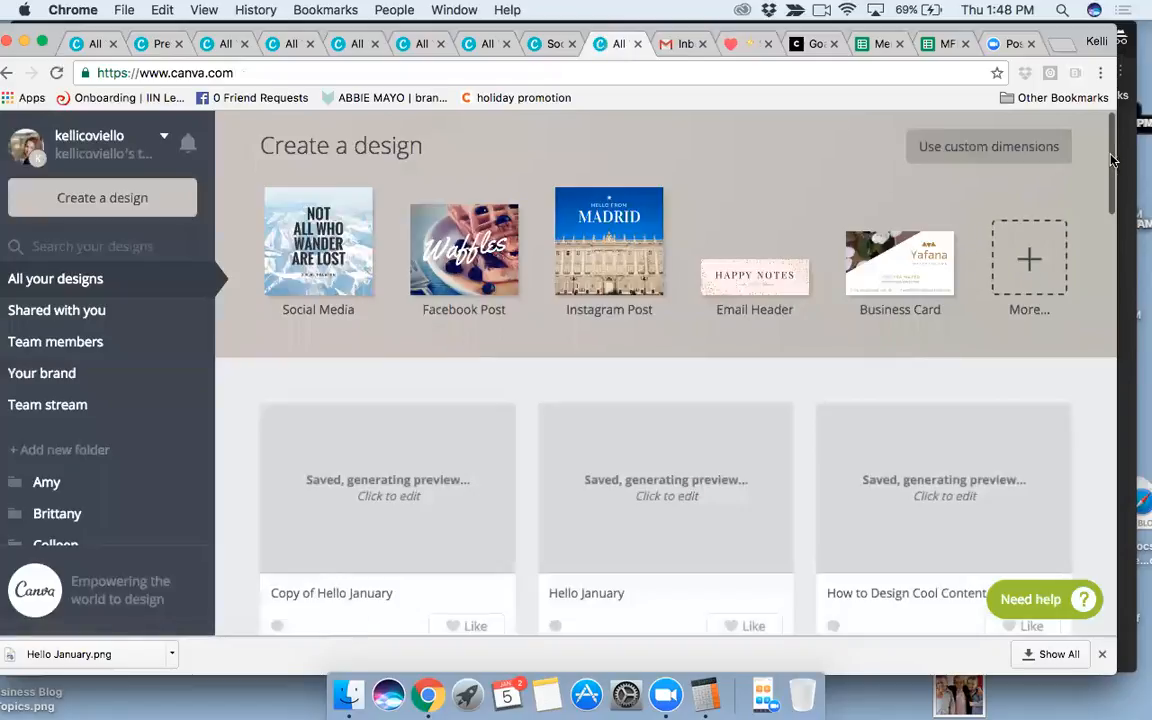
pyautogui.scroll(-2, 1112, 160)
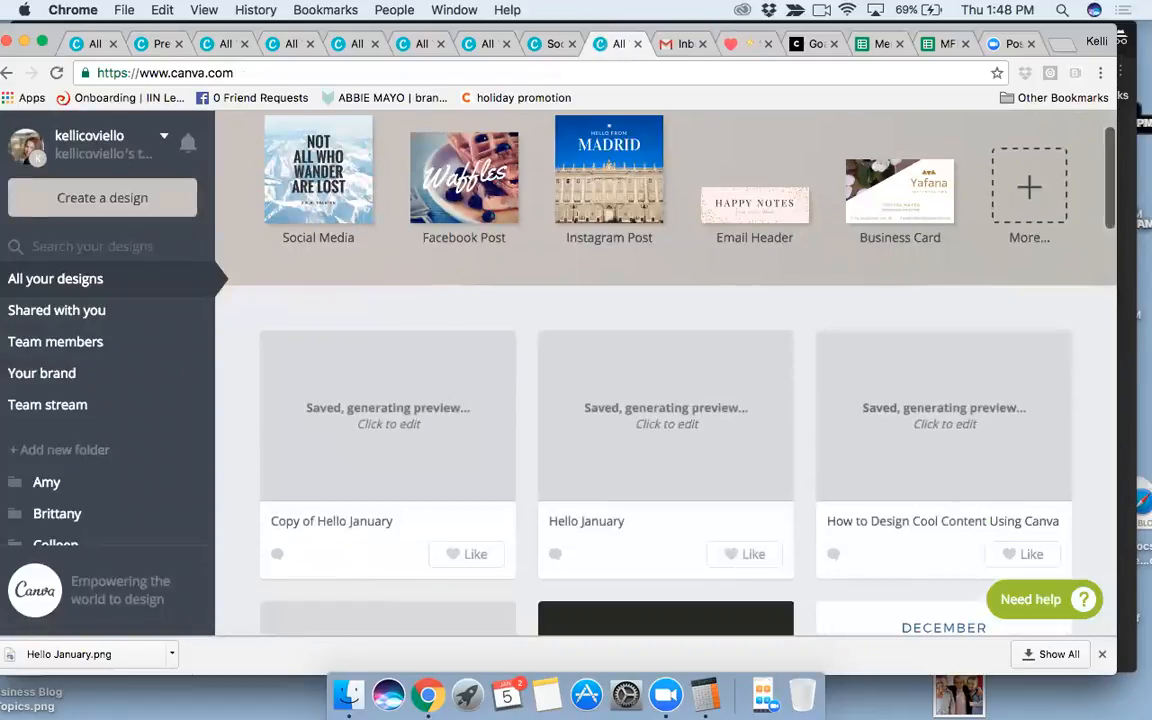
pyautogui.scroll(-1, 1110, 180)
pyautogui.scroll(1, 1110, 180)
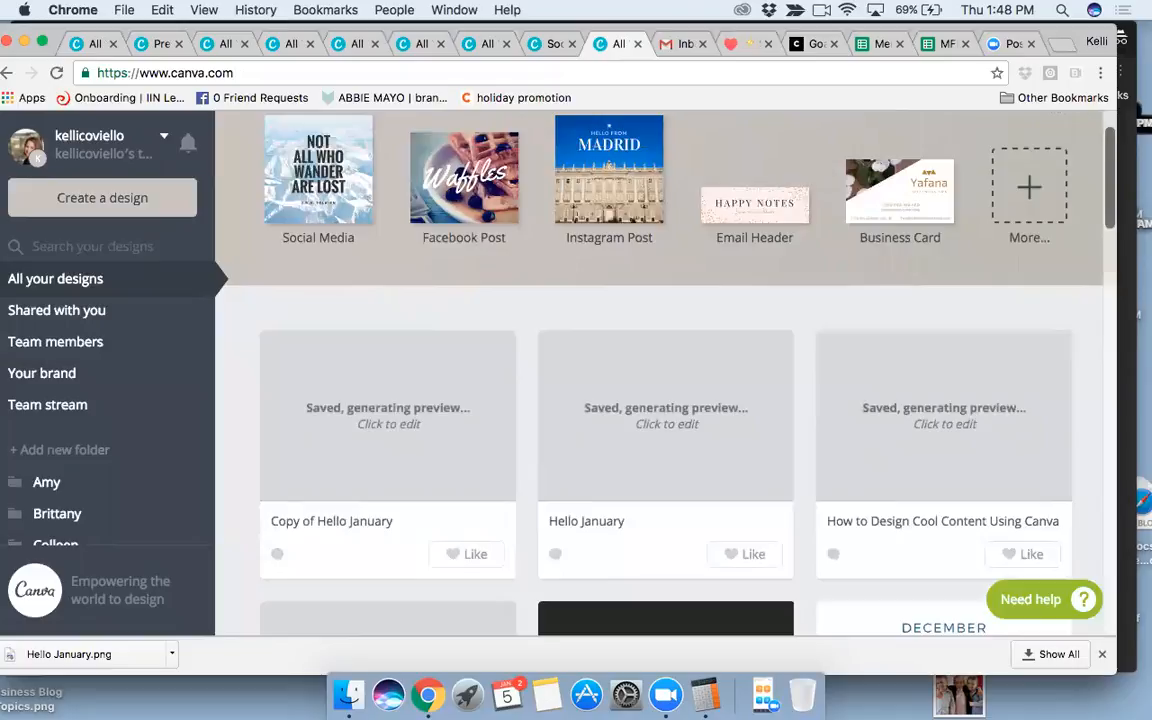
pyautogui.scroll(-1, 1000, 160)
pyautogui.scroll(-8, 1110, 235)
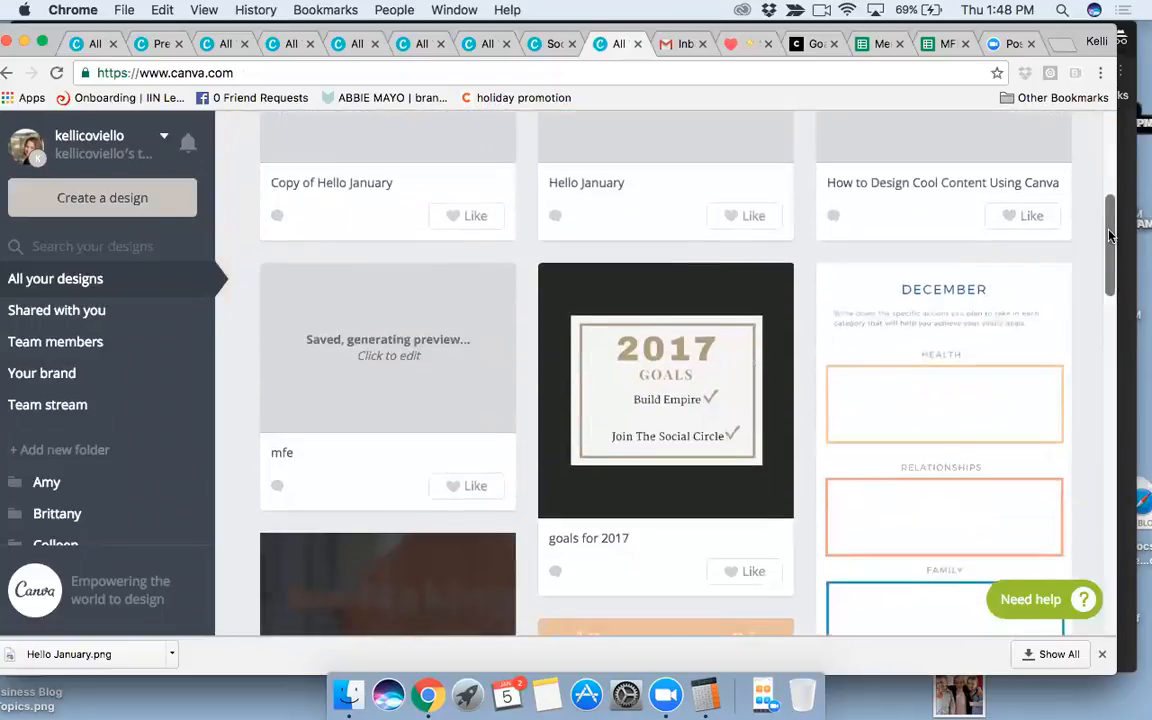
pyautogui.scroll(-5, 1110, 235)
pyautogui.scroll(15, 1033, 259)
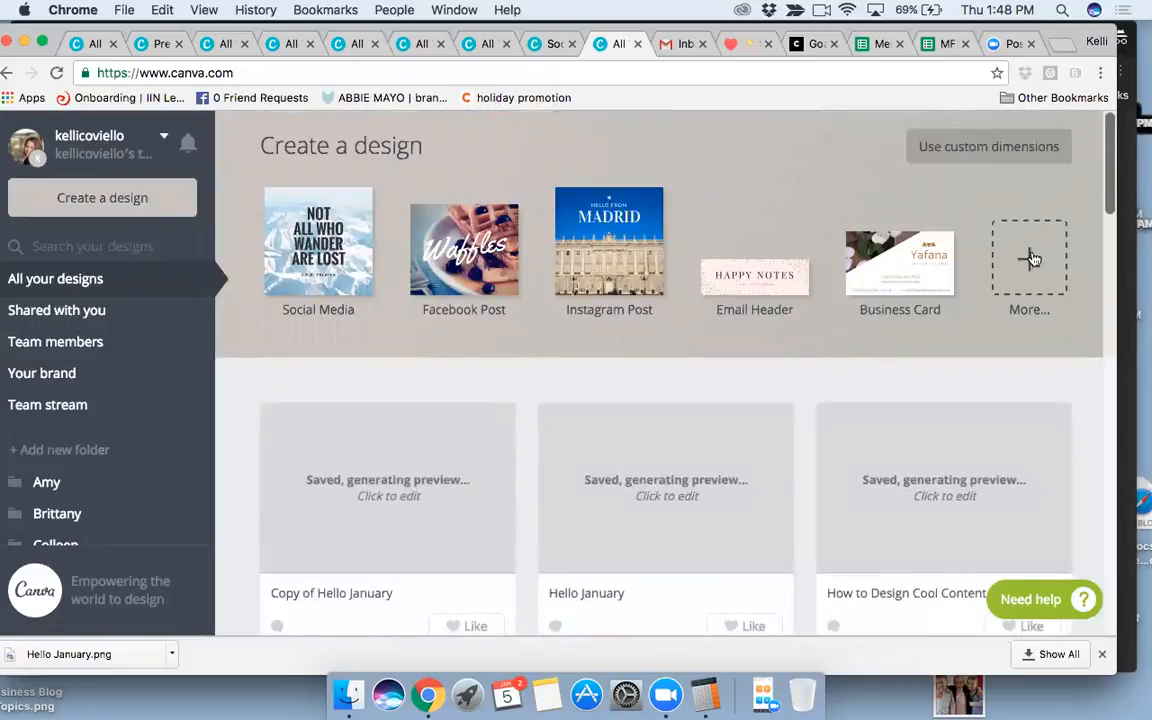
# Browse the full range of design types, including social media posts and documents, and create a new eBook design.
pyautogui.click(1033, 259)
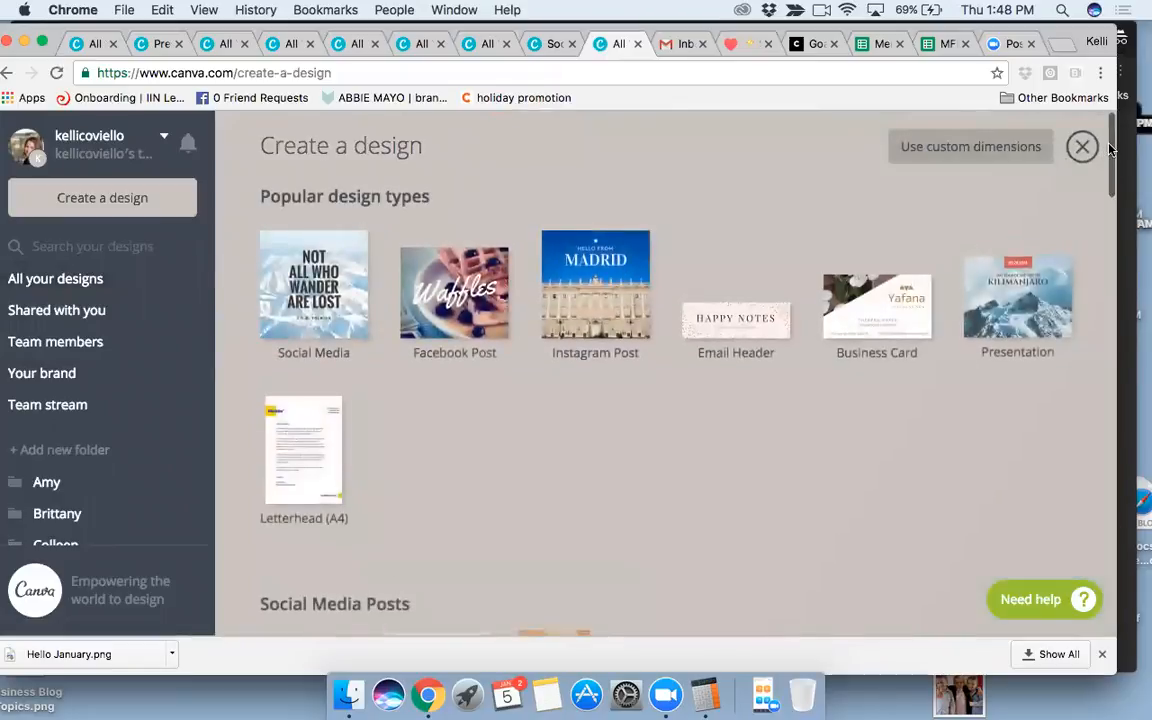
pyautogui.scroll(-2, 1105, 165)
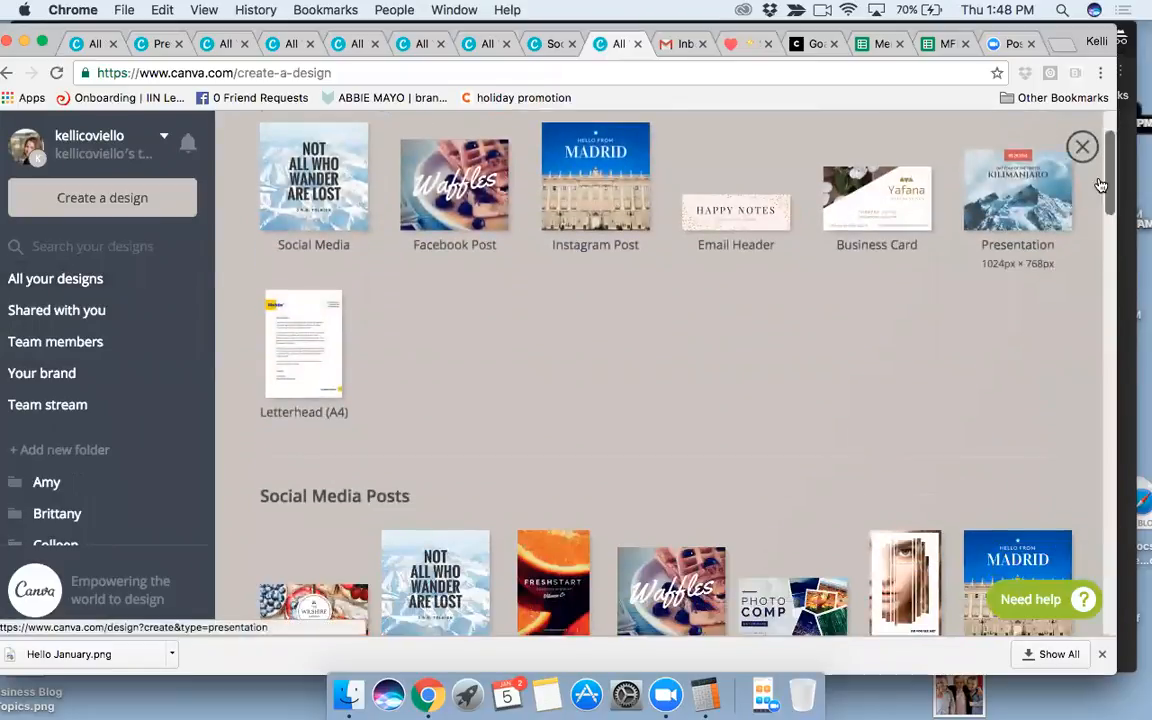
pyautogui.scroll(-3, 1104, 200)
pyautogui.scroll(-4, 1112, 237)
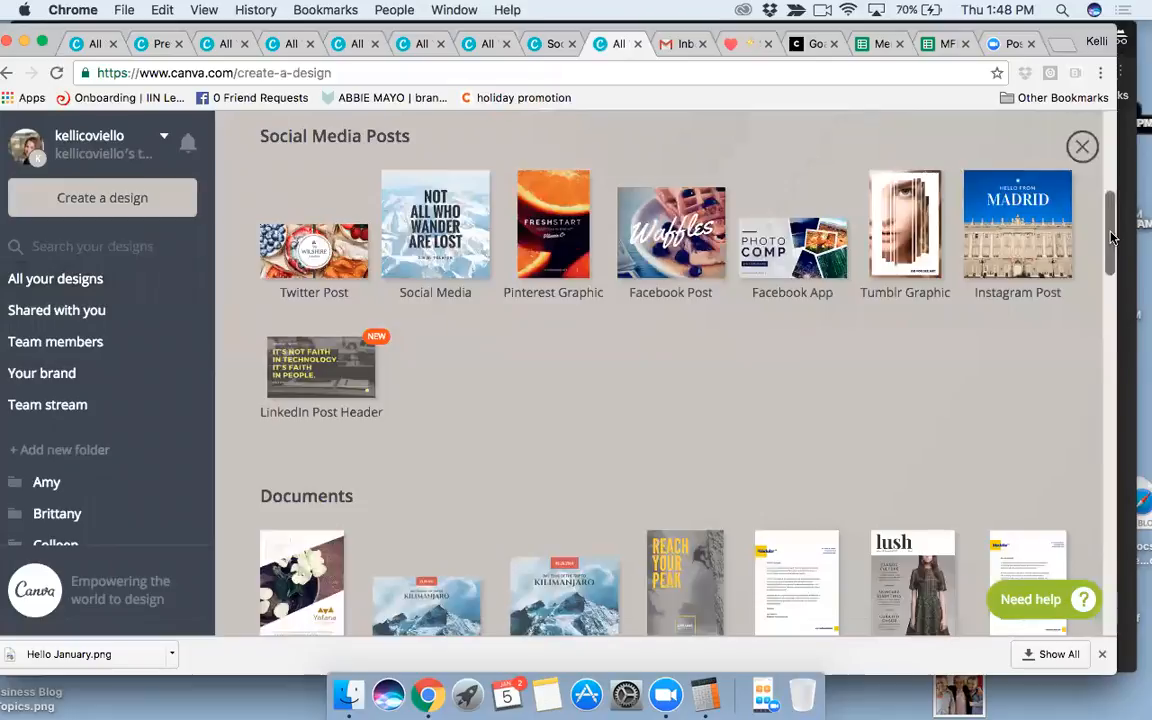
pyautogui.scroll(-1, 1111, 237)
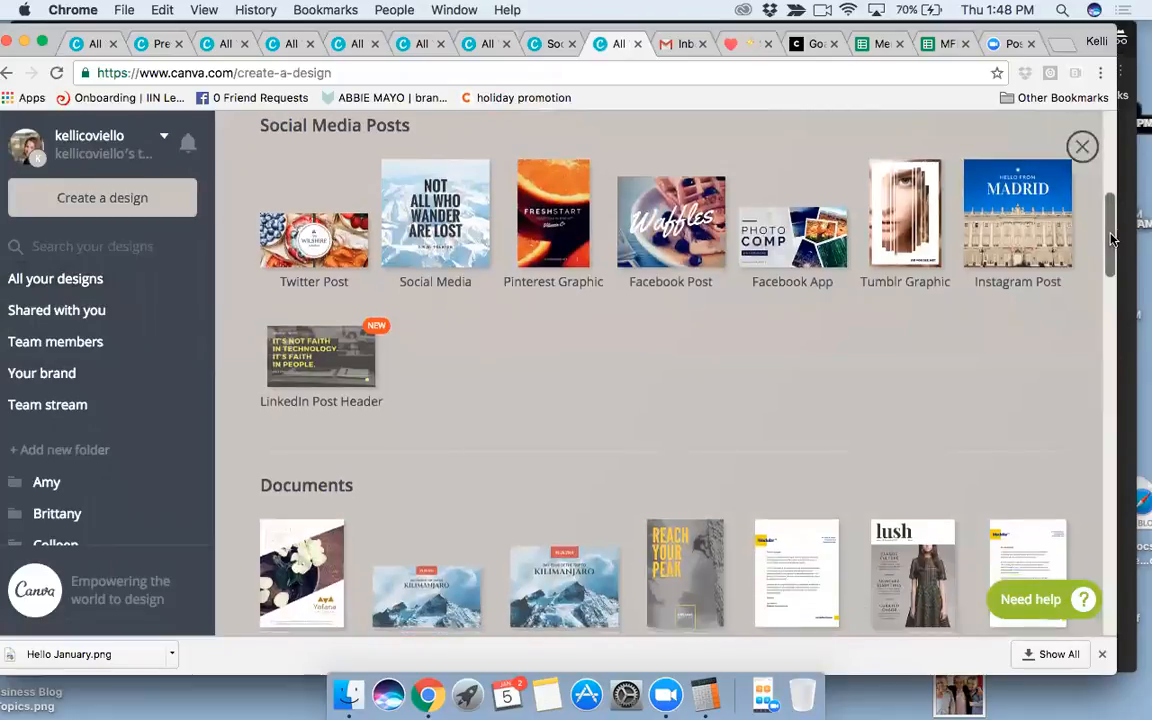
pyautogui.scroll(2, 1111, 237)
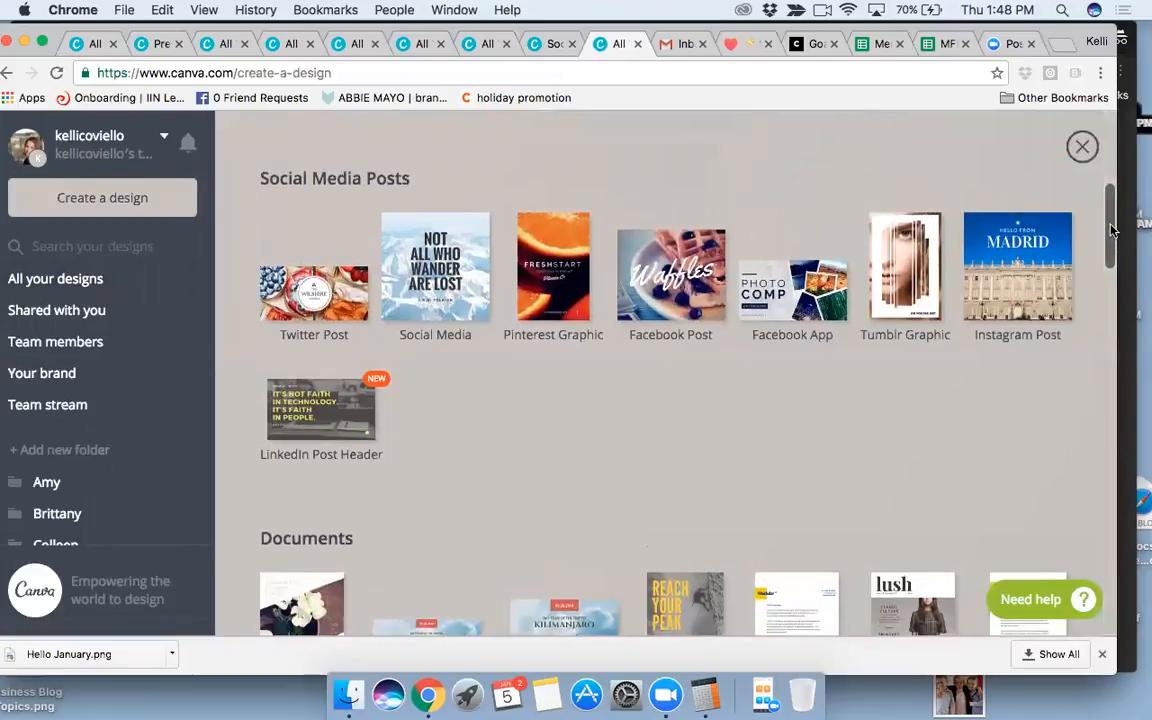
pyautogui.moveTo(1111, 230); pyautogui.dragTo(1114, 292)
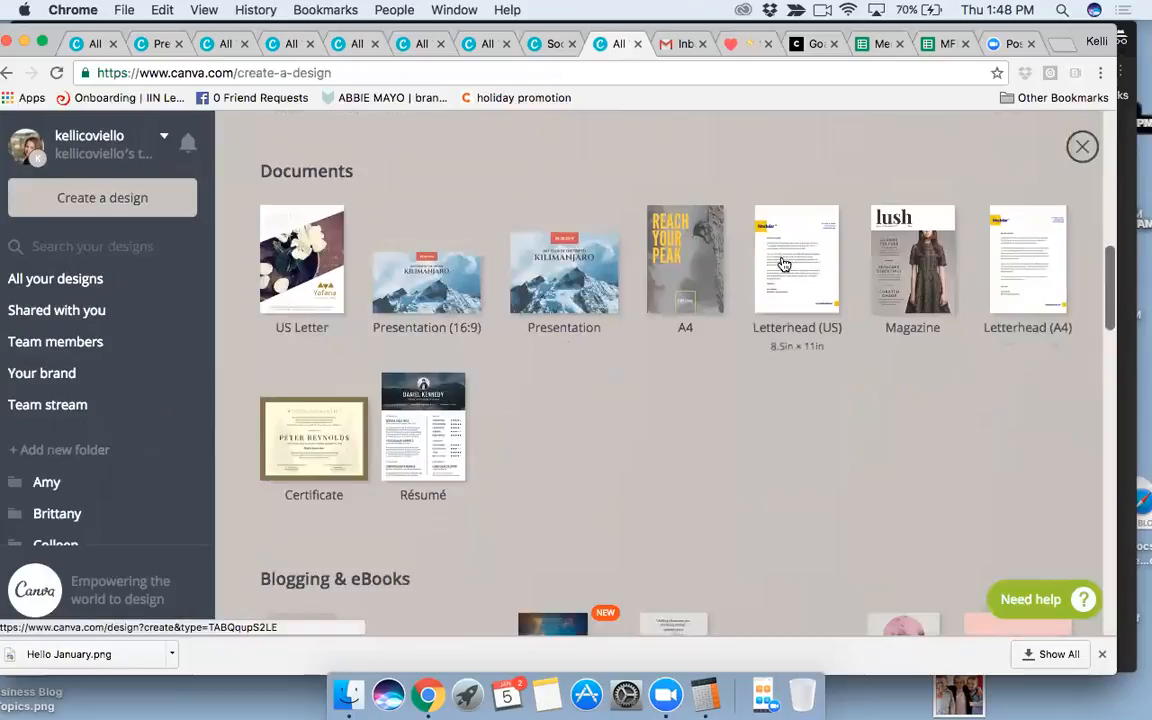
pyautogui.moveTo(1112, 321); pyautogui.dragTo(1118, 365)
pyautogui.click(296, 226)
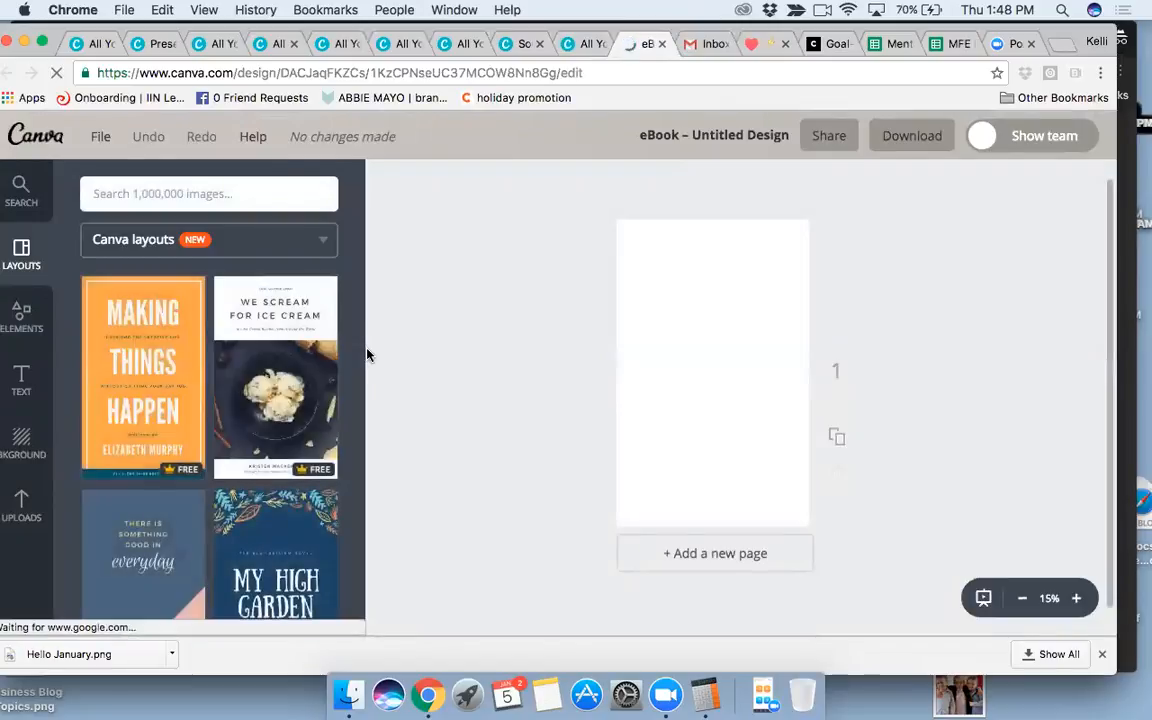
# Find the Pastel Themed Ebook Cover layout set and apply its "Remember Me As A Time Of Day" cover to the blank page.
pyautogui.moveTo(357, 293); pyautogui.dragTo(356, 613)
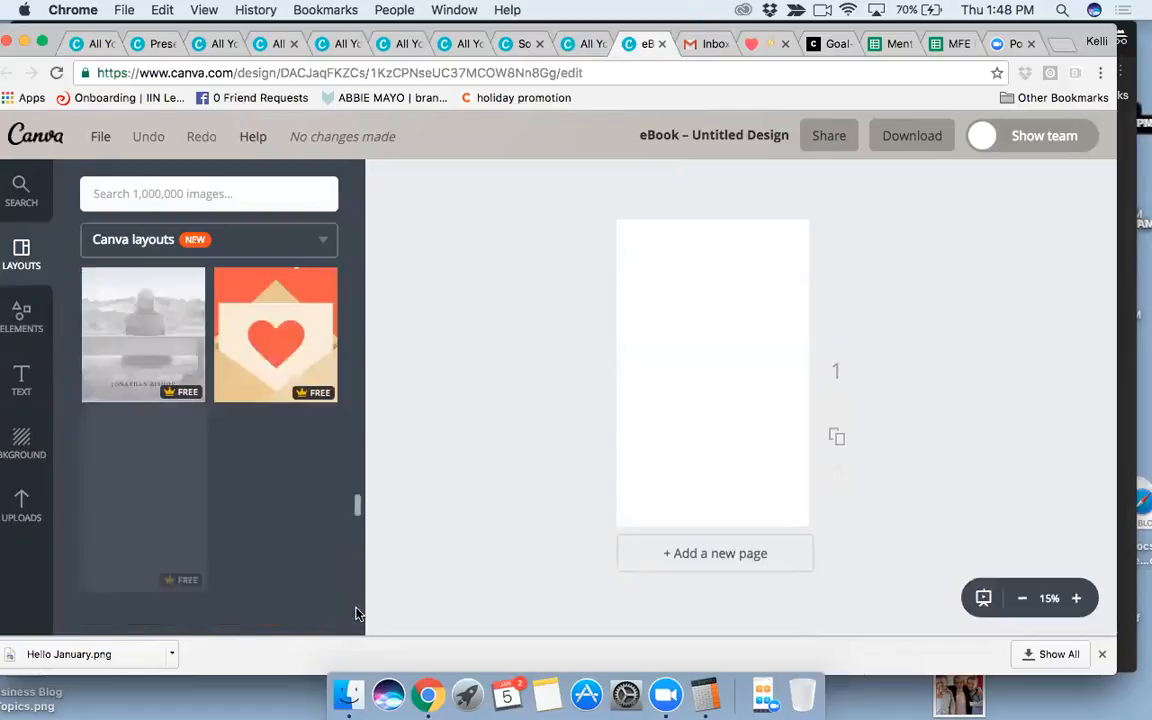
pyautogui.moveTo(357, 503)
pyautogui.mouseDown()
pyautogui.moveTo(357, 535)
pyautogui.moveTo(357, 514)
pyautogui.mouseUp()
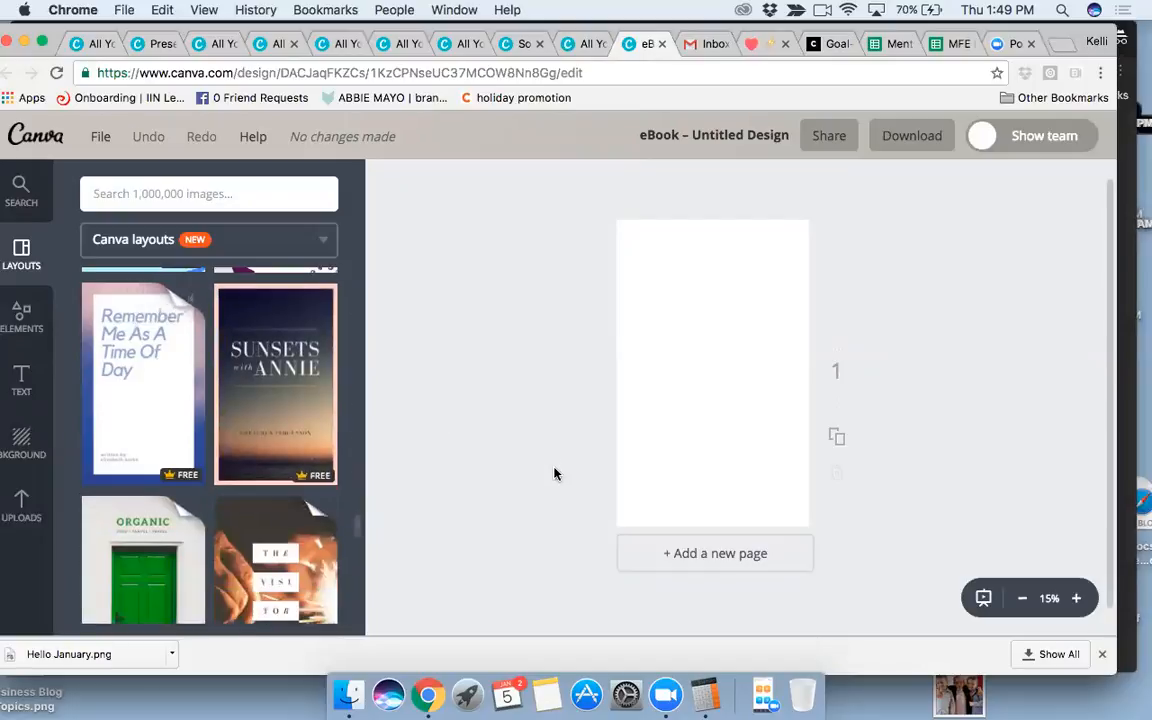
pyautogui.click(173, 388)
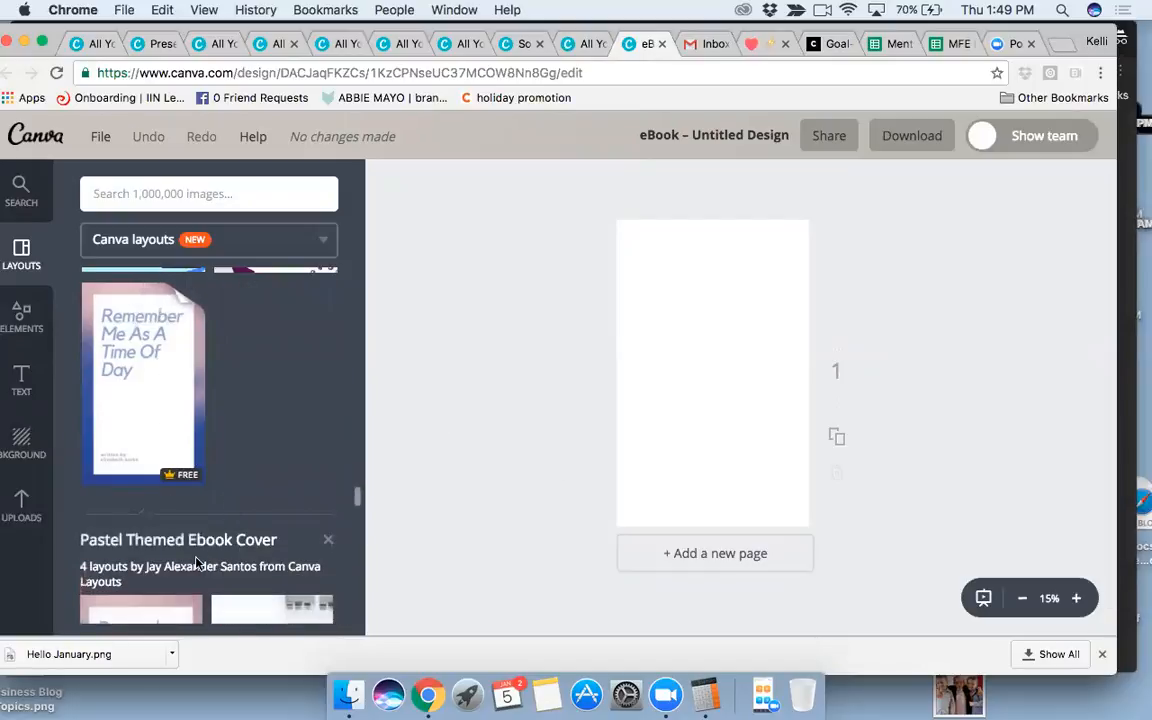
pyautogui.scroll(-5, 355, 504)
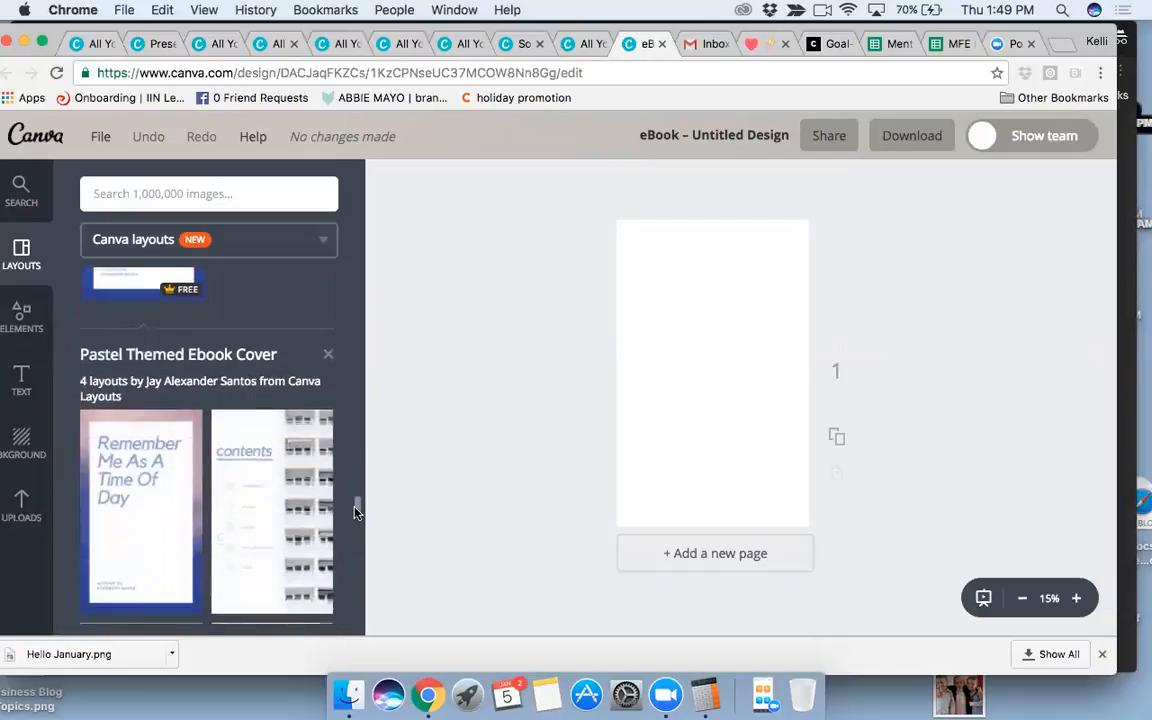
pyautogui.click(173, 486)
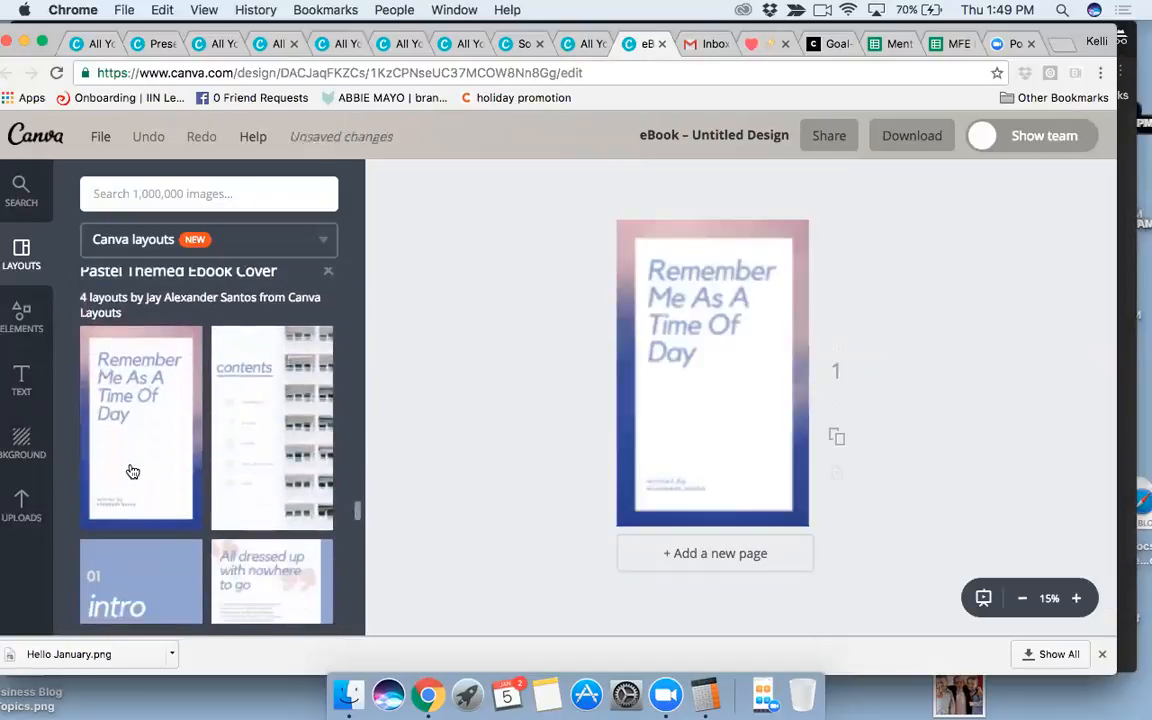
# Recolour the cover's gradient border with the navy blue from the primary brand palette.
pyautogui.click(624, 392)
pyautogui.click(386, 180)
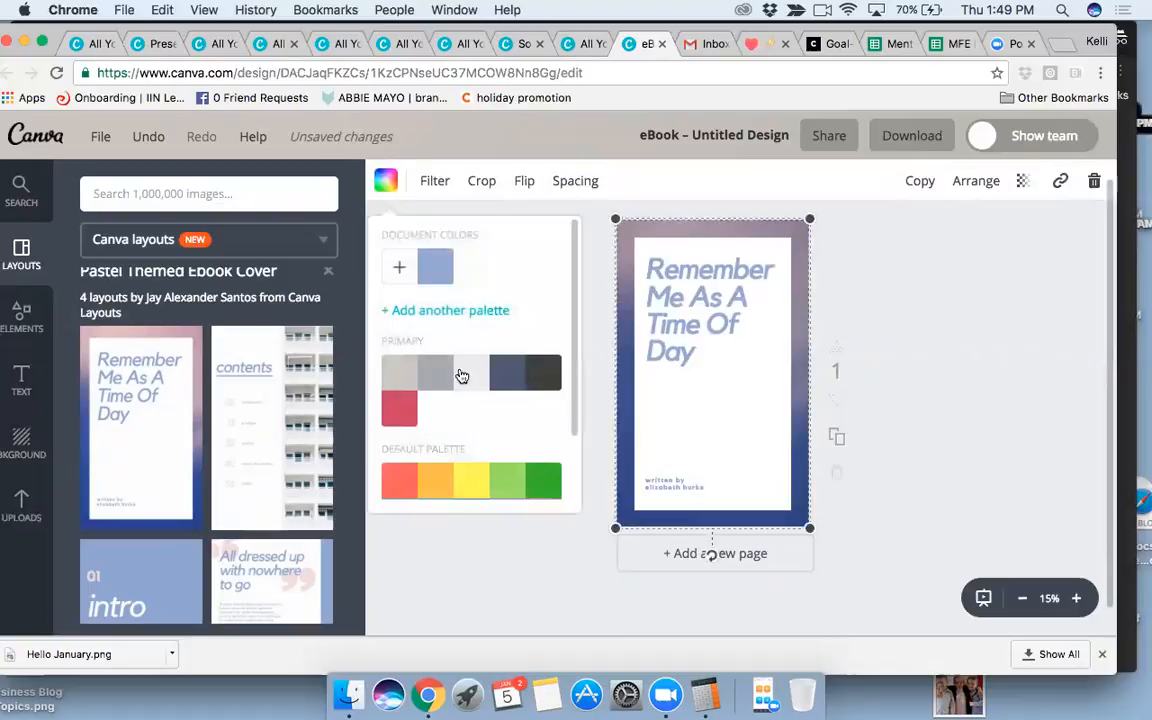
pyautogui.click(497, 377)
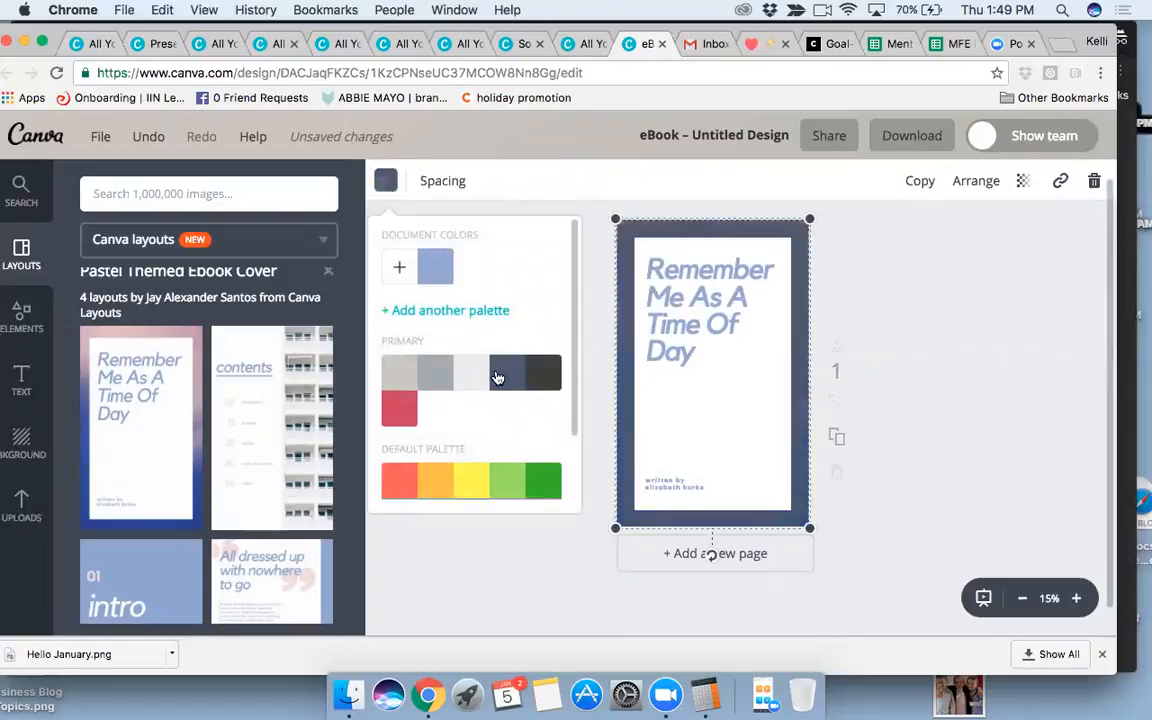
# Replace the cover title with "How To Create an eBook in Canva" and recolour it with the charcoal from the primary palette.
pyautogui.click(673, 271)
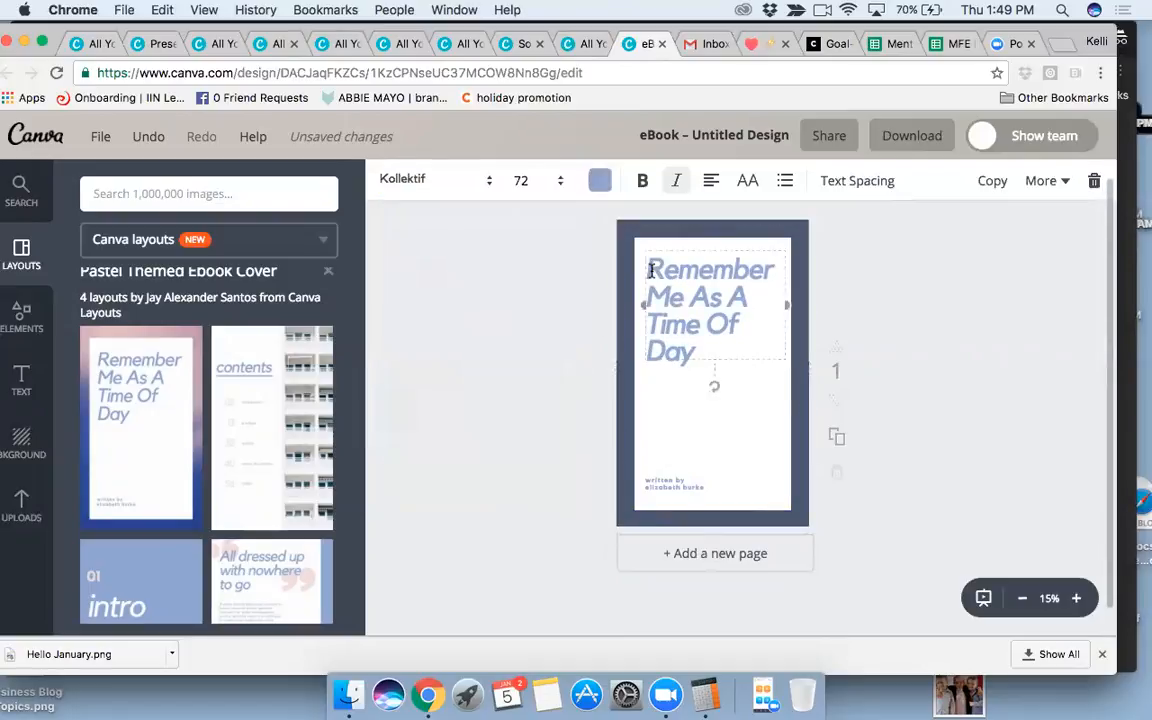
pyautogui.moveTo(647, 268); pyautogui.dragTo(730, 368)
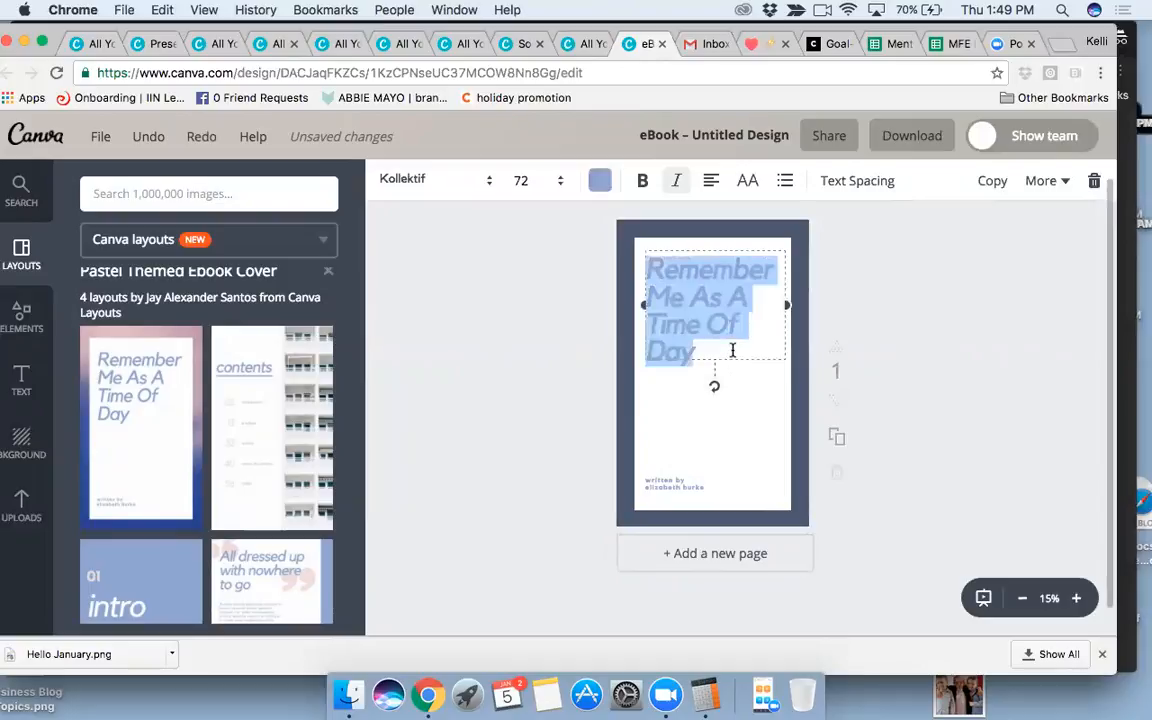
pyautogui.write('How')
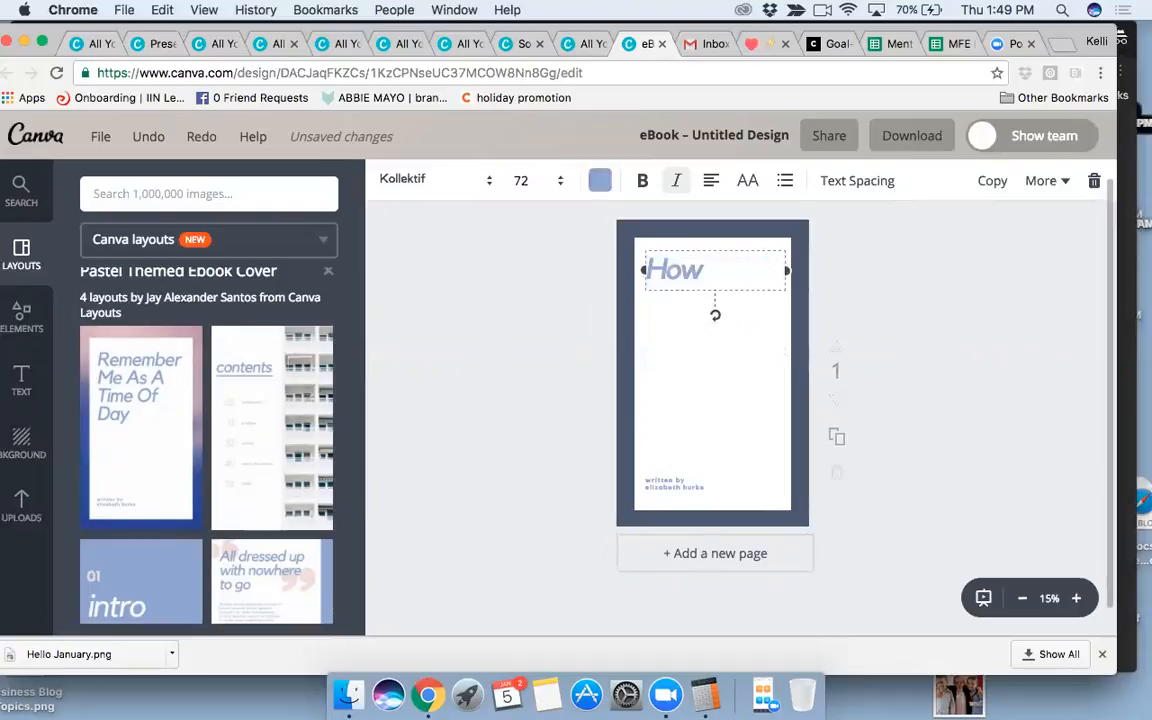
pyautogui.write(' to')
pyautogui.press('BackSpace')
pyautogui.press('BackSpace')
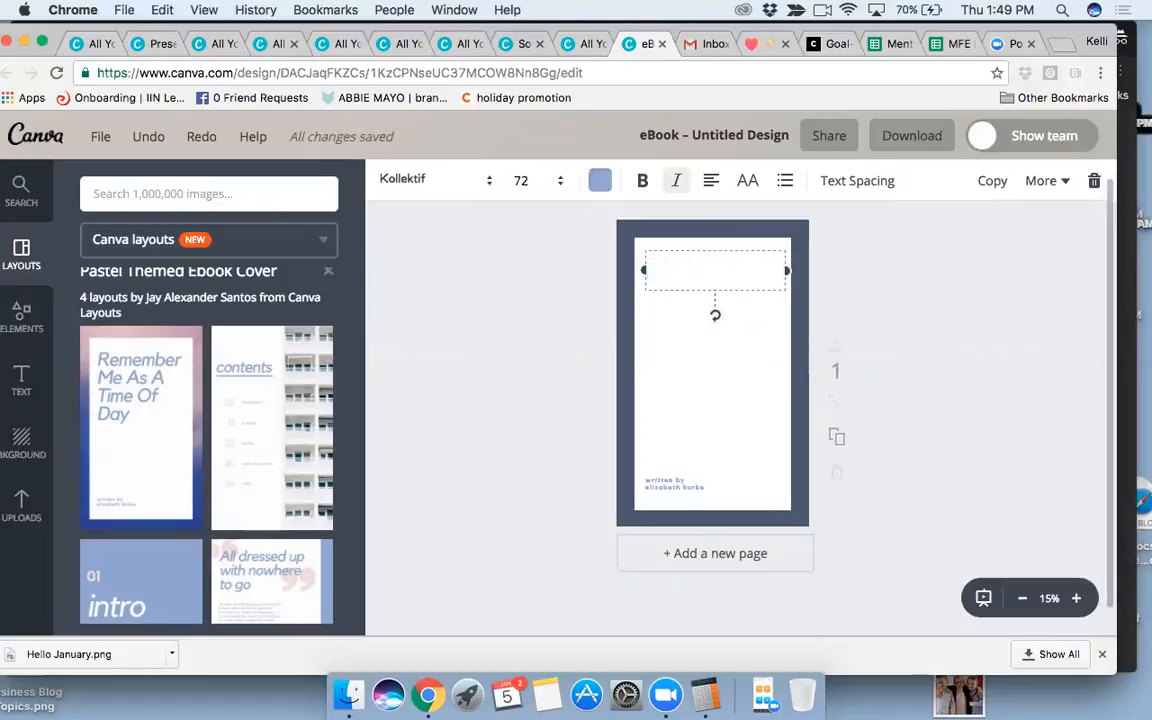
pyautogui.write('How To Create')
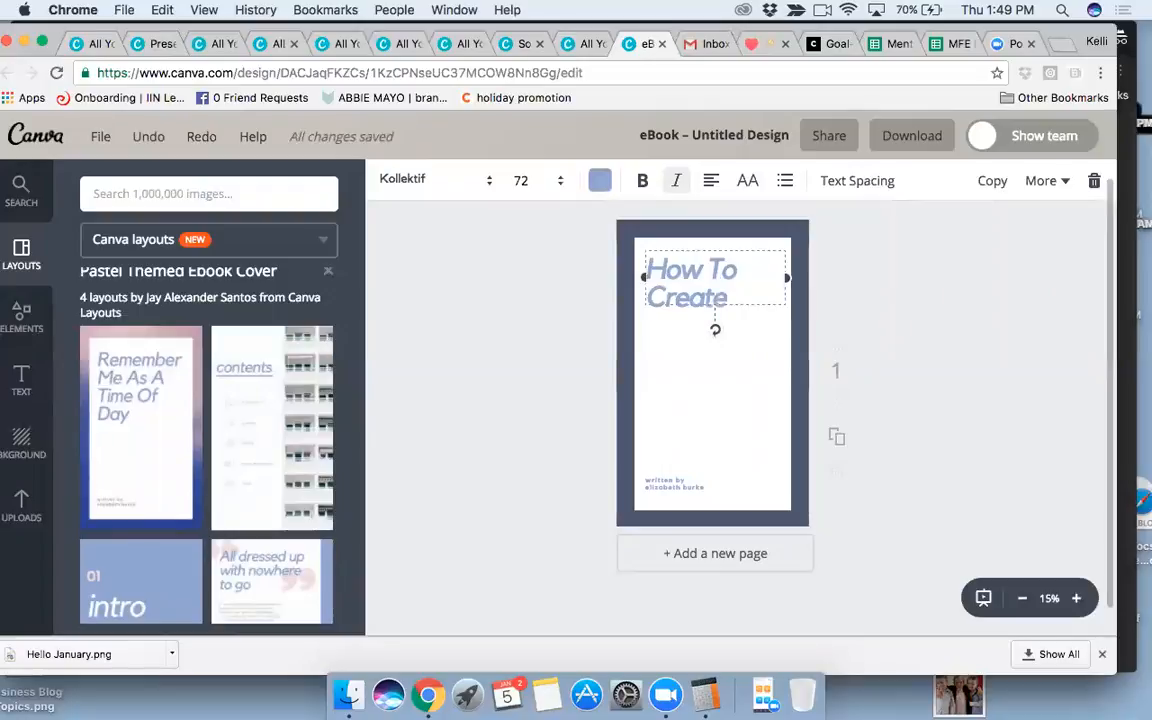
pyautogui.write(' an eBo')
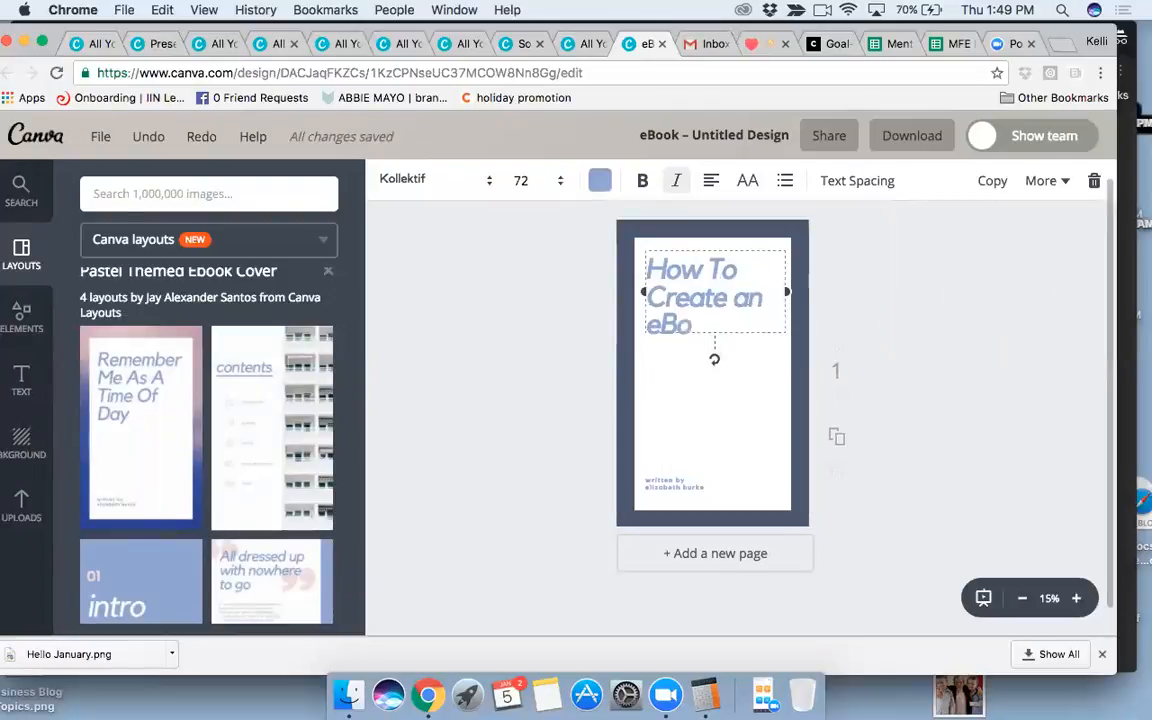
pyautogui.write('ok in Canva')
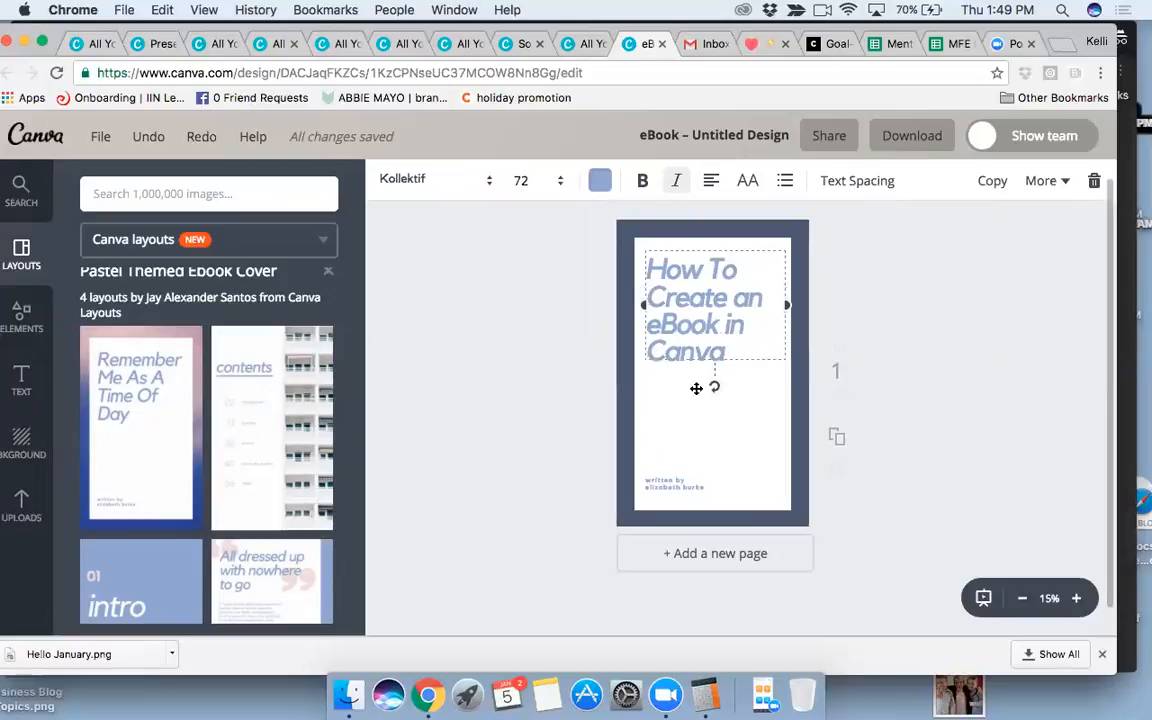
pyautogui.click(600, 180)
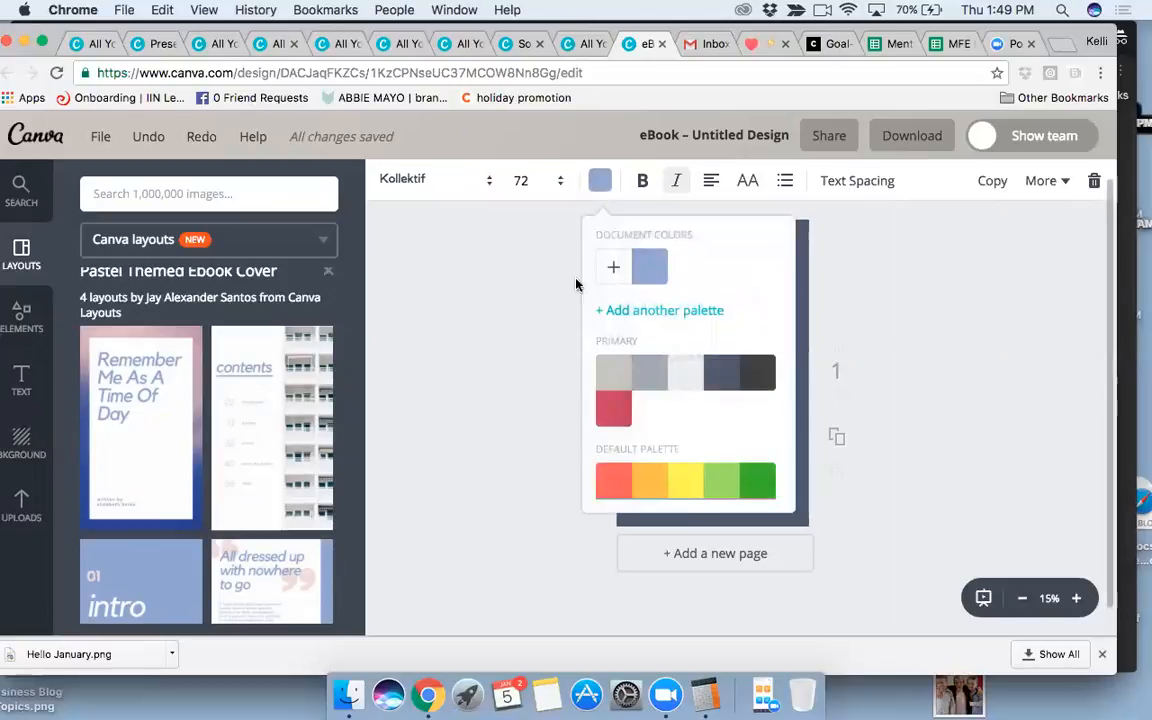
pyautogui.click(757, 372)
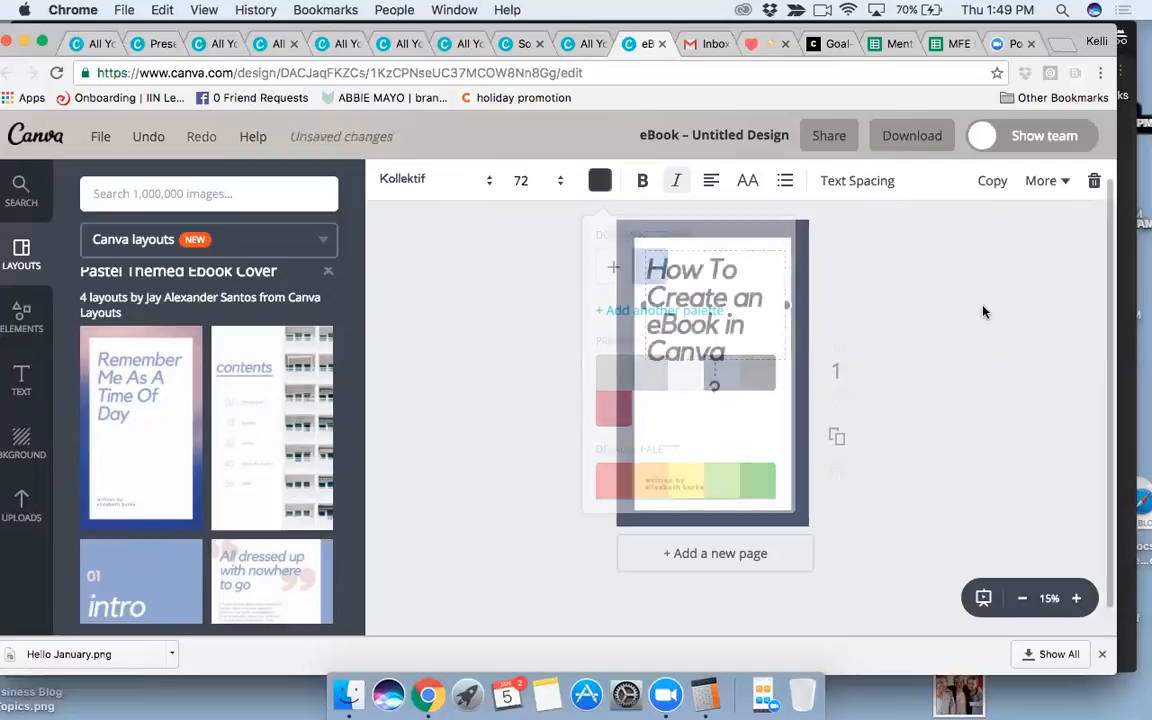
# Replace the author credit near the cover's bottom edge with the author's website address and colour it the primary palette's red.
pyautogui.click(681, 480)
pyautogui.click(663, 490)
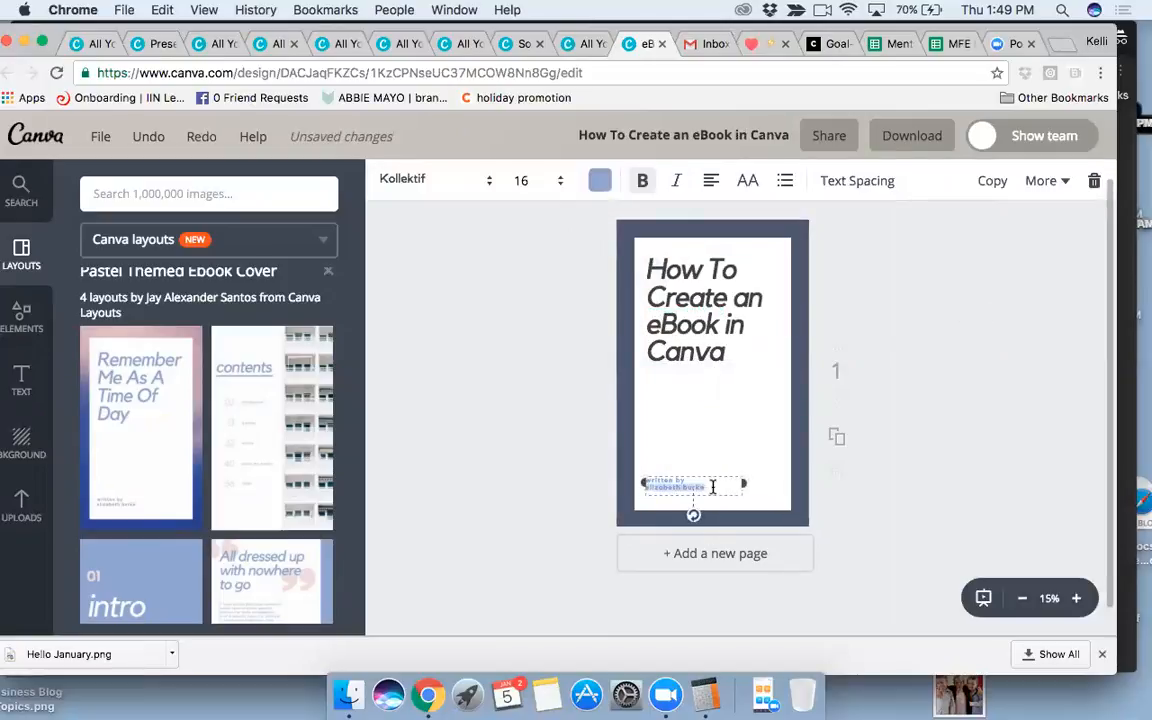
pyautogui.moveTo(713, 486); pyautogui.dragTo(642, 482)
pyautogui.press('BackSpace')
pyautogui.write('www.kellitrone.com')
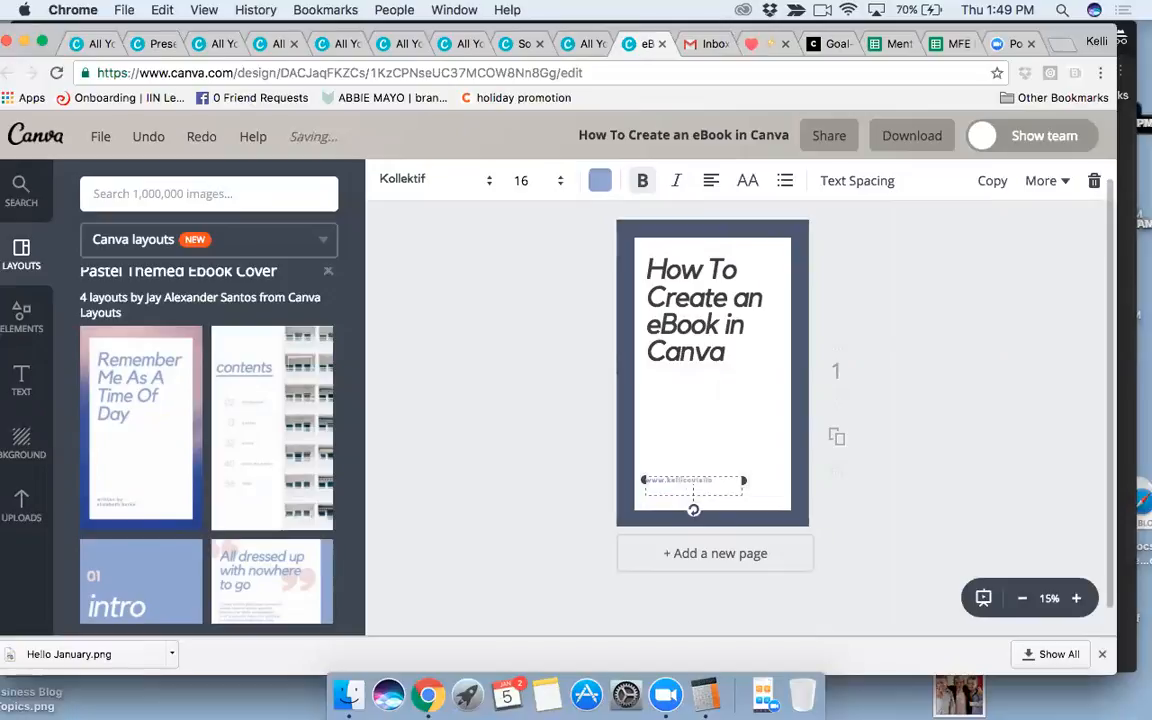
pyautogui.click(599, 181)
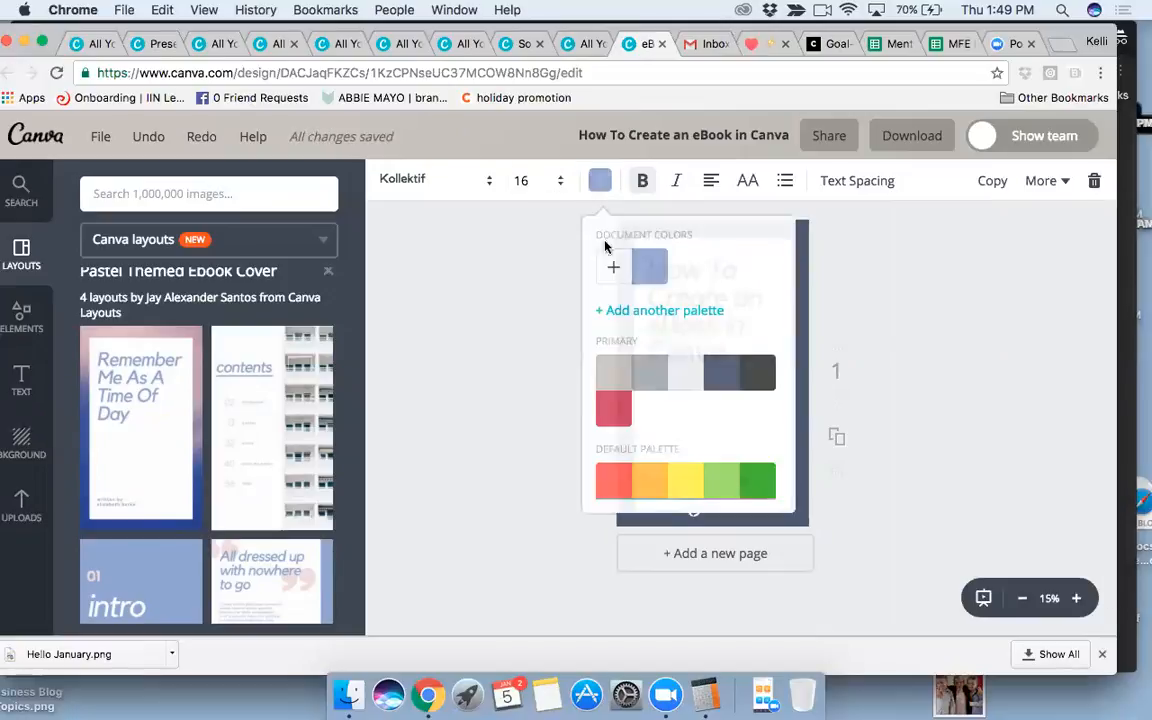
pyautogui.click(612, 410)
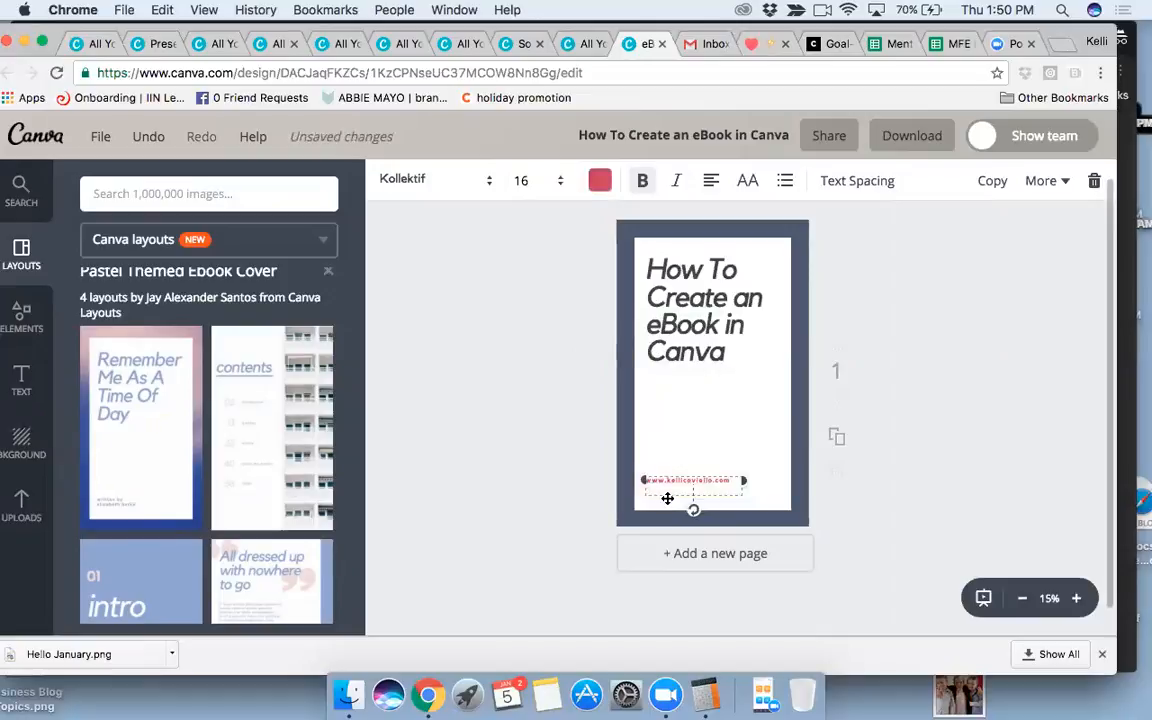
# Centre-align the website address and centre it along the bottom of the cover's white area.
pyautogui.moveTo(680, 507); pyautogui.dragTo(703, 522)
pyautogui.click(711, 180)
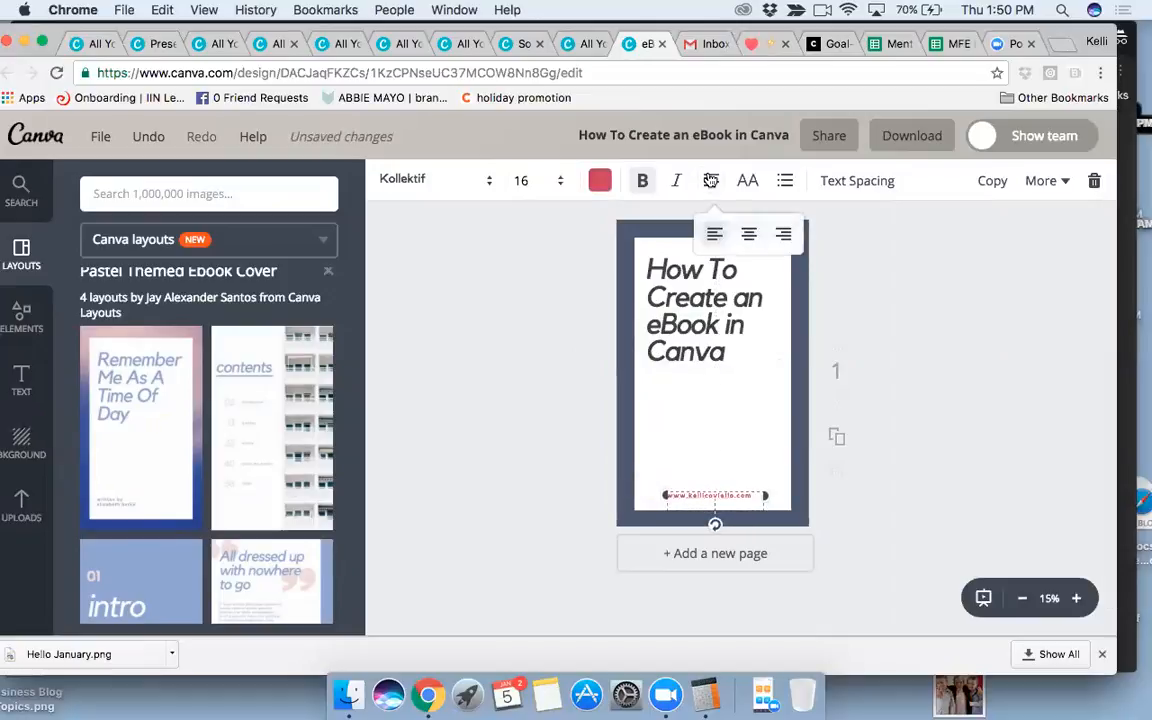
pyautogui.click(751, 238)
pyautogui.moveTo(692, 520); pyautogui.dragTo(692, 516)
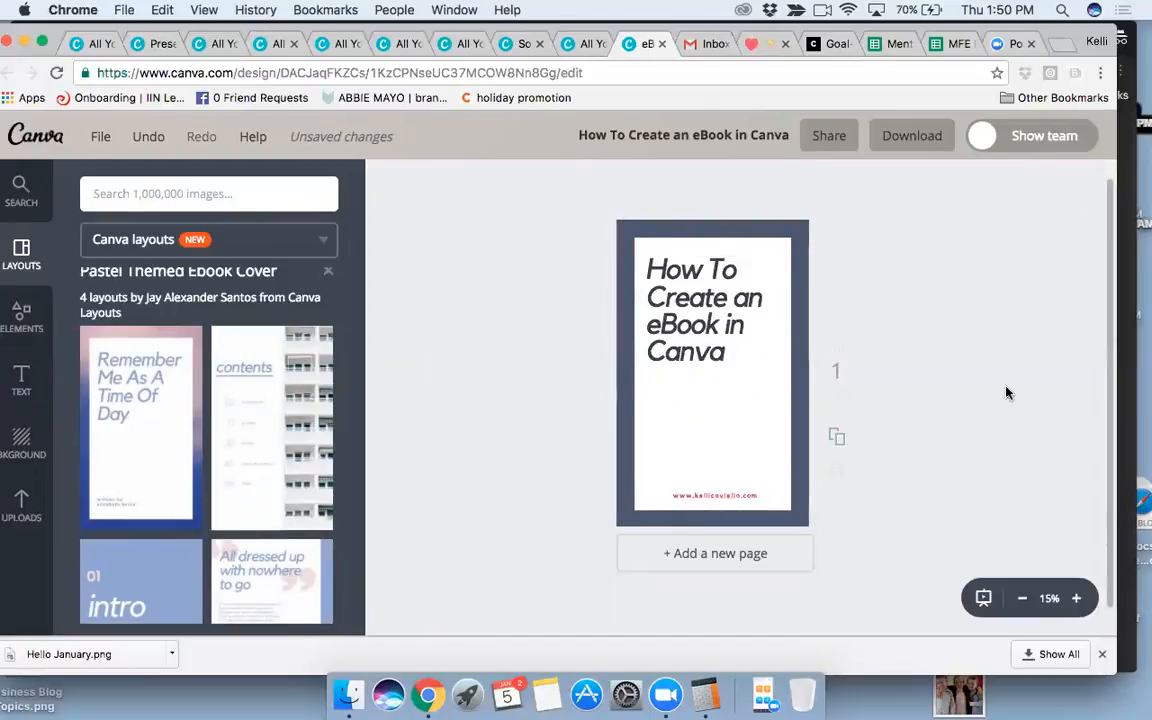
# Add a second page and apply the contents layout from the Pastel Themed Ebook Cover set.
pyautogui.scroll(-1, 1007, 393)
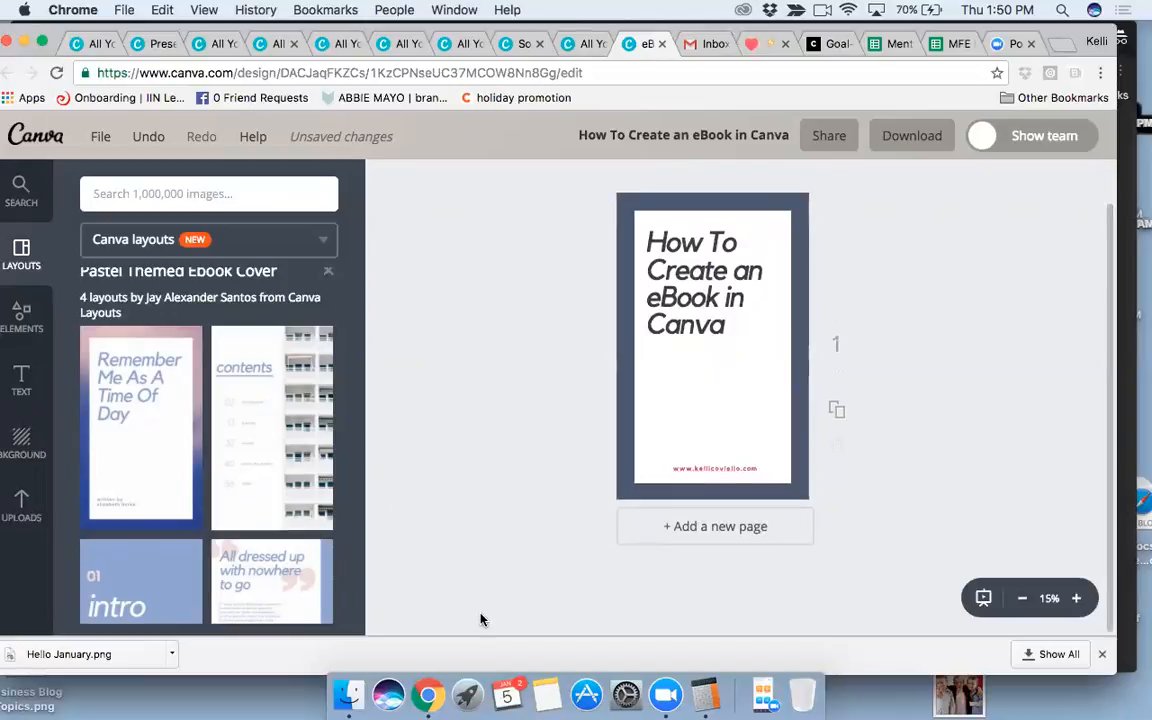
pyautogui.click(672, 531)
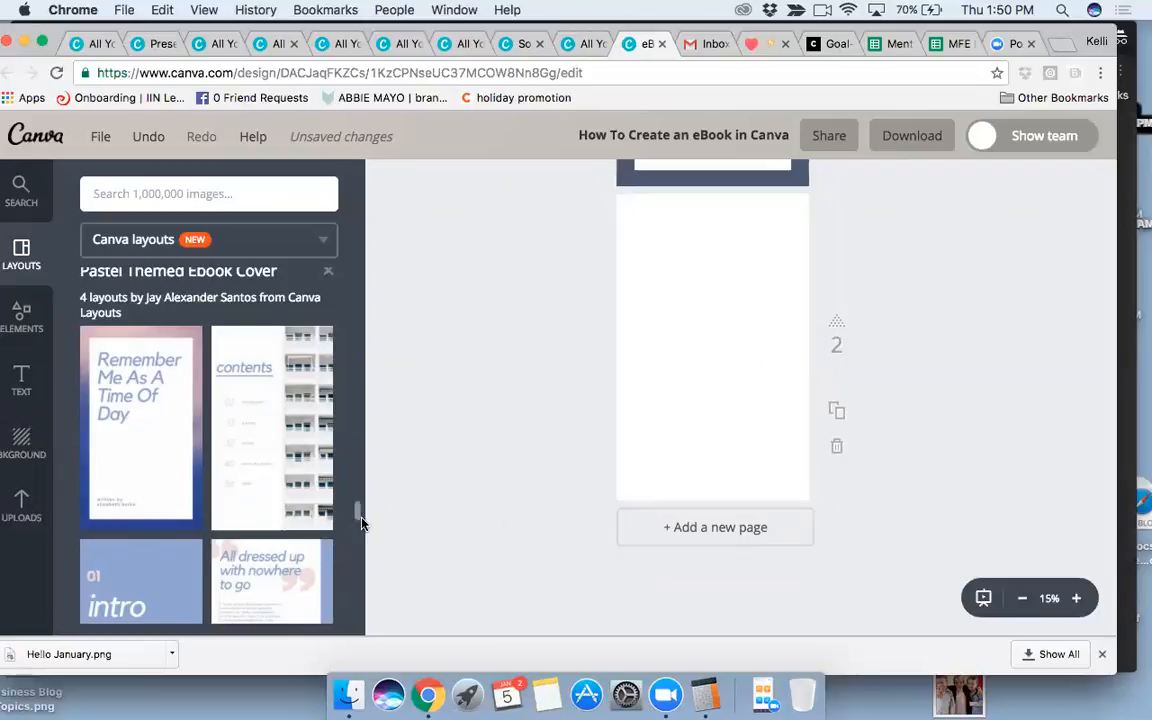
pyautogui.scroll(-3, 359, 517)
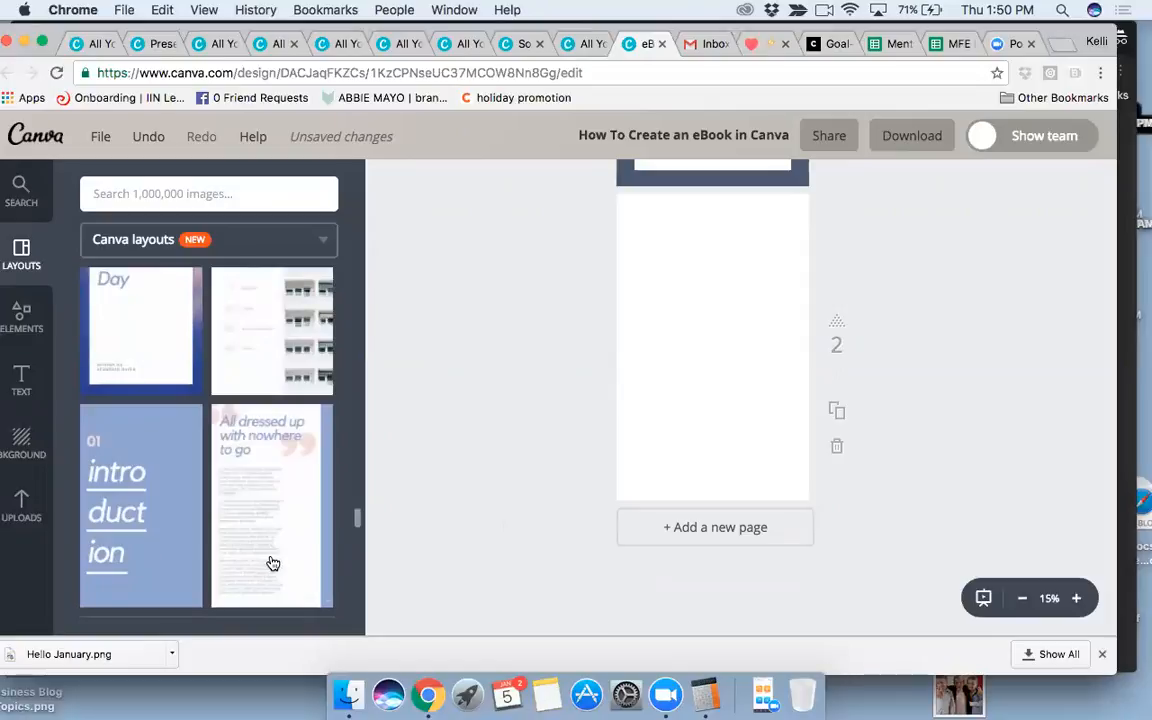
pyautogui.click(255, 332)
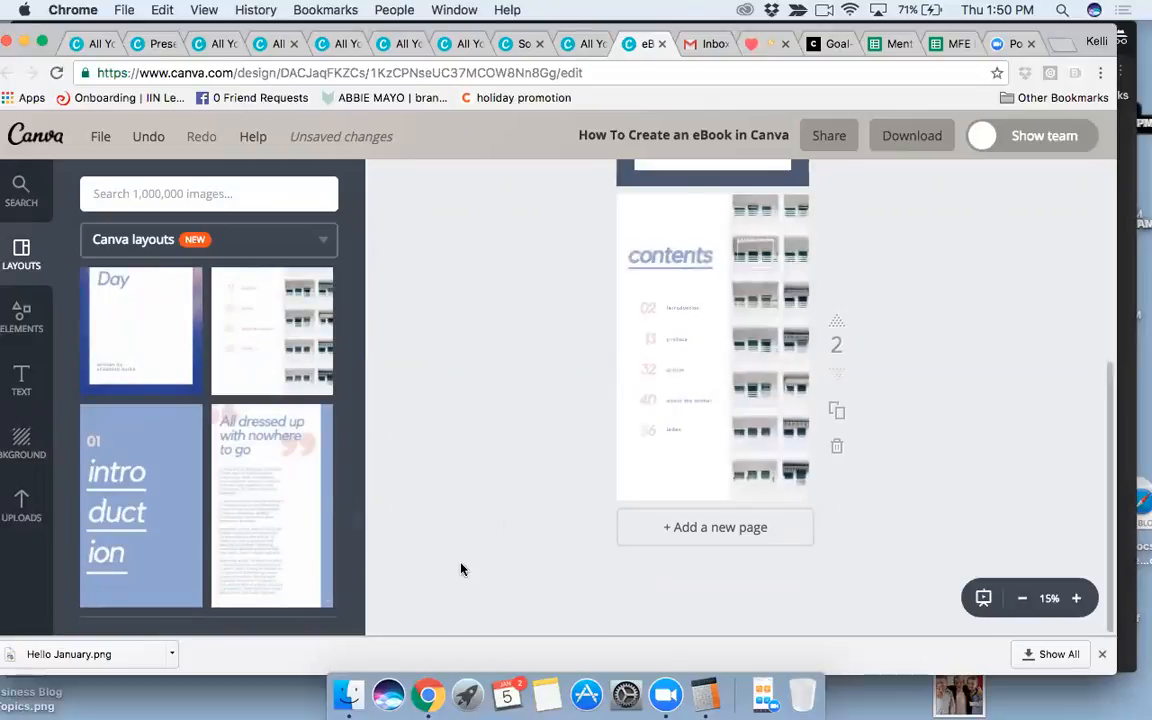
# Recolour the "contents" heading on page 2 with the navy blue from the primary palette.
pyautogui.click(646, 256)
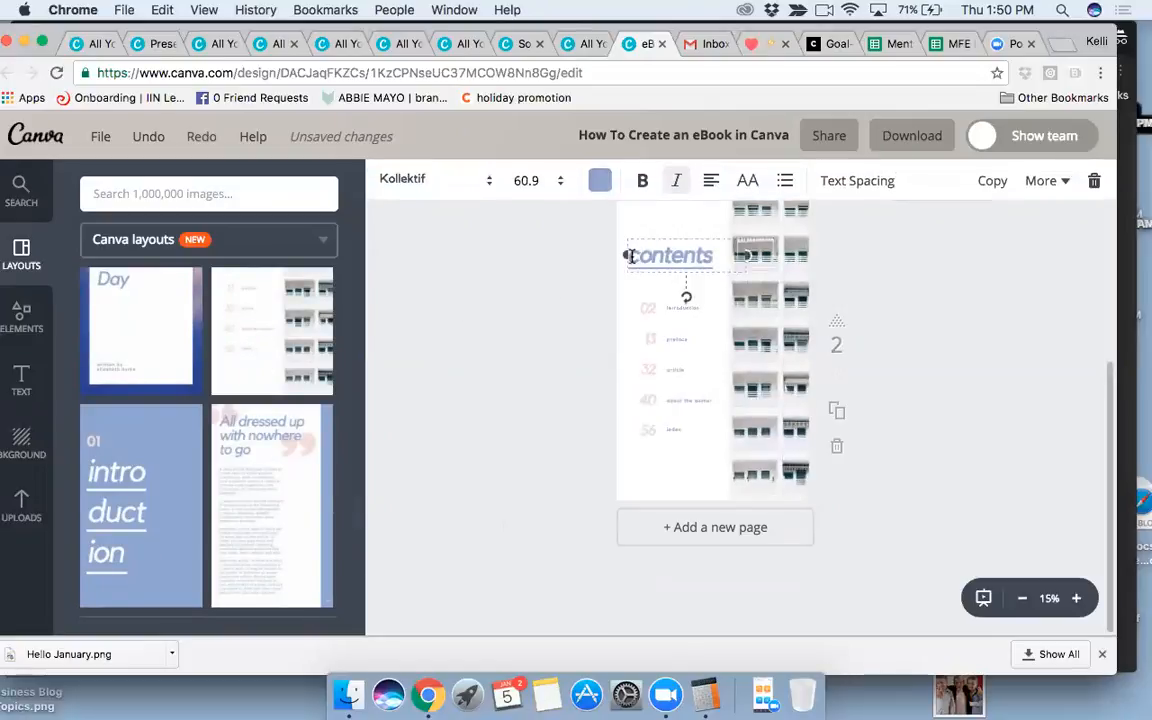
pyautogui.moveTo(635, 256); pyautogui.dragTo(716, 258)
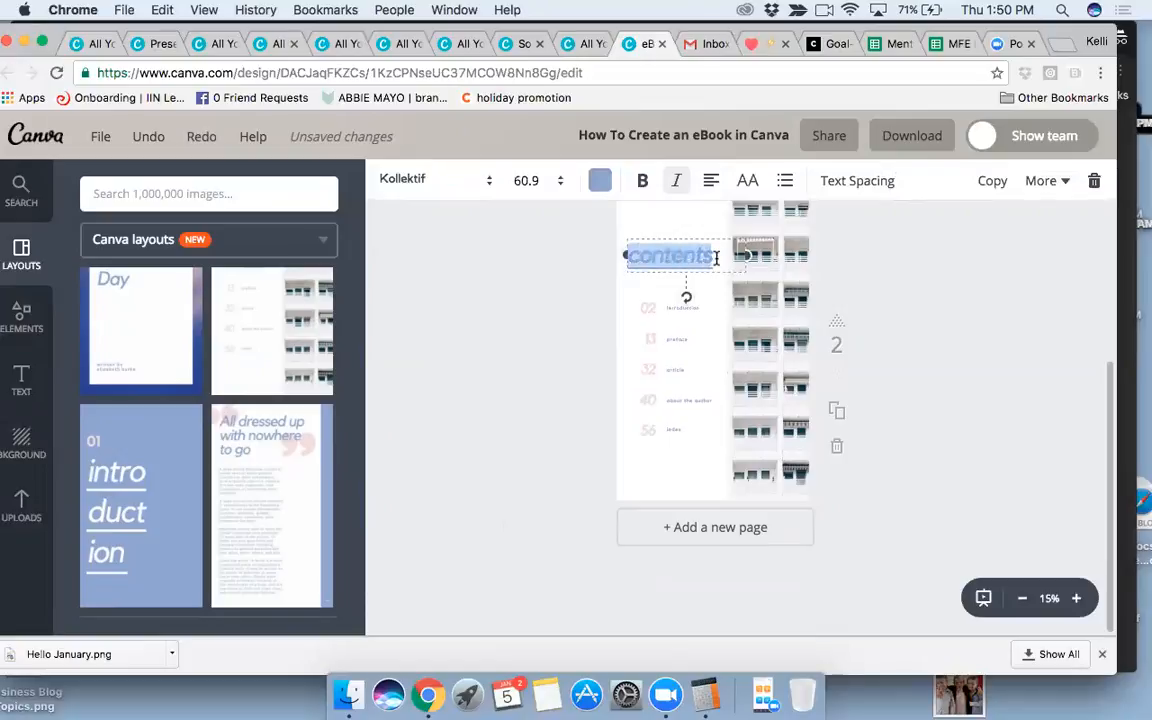
pyautogui.click(600, 183)
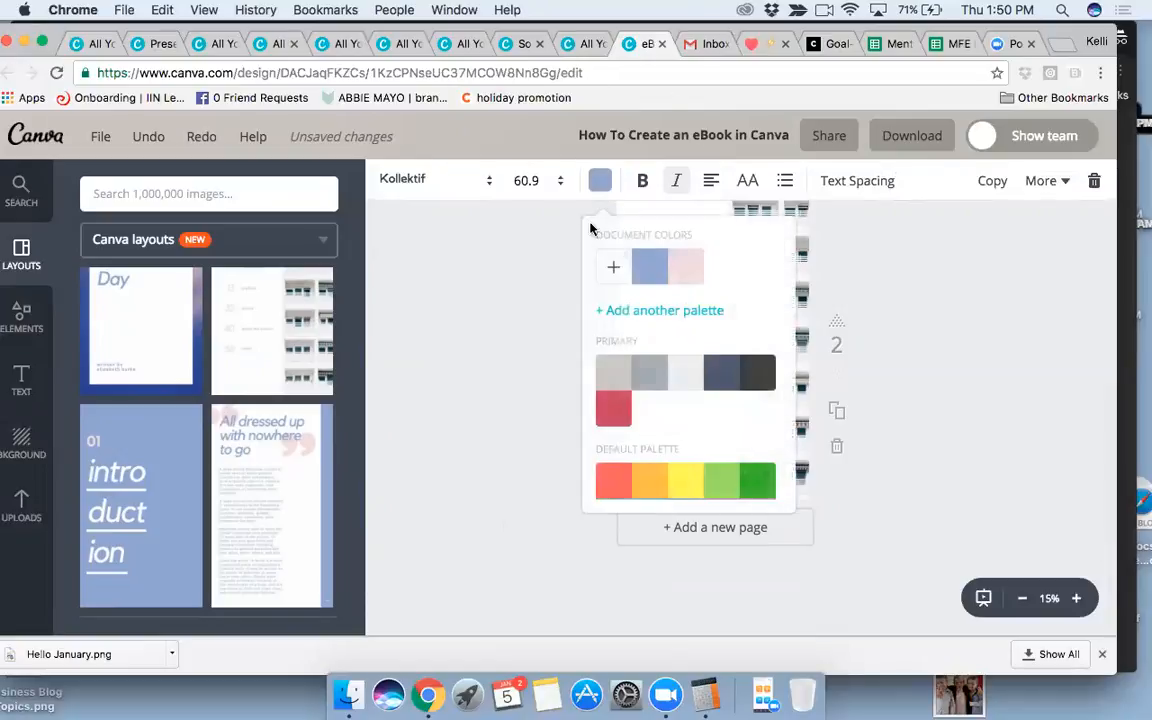
pyautogui.click(726, 387)
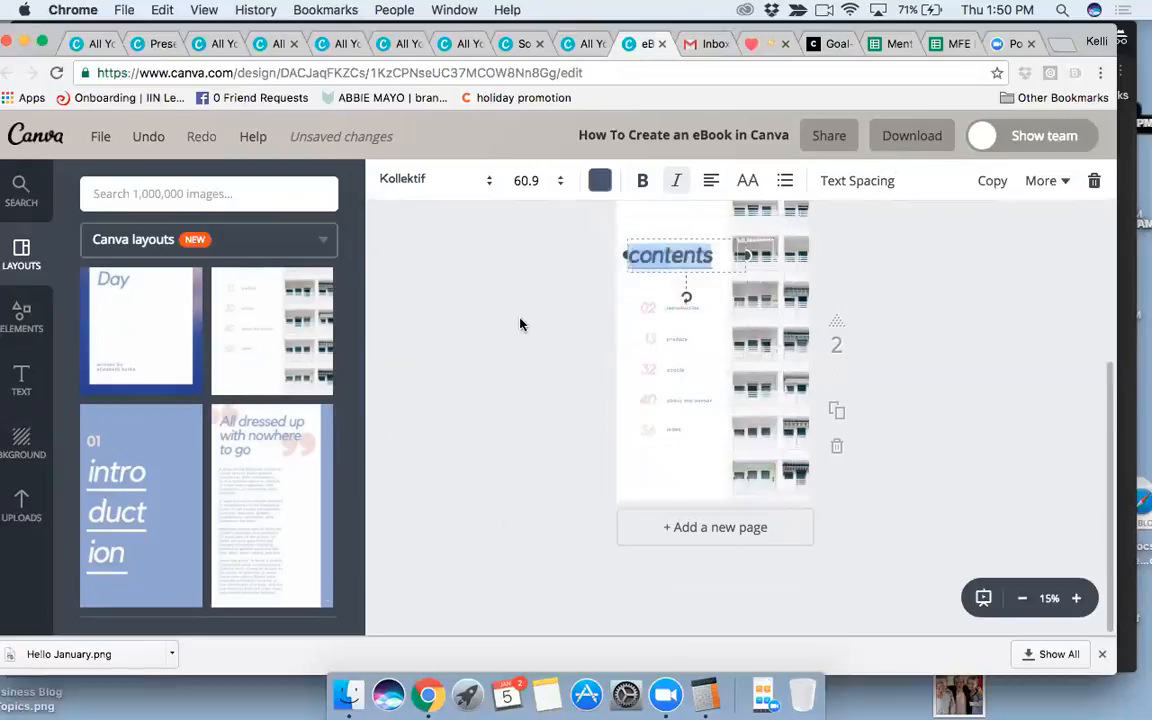
# Replace the building photo on the contents page with the uploaded photo of stacked books.
pyautogui.click(769, 423)
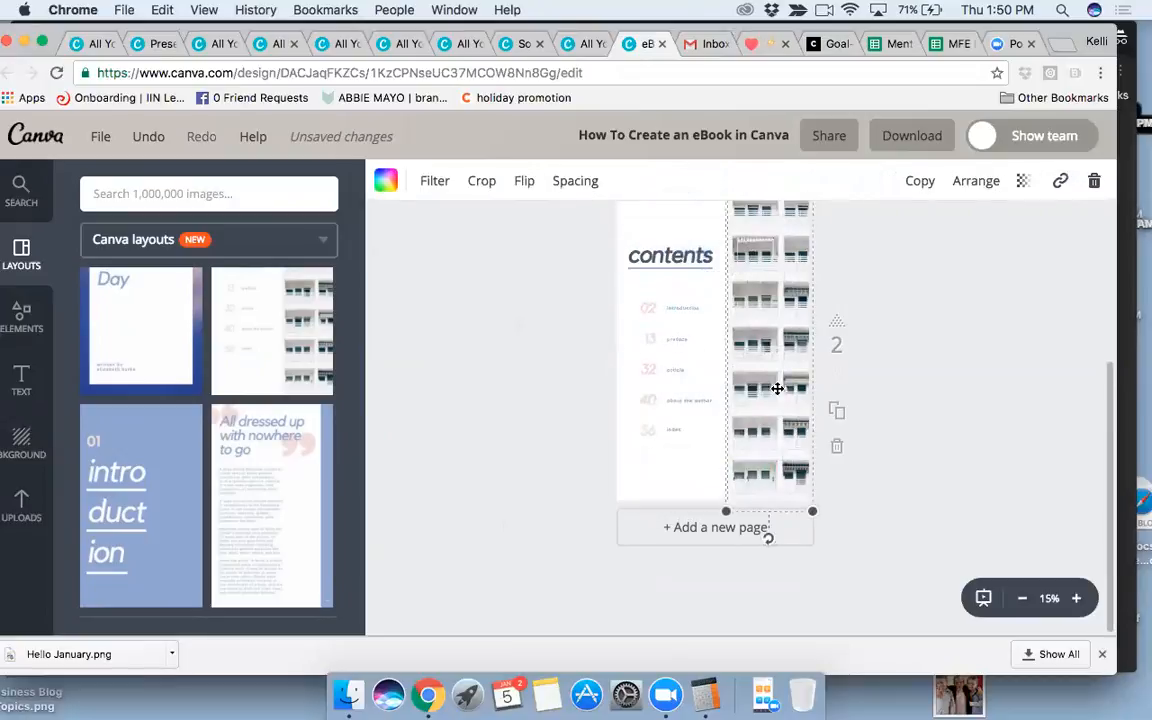
pyautogui.click(21, 500)
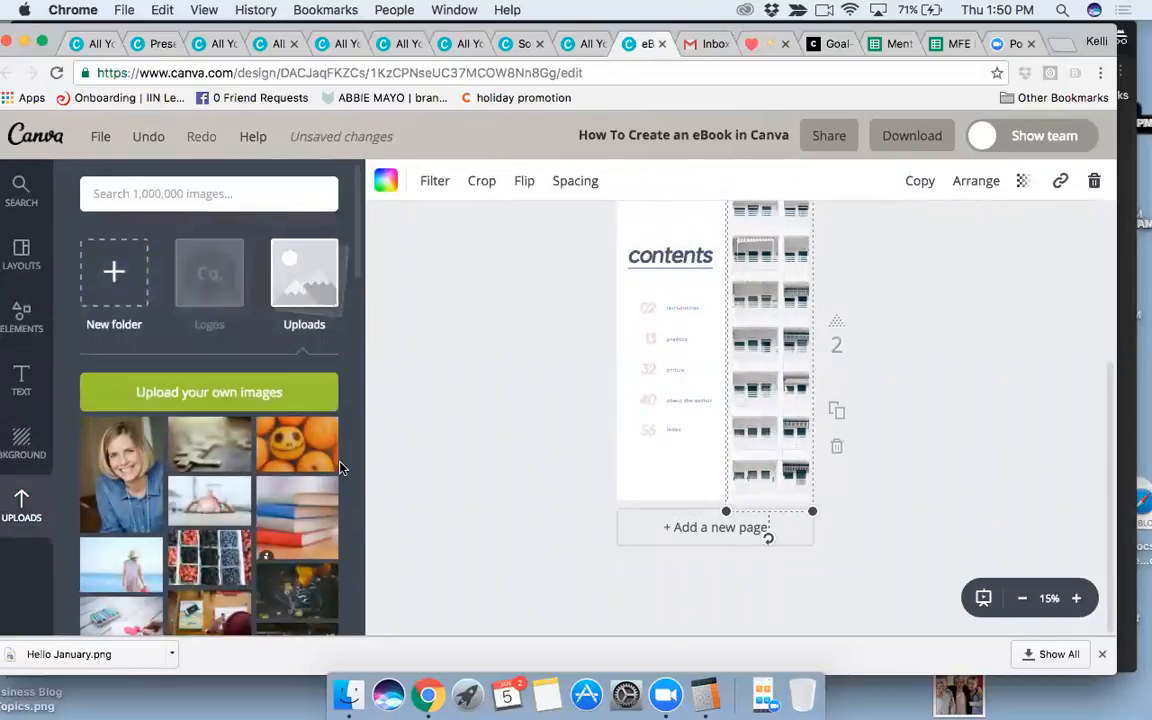
pyautogui.scroll(-5, 357, 310)
pyautogui.moveTo(297, 265); pyautogui.dragTo(760, 340)
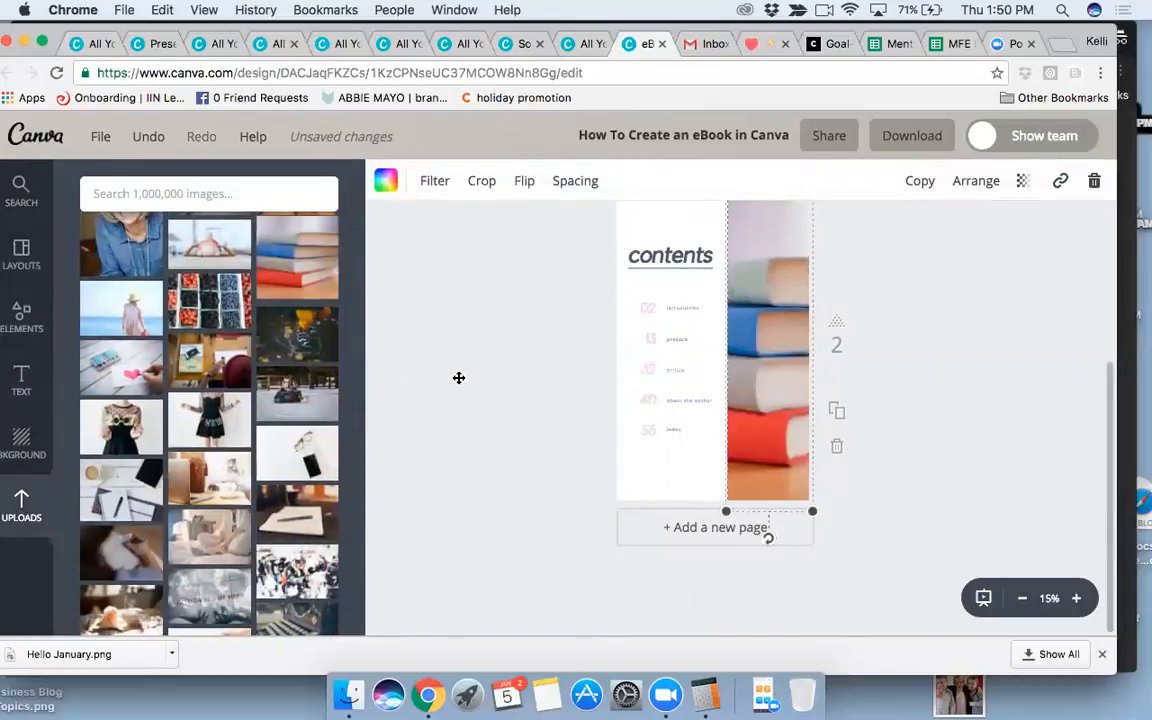
pyautogui.click(549, 400)
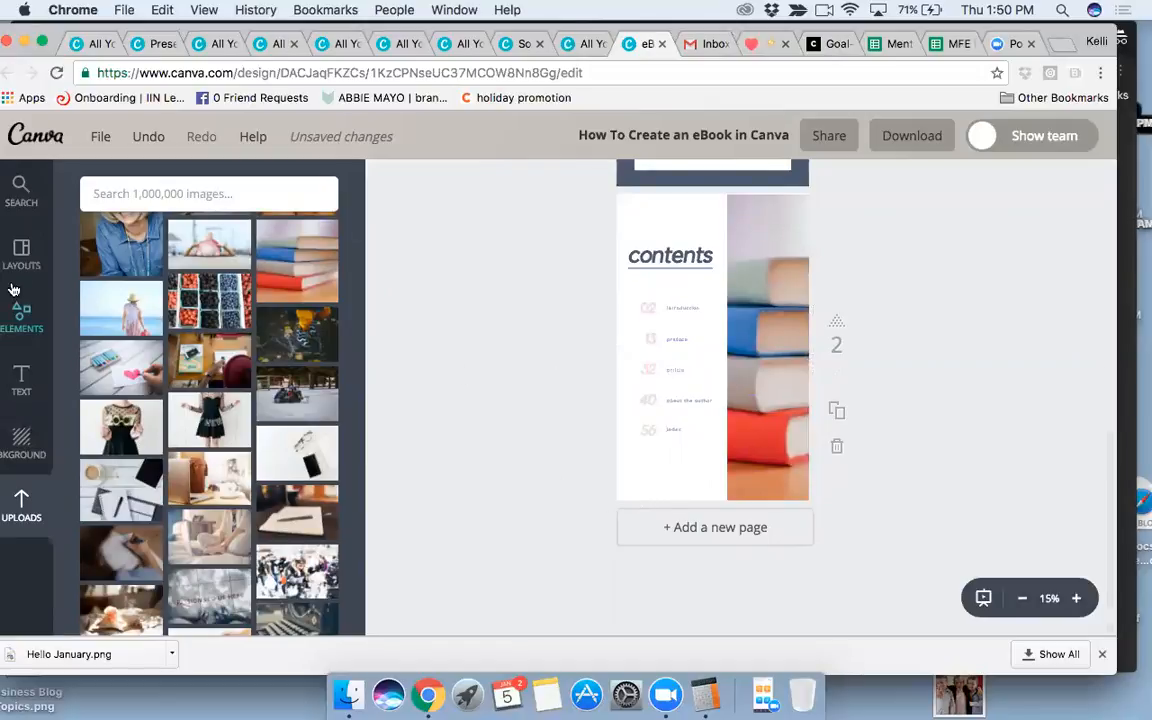
# Open the Pizza Dough Ebook Cover layout set and replace page 2's content with its "Health Benefits of Berries" layout.
pyautogui.click(21, 255)
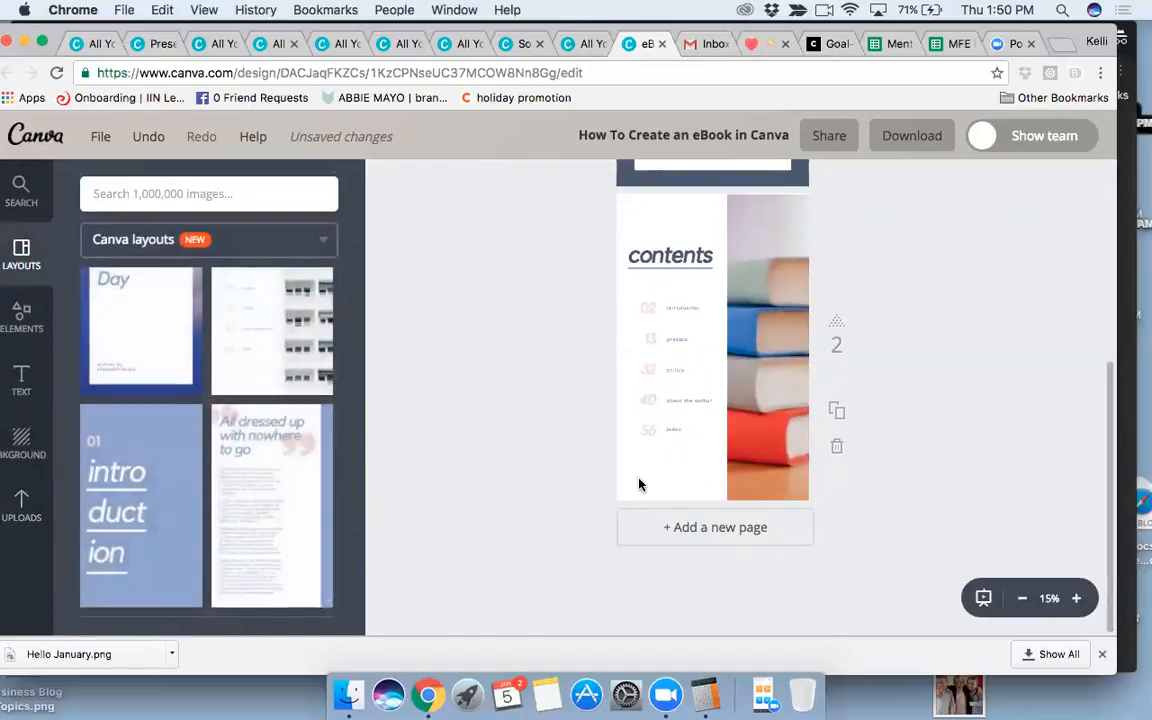
pyautogui.scroll(-4, 358, 520)
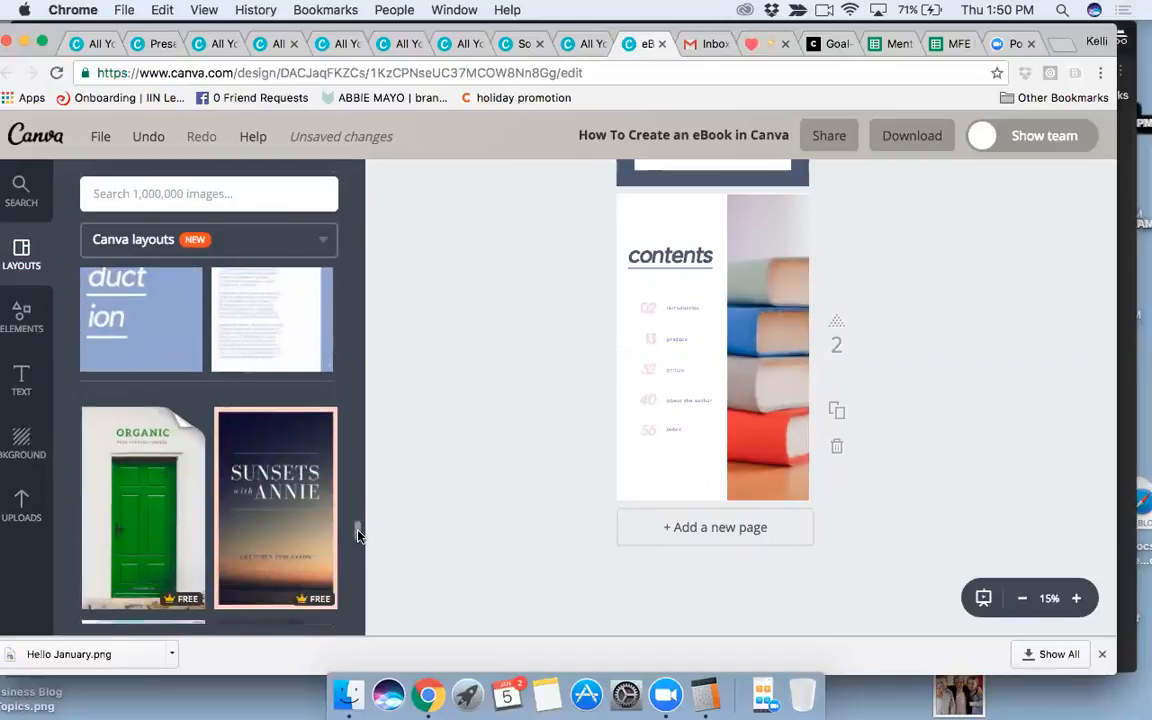
pyautogui.click(189, 430)
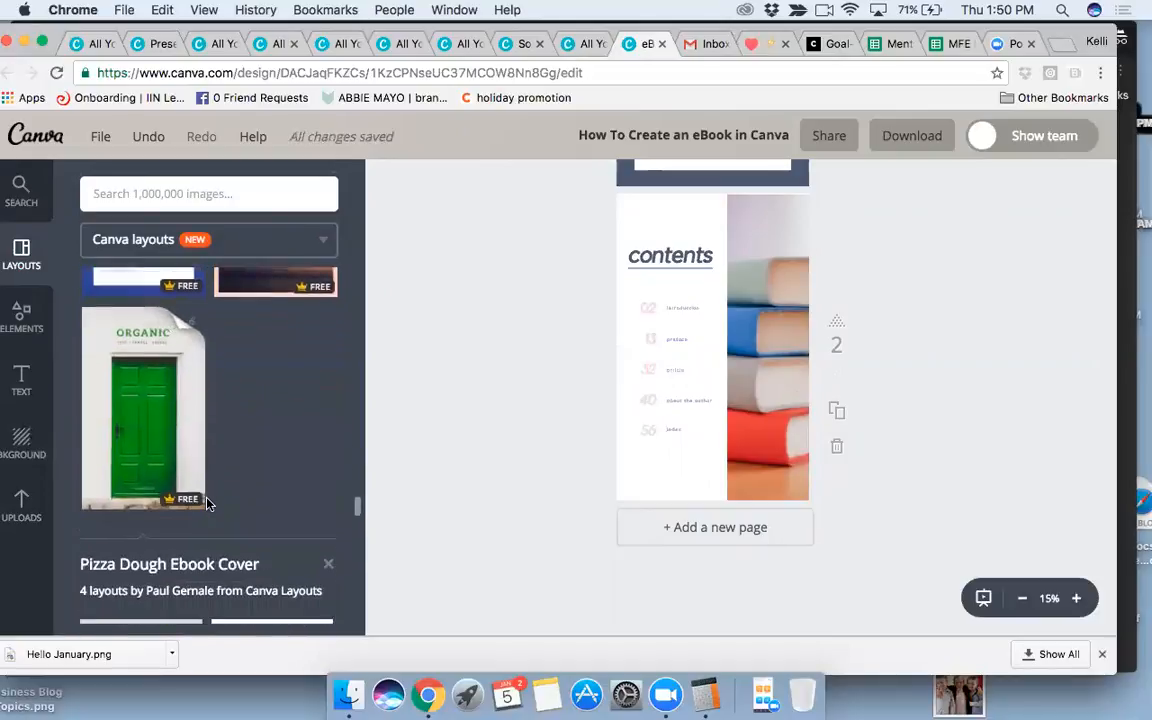
pyautogui.scroll(-6, 355, 504)
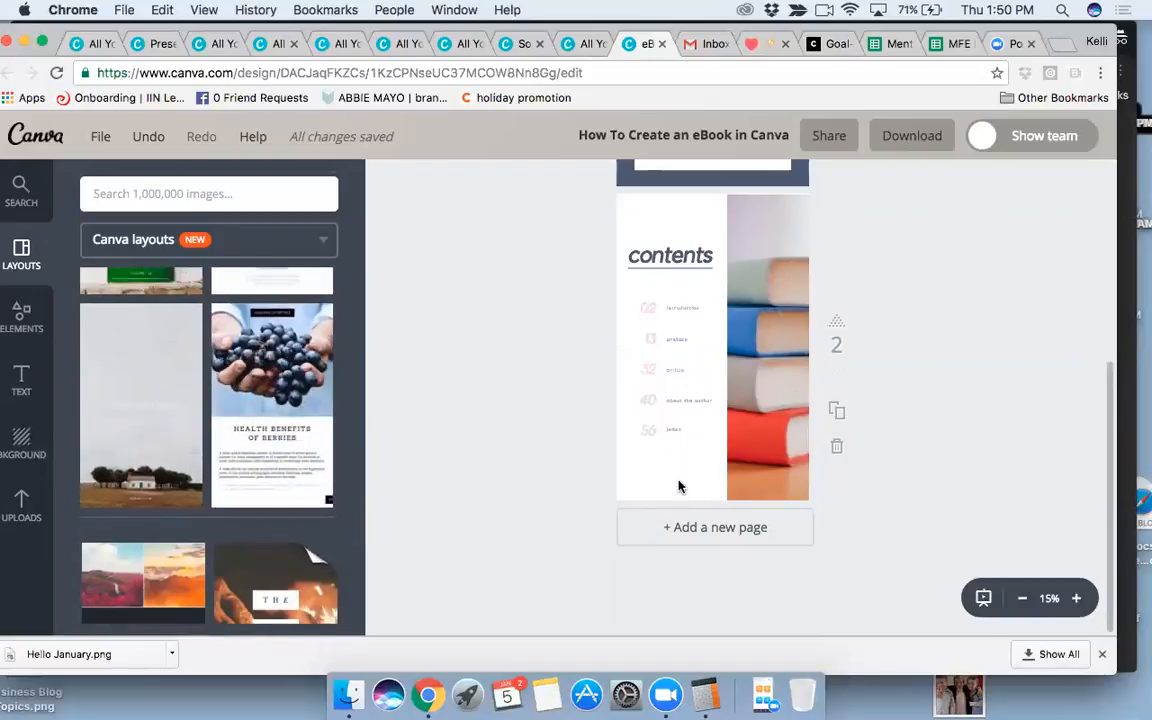
pyautogui.click(296, 394)
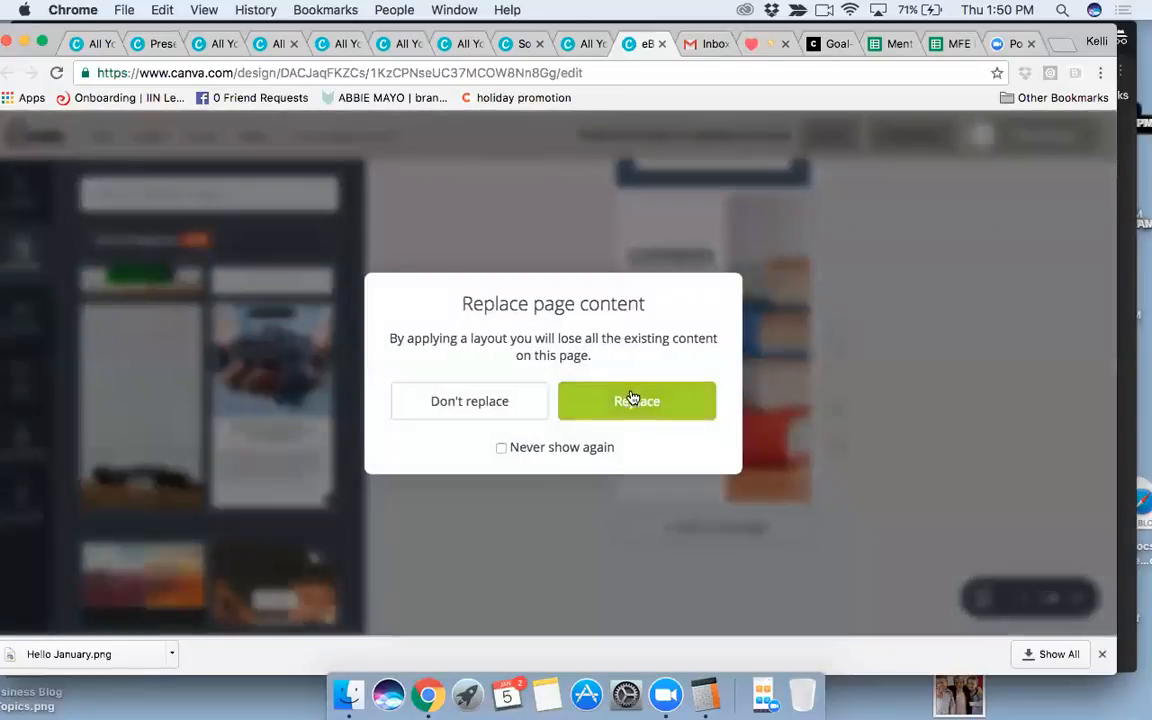
pyautogui.click(663, 411)
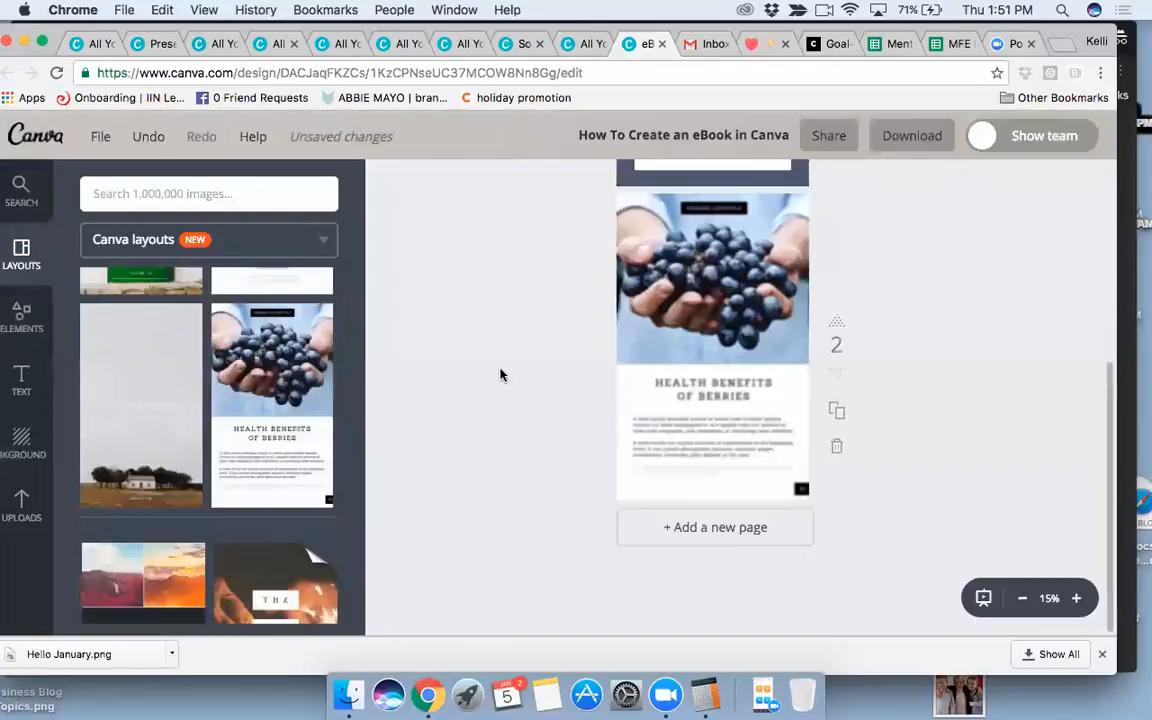
# Replace the berries photo on page 2 with the uploaded photo of a black-skirted figure holding a "NEW" sign.
pyautogui.click(21, 503)
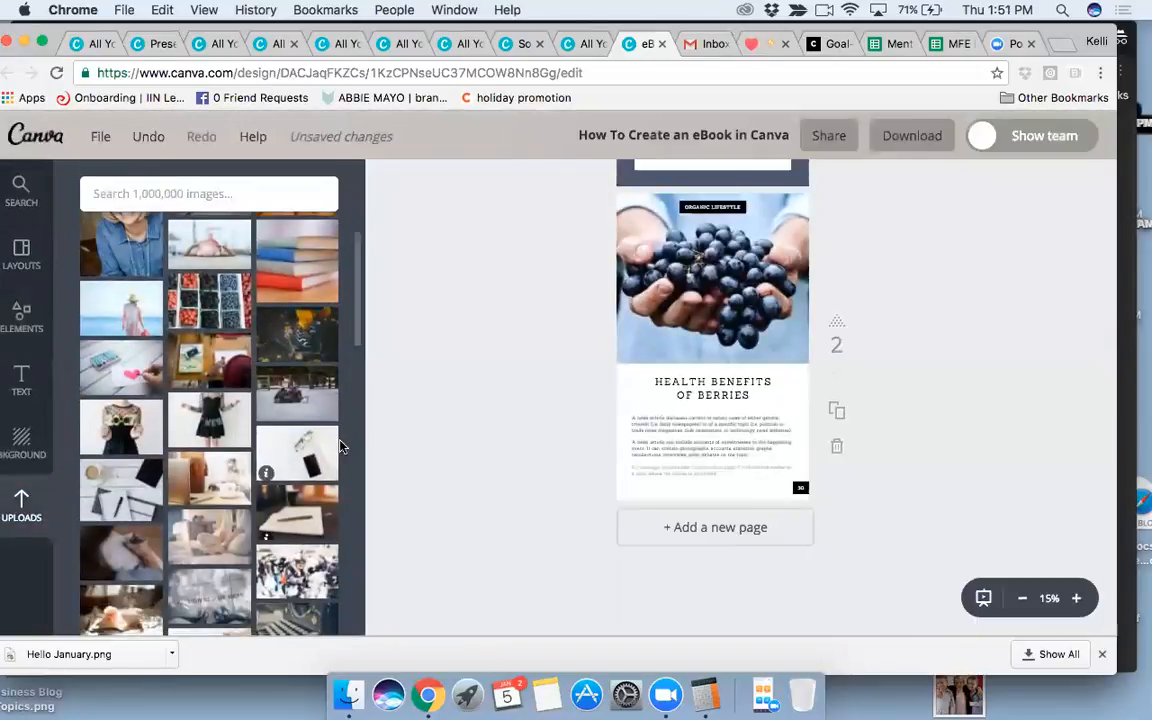
pyautogui.moveTo(214, 412); pyautogui.dragTo(720, 265)
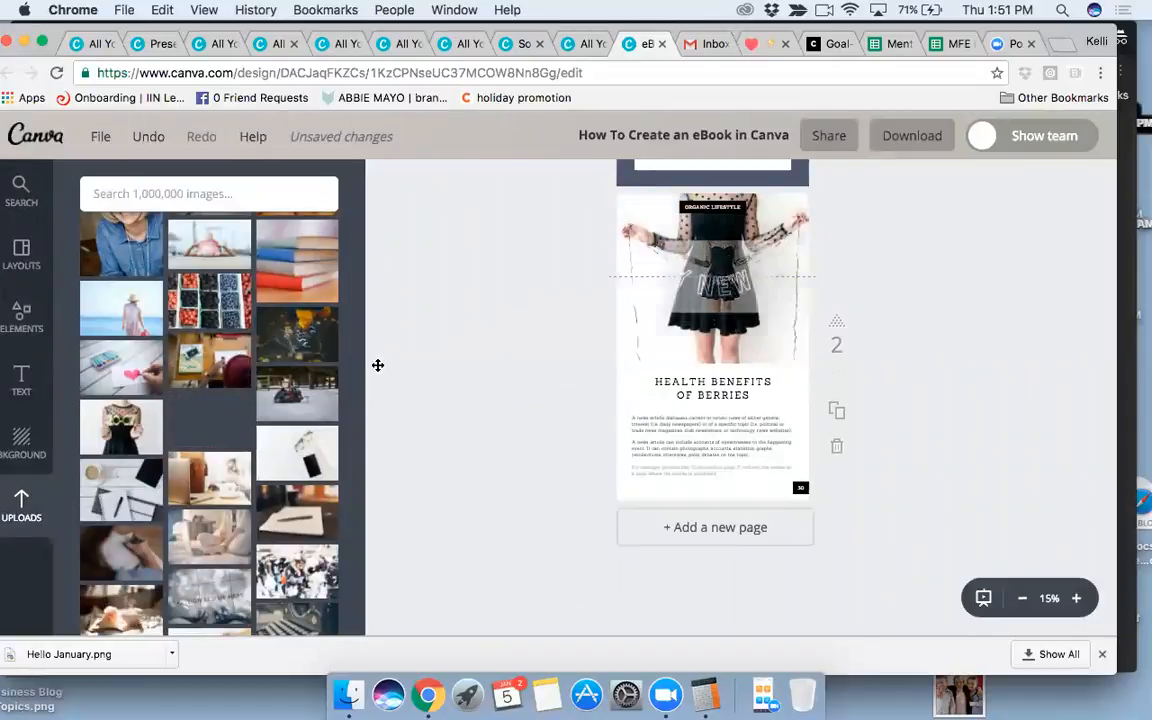
# Shorten the photo on page 2 from its lower edge and move the "Health Benefits of Berries" heading and body text up beneath it.
pyautogui.click(535, 575)
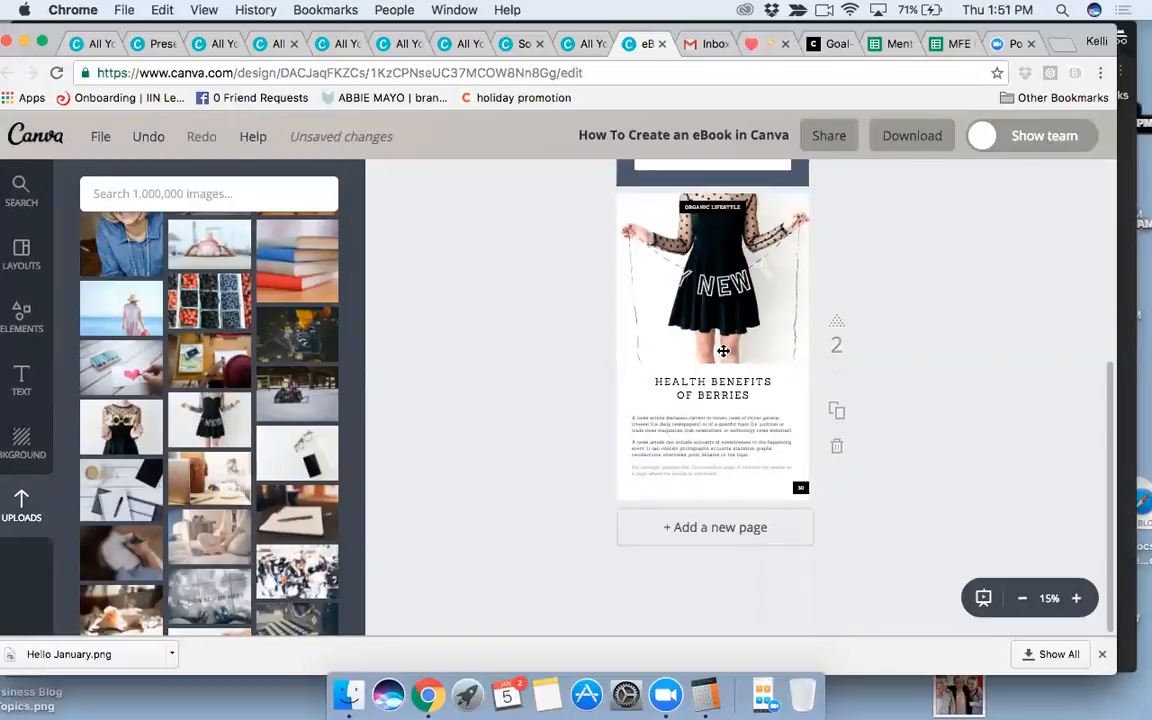
pyautogui.click(723, 351)
pyautogui.moveTo(810, 358); pyautogui.dragTo(810, 302)
pyautogui.moveTo(740, 387); pyautogui.dragTo(736, 324)
pyautogui.moveTo(729, 439); pyautogui.dragTo(729, 372)
pyautogui.moveTo(1110, 445)
pyautogui.mouseDown()
pyautogui.moveTo(1107, 347)
pyautogui.moveTo(1111, 447)
pyautogui.mouseUp()
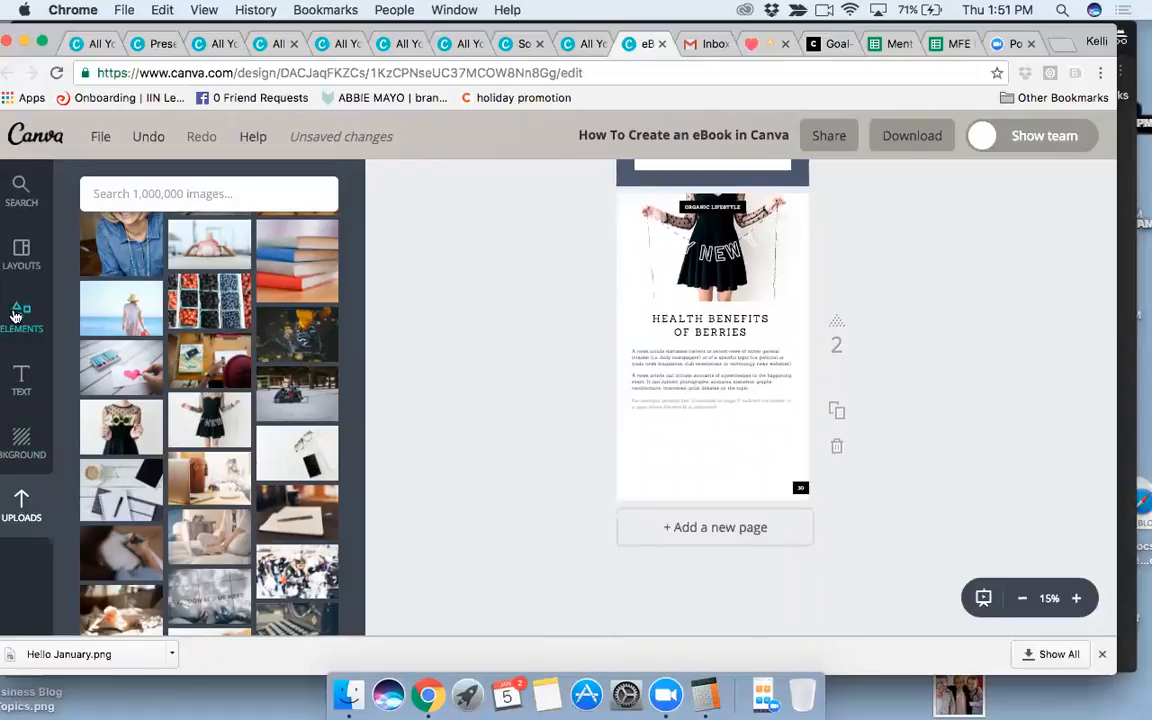
# Add page 3 and apply the "Chapter Three" wheat field layout from the The Visitor Thriller Ebook Cover set.
pyautogui.click(20, 255)
pyautogui.click(643, 540)
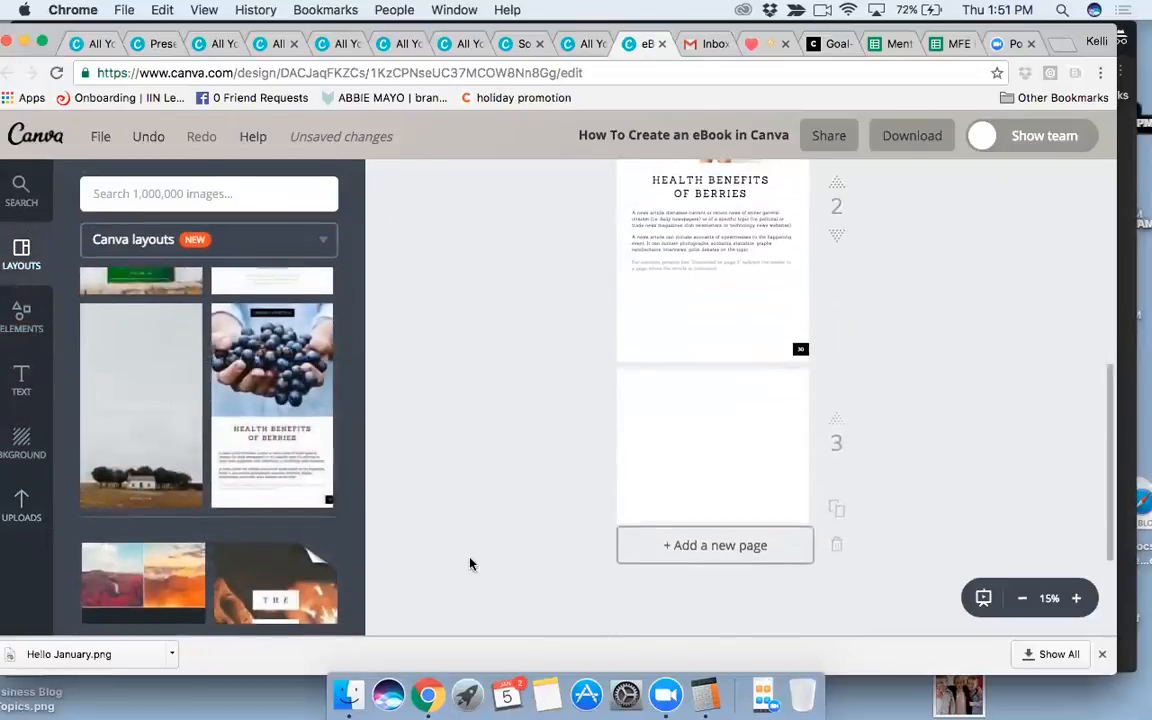
pyautogui.moveTo(134, 427)
pyautogui.mouseDown()
pyautogui.moveTo(496, 393)
pyautogui.moveTo(351, 430)
pyautogui.moveTo(126, 424)
pyautogui.mouseUp()
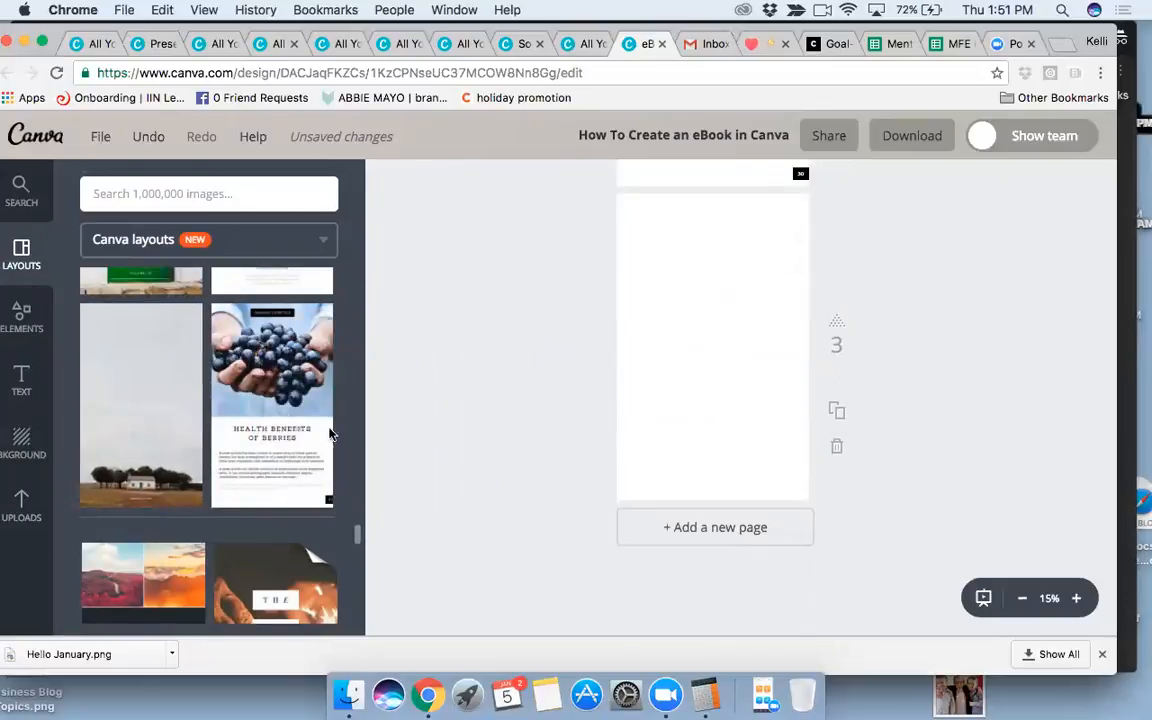
pyautogui.moveTo(358, 531)
pyautogui.mouseDown()
pyautogui.moveTo(358, 550)
pyautogui.moveTo(359, 536)
pyautogui.mouseUp()
pyautogui.click(320, 480)
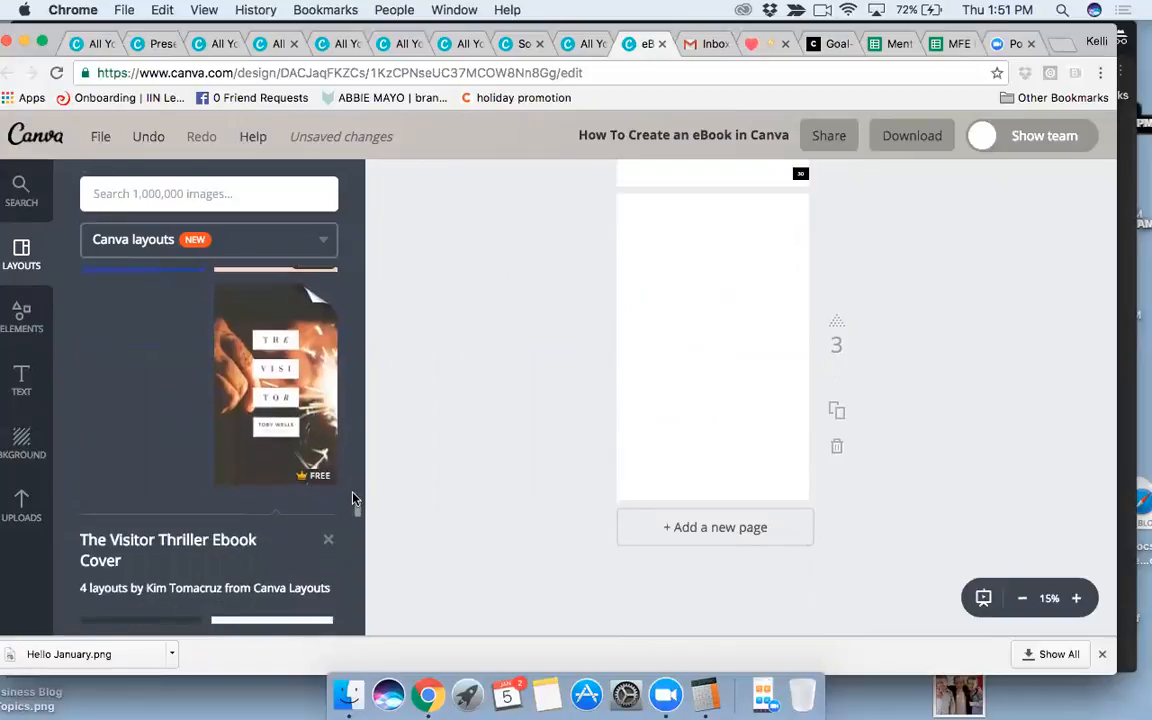
pyautogui.scroll(-5, 355, 501)
pyautogui.moveTo(358, 523); pyautogui.dragTo(358, 535)
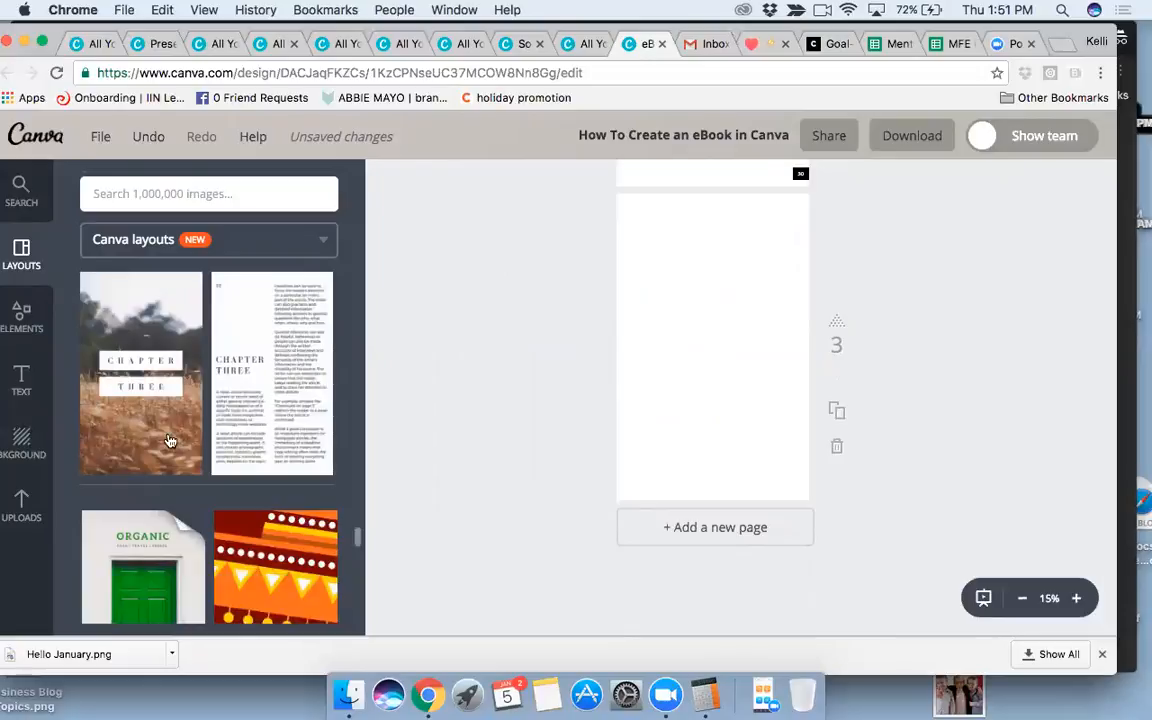
pyautogui.click(170, 439)
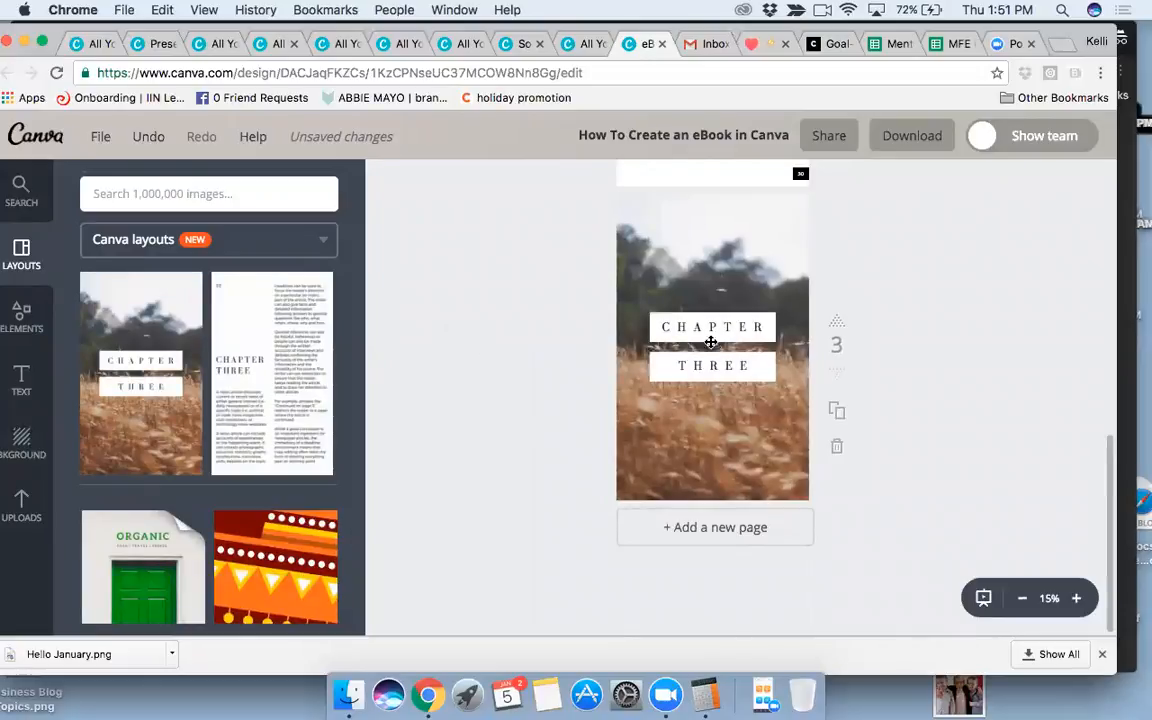
# Set the font of the "CHAPTER" text on page 3 to Merriweather.
pyautogui.click(704, 329)
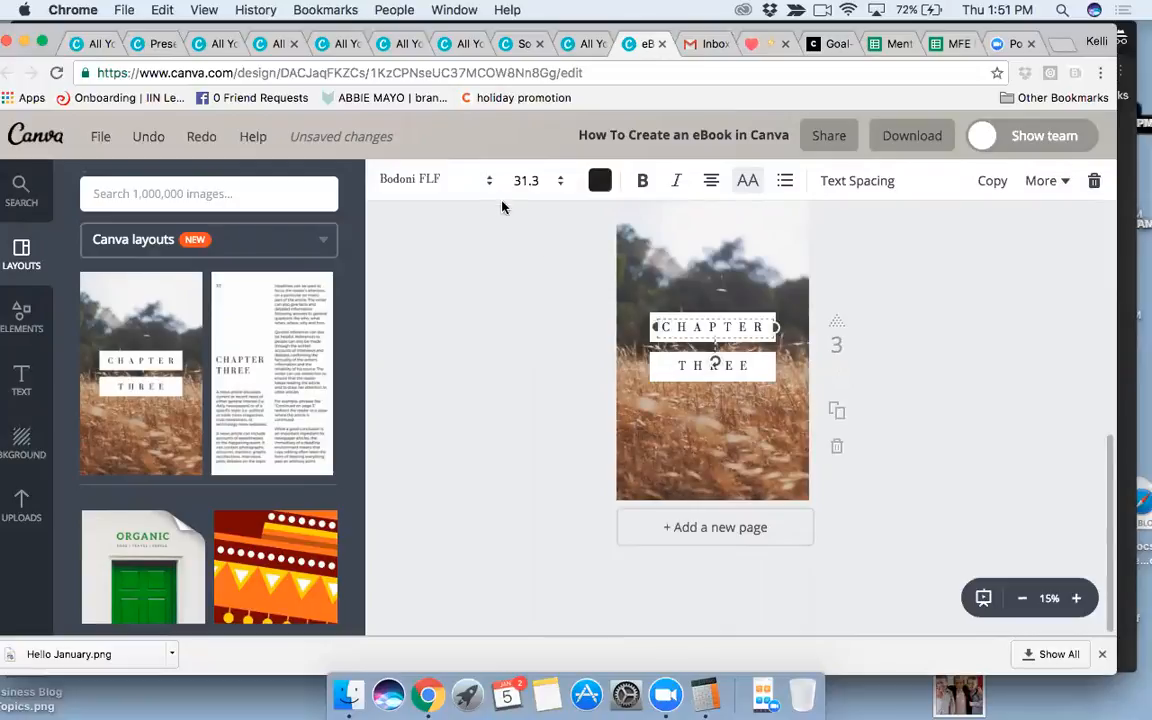
pyautogui.click(476, 182)
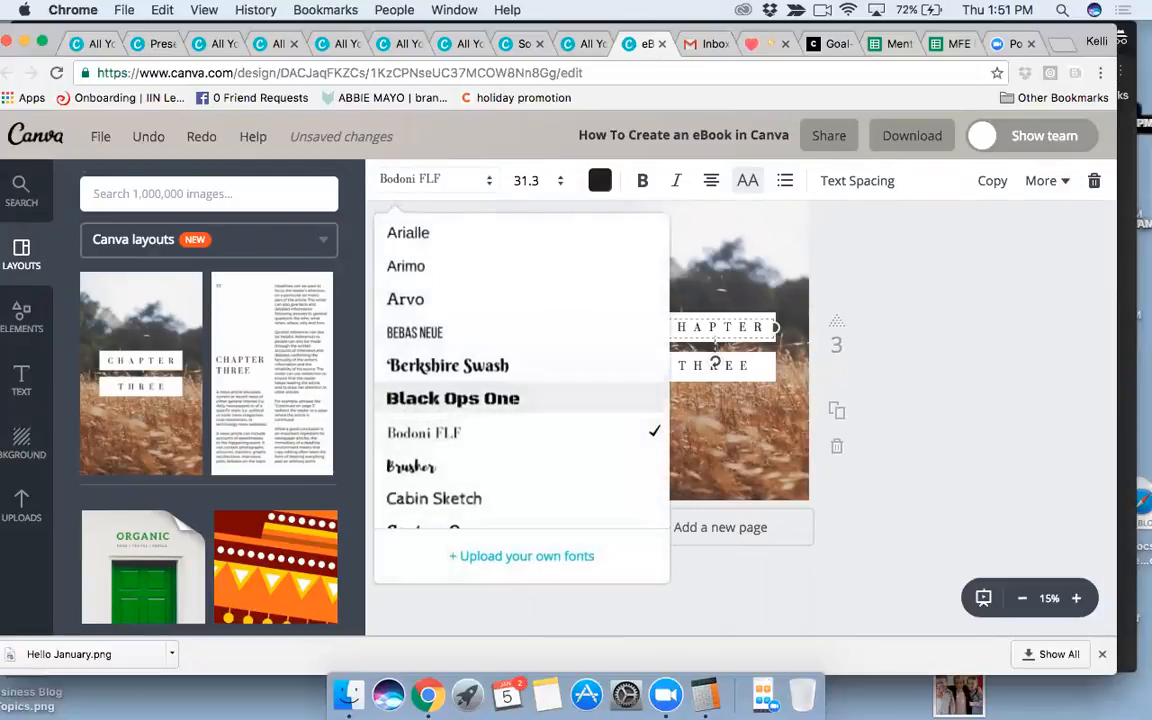
pyautogui.scroll(3, 620, 320)
pyautogui.scroll(3, 640, 240)
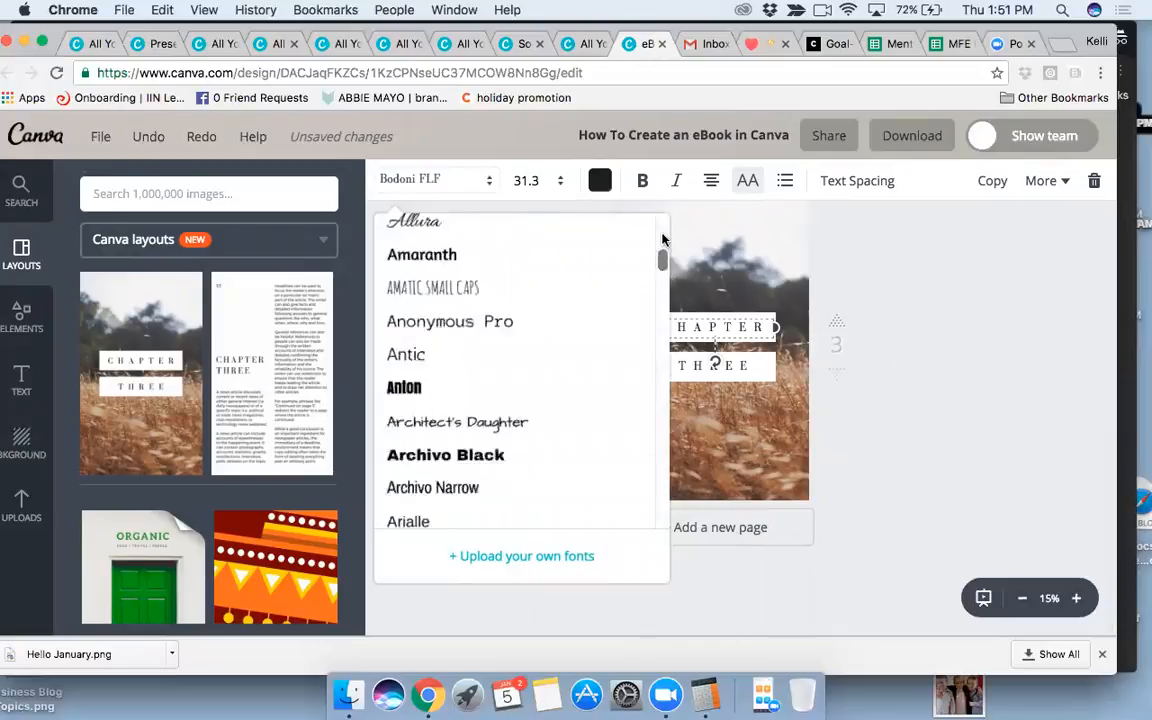
pyautogui.scroll(5, 661, 234)
pyautogui.click(522, 519)
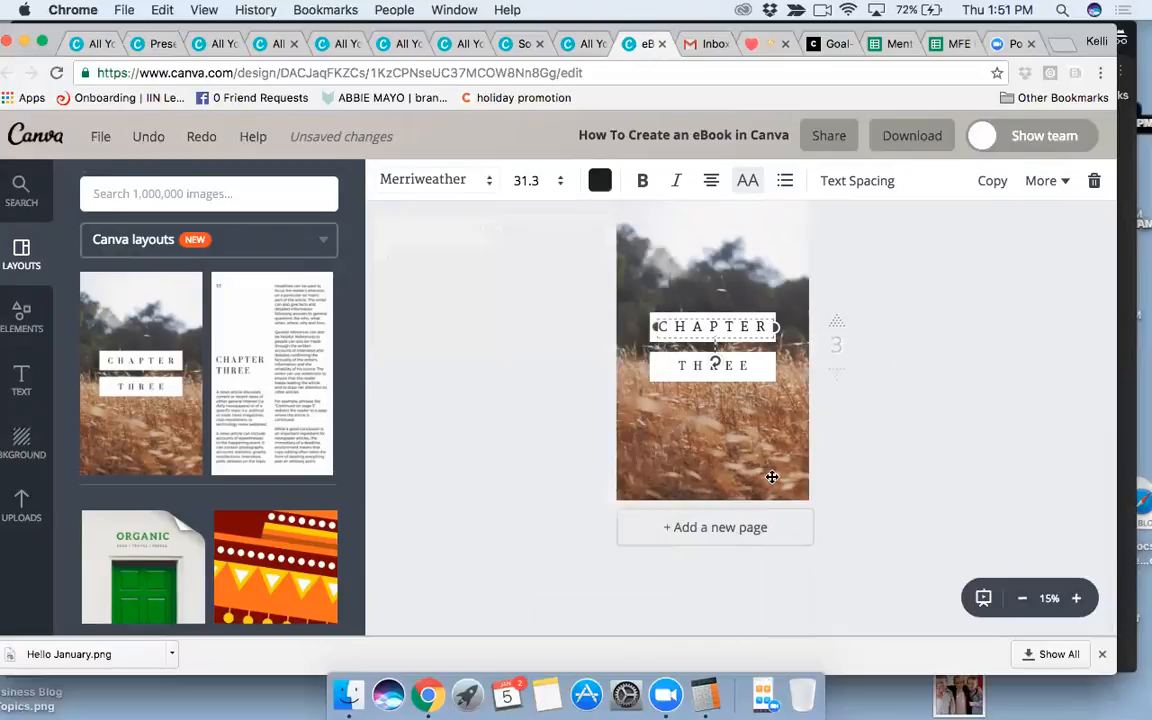
# Set the font of the "THREE" text on page 3 to Merriweather as well.
pyautogui.click(673, 365)
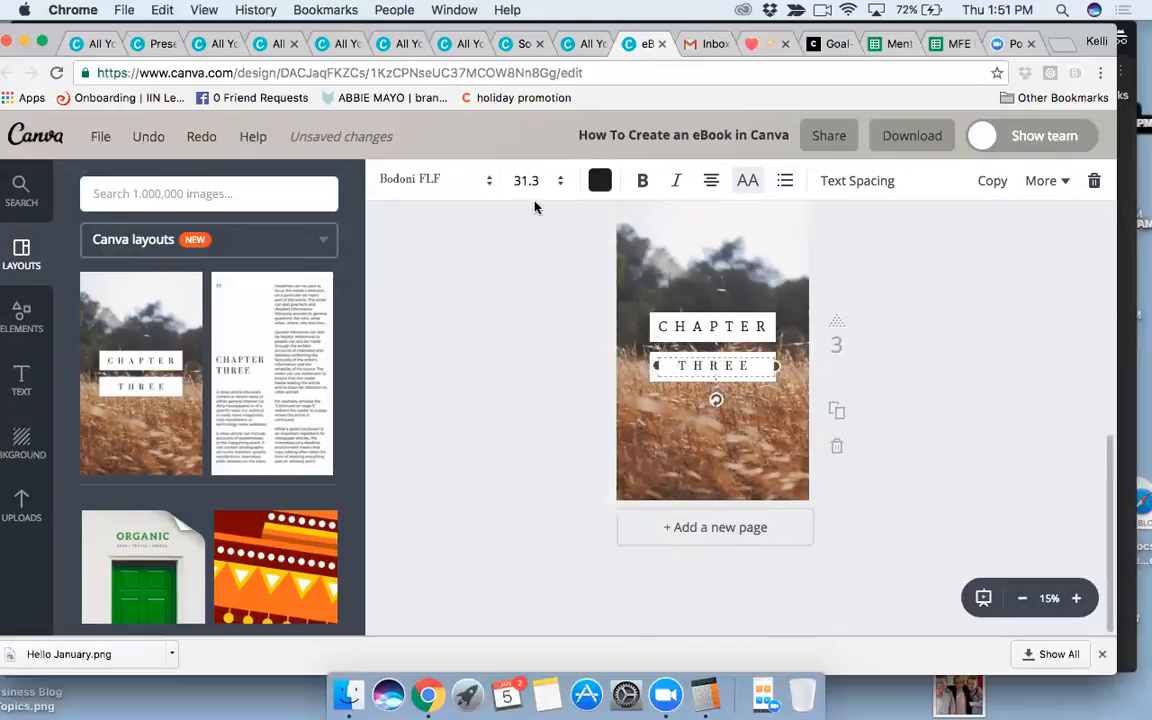
pyautogui.click(489, 181)
pyautogui.scroll(1, 450, 410)
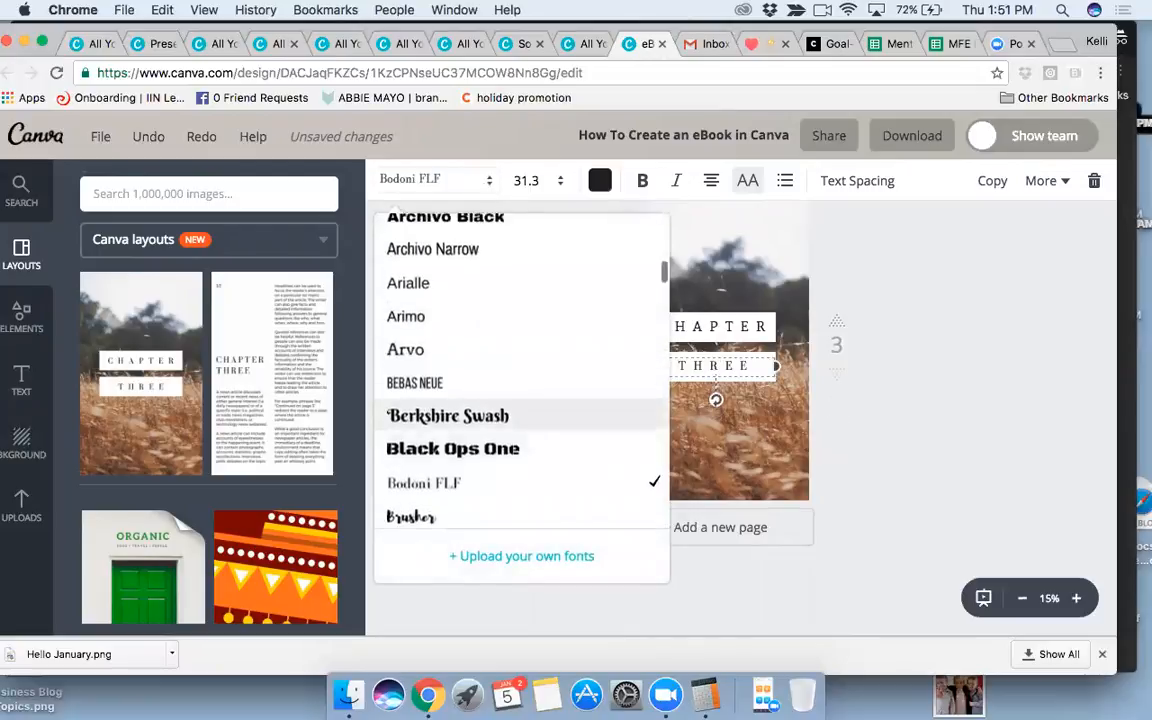
pyautogui.scroll(2, 530, 412)
pyautogui.moveTo(665, 267); pyautogui.dragTo(663, 231)
pyautogui.click(532, 306)
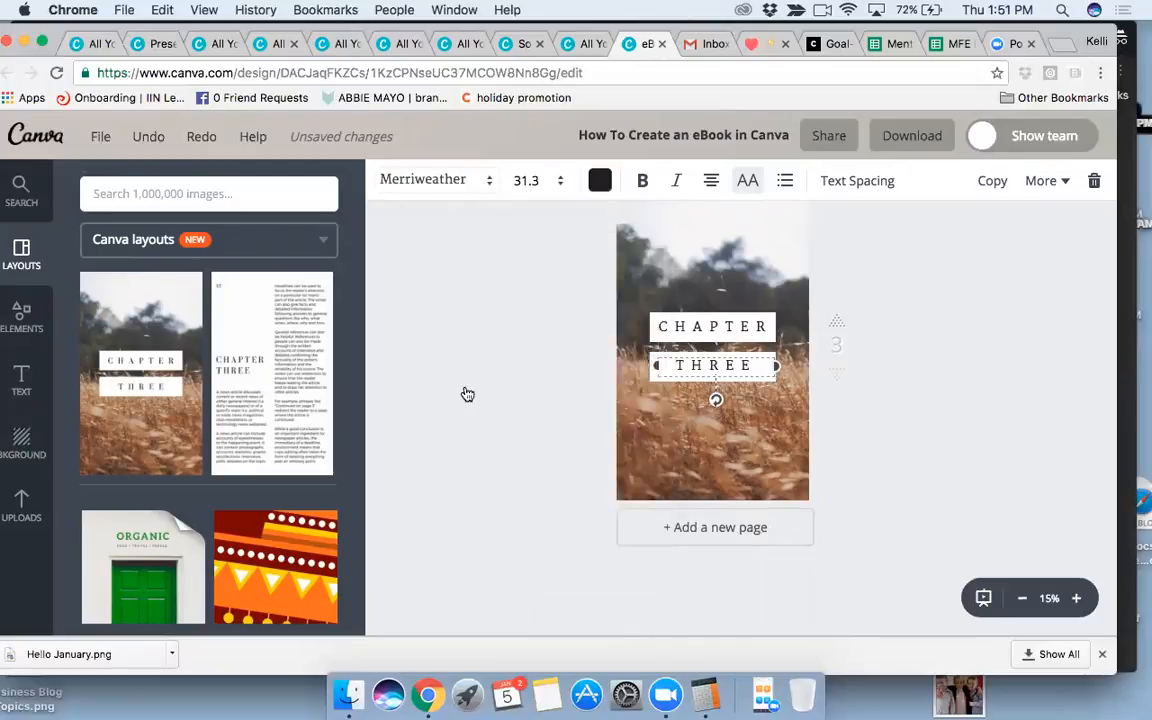
# Replace the wheat field background on page 3 with the uploaded glasses and phone photo, and shift the chapter title labels slightly down.
pyautogui.click(660, 453)
pyautogui.click(33, 522)
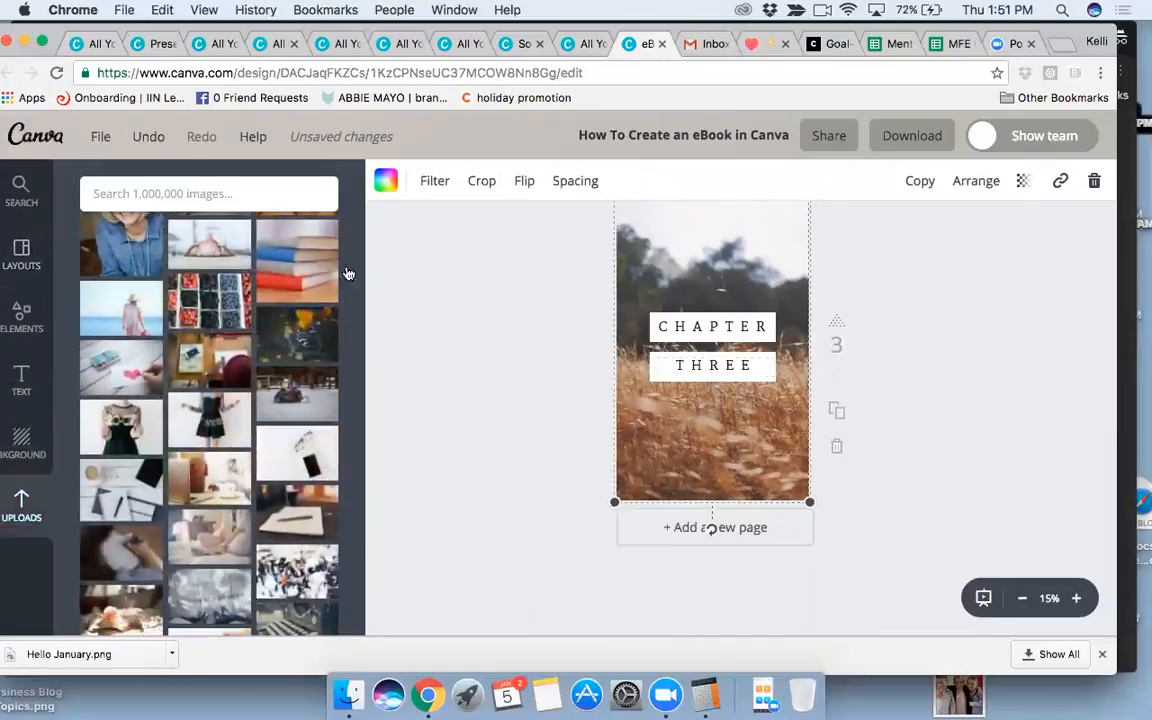
pyautogui.moveTo(298, 430); pyautogui.dragTo(696, 389)
pyautogui.moveTo(698, 336); pyautogui.dragTo(700, 354)
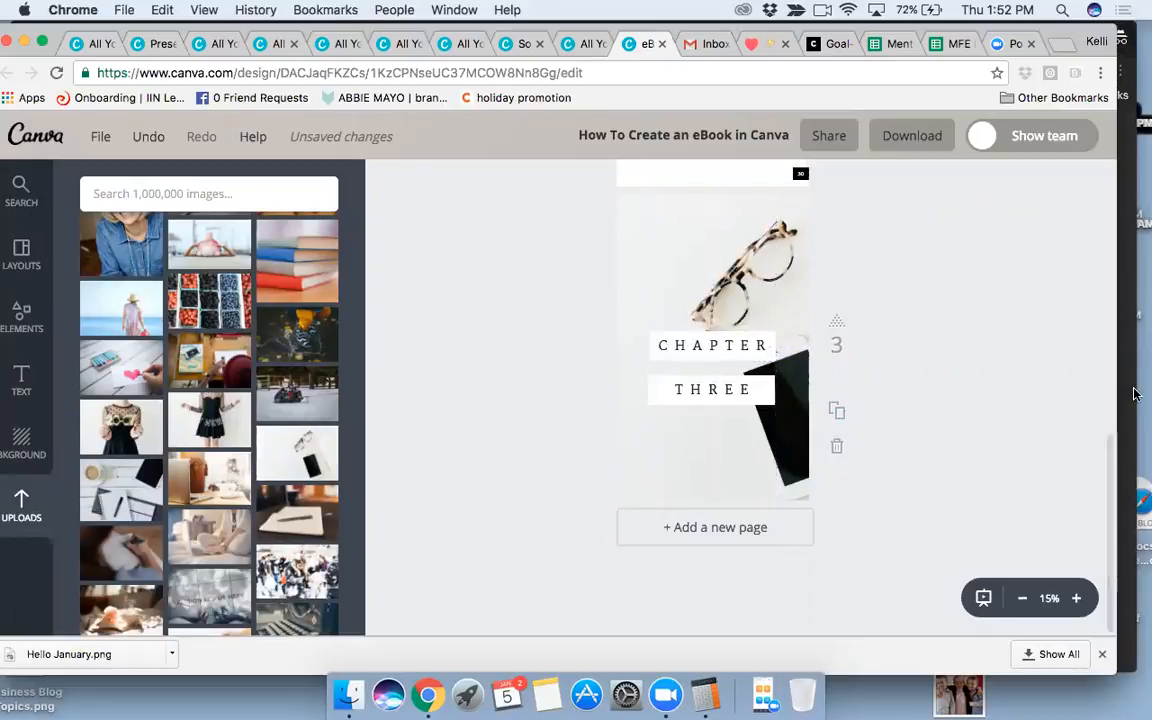
pyautogui.moveTo(1108, 519)
pyautogui.mouseDown()
pyautogui.moveTo(1092, 260)
pyautogui.moveTo(1108, 410)
pyautogui.moveTo(1100, 525)
pyautogui.mouseUp()
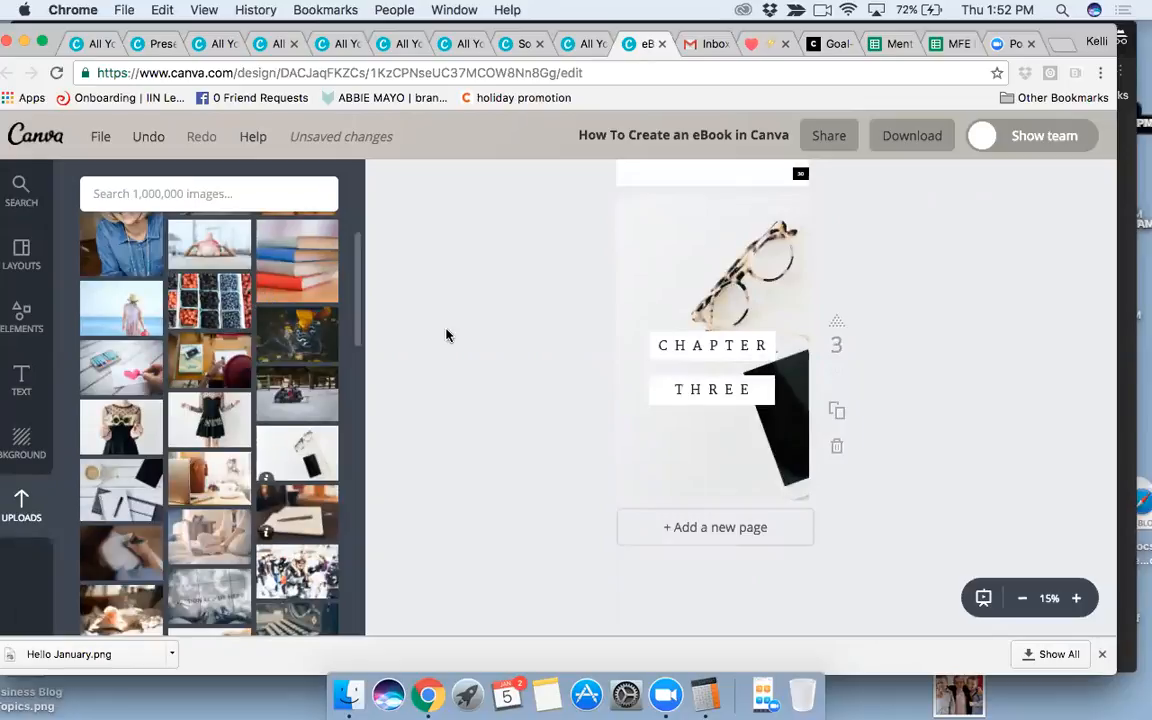
pyautogui.moveTo(1110, 476)
pyautogui.mouseDown()
pyautogui.moveTo(1111, 436)
pyautogui.moveTo(1114, 492)
pyautogui.mouseUp()
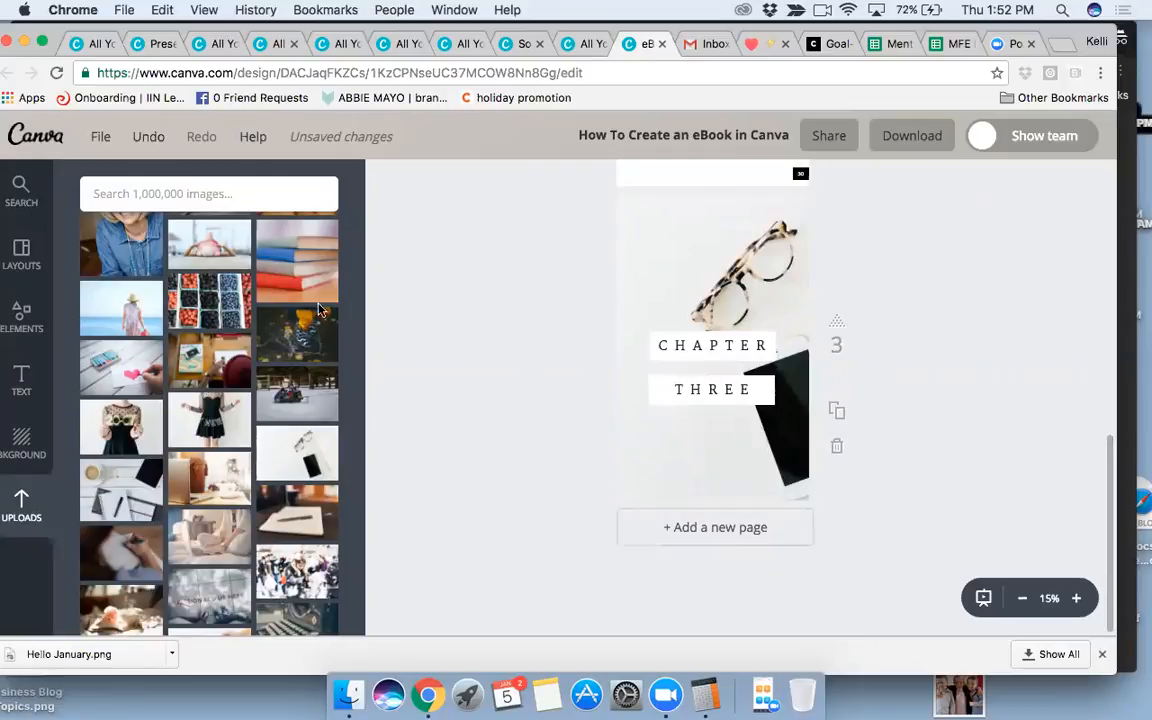
# Find the MHF Planner design in the overview of all designs and open it for editing.
pyautogui.click(97, 43)
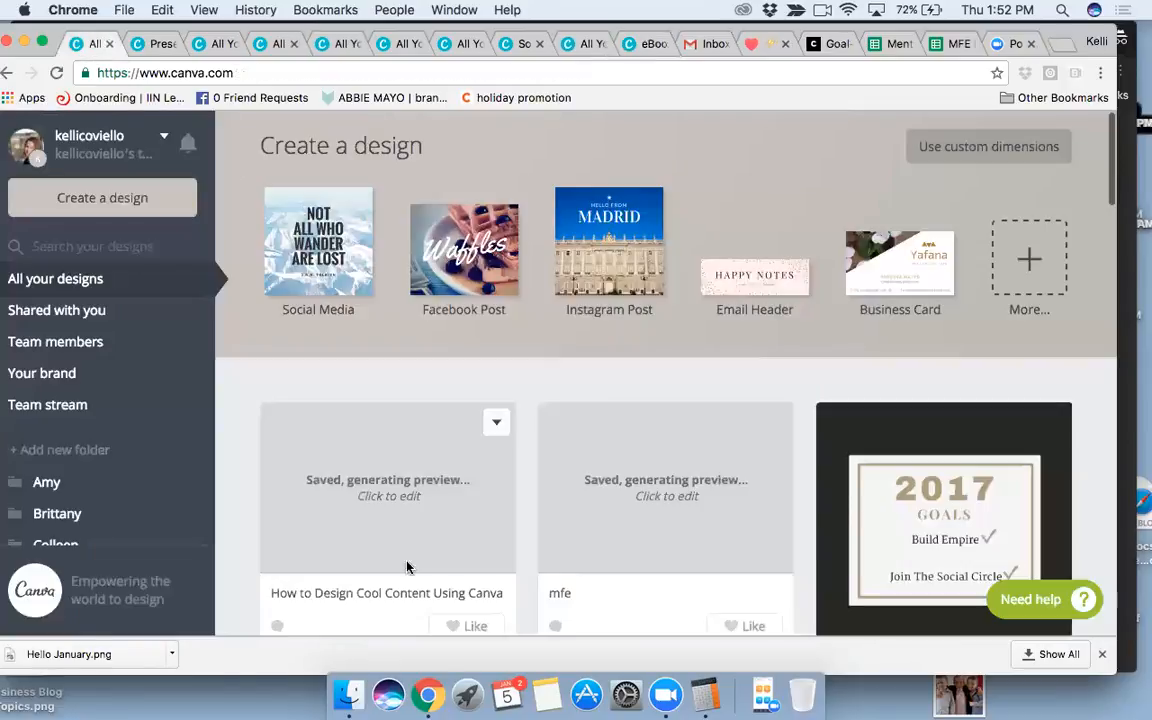
pyautogui.moveTo(1112, 147); pyautogui.dragTo(1114, 240)
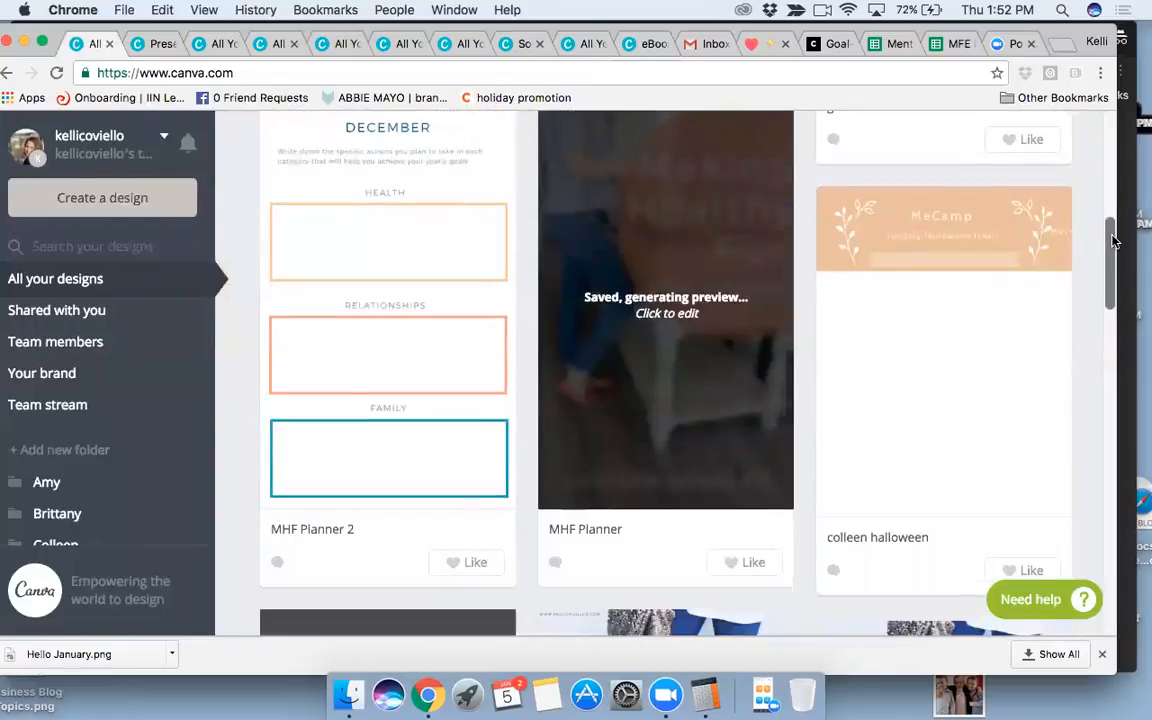
pyautogui.click(663, 404)
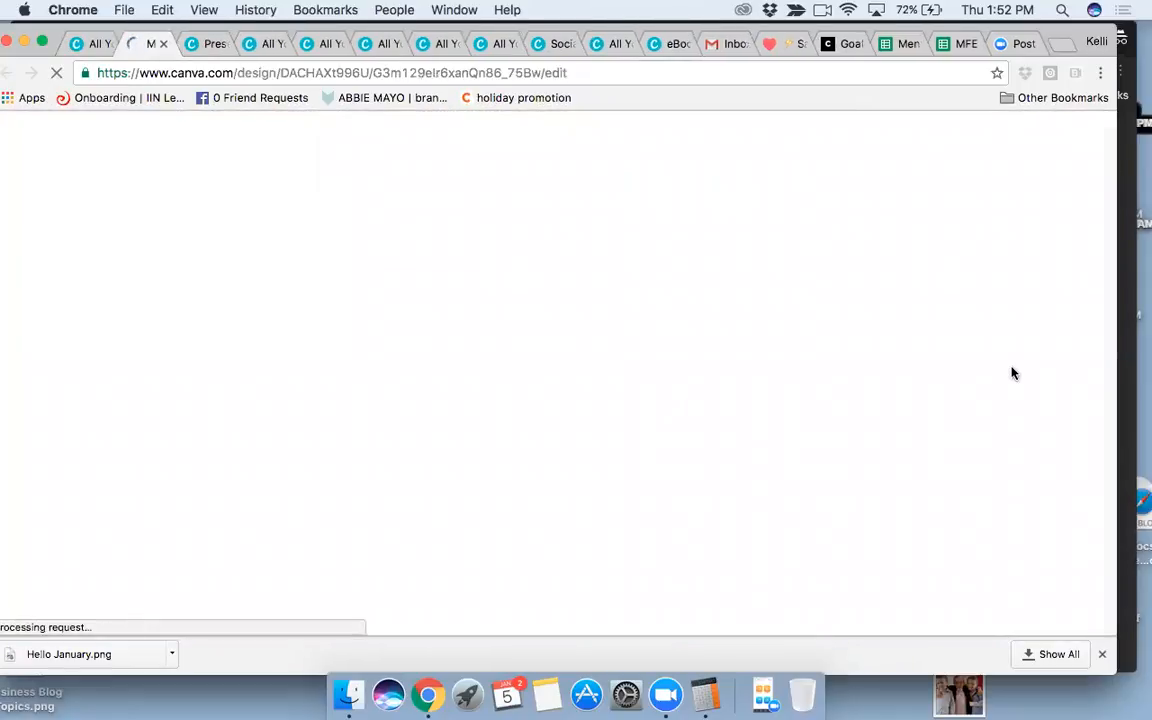
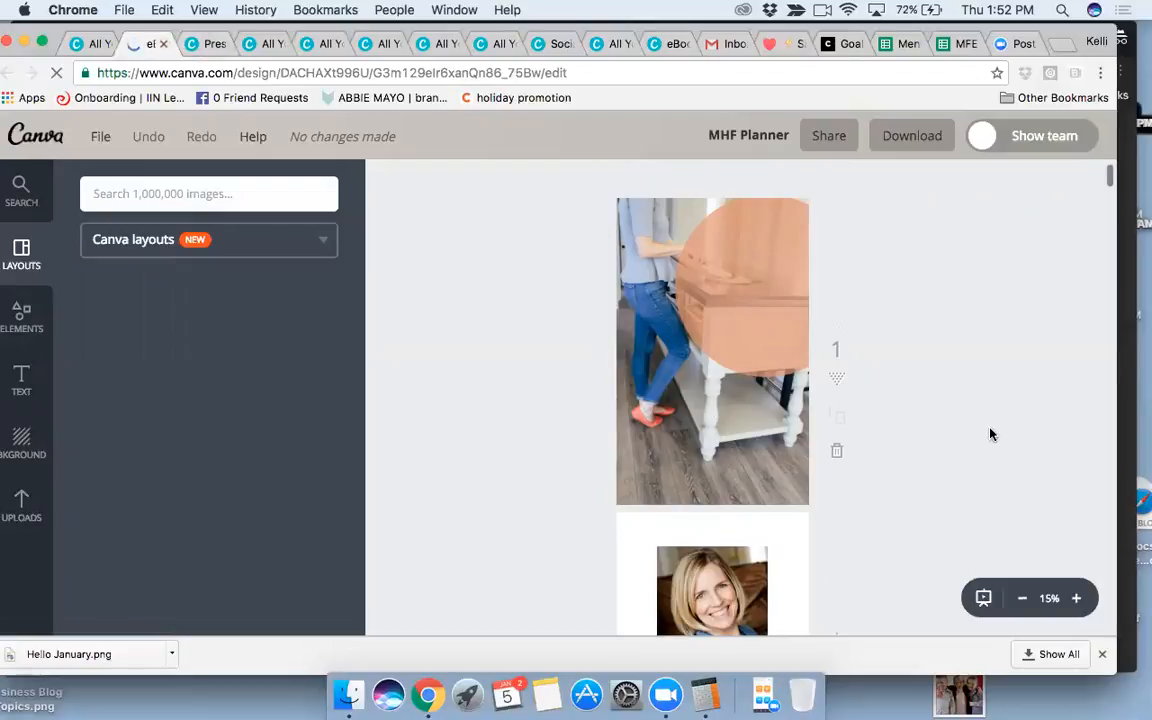
# Close the blank presentation tab and two surplus browser tabs showing the designs overview.
pyautogui.click(216, 45)
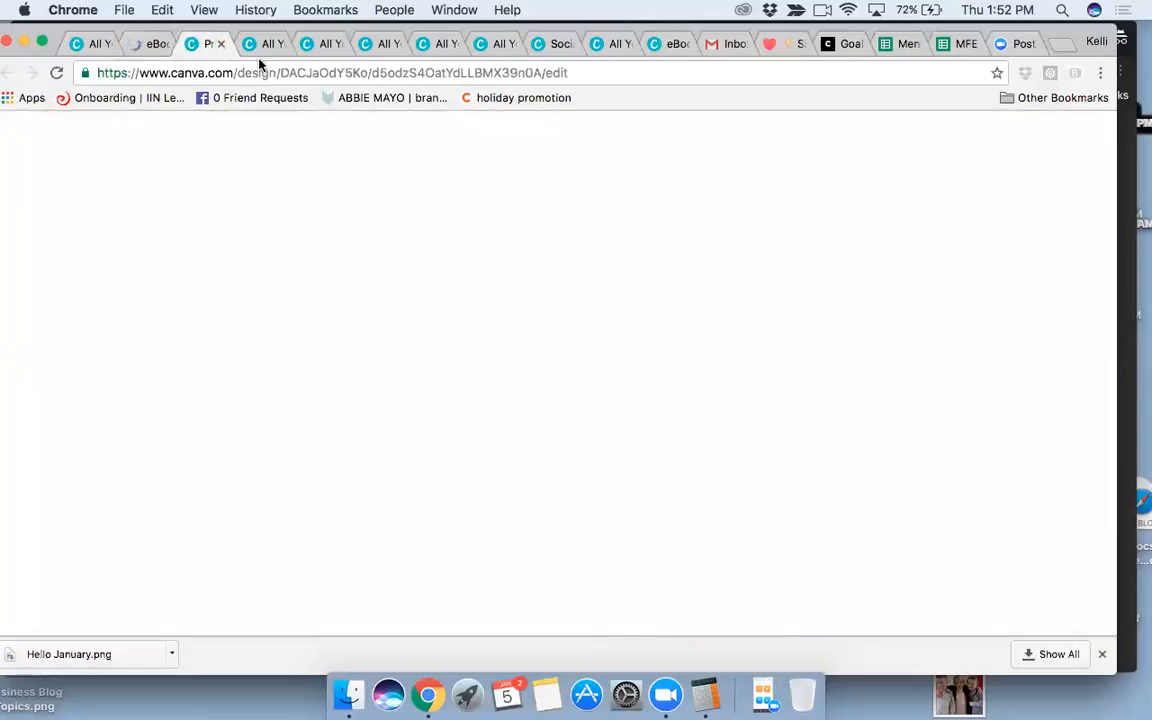
pyautogui.click(221, 44)
pyautogui.click(231, 45)
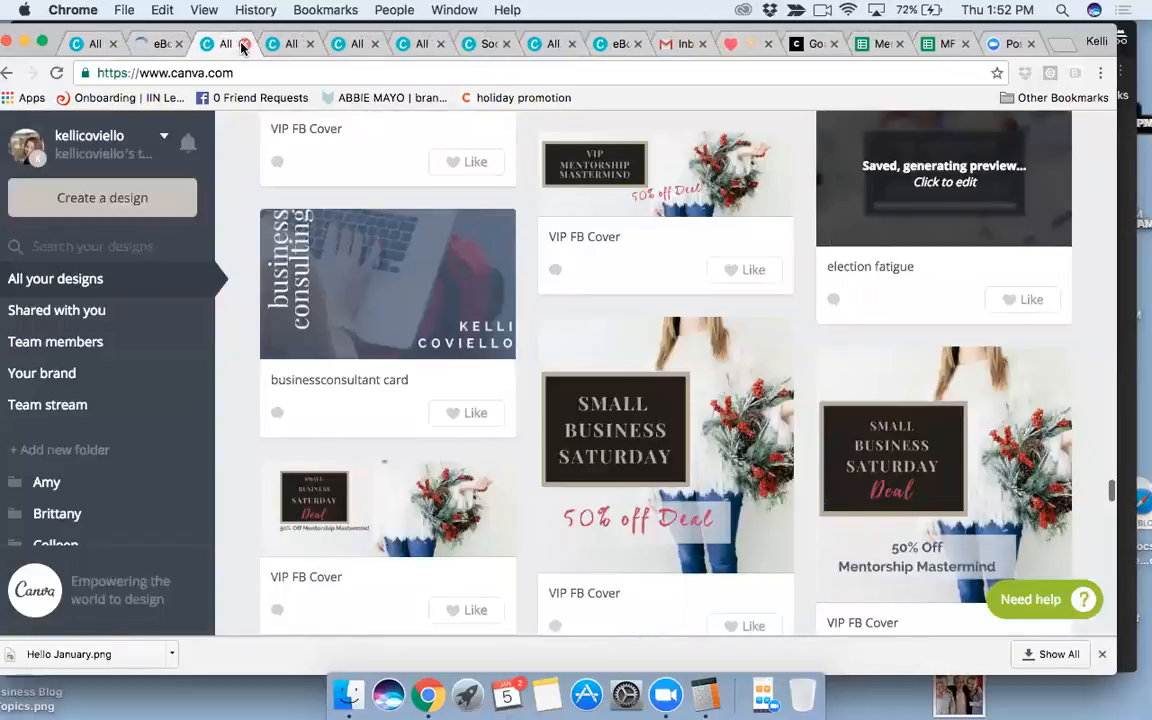
pyautogui.click(244, 44)
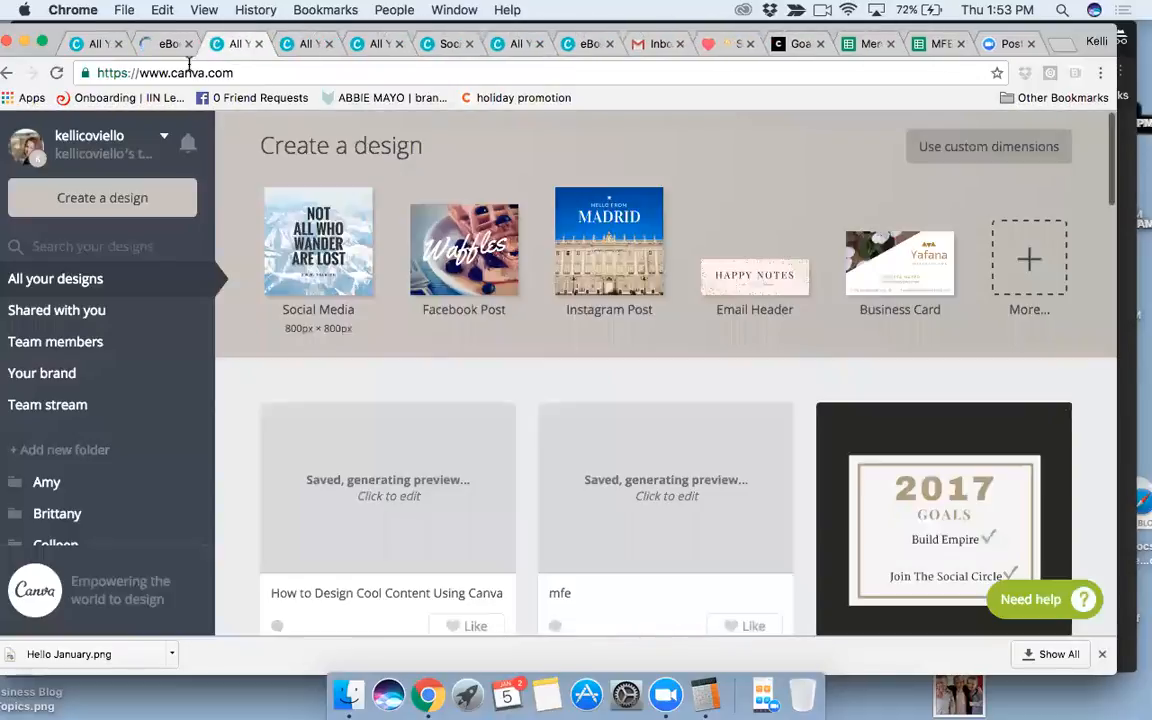
# Review the MHF Planner eBook's pages from the cover through to the page limit notice, and return to the cover.
pyautogui.click(163, 44)
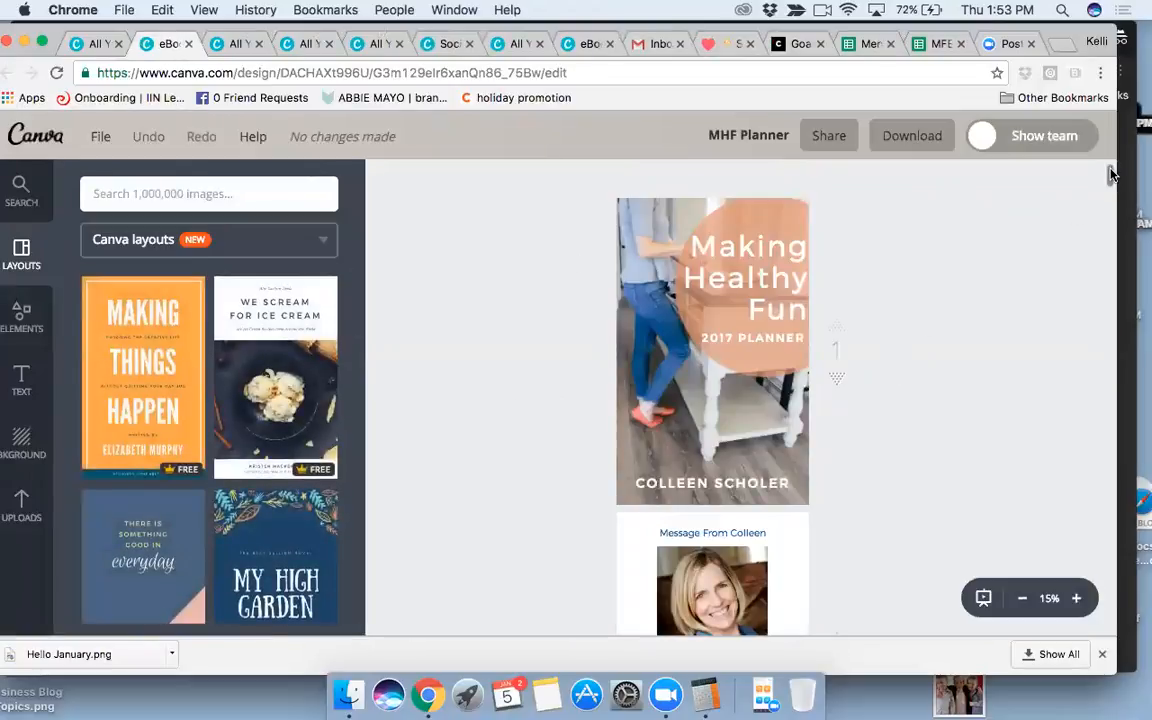
pyautogui.moveTo(1111, 180); pyautogui.dragTo(1120, 266)
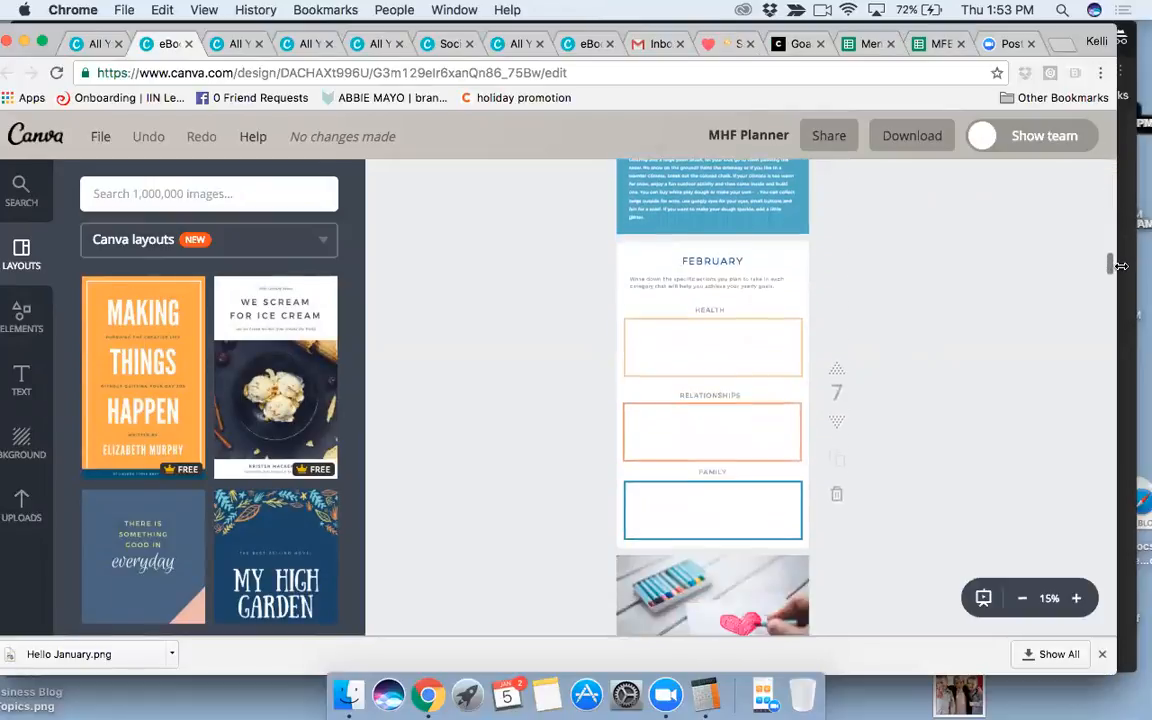
pyautogui.moveTo(1123, 310)
pyautogui.mouseDown()
pyautogui.moveTo(1128, 375)
pyautogui.moveTo(1126, 300)
pyautogui.moveTo(1141, 629)
pyautogui.mouseUp()
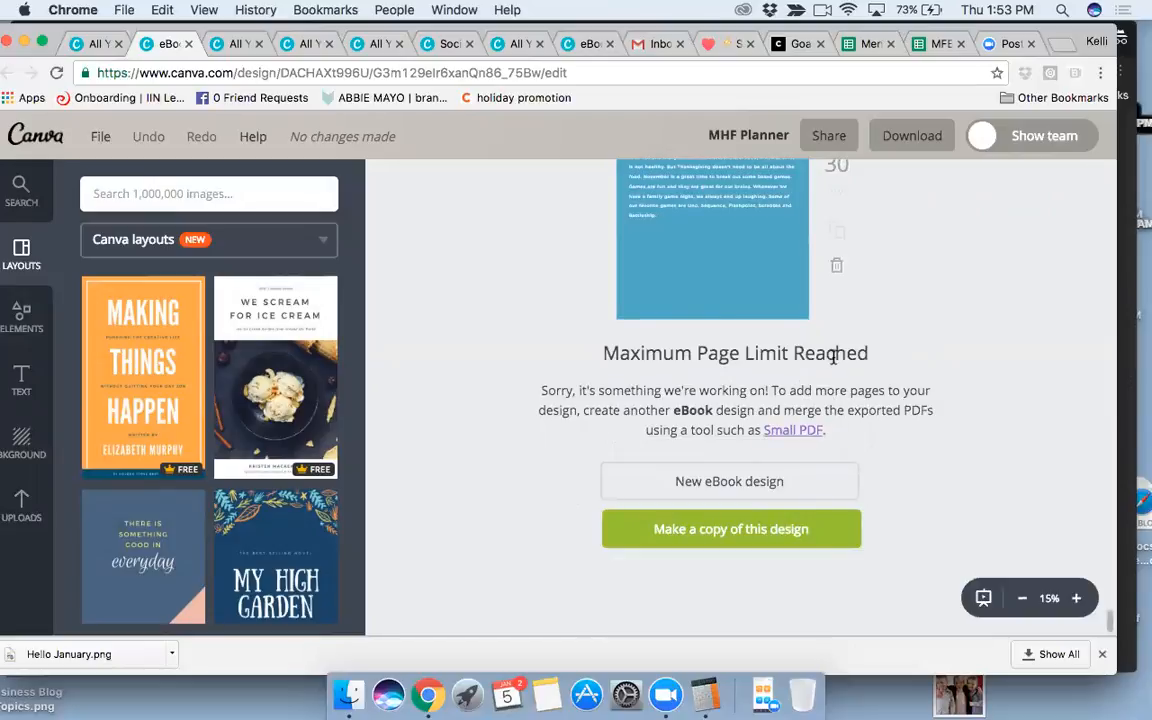
pyautogui.moveTo(1111, 621); pyautogui.dragTo(1111, 613)
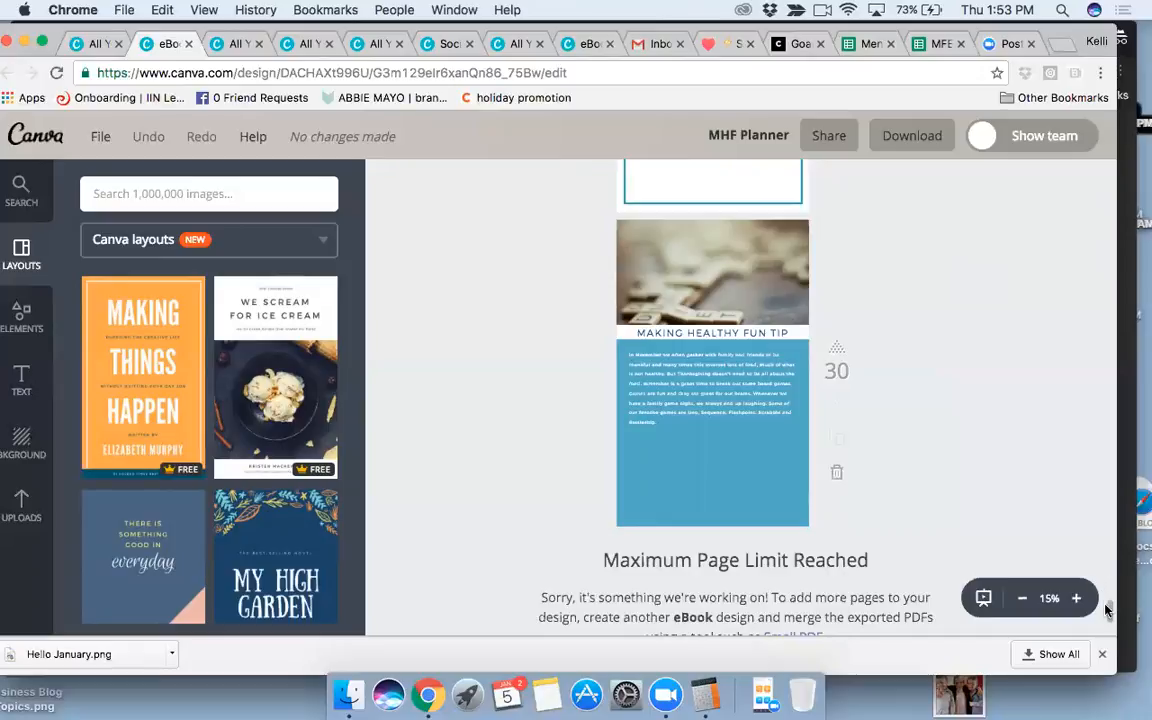
pyautogui.moveTo(1109, 612); pyautogui.dragTo(1109, 624)
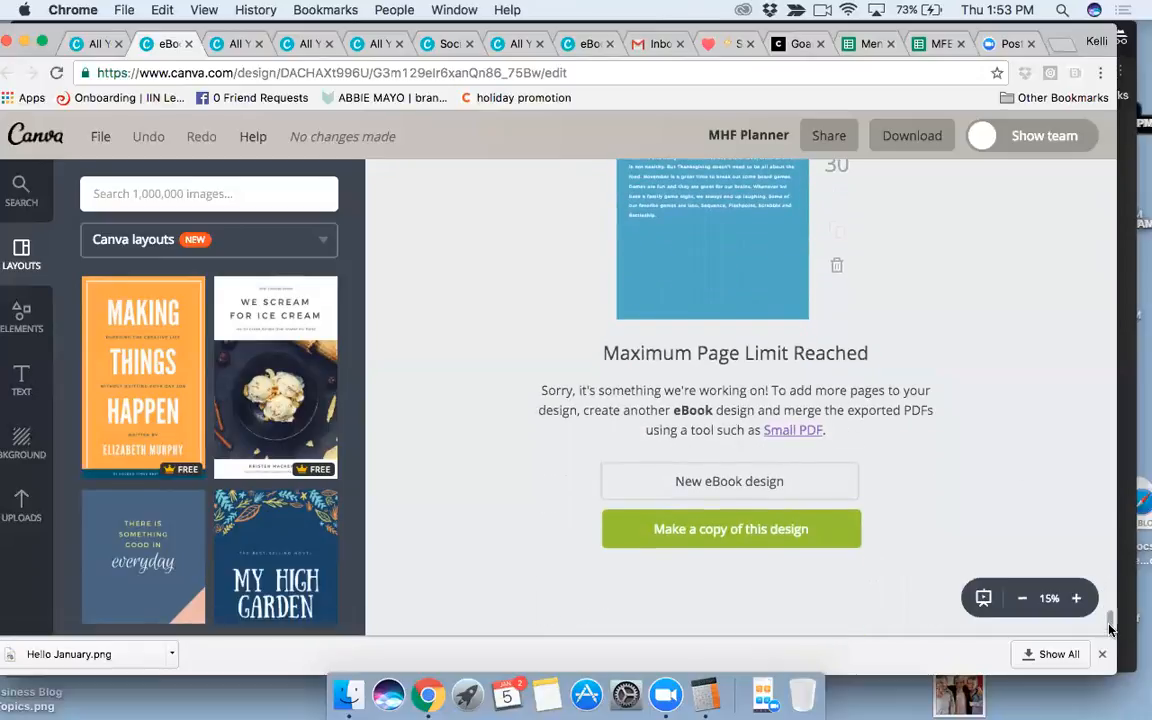
pyautogui.scroll(2, 1109, 551)
pyautogui.moveTo(1109, 551); pyautogui.dragTo(1090, 133)
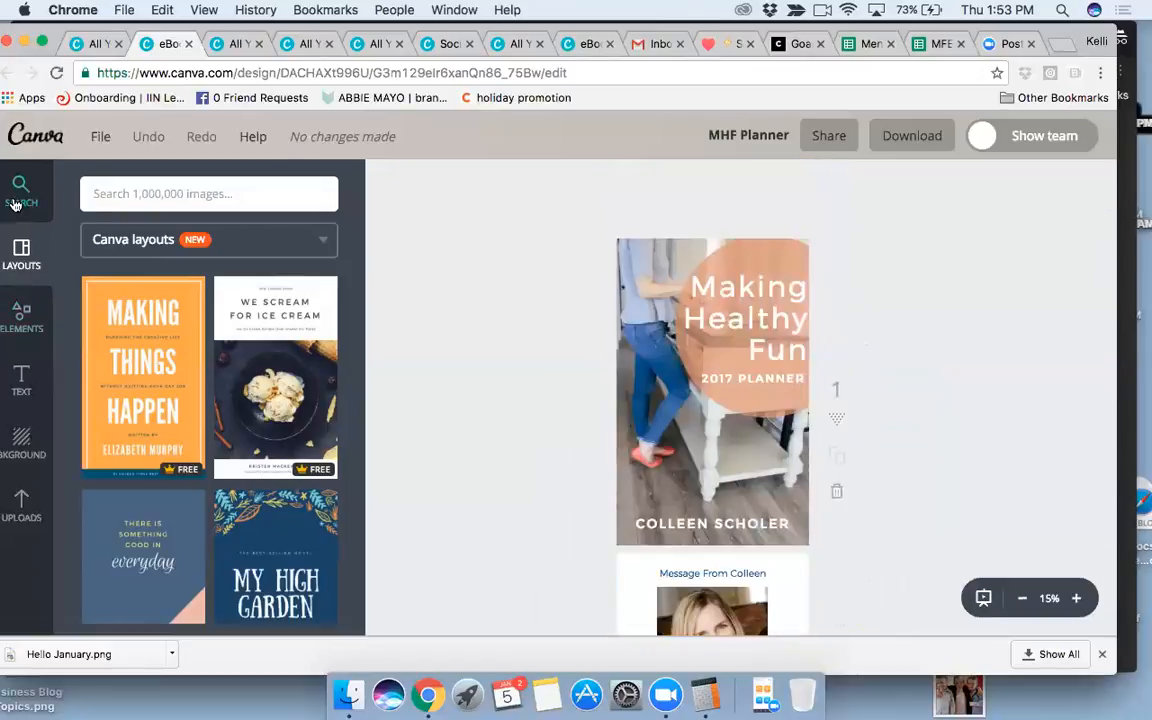
# Find the Mission Statement design in the overview of all designs and open it for editing.
pyautogui.click(89, 48)
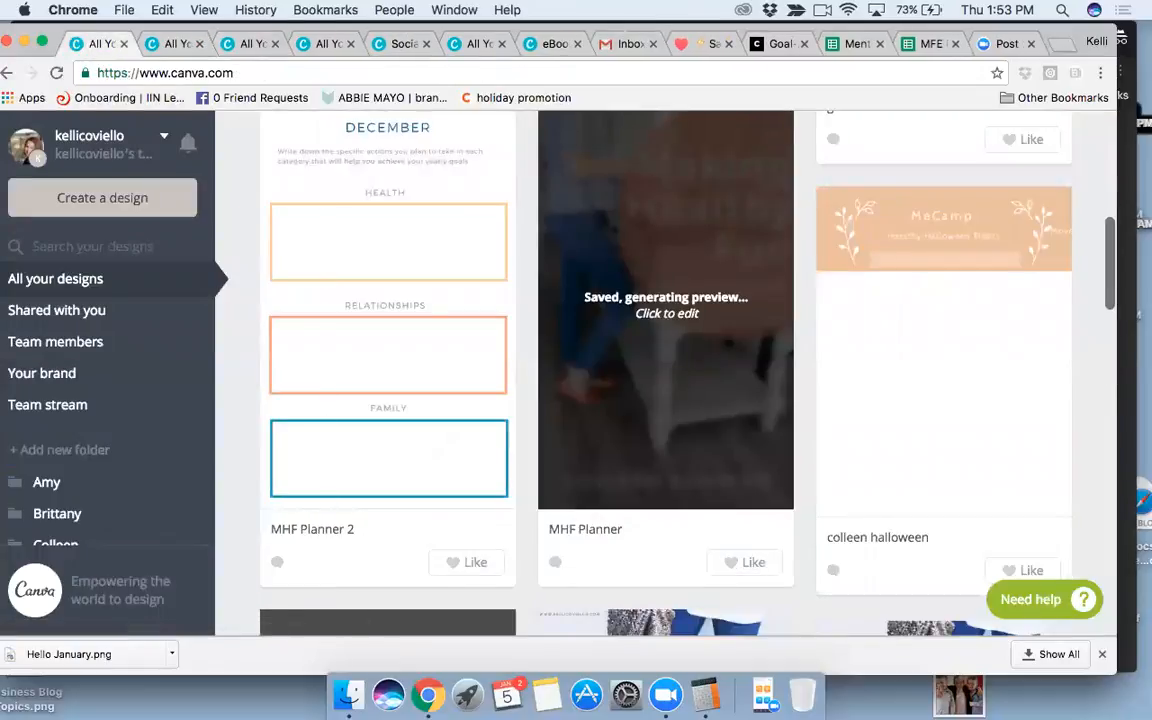
pyautogui.scroll(-1, 1110, 300)
pyautogui.scroll(-4, 1113, 365)
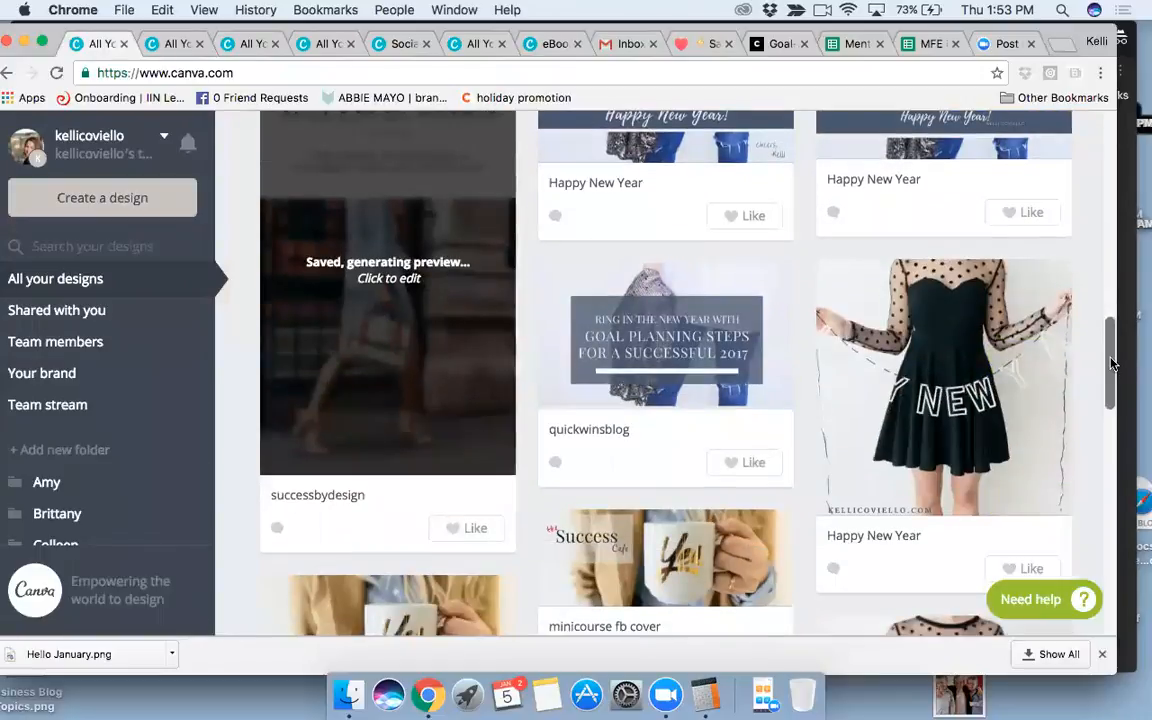
pyautogui.scroll(-8, 1113, 365)
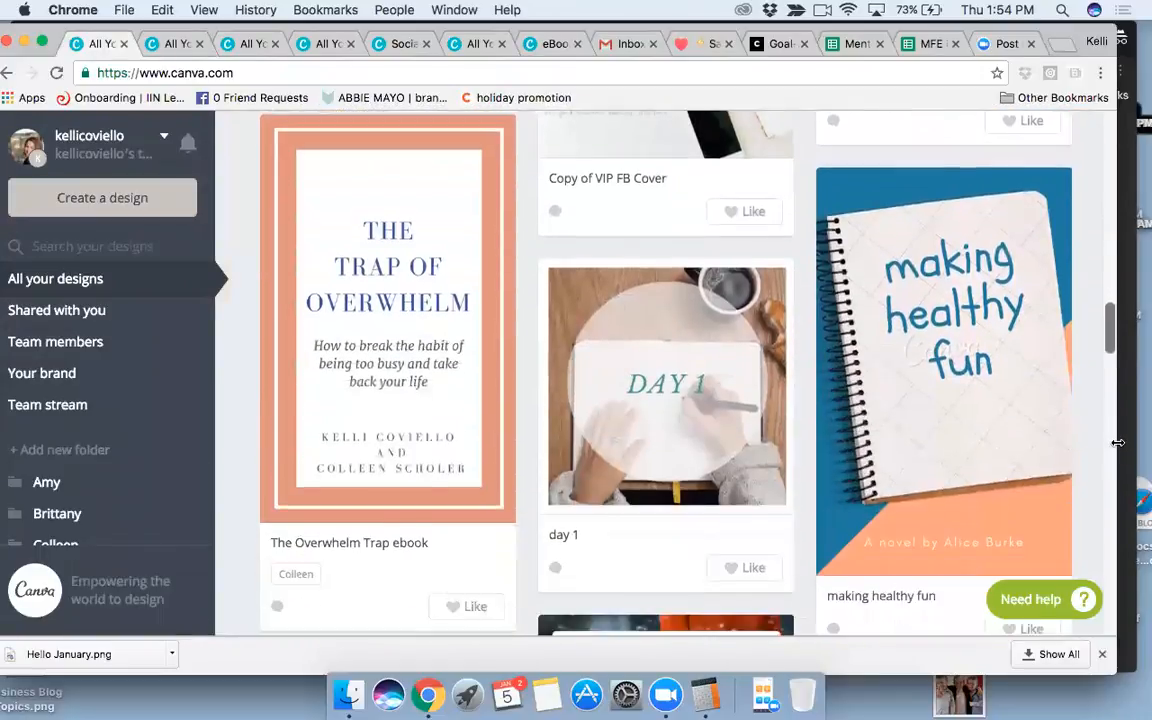
pyautogui.scroll(-10, 1117, 443)
pyautogui.scroll(-10, 1133, 545)
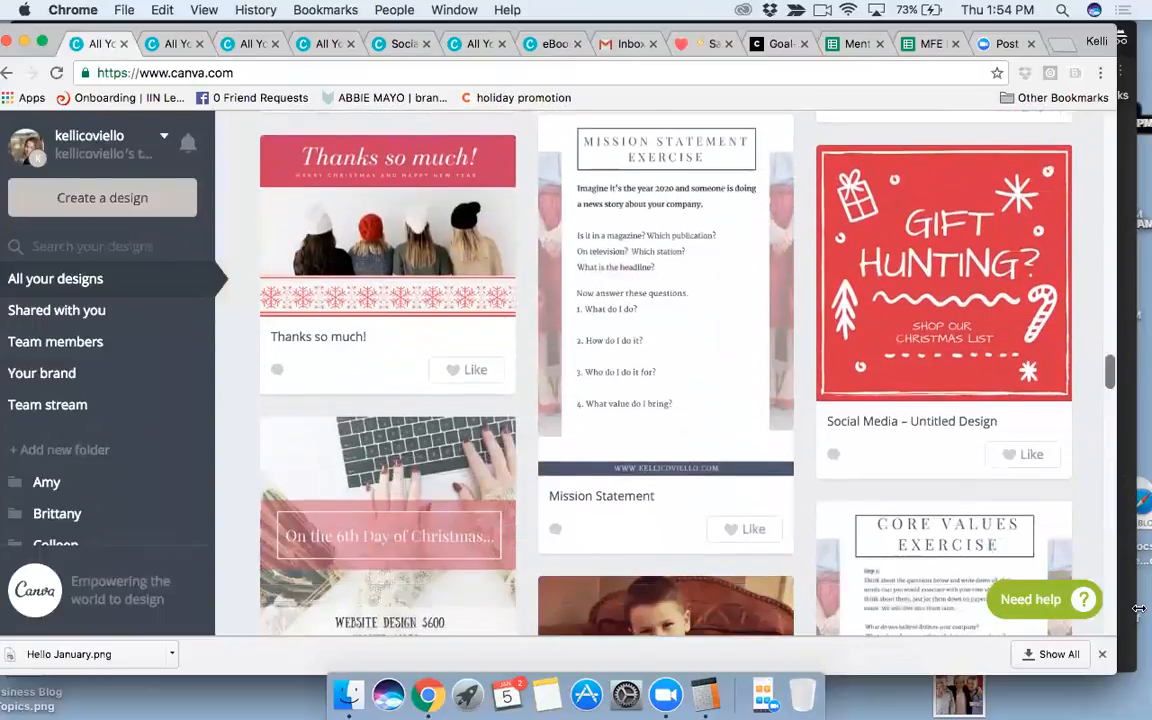
pyautogui.scroll(2, 815, 318)
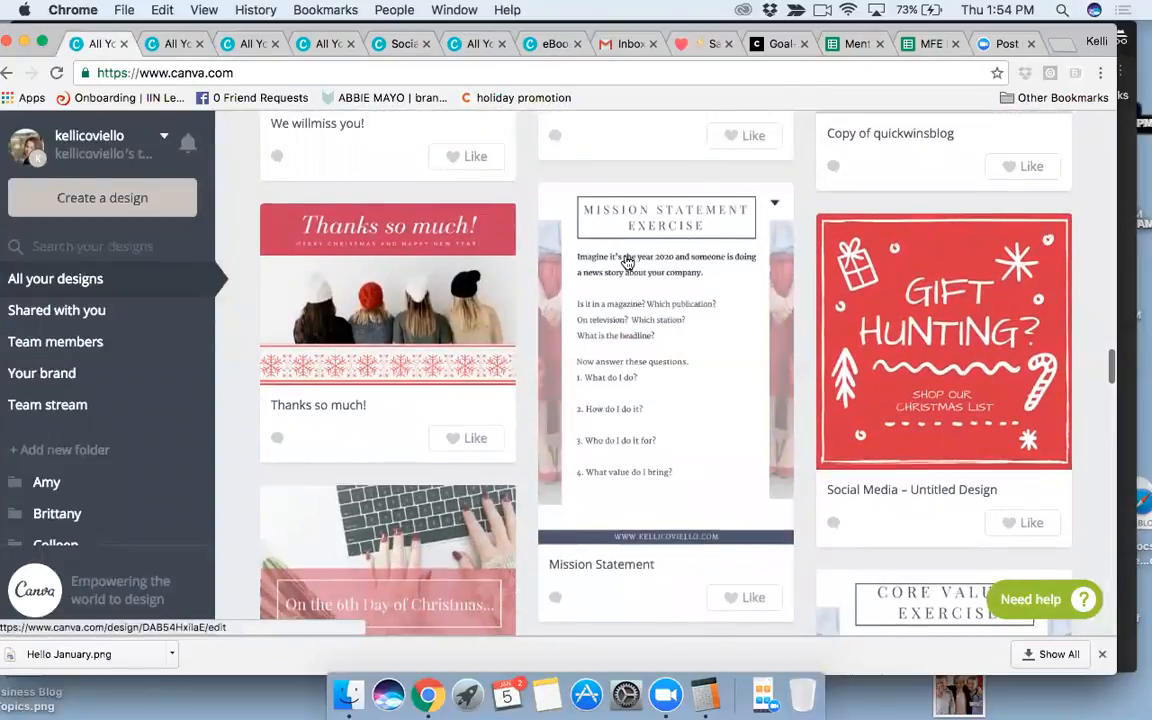
pyautogui.moveTo(1111, 361)
pyautogui.mouseDown()
pyautogui.moveTo(1115, 395)
pyautogui.moveTo(1112, 369)
pyautogui.mouseUp()
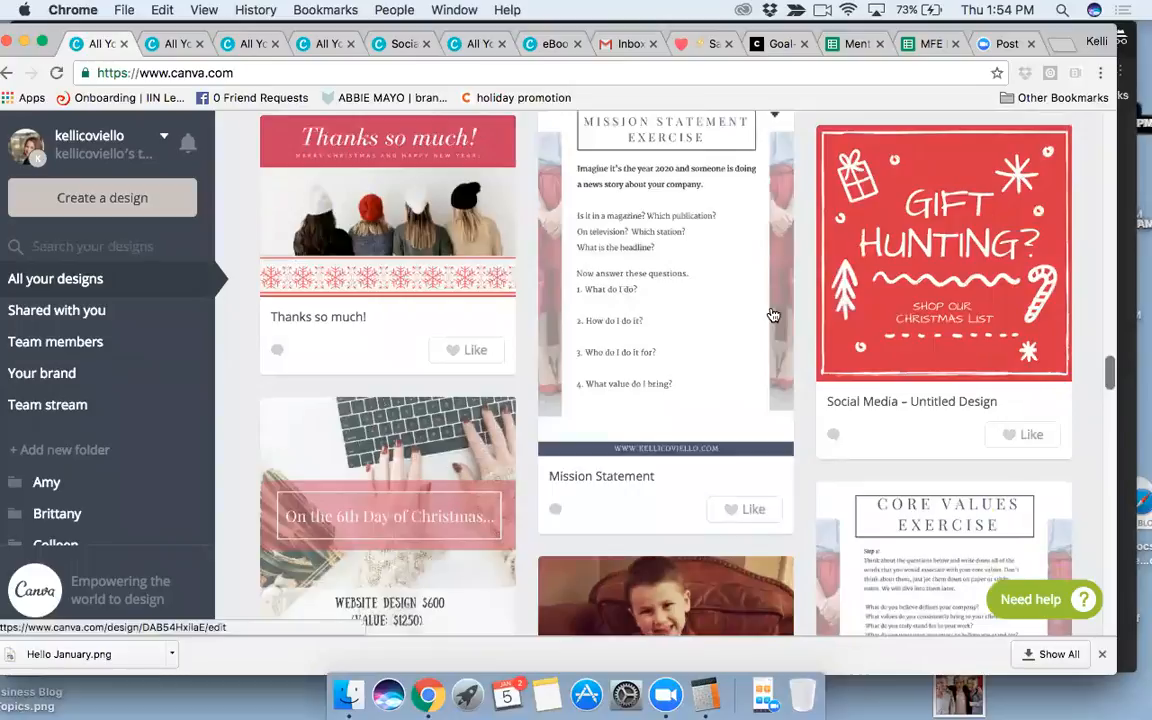
pyautogui.click(790, 312)
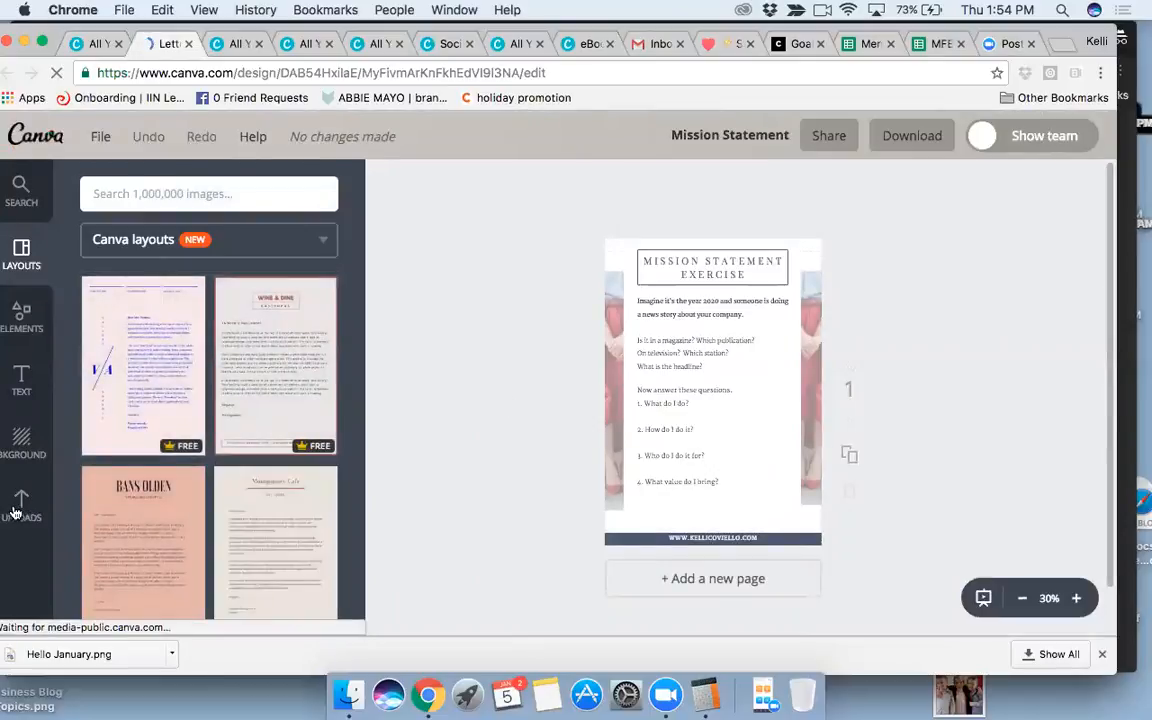
# Replace the photo strip on the page's left side with the navy brand color and make it fully opaque.
pyautogui.click(609, 447)
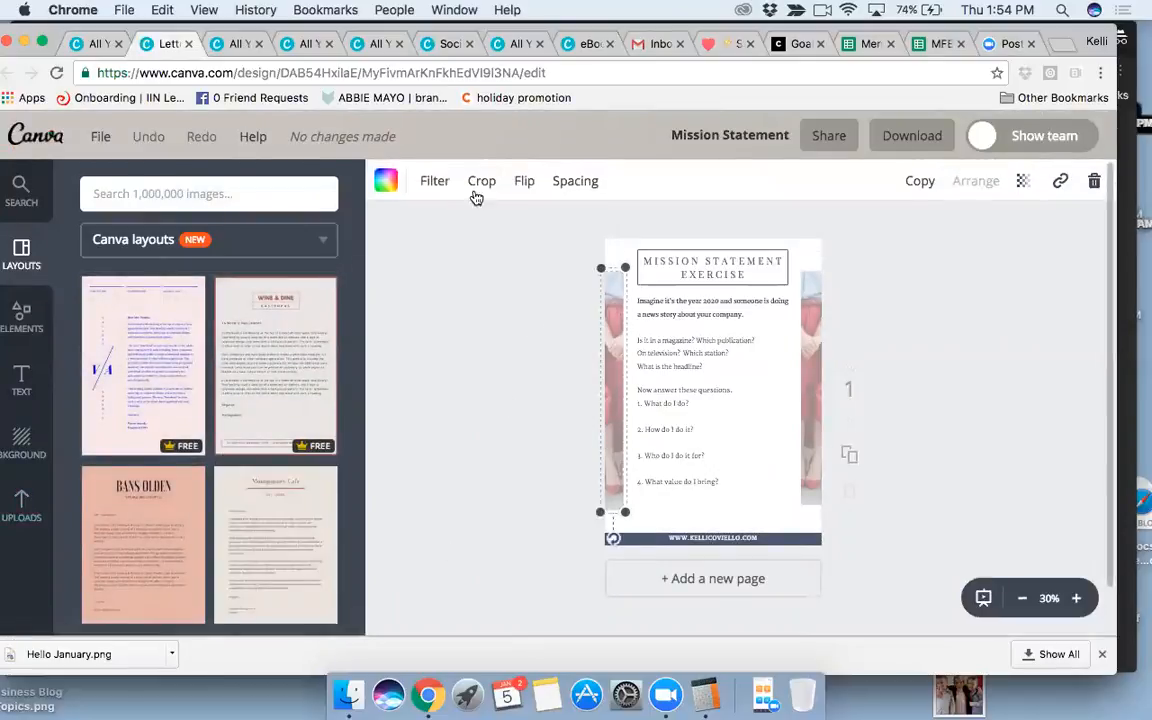
pyautogui.click(386, 183)
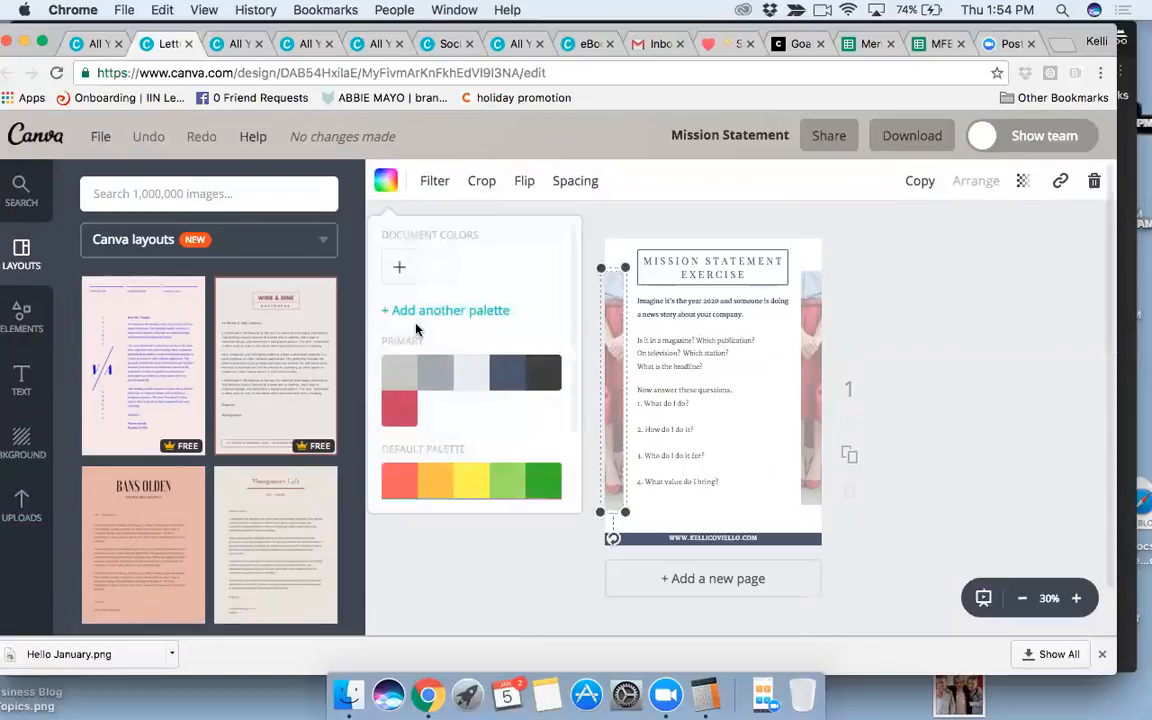
pyautogui.click(510, 378)
pyautogui.click(608, 419)
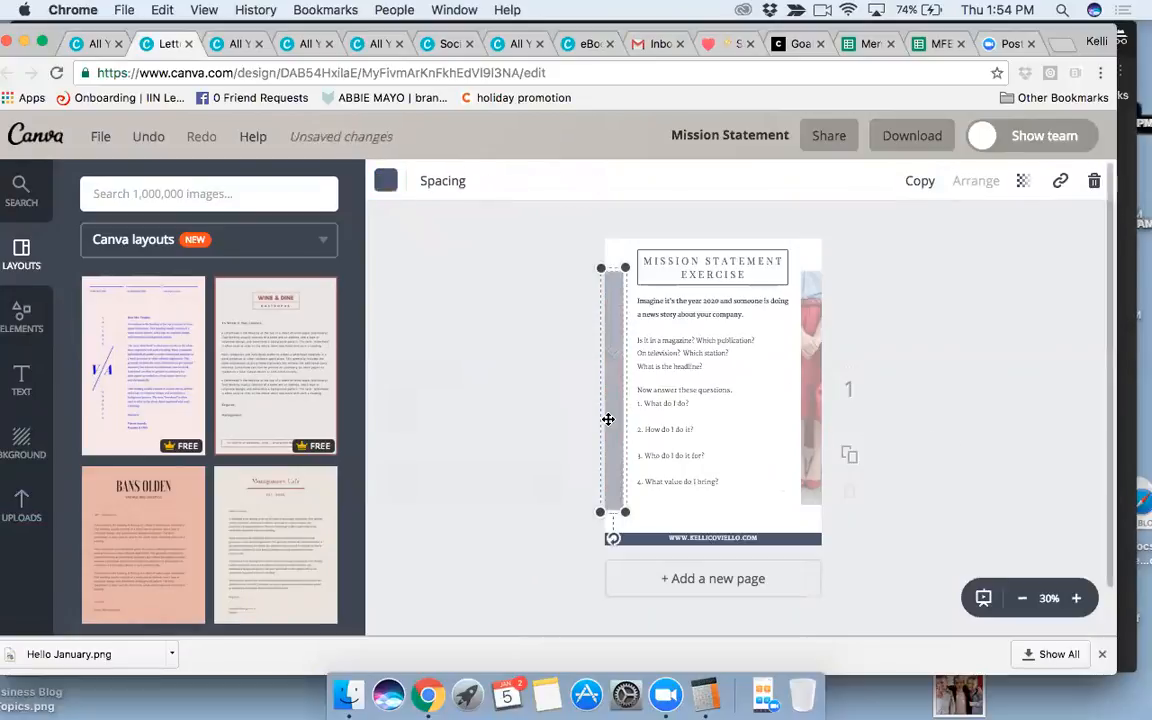
pyautogui.click(545, 471)
pyautogui.click(612, 481)
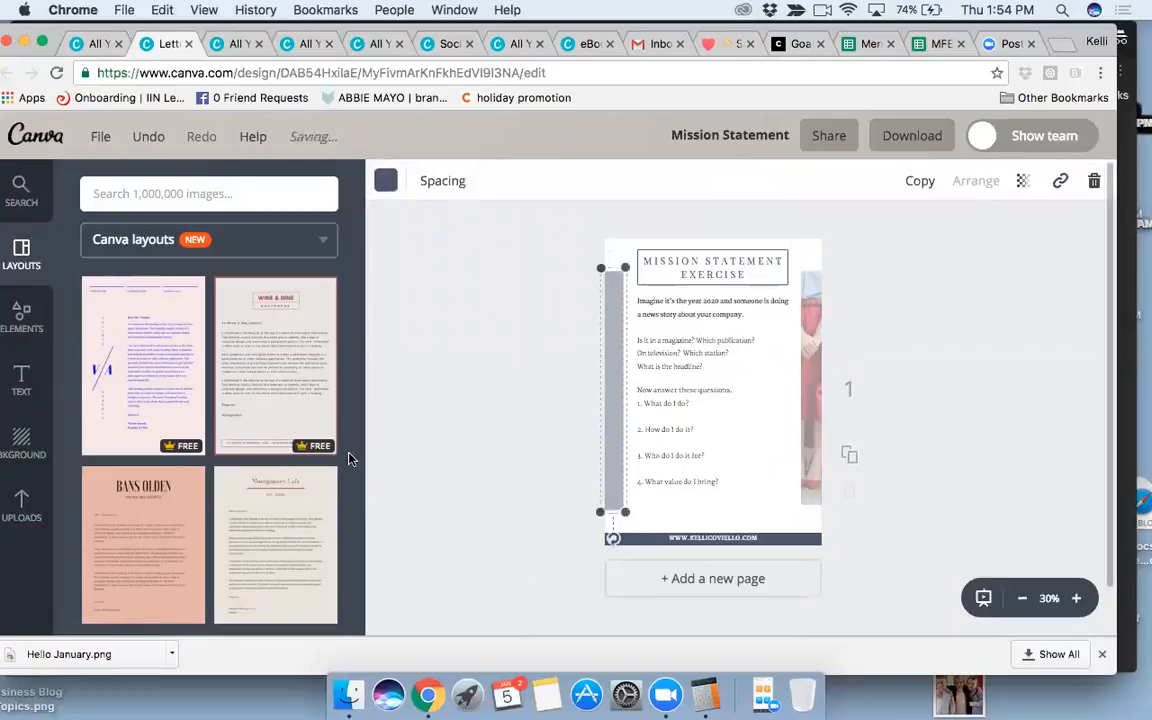
pyautogui.click(811, 418)
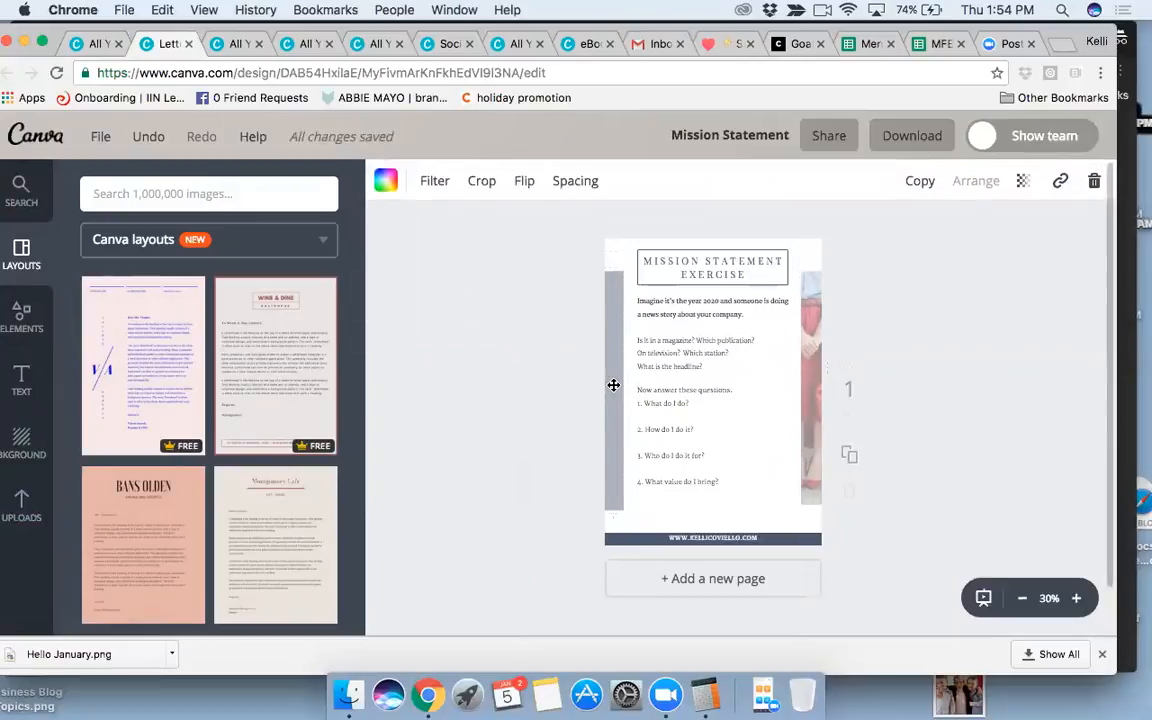
pyautogui.click(609, 381)
pyautogui.click(1022, 181)
pyautogui.moveTo(916, 238); pyautogui.dragTo(969, 235)
# Replace the photo strip on the page's right side with the navy brand color and make it fully opaque.
pyautogui.click(804, 371)
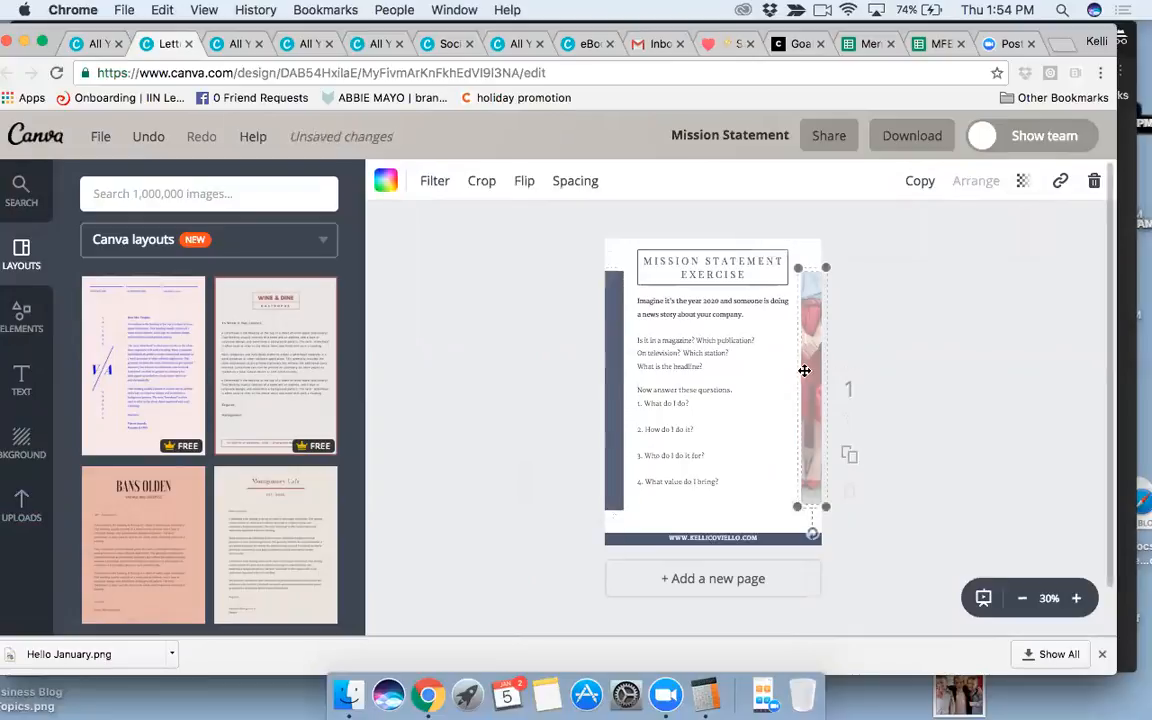
pyautogui.click(386, 180)
pyautogui.click(504, 372)
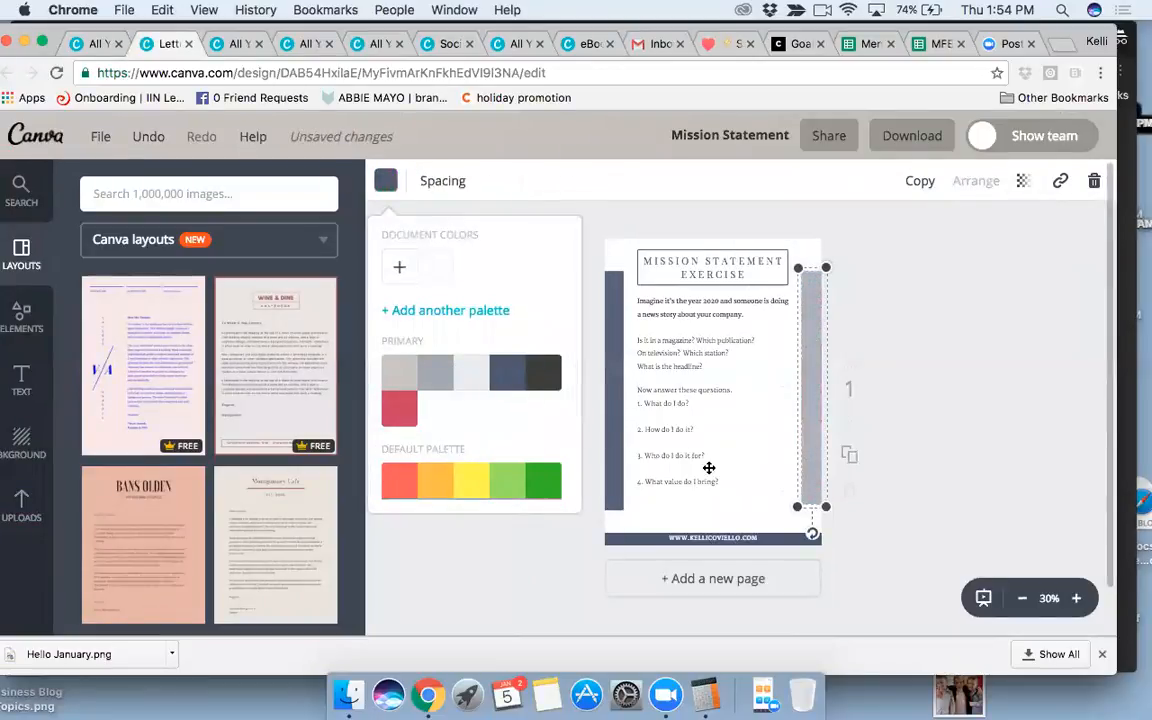
pyautogui.click(1023, 182)
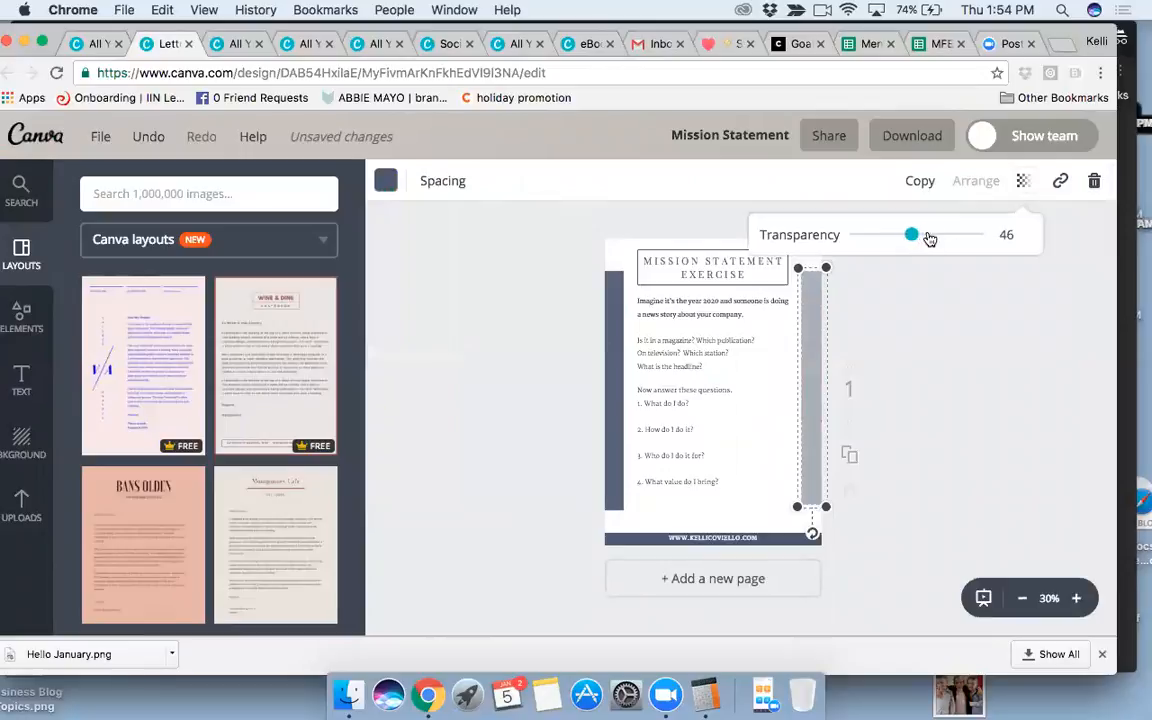
pyautogui.moveTo(929, 238); pyautogui.dragTo(968, 236)
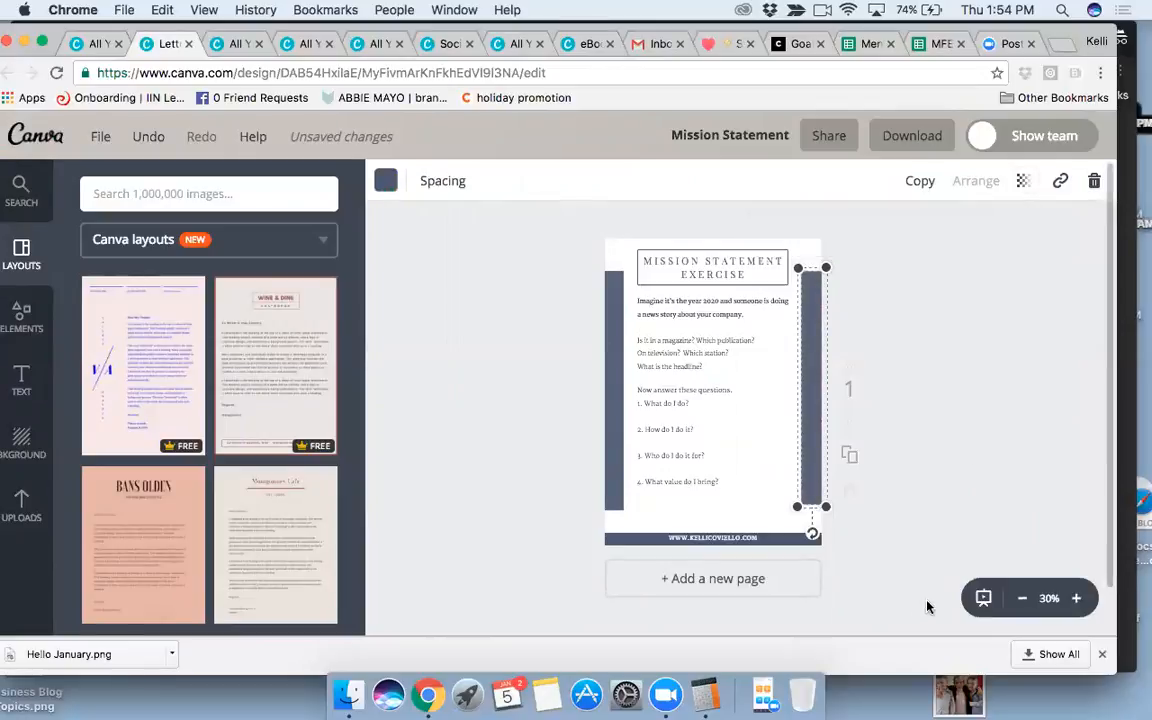
# Recolor the footer bar behind the website address in the light taupe brand color, and close the design without waiting for it to save.
pyautogui.click(795, 538)
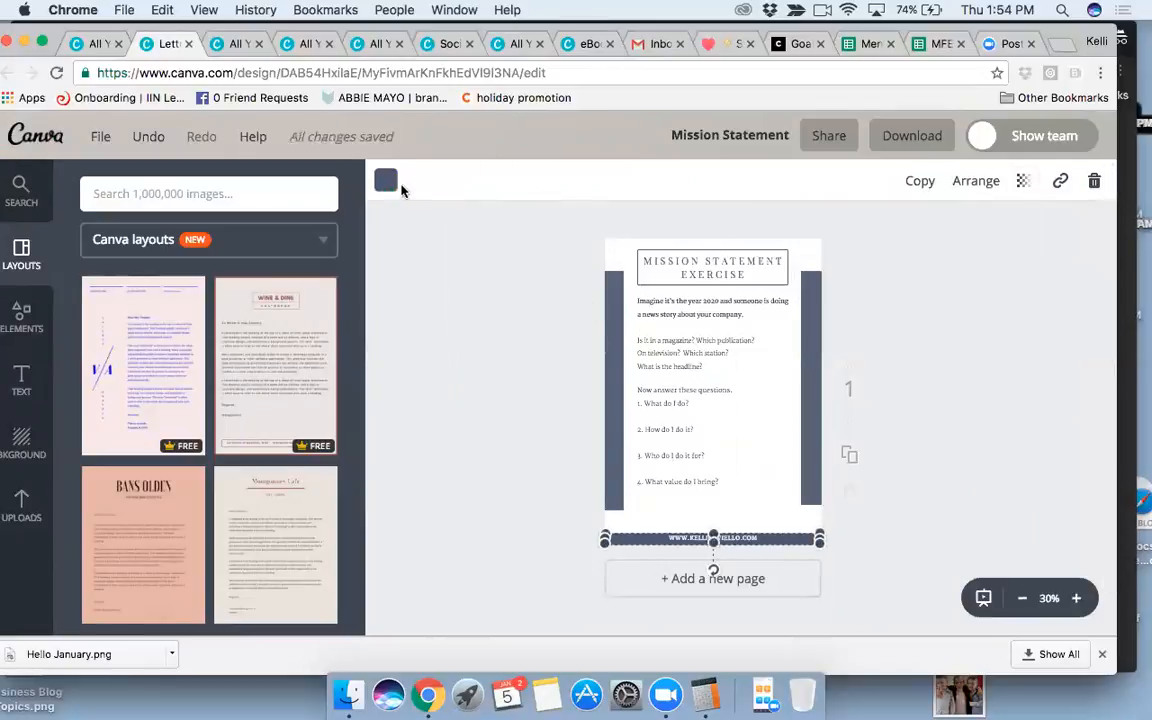
pyautogui.click(386, 180)
pyautogui.click(399, 373)
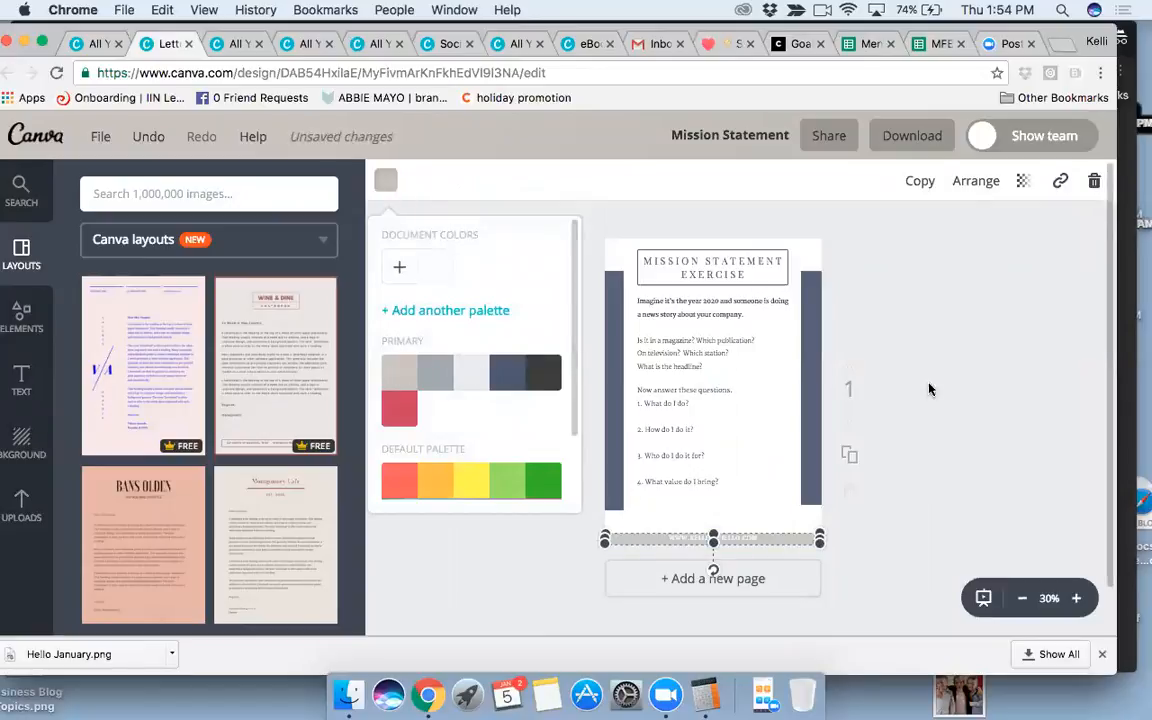
pyautogui.click(964, 378)
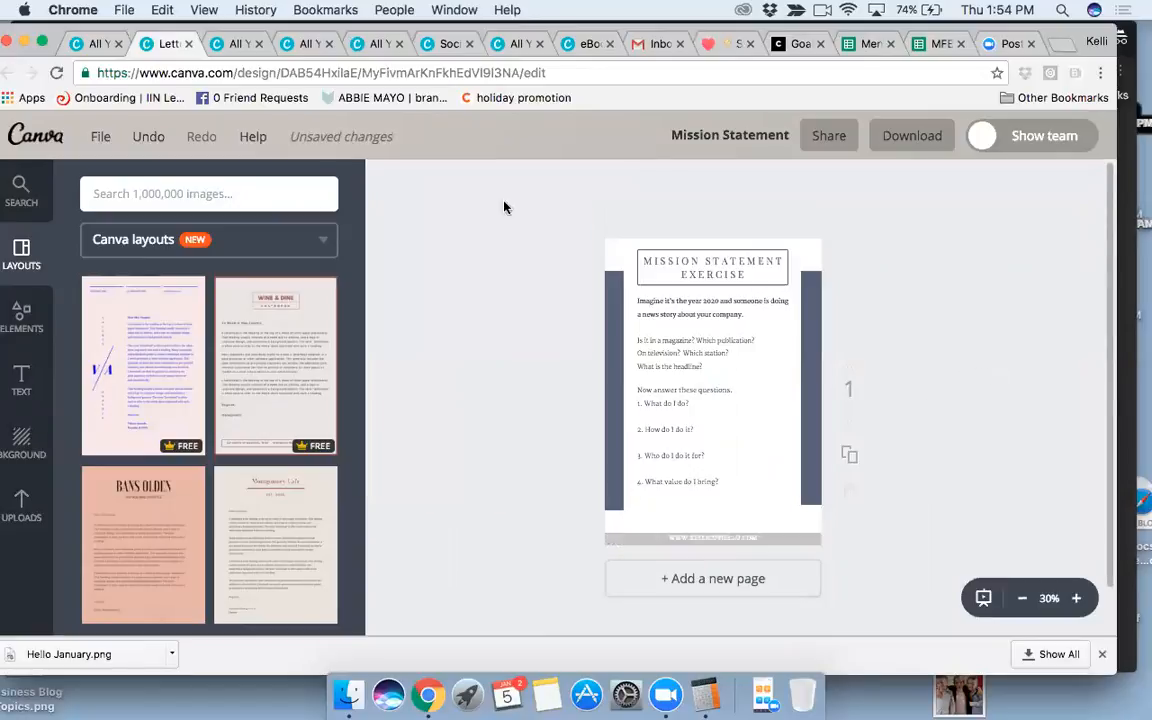
pyautogui.click(187, 45)
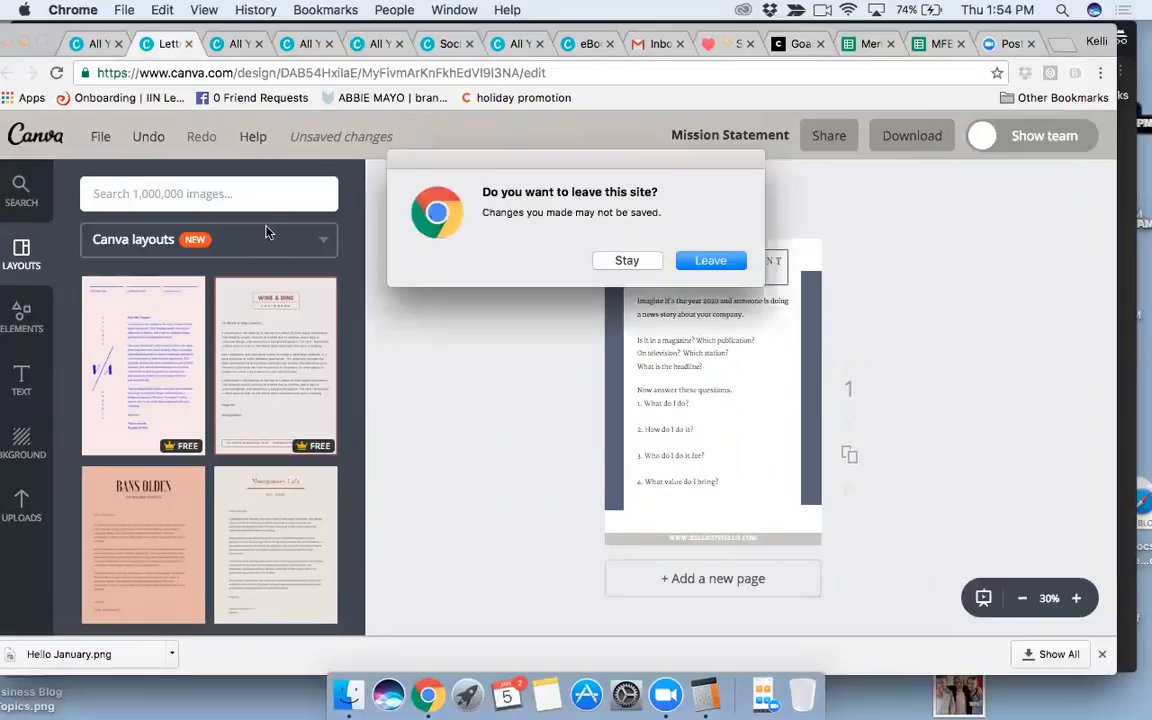
pyautogui.click(712, 261)
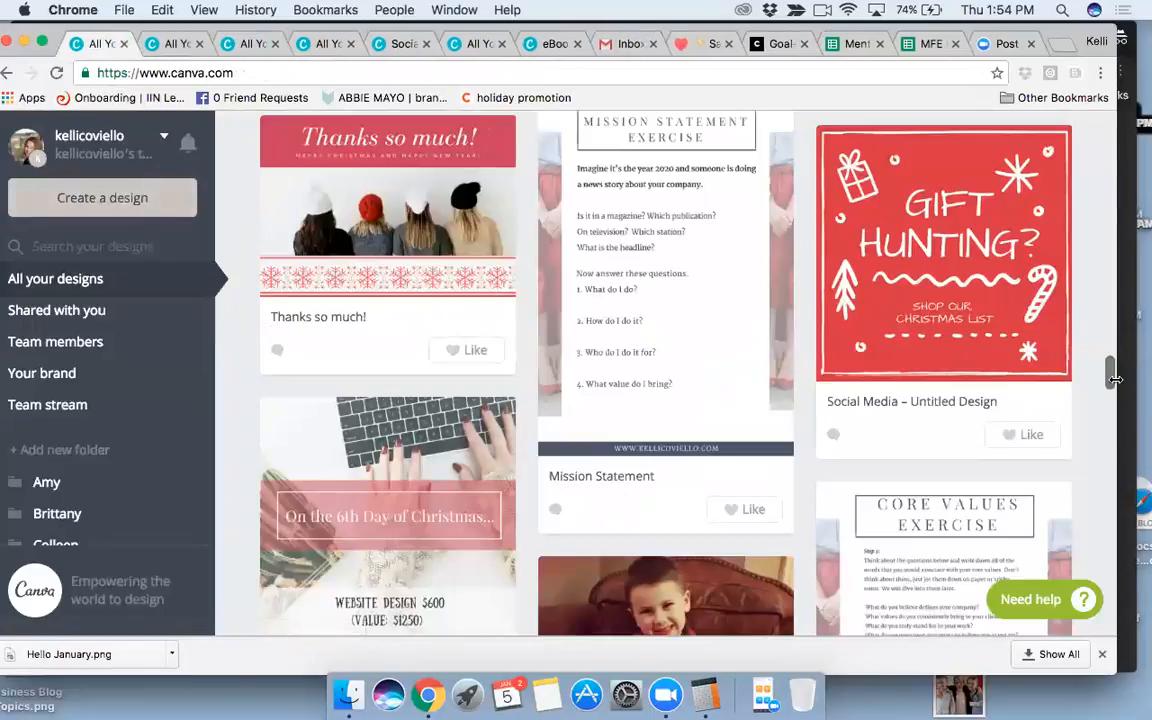
# Find the ebook template design with the apple basket cover in the overview of all designs and open it for editing.
pyautogui.scroll(-2, 1104, 400)
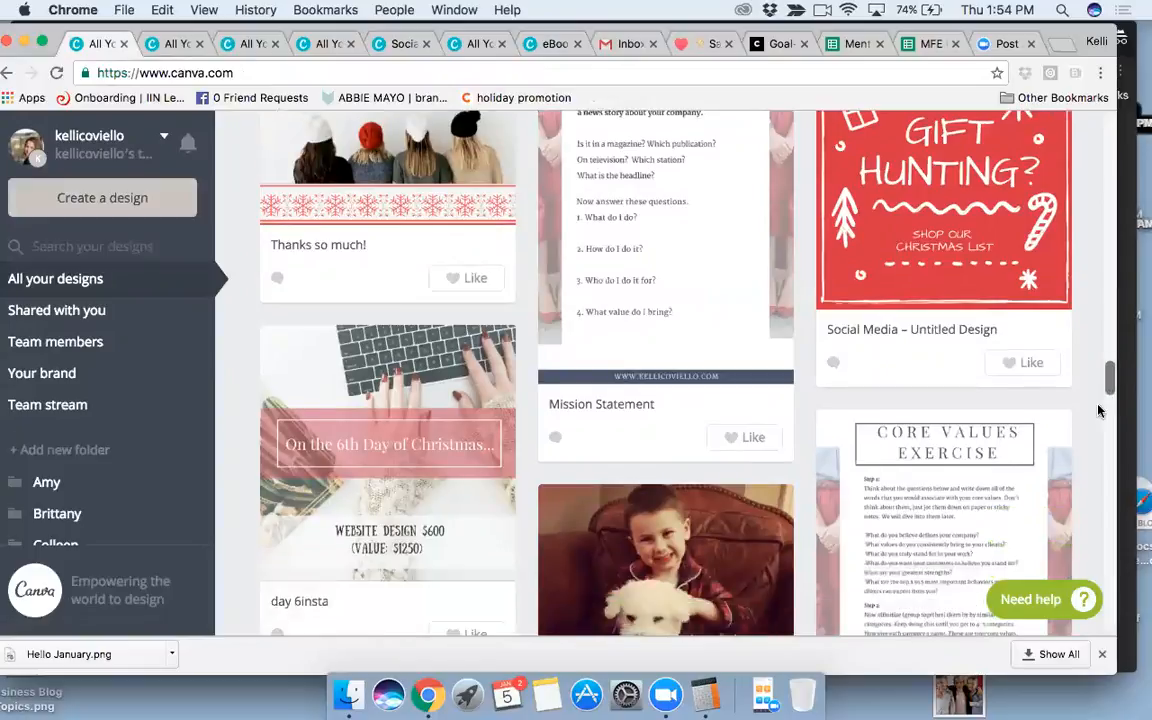
pyautogui.moveTo(1107, 380); pyautogui.dragTo(1141, 710)
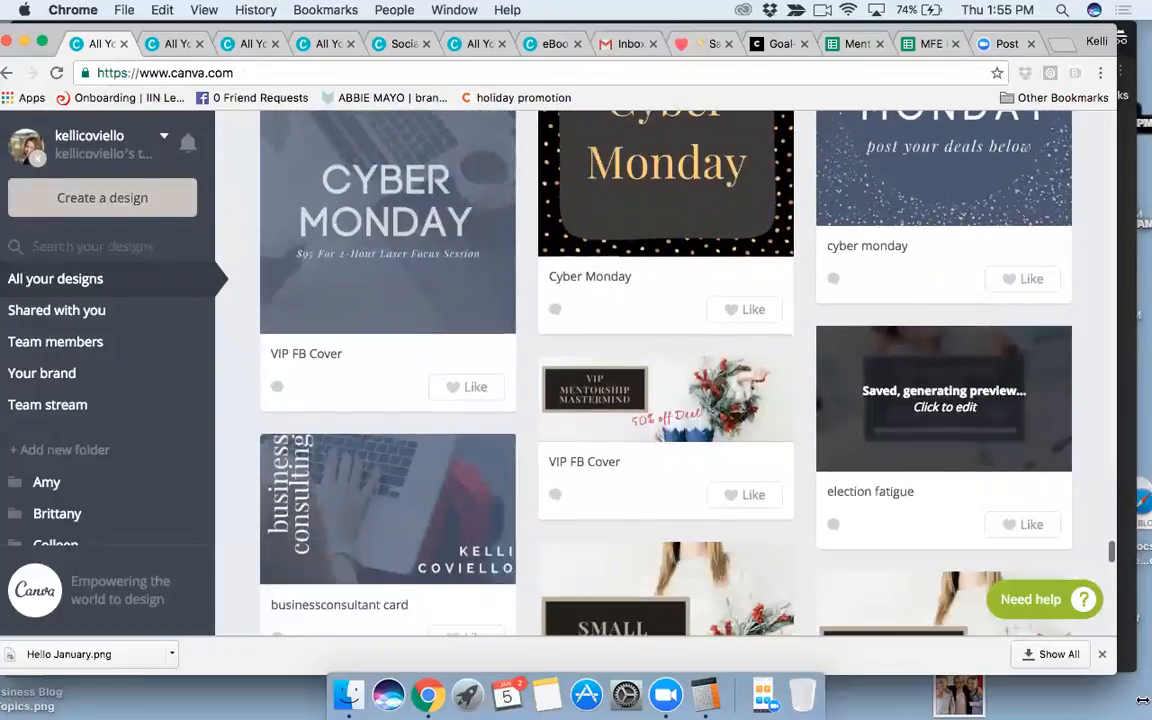
pyautogui.moveTo(1110, 565); pyautogui.dragTo(1120, 617)
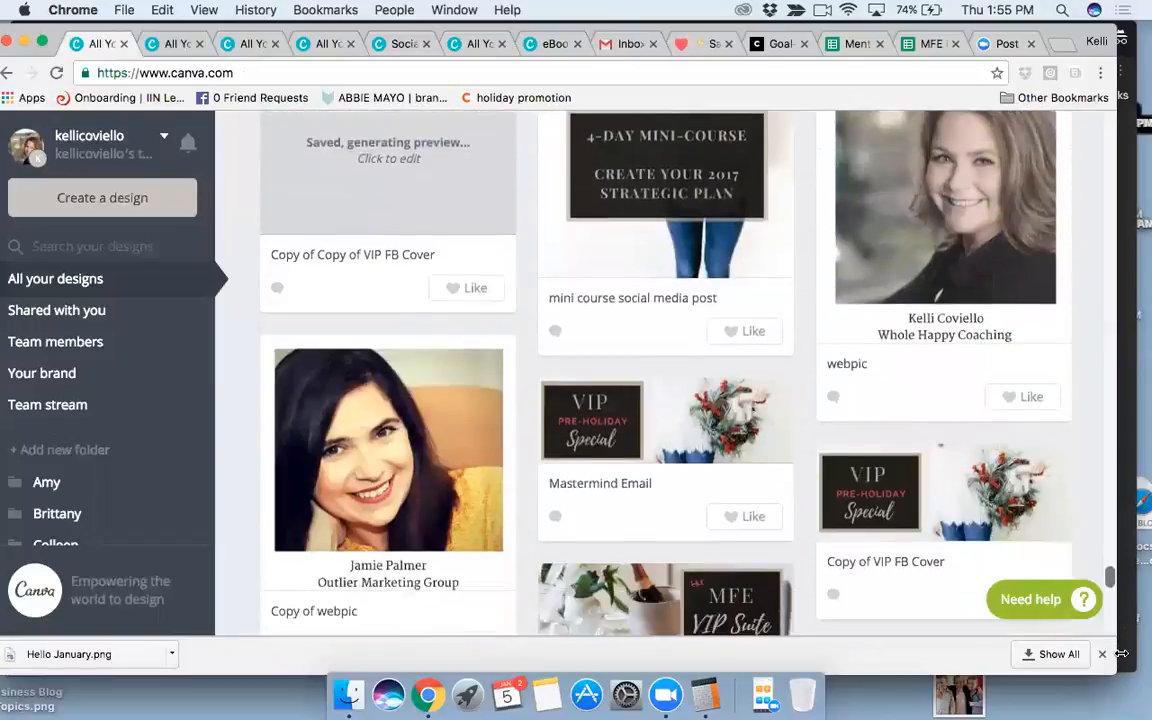
pyautogui.scroll(-10, 665, 400)
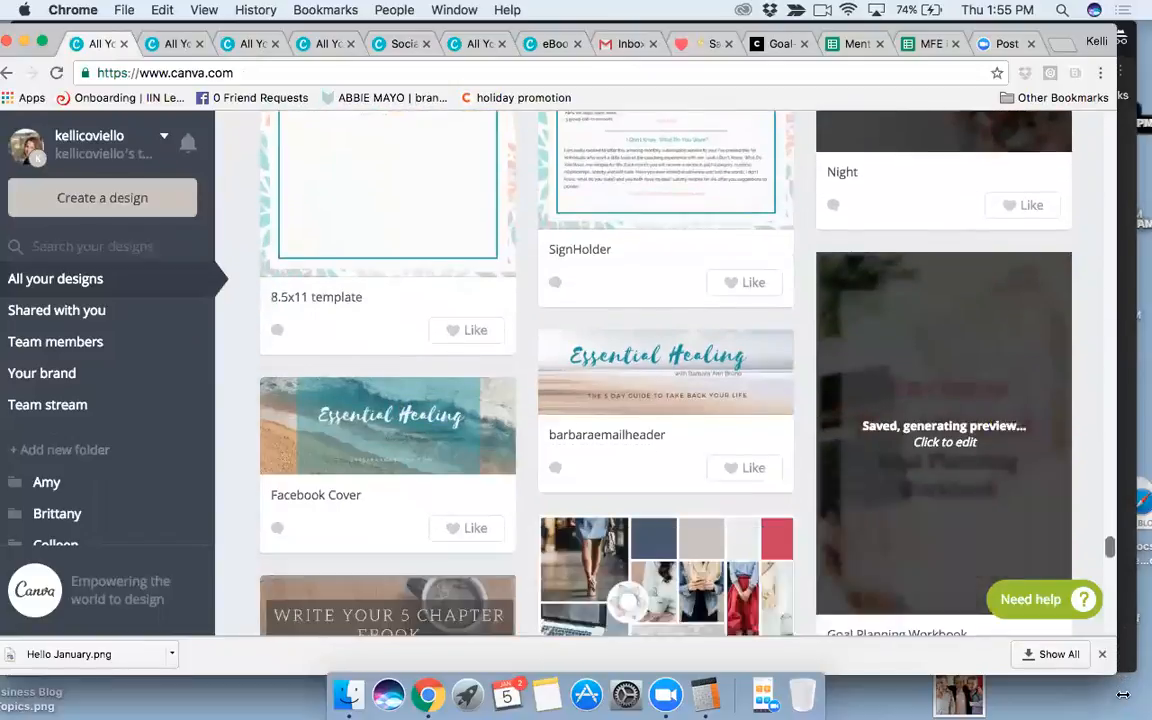
pyautogui.scroll(-5, 665, 400)
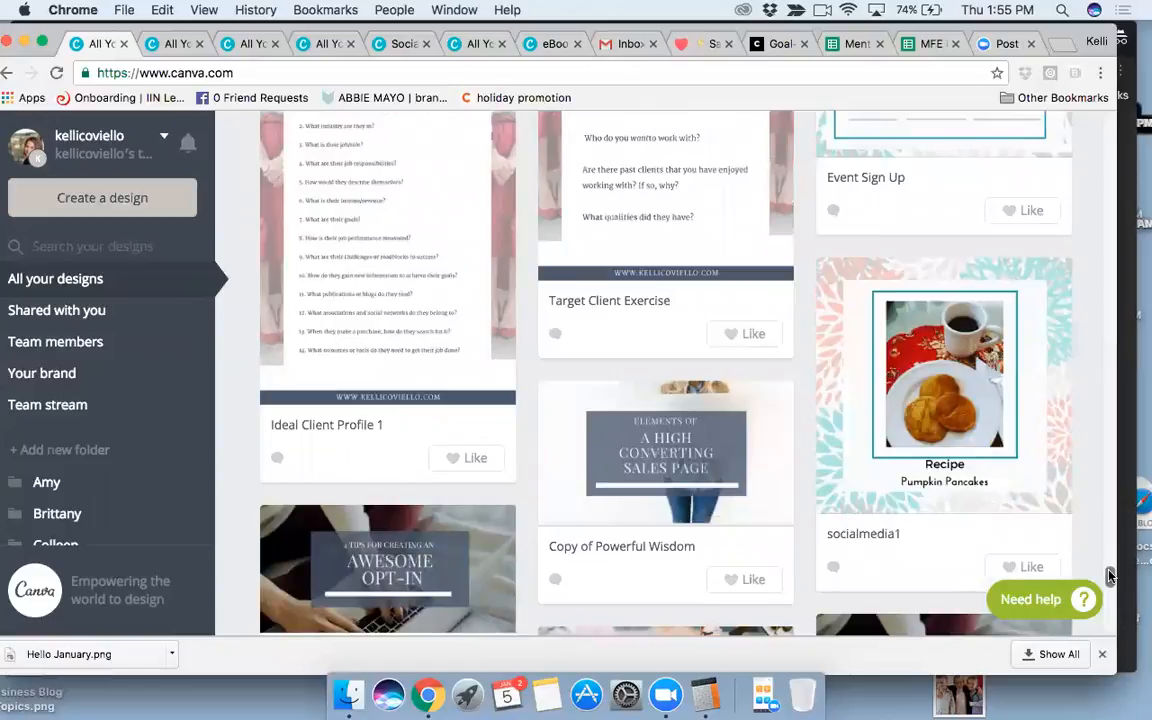
pyautogui.scroll(-15, 1109, 576)
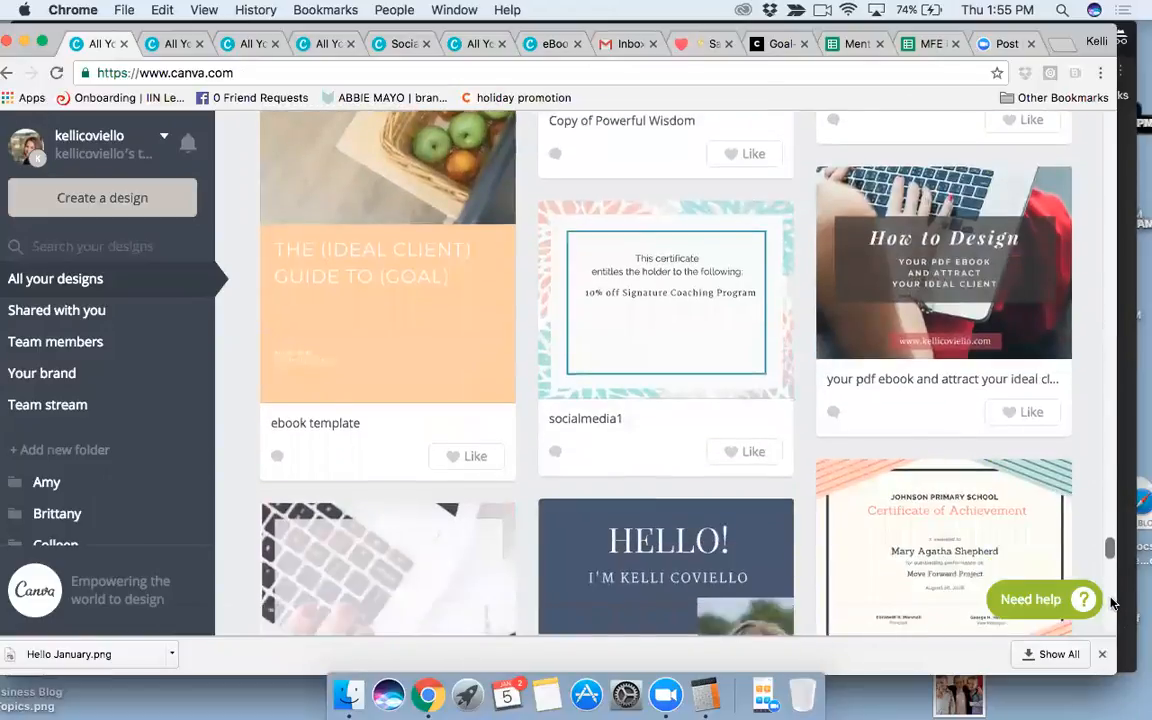
pyautogui.scroll(1, 1110, 604)
pyautogui.click(378, 414)
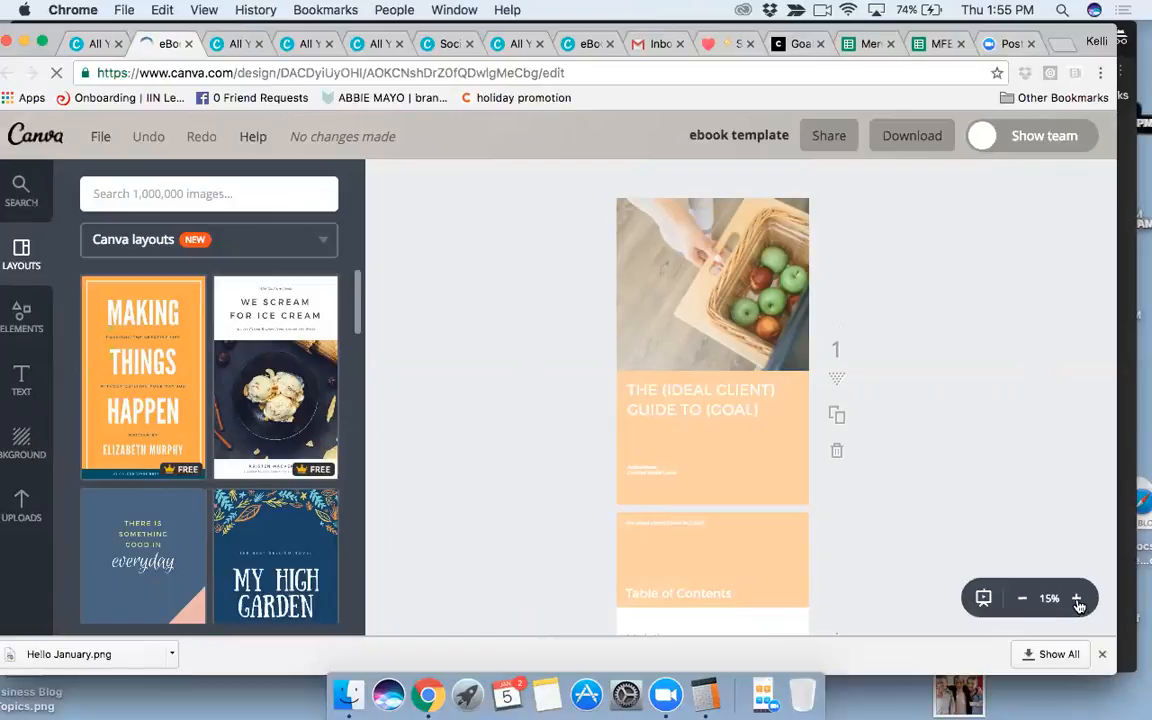
# Dismiss the downloads bar, set the zoom to 45%, and look over the ebook template's cover page.
pyautogui.click(1102, 655)
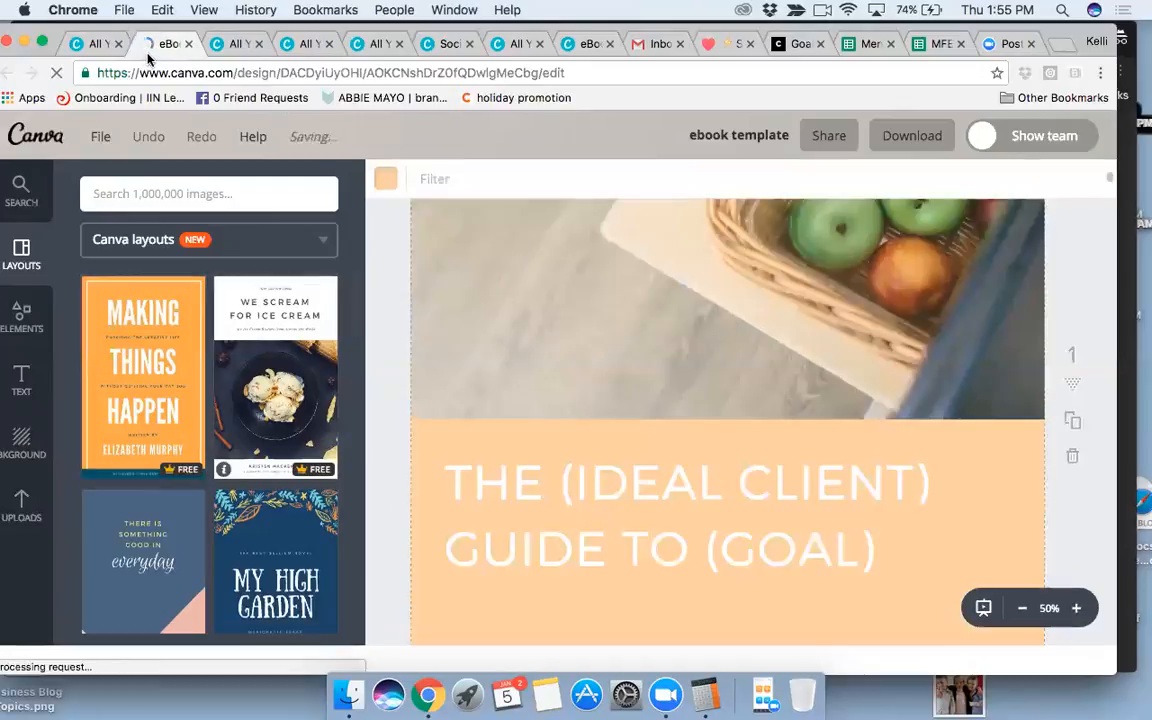
pyautogui.scroll(-20, 890, 447)
pyautogui.click(1023, 639)
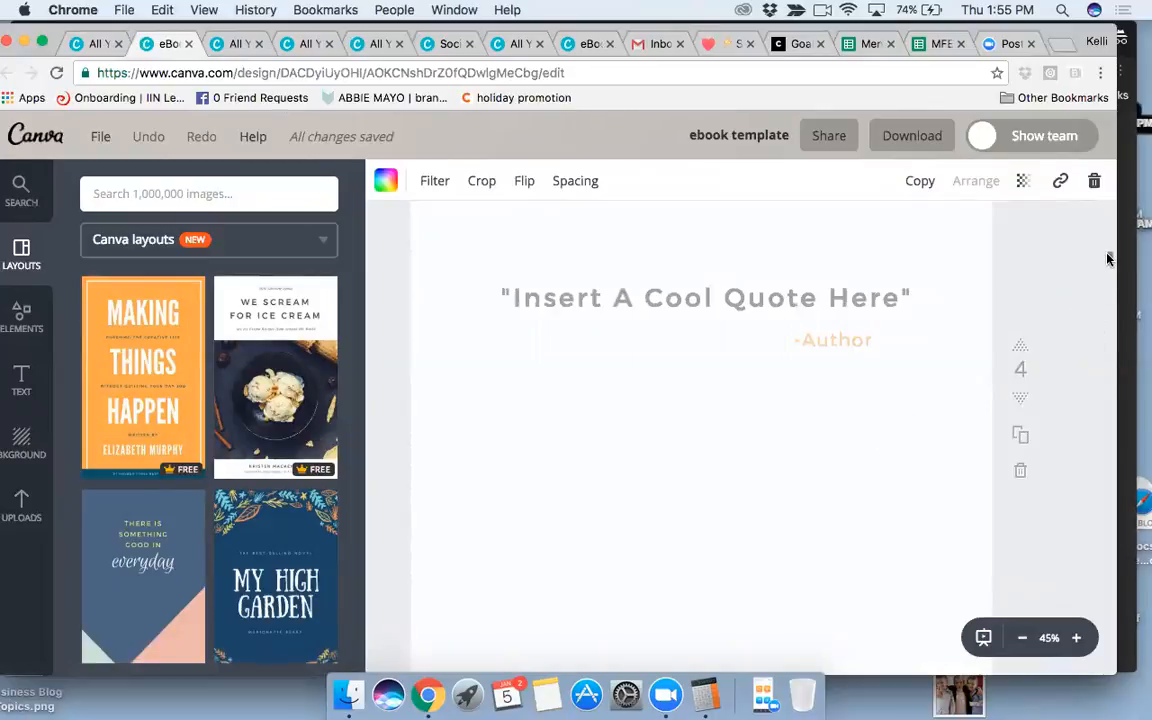
pyautogui.scroll(20, 1107, 259)
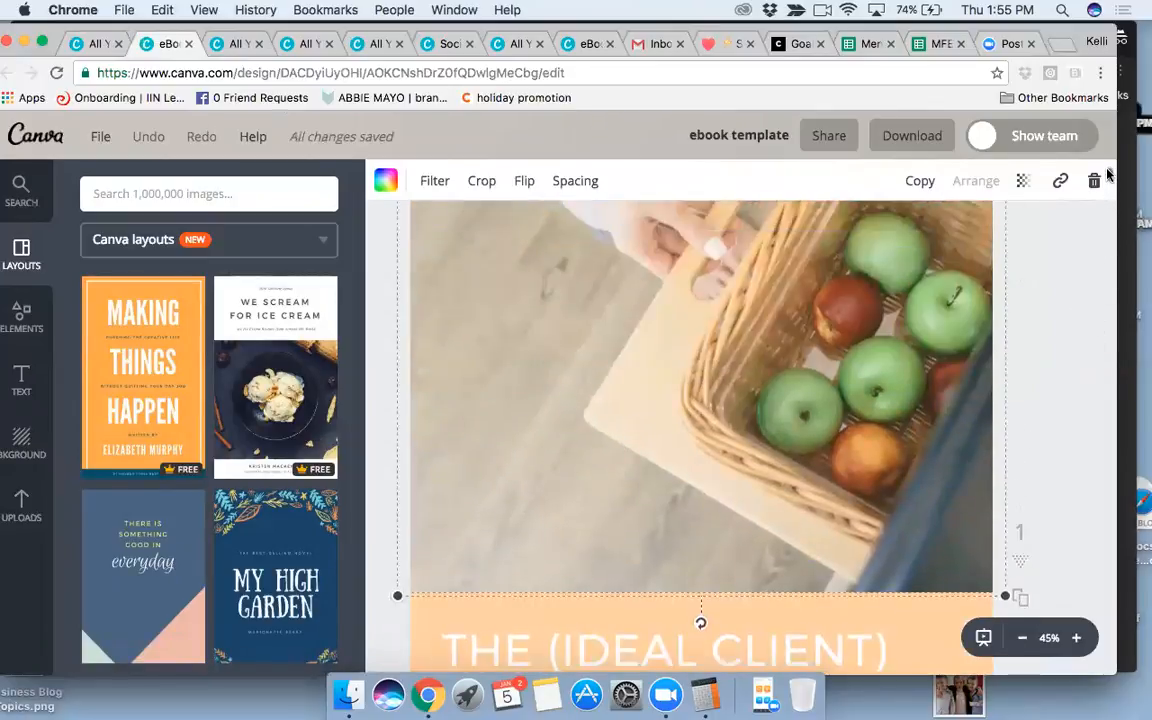
pyautogui.scroll(2, 1107, 175)
pyautogui.scroll(-5, 1107, 175)
pyautogui.scroll(6, 1107, 172)
pyautogui.scroll(-10, 1107, 180)
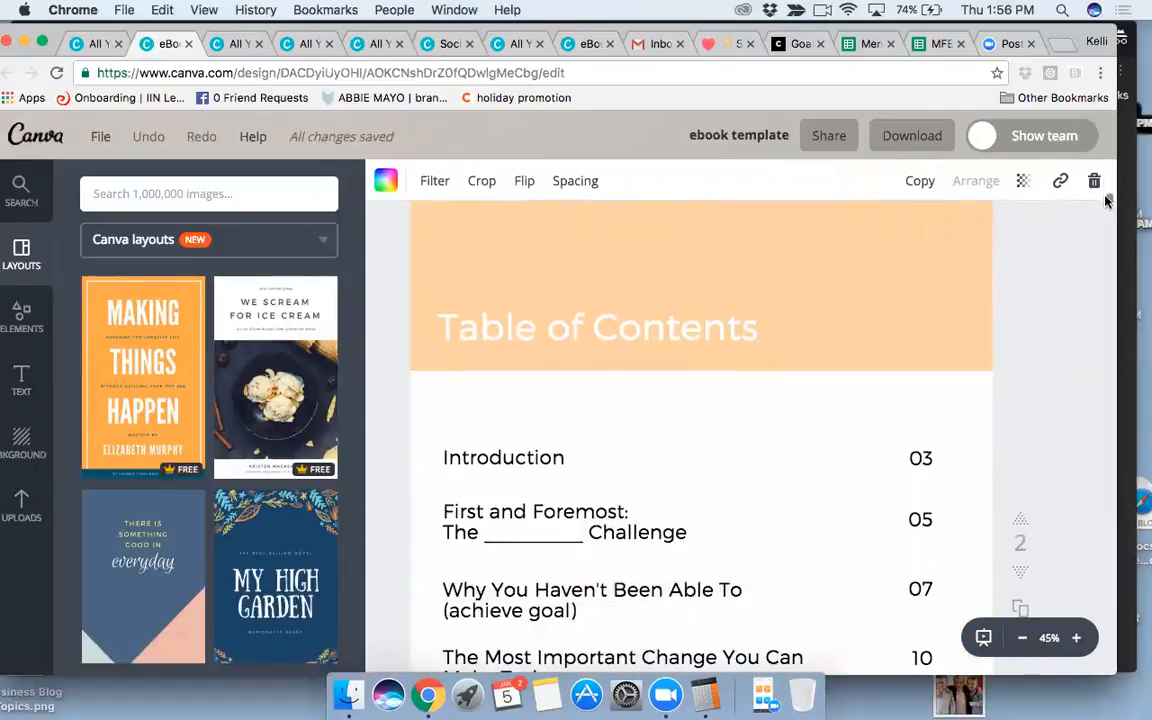
# Read through the table of contents page of the ebook template, down to its website and logo footer.
pyautogui.scroll(-5, 1107, 200)
pyautogui.scroll(3, 1107, 205)
pyautogui.scroll(-1, 1107, 209)
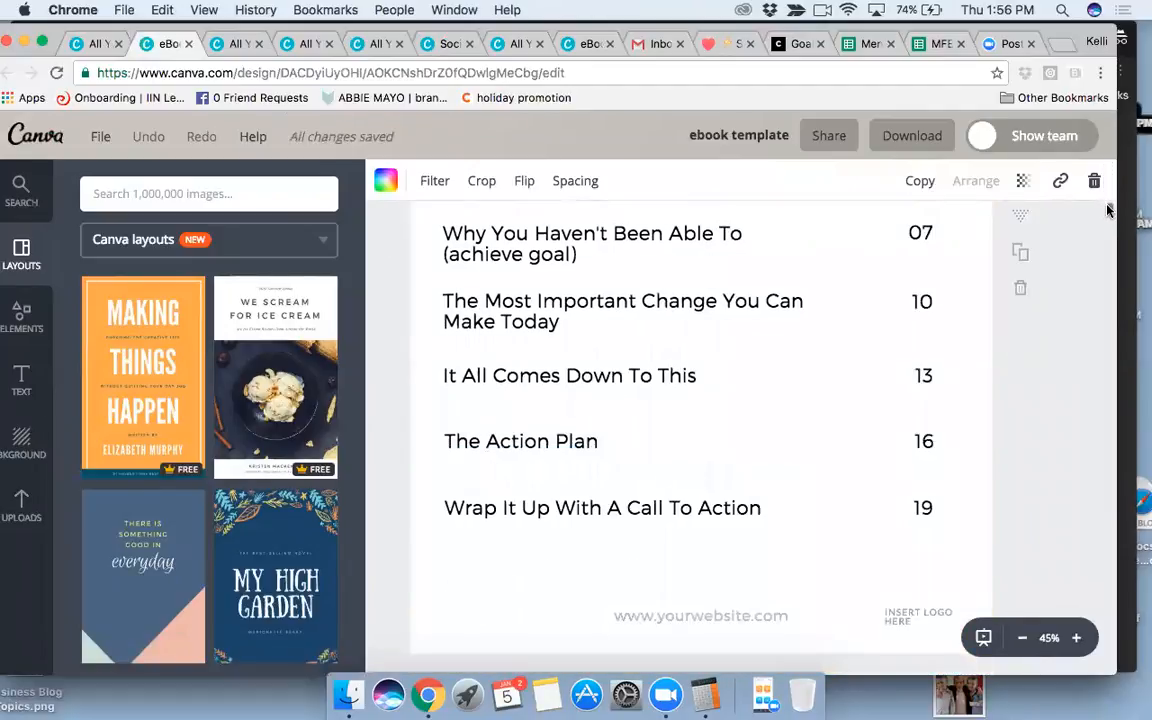
pyautogui.scroll(1, 1107, 209)
pyautogui.scroll(-10, 1107, 209)
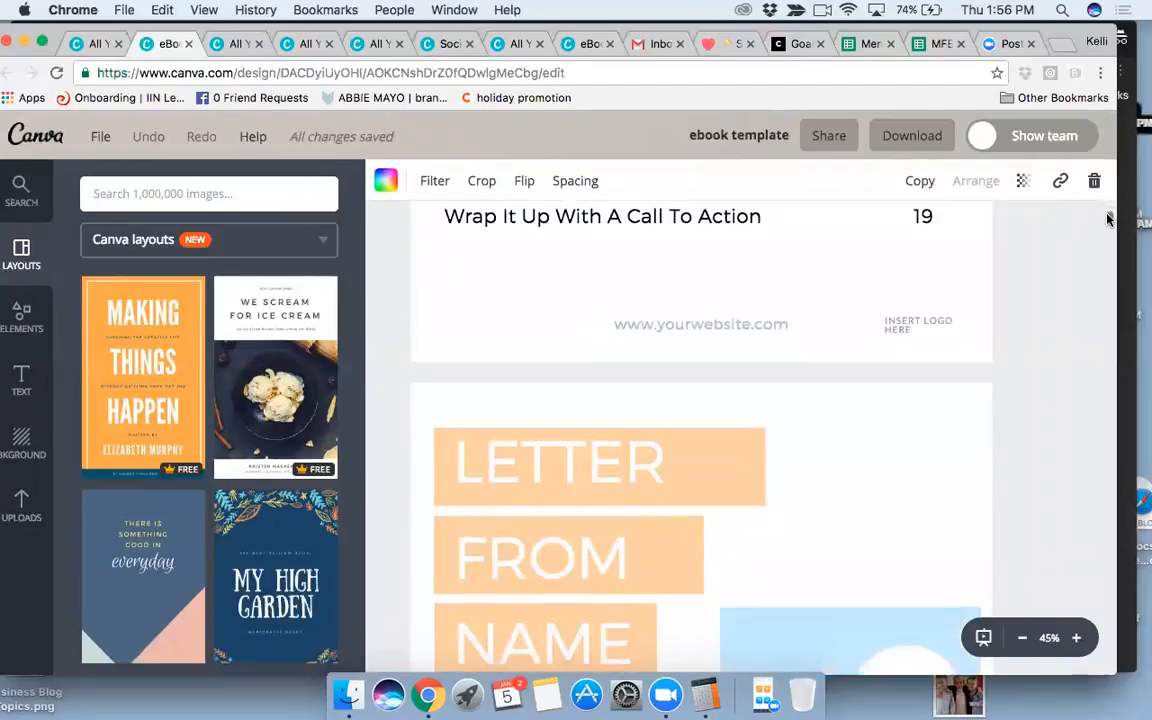
# Examine the ebook template's letter, quote, chapter and photo pages, and return to the beginning of the document.
pyautogui.scroll(-20, 1107, 220)
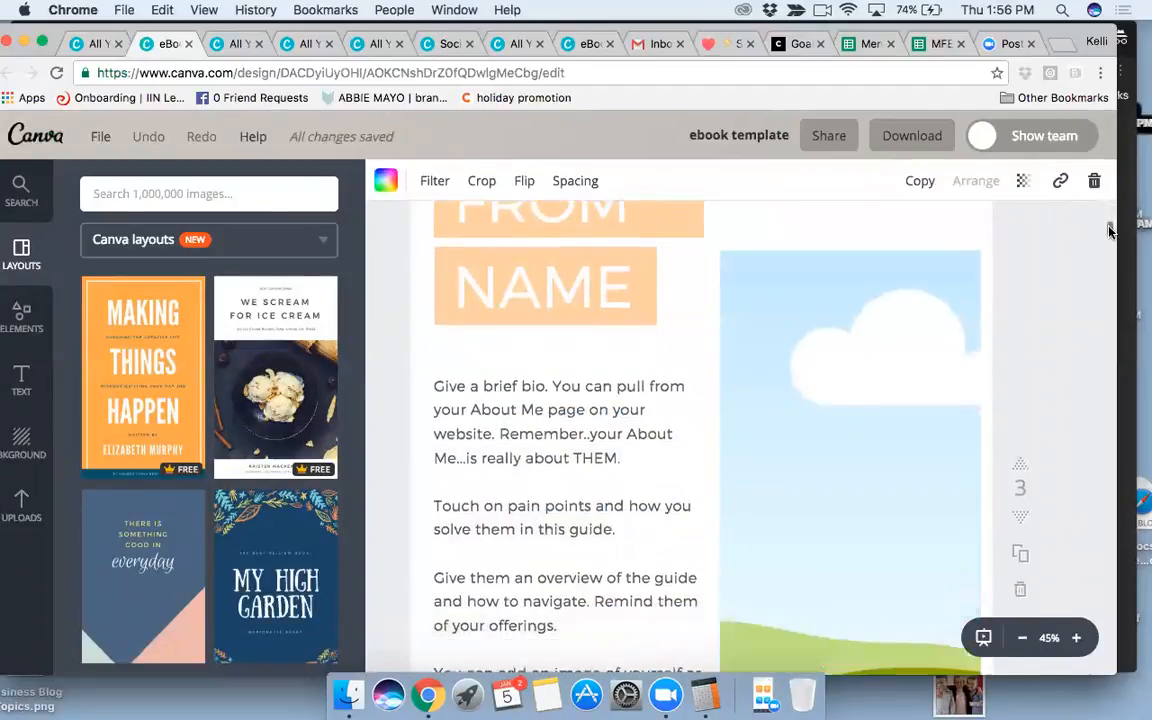
pyautogui.scroll(-20, 1108, 245)
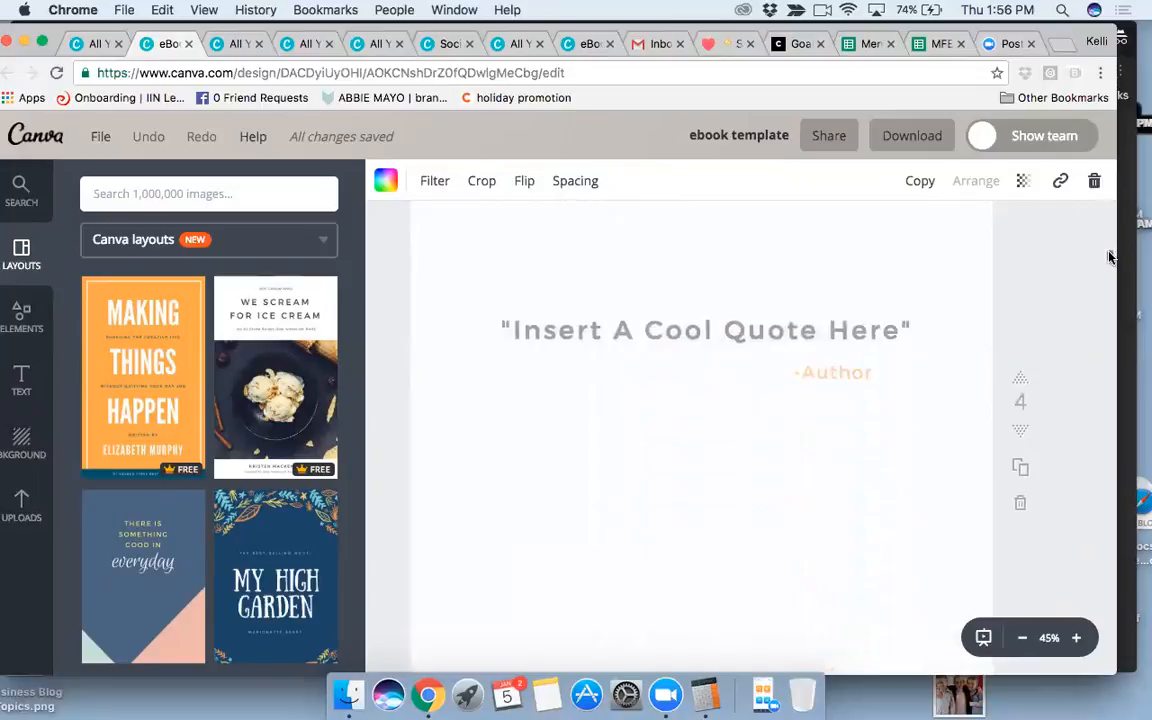
pyautogui.scroll(-15, 1108, 260)
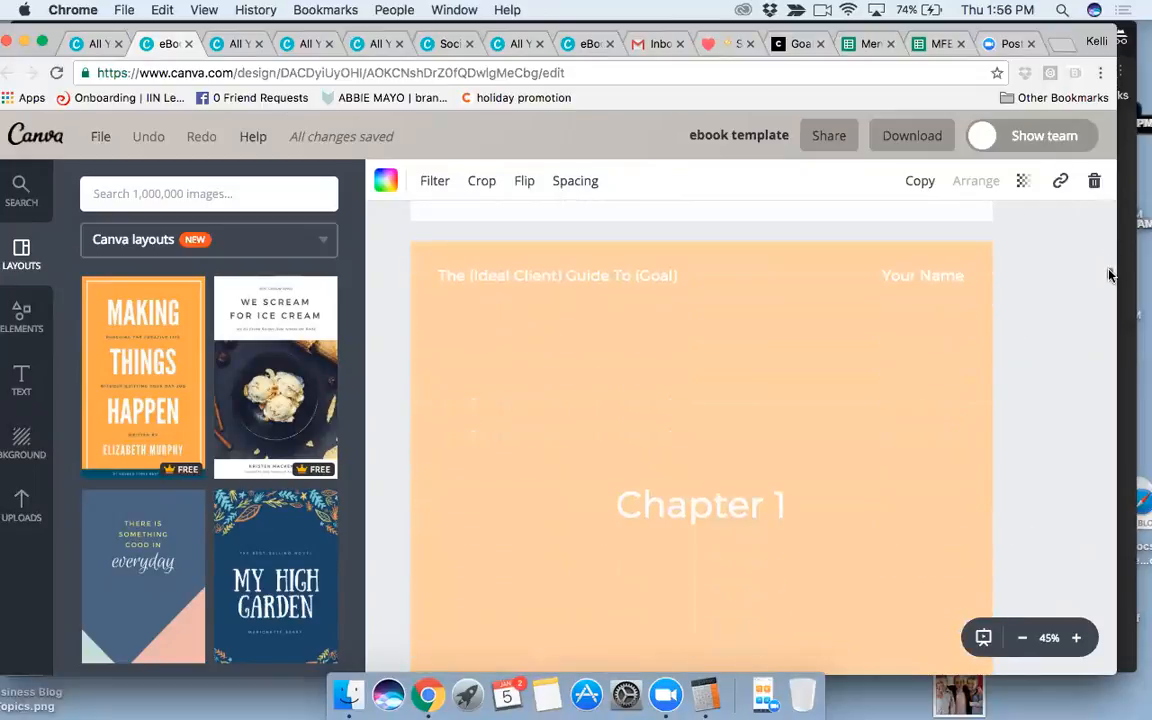
pyautogui.scroll(-18, 1108, 280)
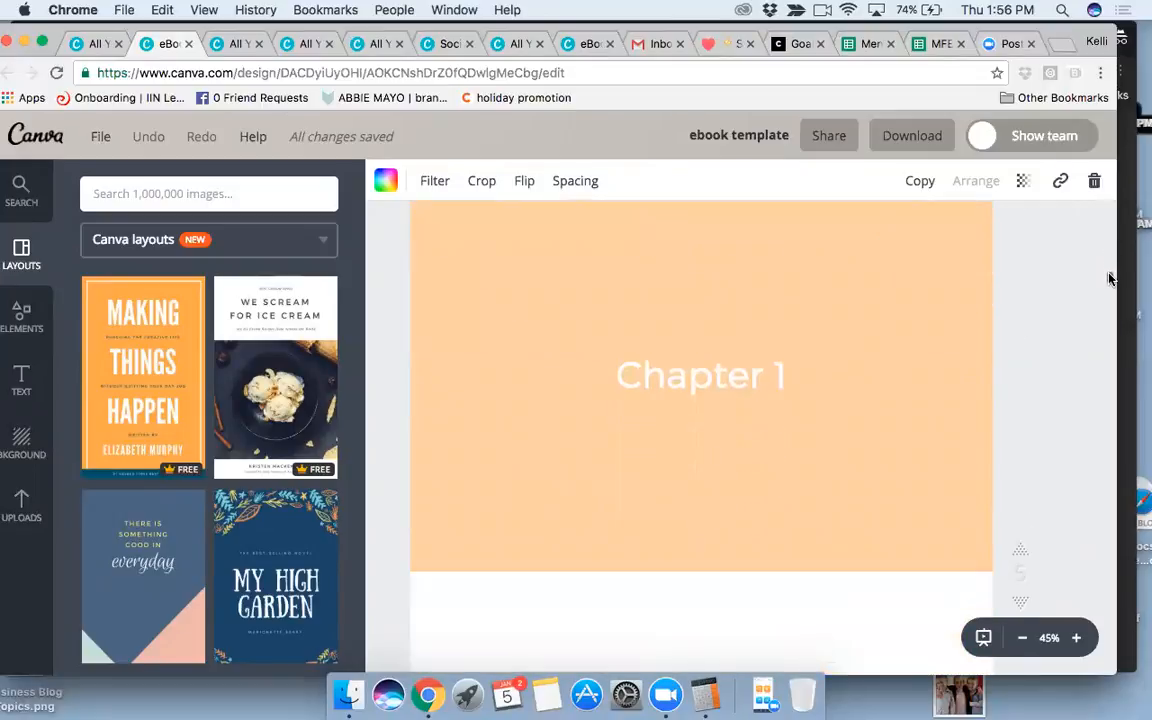
pyautogui.scroll(-20, 1108, 297)
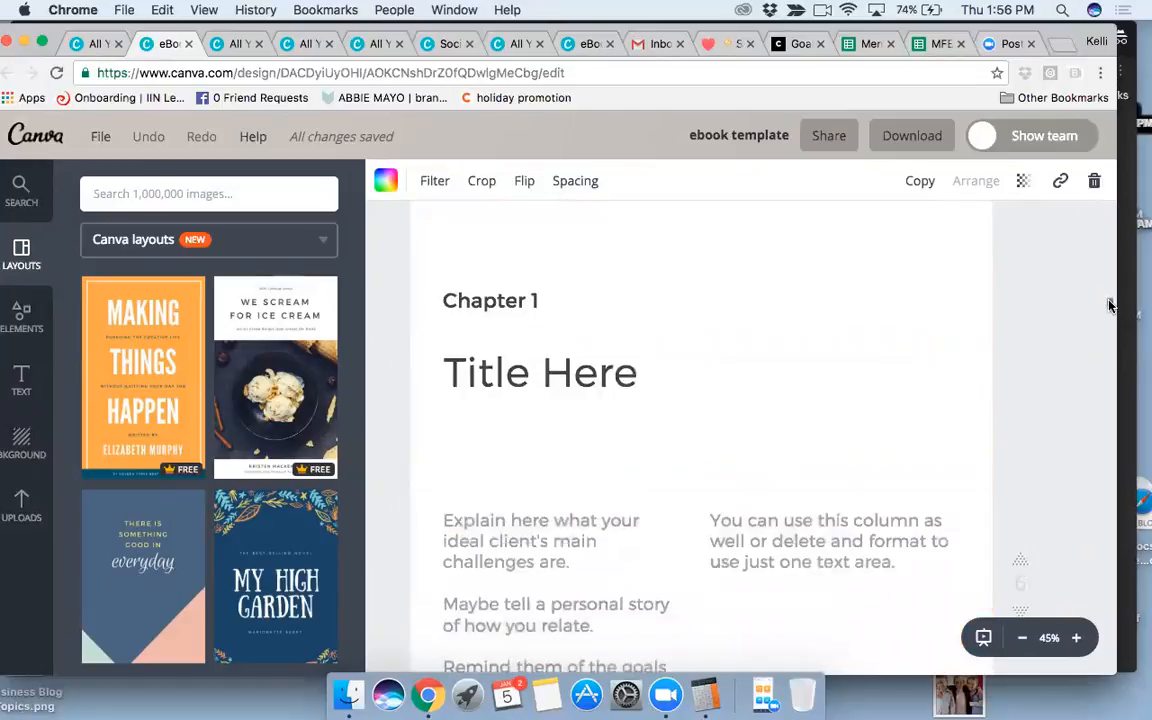
pyautogui.scroll(-15, 1113, 340)
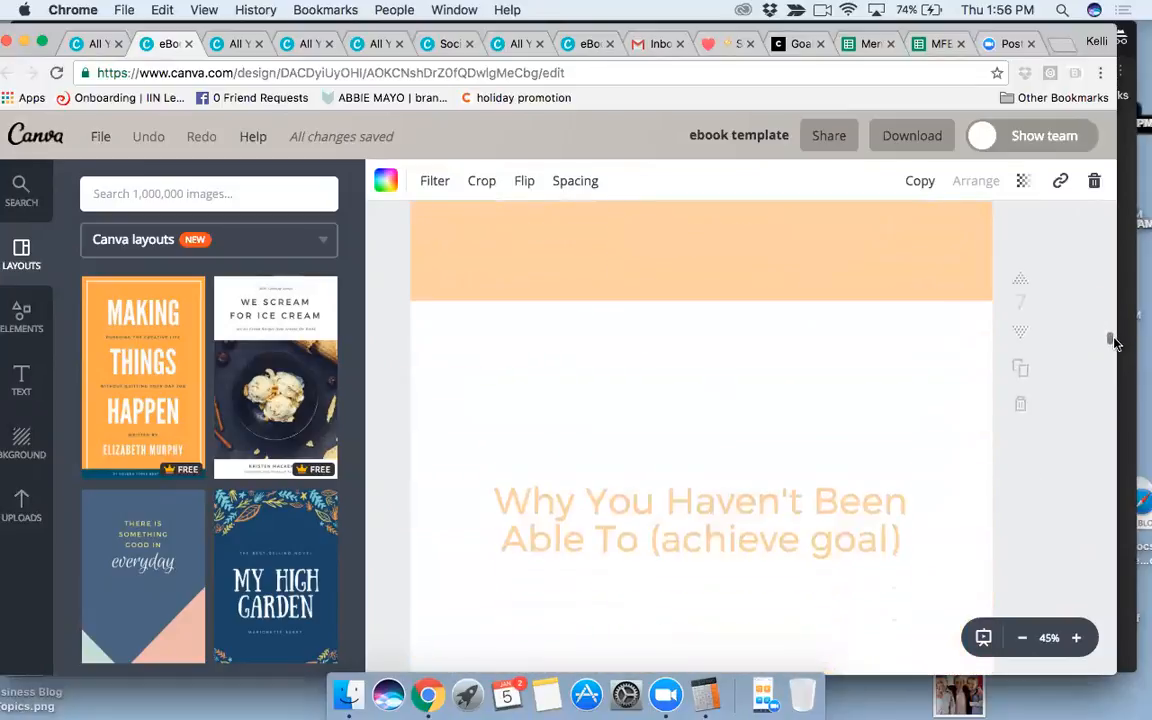
pyautogui.scroll(-15, 1113, 365)
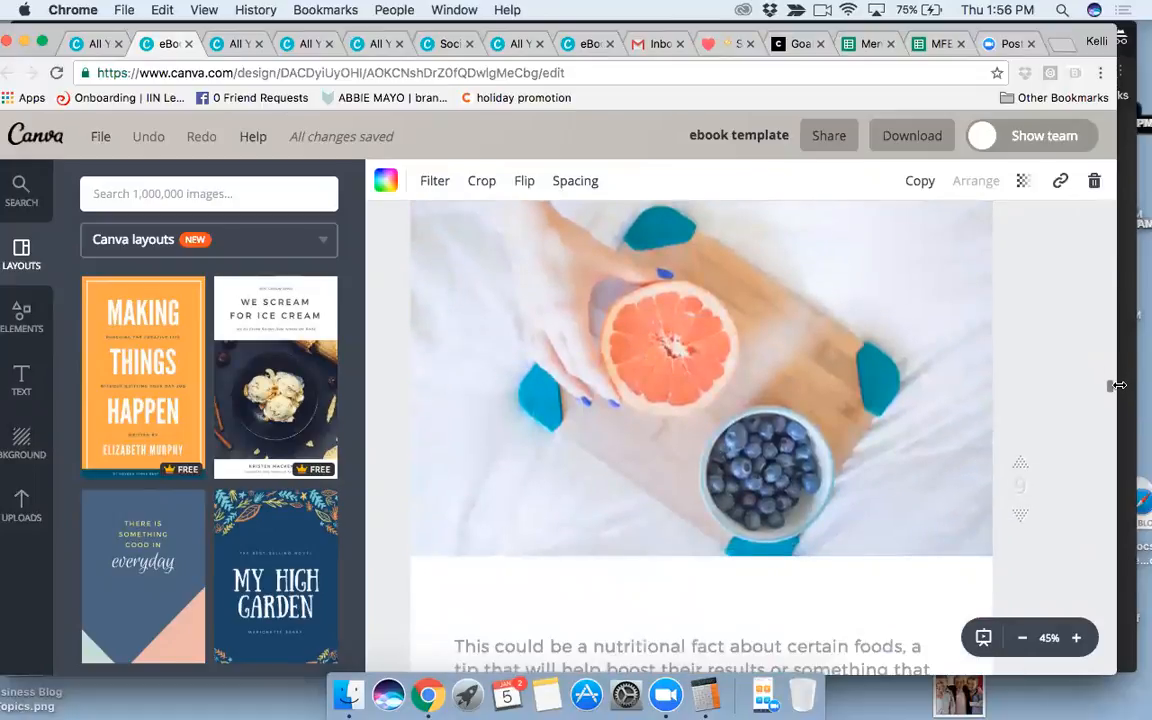
pyautogui.scroll(-15, 1118, 385)
pyautogui.moveTo(1124, 435)
pyautogui.mouseDown()
pyautogui.moveTo(1131, 660)
pyautogui.moveTo(1112, 188)
pyautogui.mouseUp()
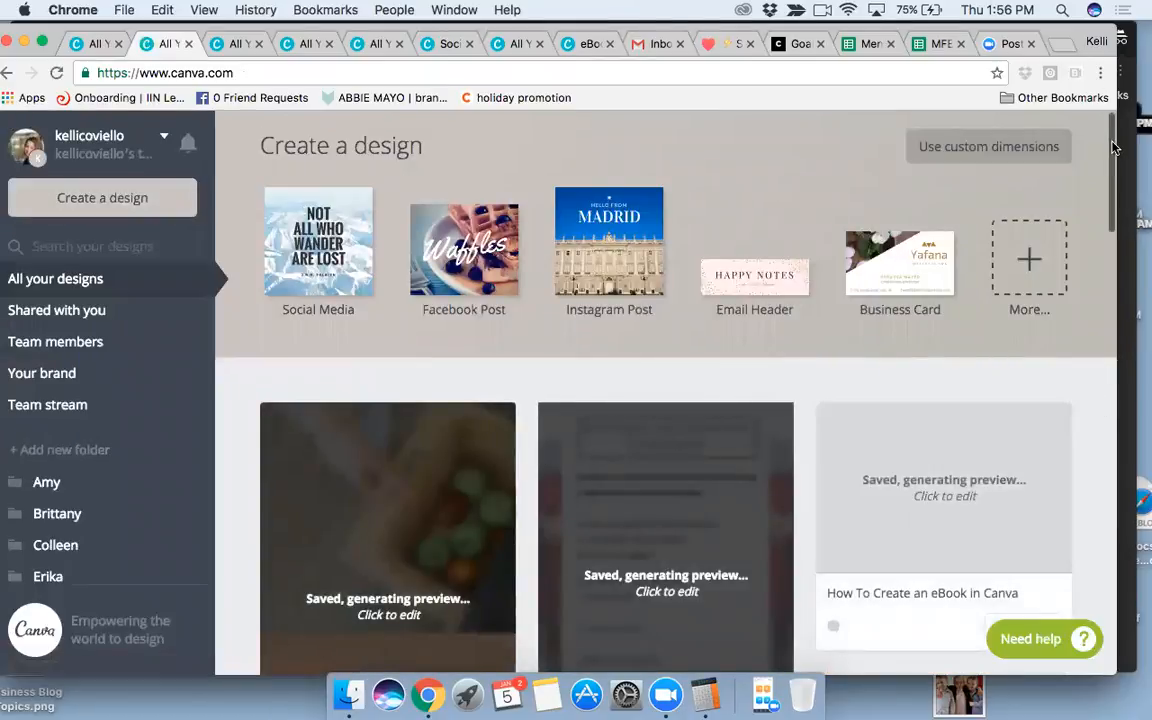
# Find the BUSINESS BY DESIGN WORKBOOK FINAL design in the overview of all designs and open it at its cover page.
pyautogui.scroll(-5, 1113, 148)
pyautogui.moveTo(1113, 185); pyautogui.dragTo(1115, 587)
pyautogui.moveTo(1108, 433); pyautogui.dragTo(1116, 525)
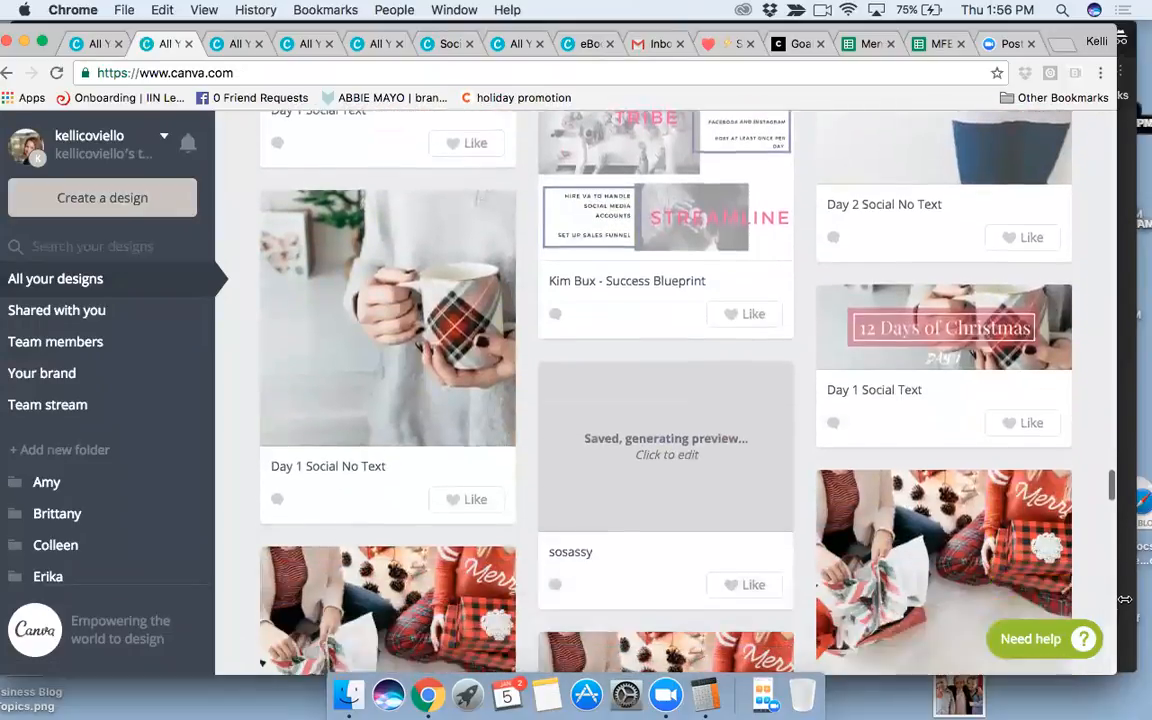
pyautogui.moveTo(1125, 598); pyautogui.dragTo(1125, 614)
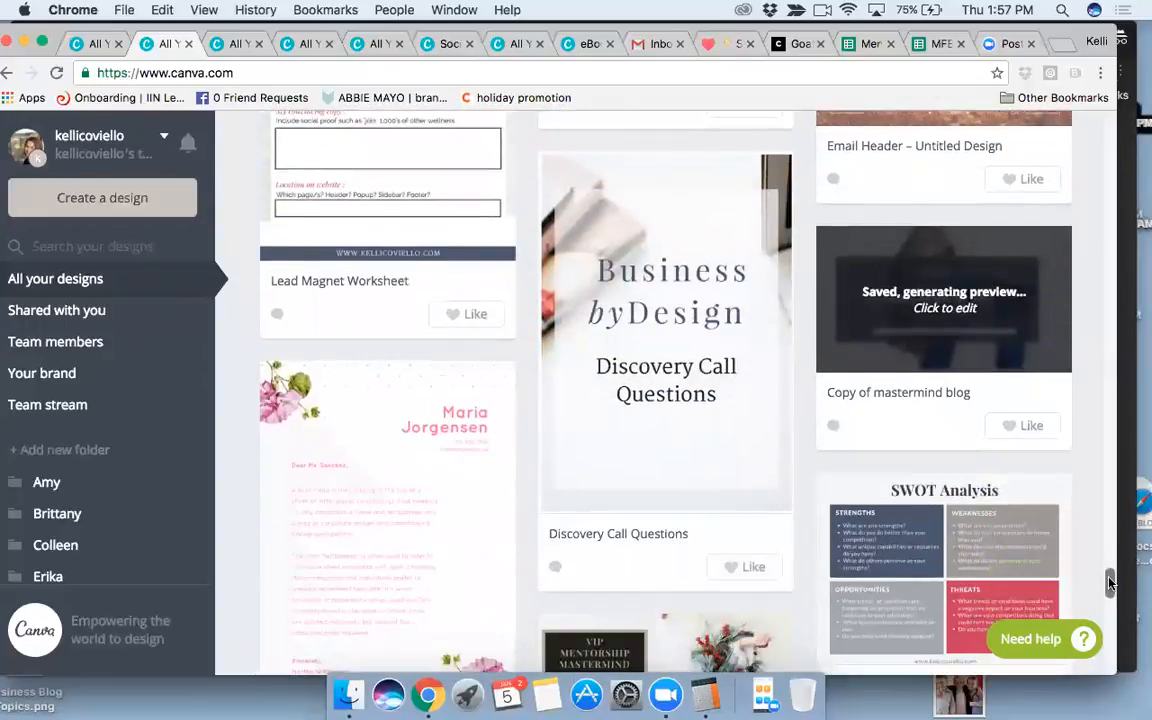
pyautogui.scroll(-10, 1111, 602)
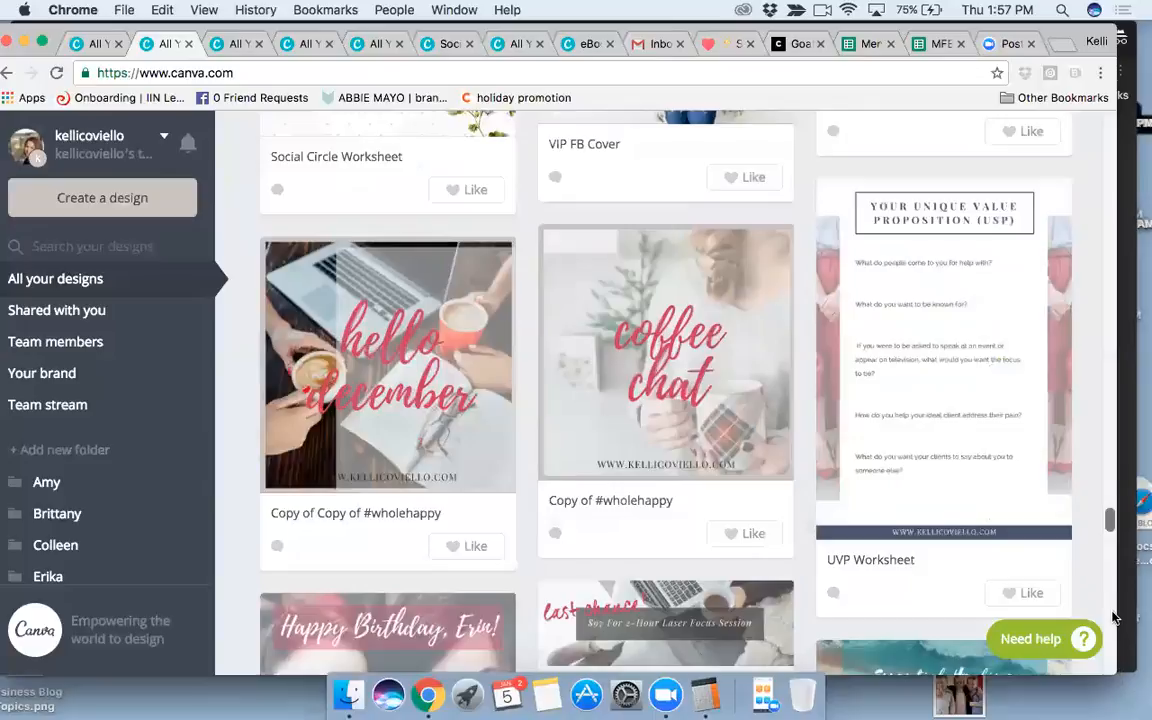
pyautogui.scroll(3, 1117, 627)
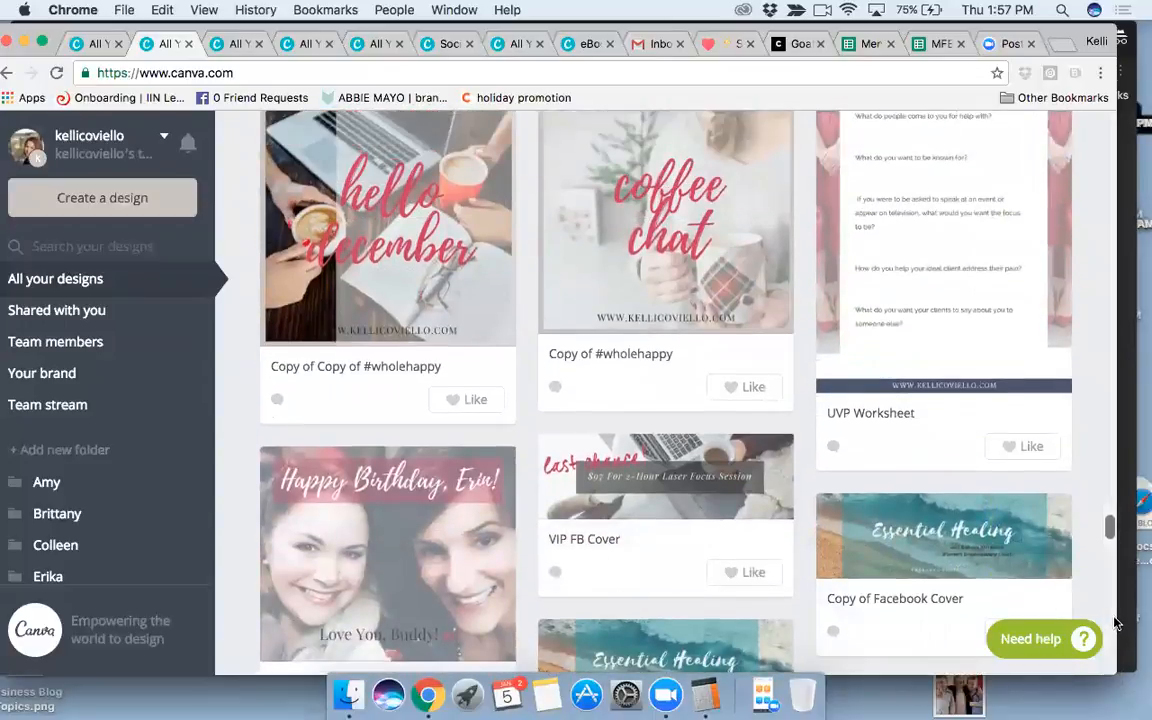
pyautogui.scroll(-2, 1118, 627)
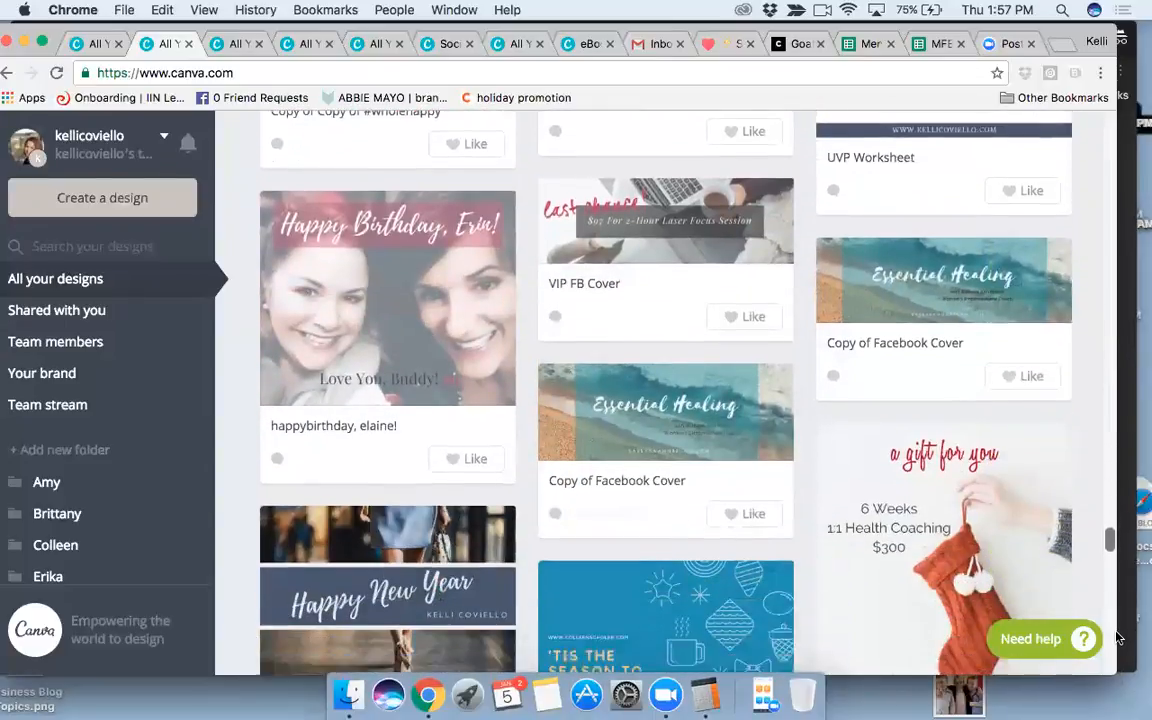
pyautogui.scroll(-8, 1118, 640)
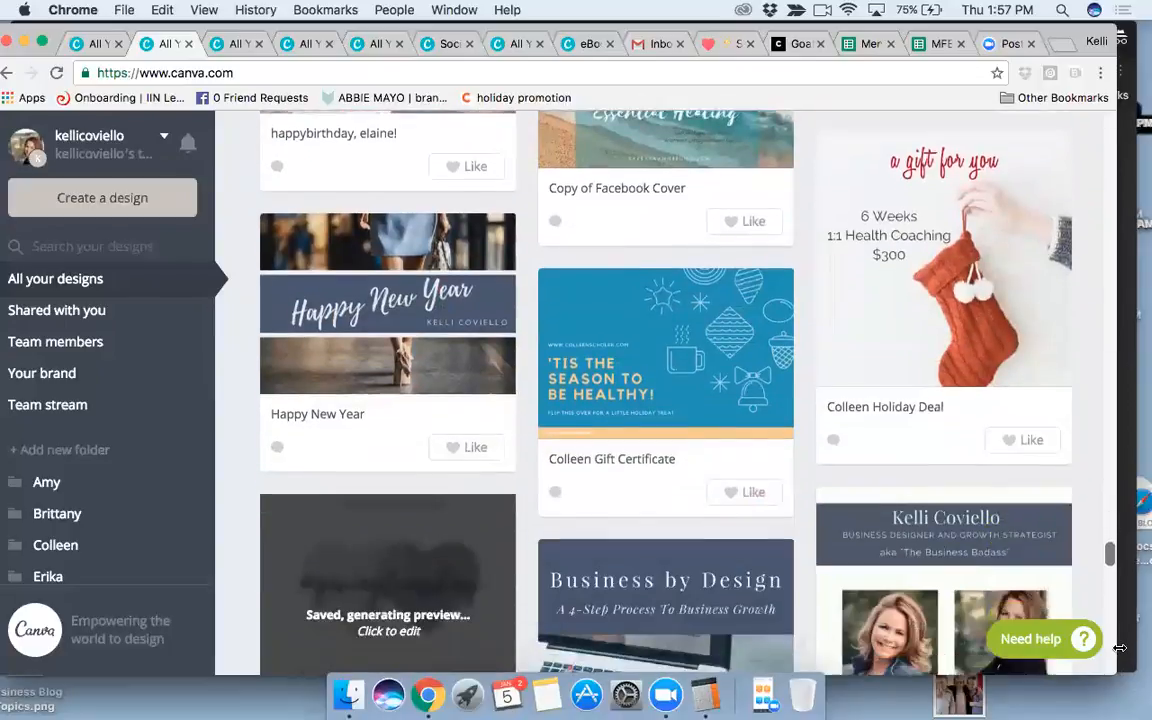
pyautogui.scroll(-3, 1121, 659)
pyautogui.scroll(2, 1121, 660)
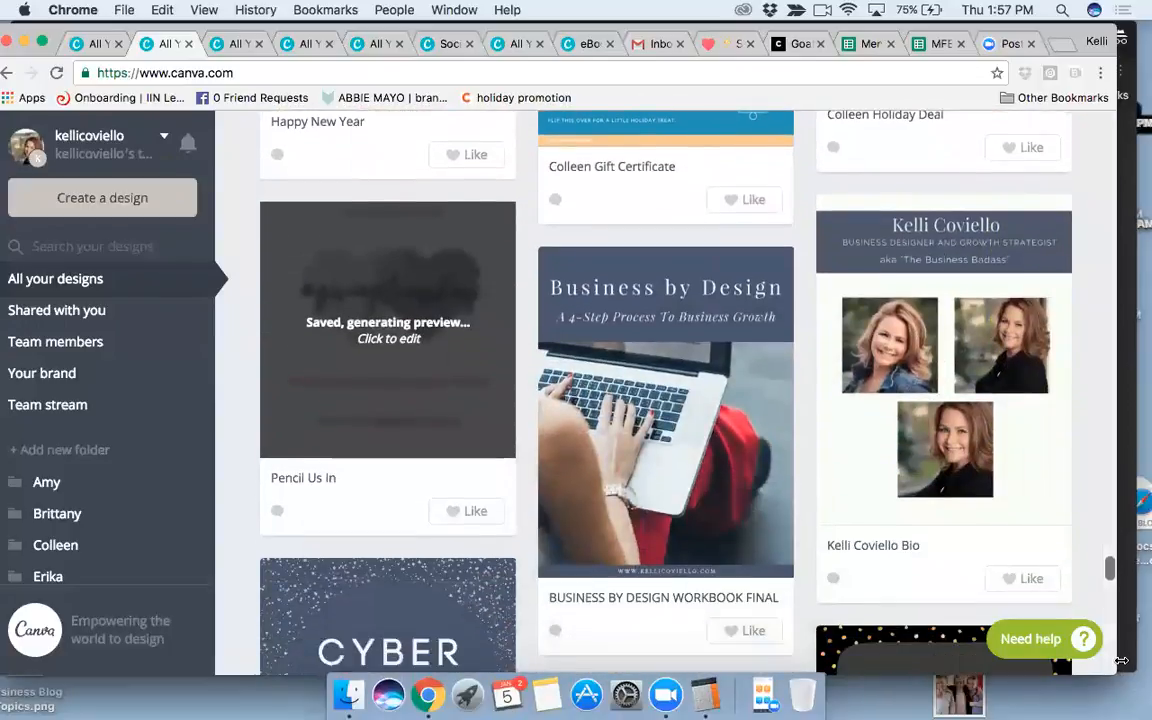
pyautogui.scroll(-1, 1122, 660)
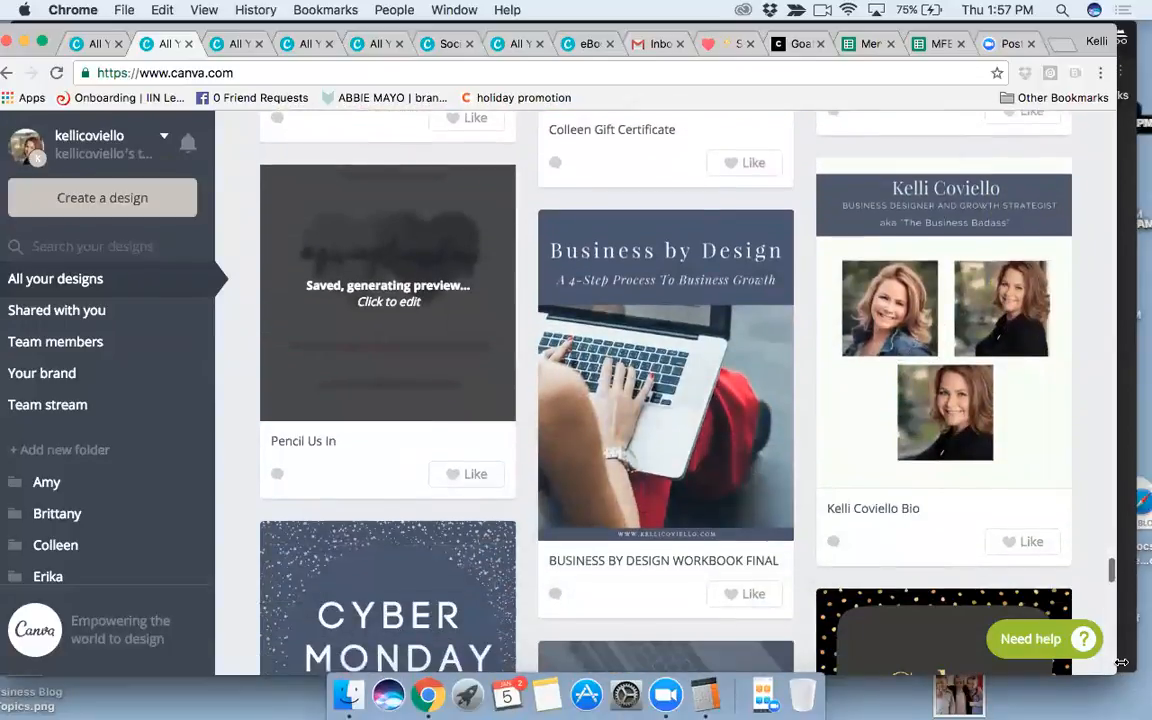
pyautogui.scroll(-1, 1122, 662)
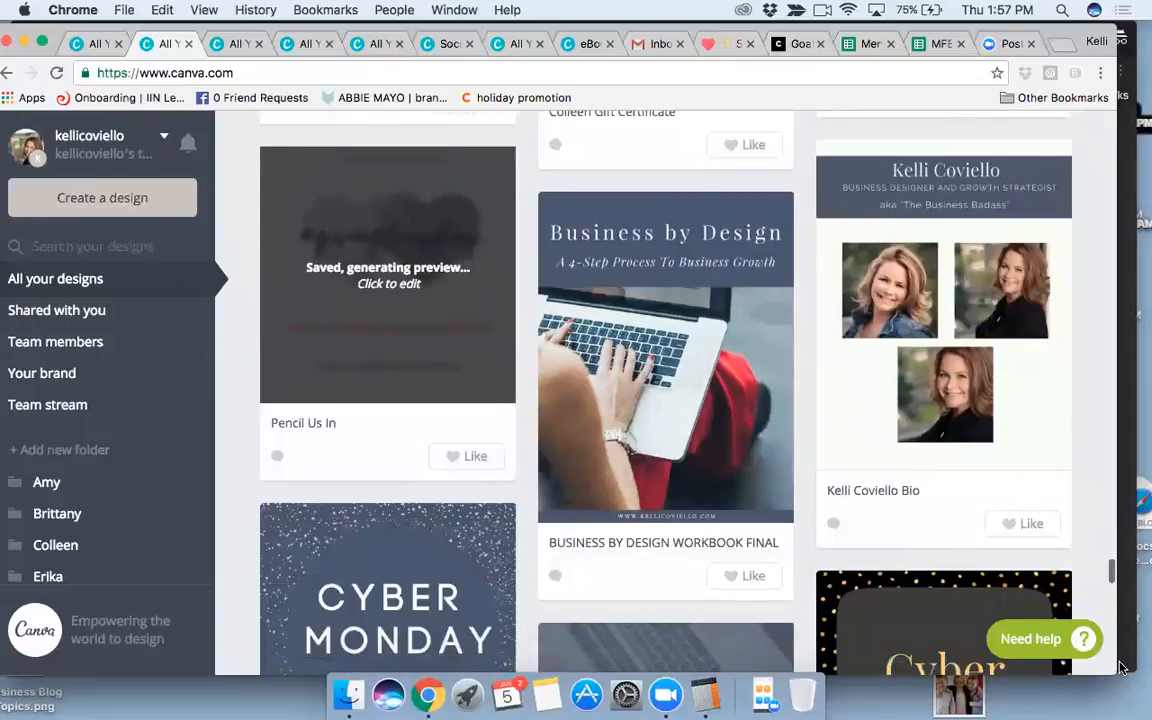
pyautogui.scroll(-1, 1121, 667)
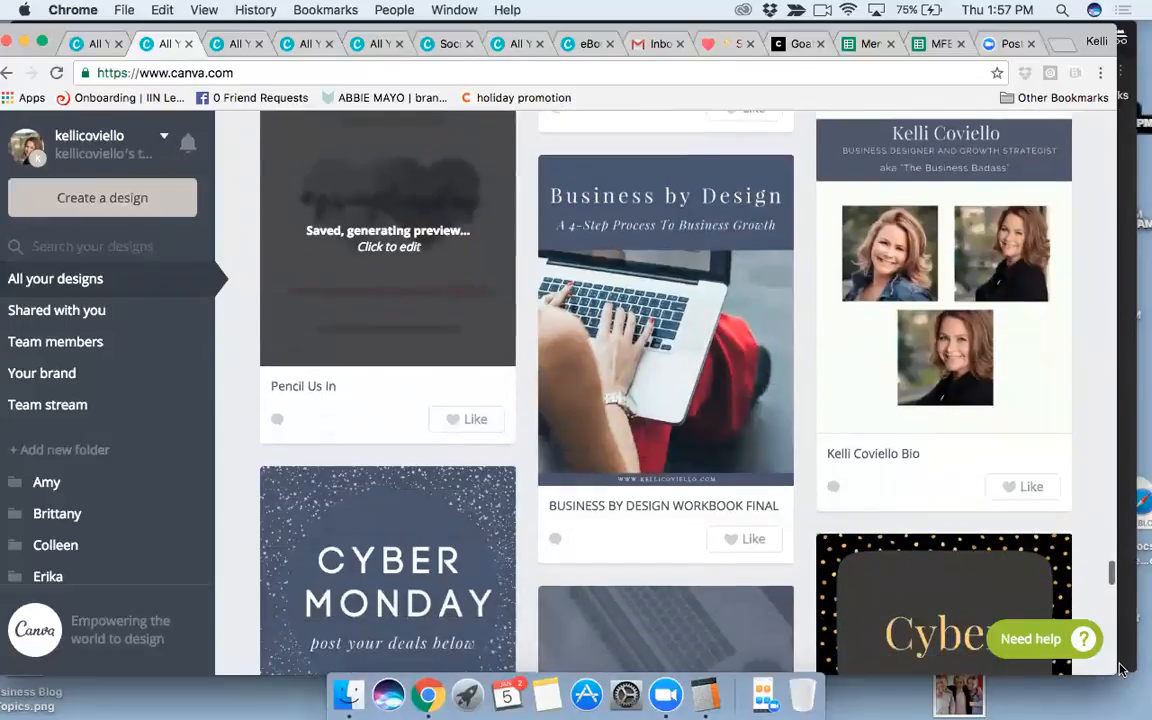
pyautogui.scroll(-10, 1120, 668)
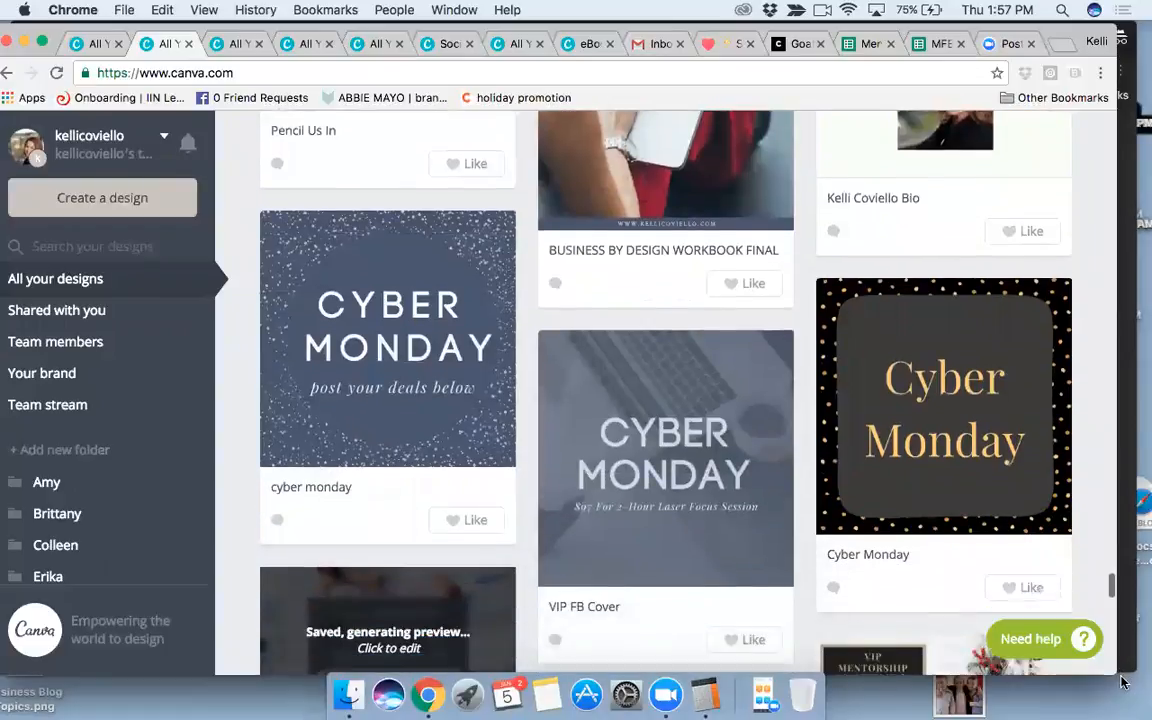
pyautogui.scroll(-7, 1122, 688)
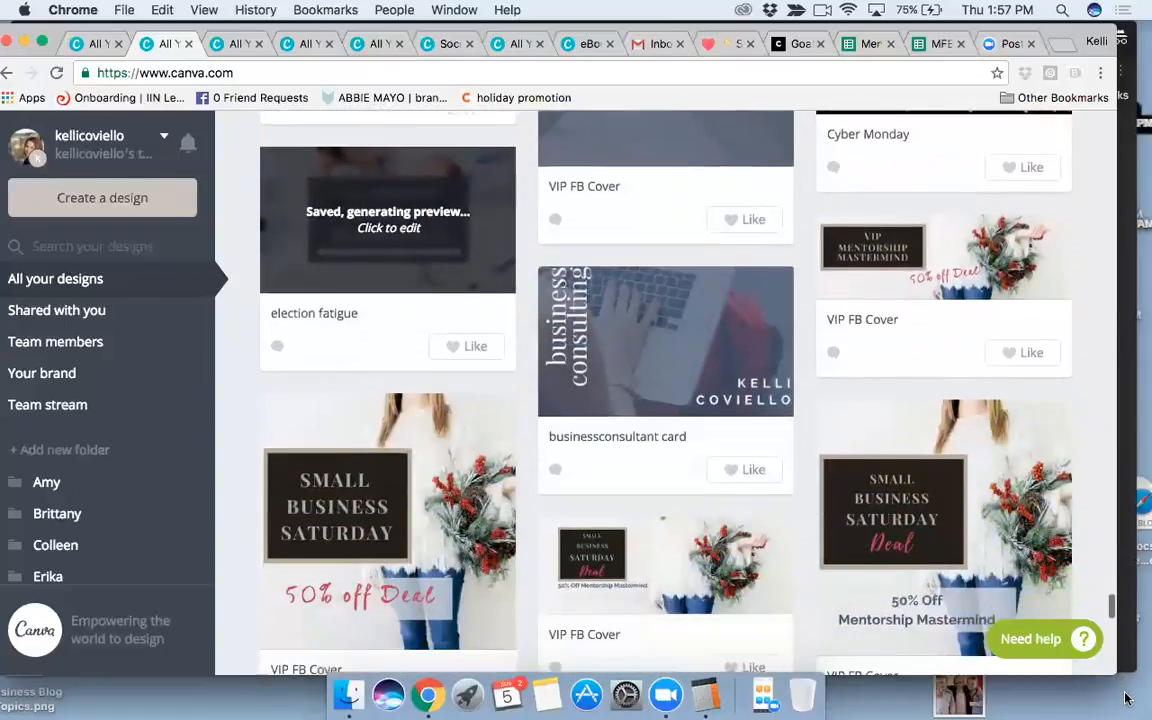
pyautogui.scroll(12, 1122, 660)
pyautogui.scroll(13, 1121, 650)
pyautogui.scroll(-10, 1121, 650)
pyautogui.scroll(1, 728, 432)
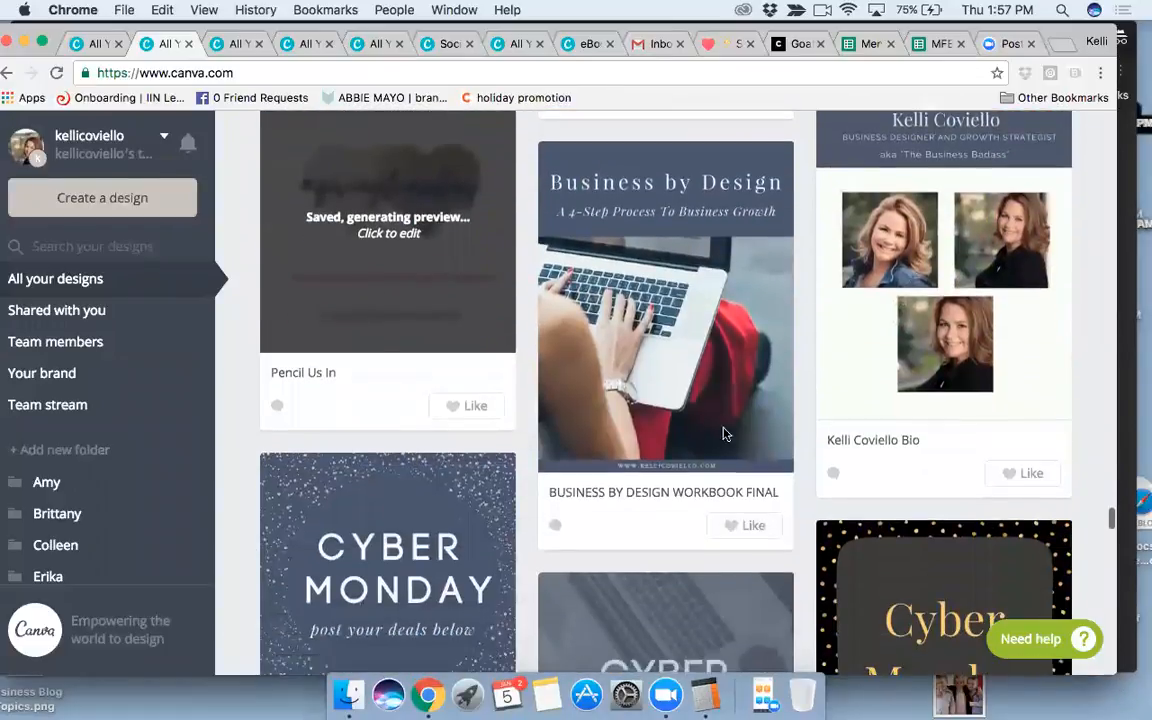
pyautogui.click(693, 379)
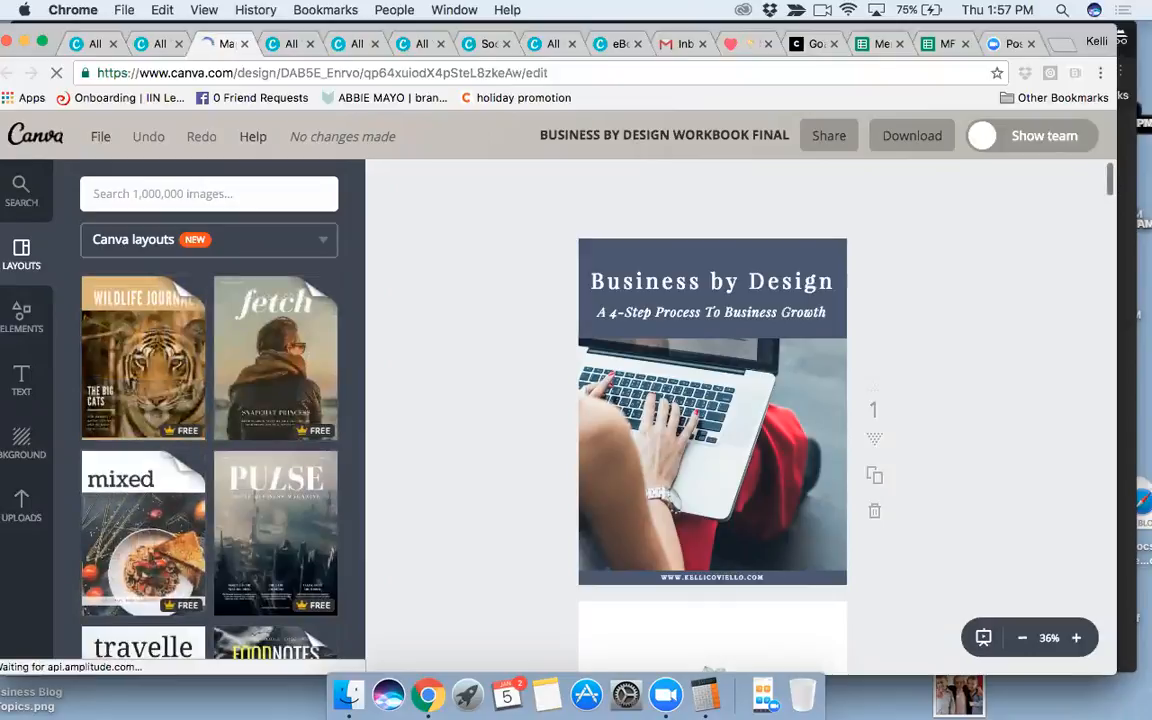
pyautogui.moveTo(1108, 182)
pyautogui.mouseDown()
pyautogui.moveTo(1114, 198)
pyautogui.moveTo(1114, 172)
pyautogui.mouseUp()
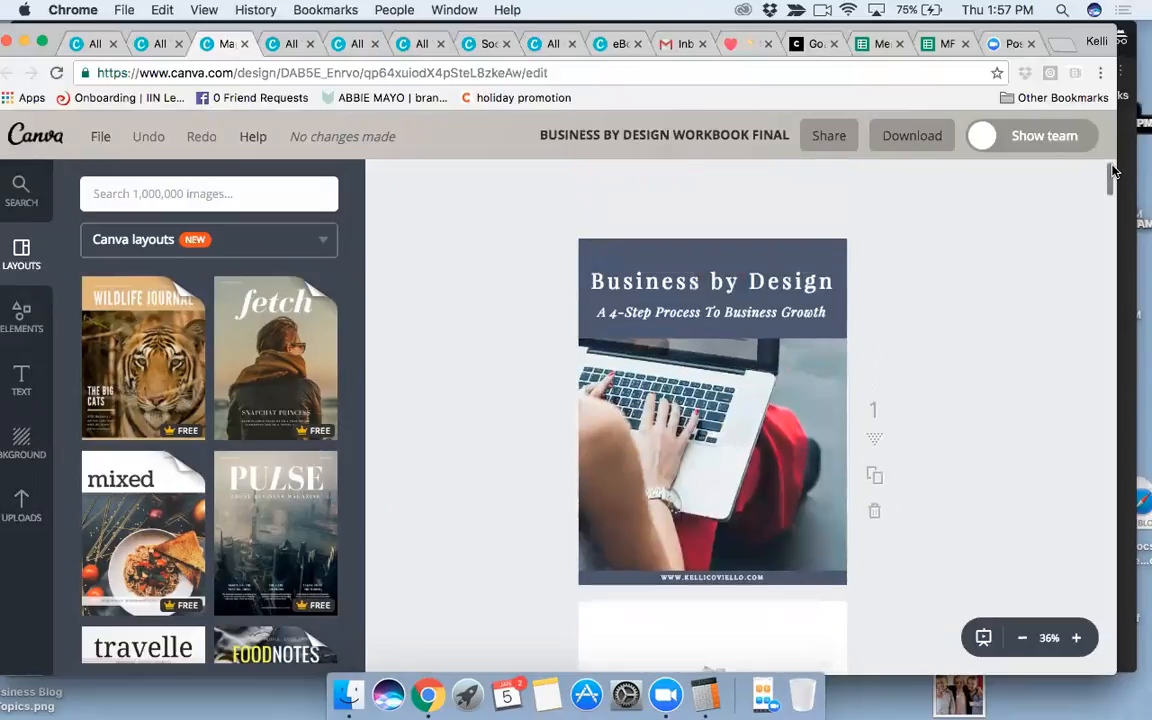
pyautogui.moveTo(1114, 178)
pyautogui.mouseDown()
pyautogui.moveTo(1113, 658)
pyautogui.moveTo(1099, 172)
pyautogui.mouseUp()
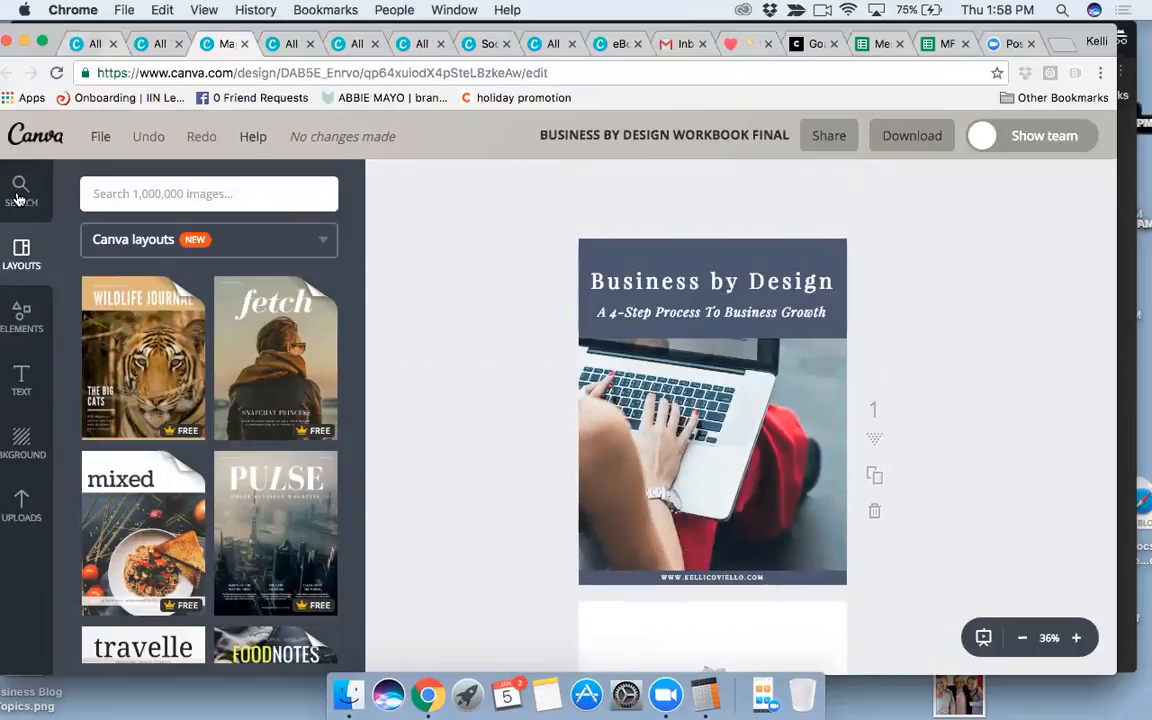
# Return to the overview of all designs and open the Five Ways To Create a Consistent Brand ebook.
pyautogui.click(85, 44)
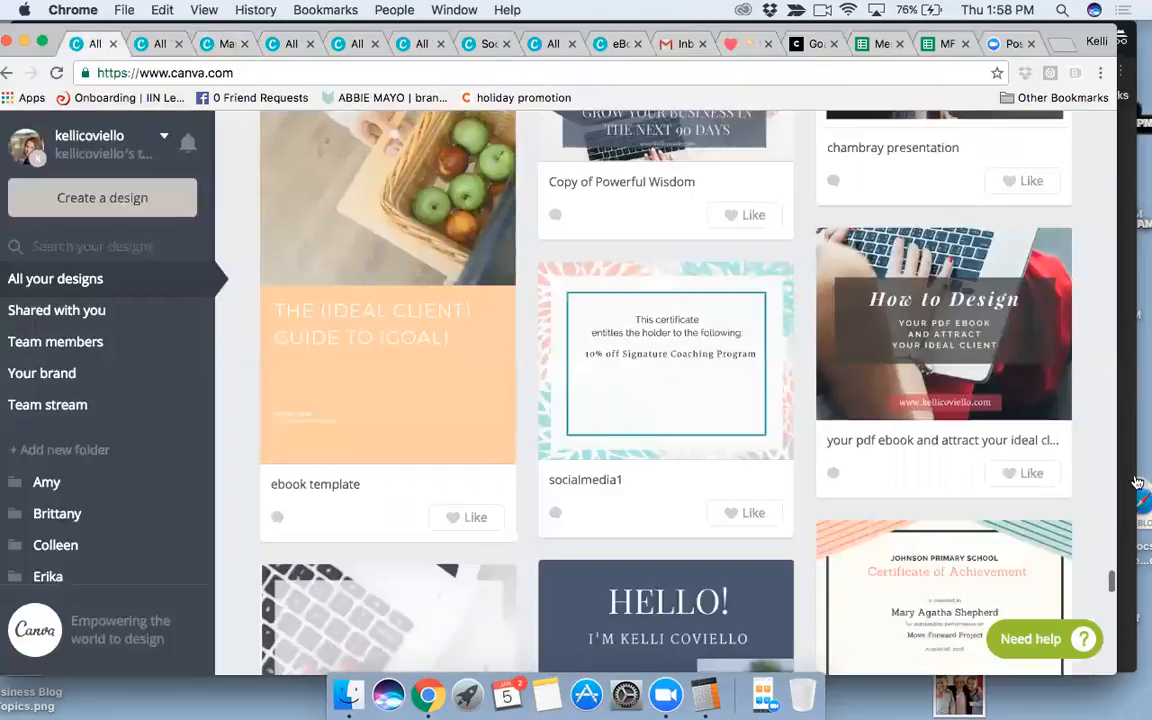
pyautogui.moveTo(1112, 582); pyautogui.dragTo(1110, 593)
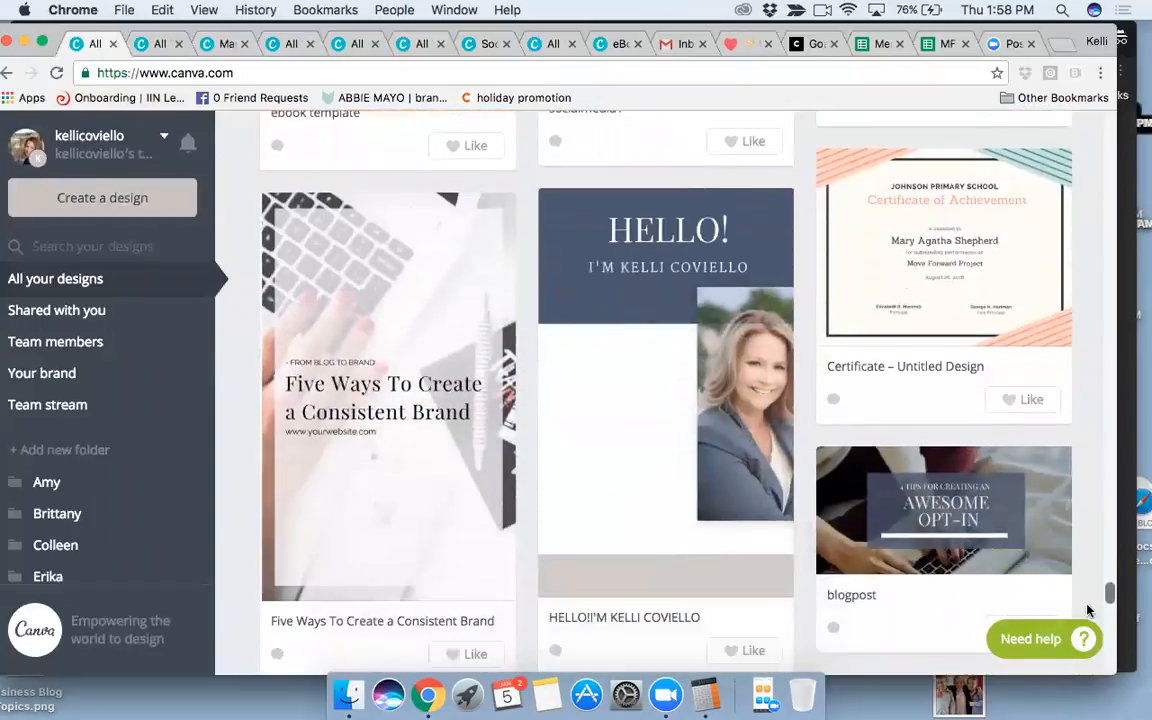
pyautogui.click(474, 207)
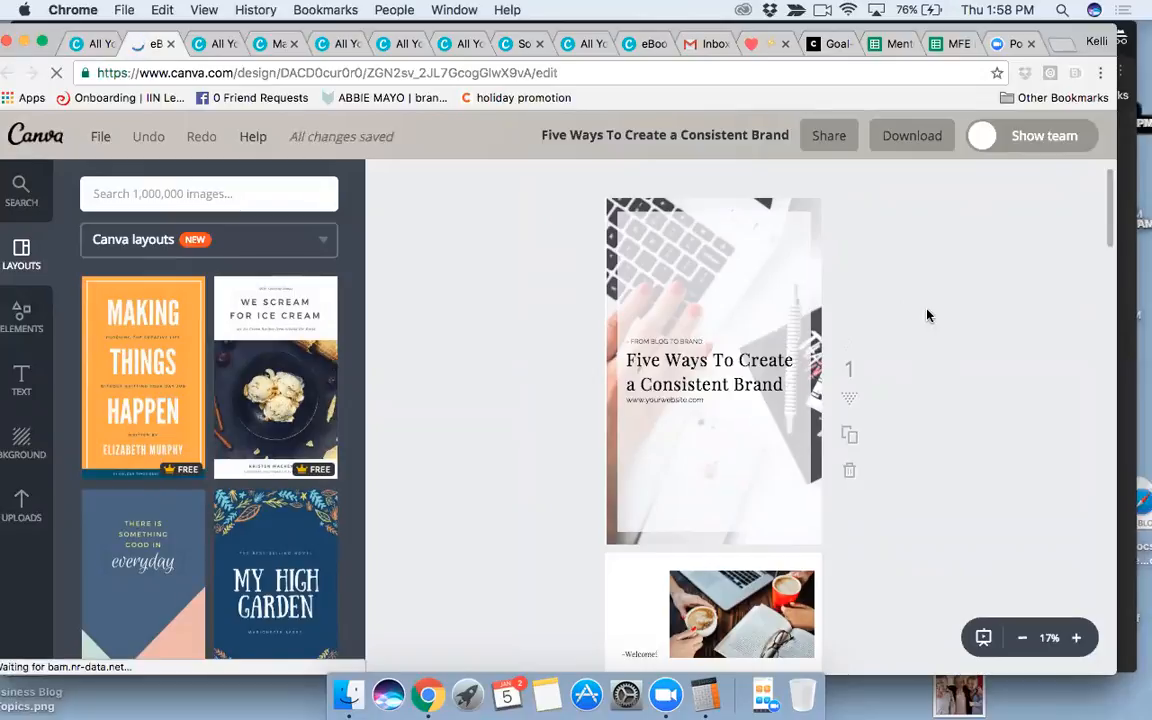
# Examine the pages of the Five Ways To Create a Consistent Brand ebook from the cover through page 9 and back towards the middle.
pyautogui.scroll(-5, 740, 400)
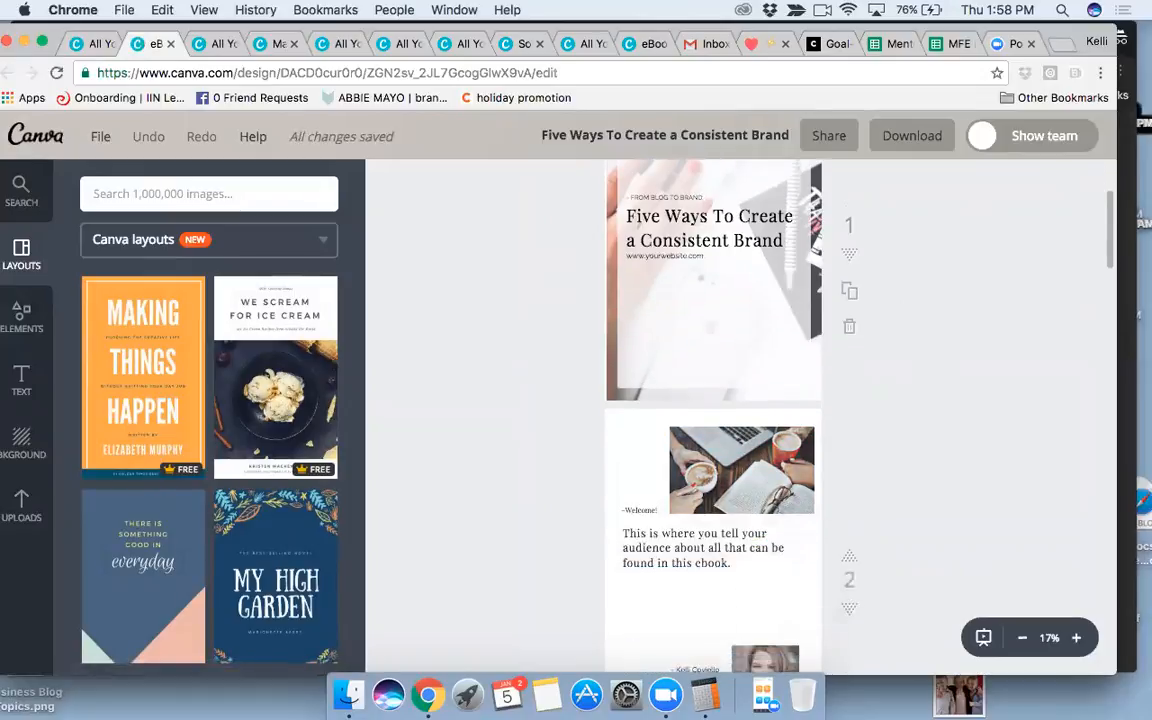
pyautogui.scroll(-6, 713, 415)
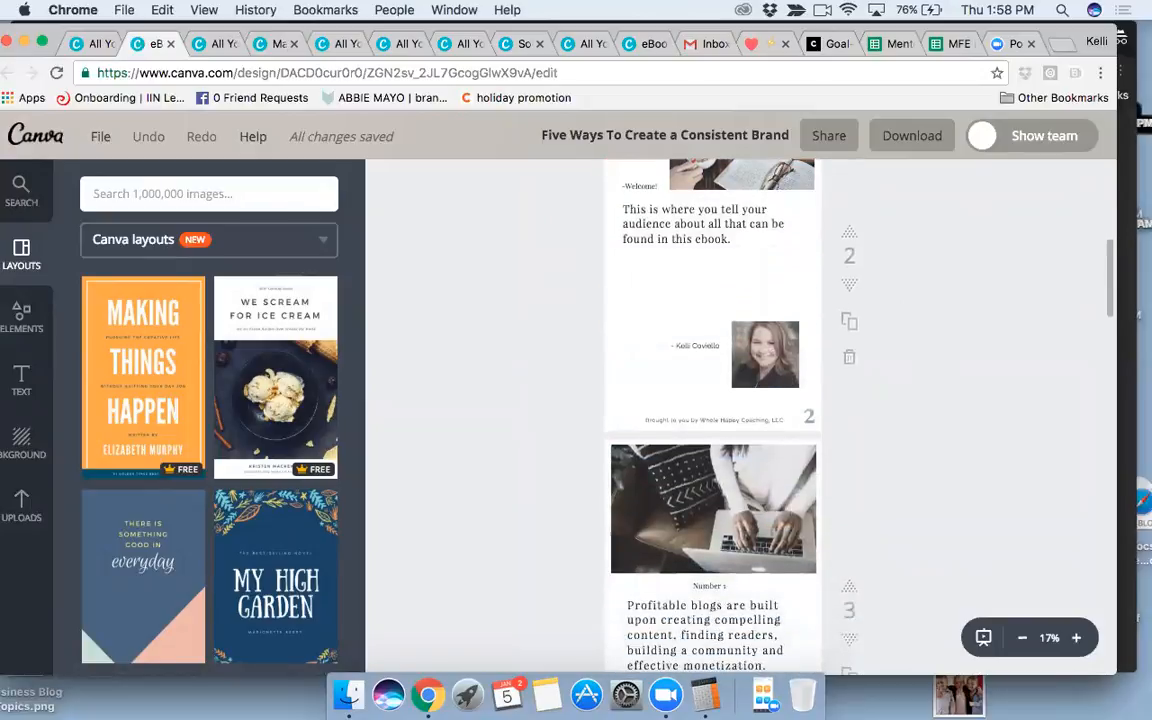
pyautogui.scroll(-6, 713, 415)
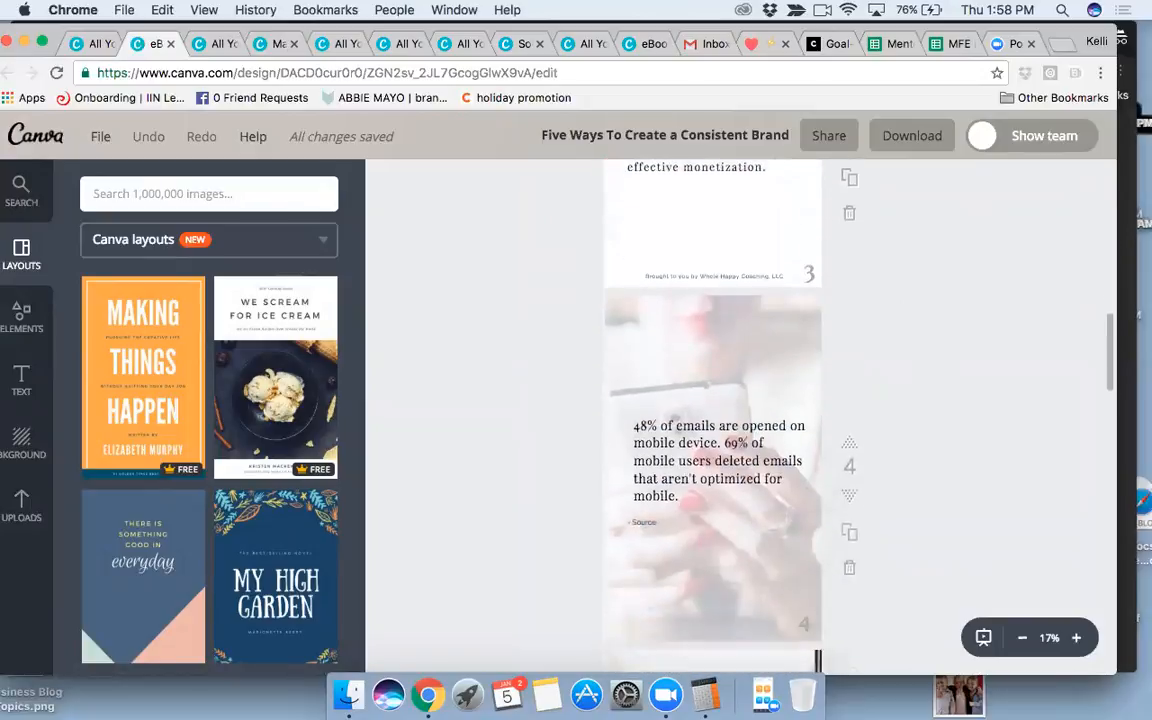
pyautogui.scroll(-10, 713, 415)
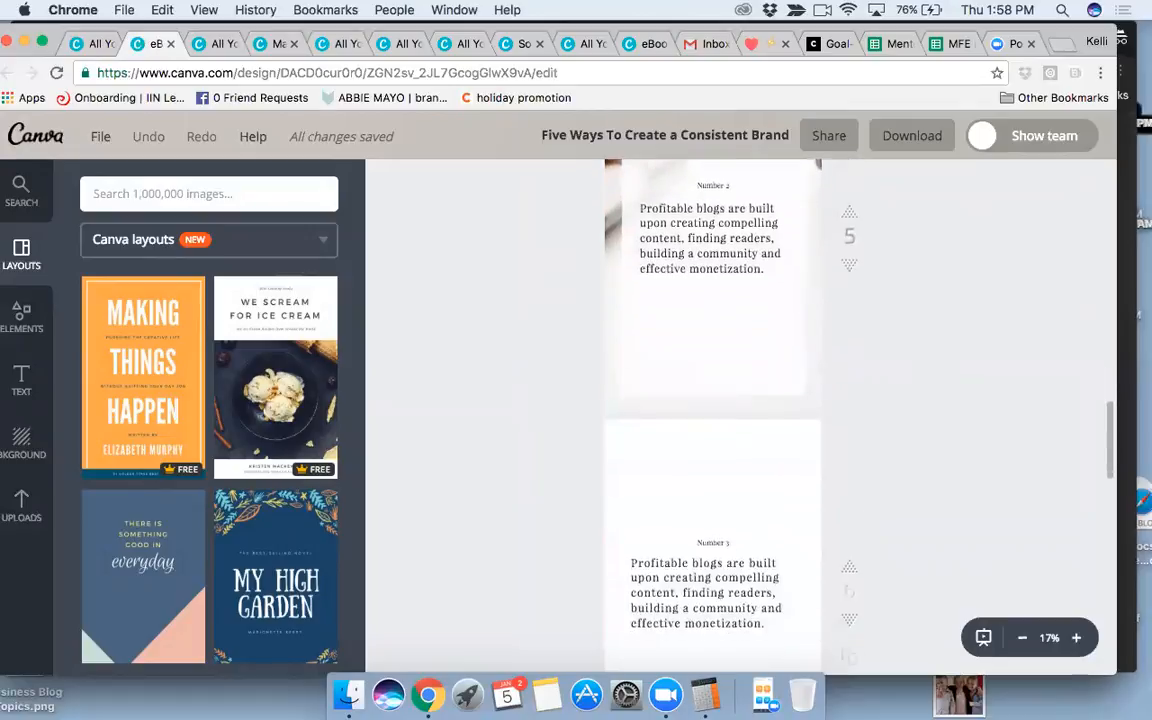
pyautogui.scroll(-10, 713, 415)
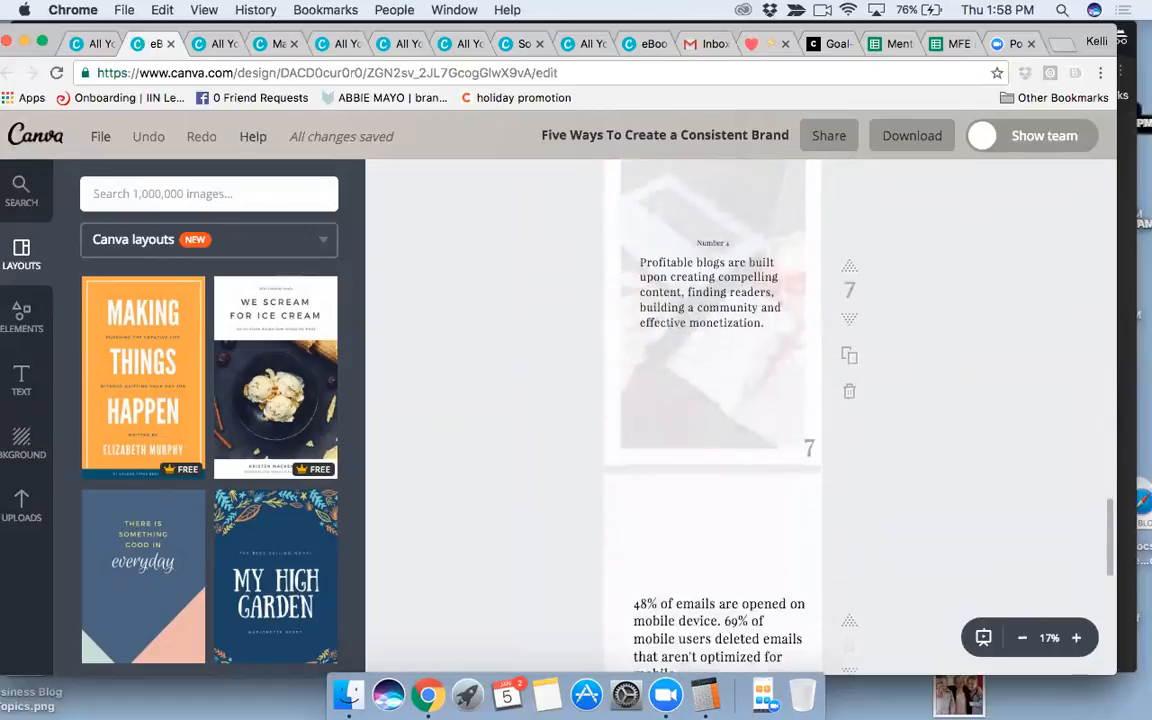
pyautogui.scroll(-7, 713, 415)
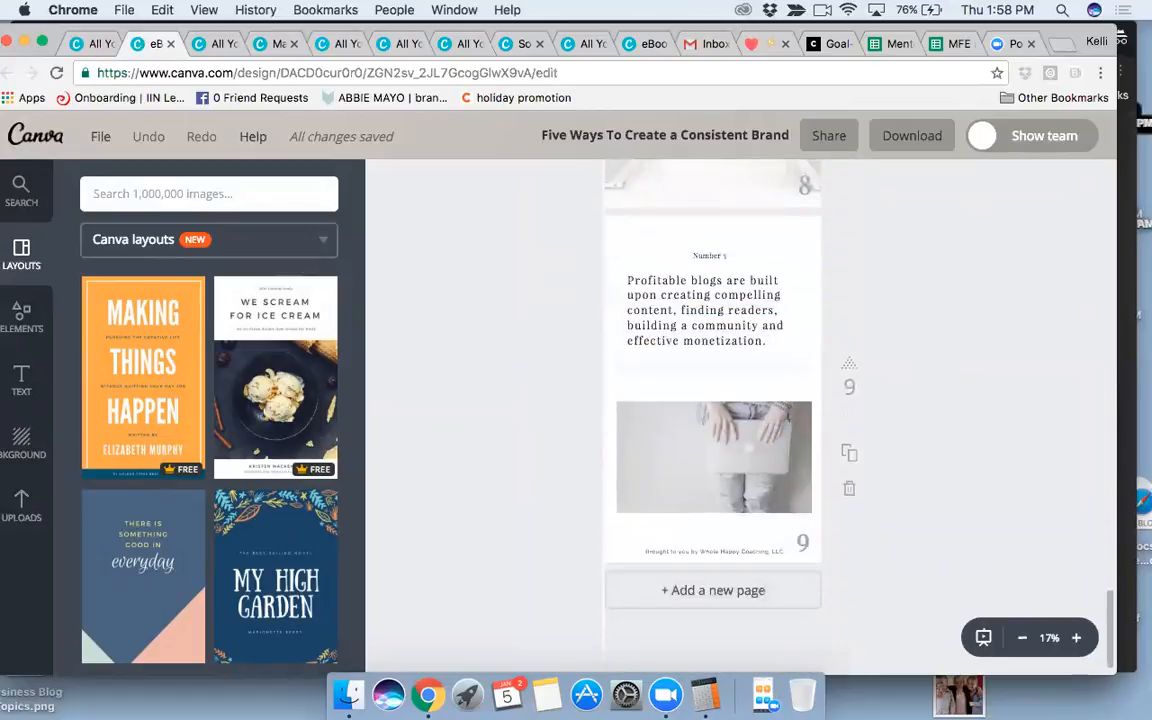
pyautogui.scroll(5, 713, 415)
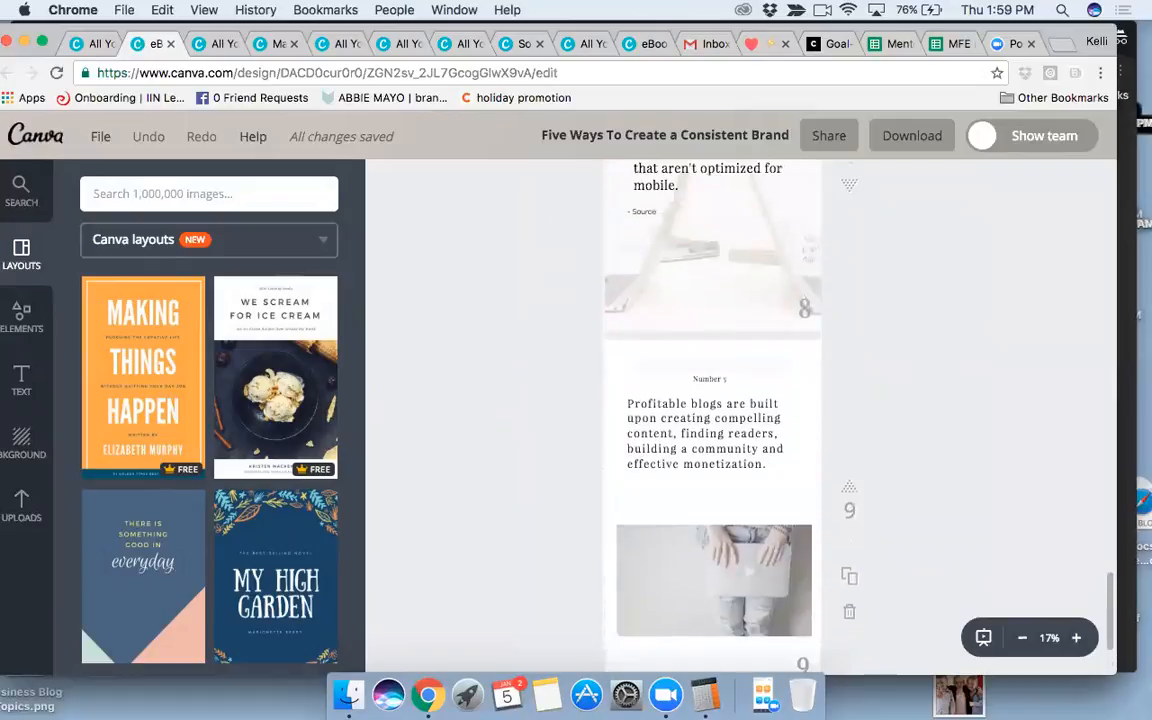
pyautogui.scroll(15, 713, 415)
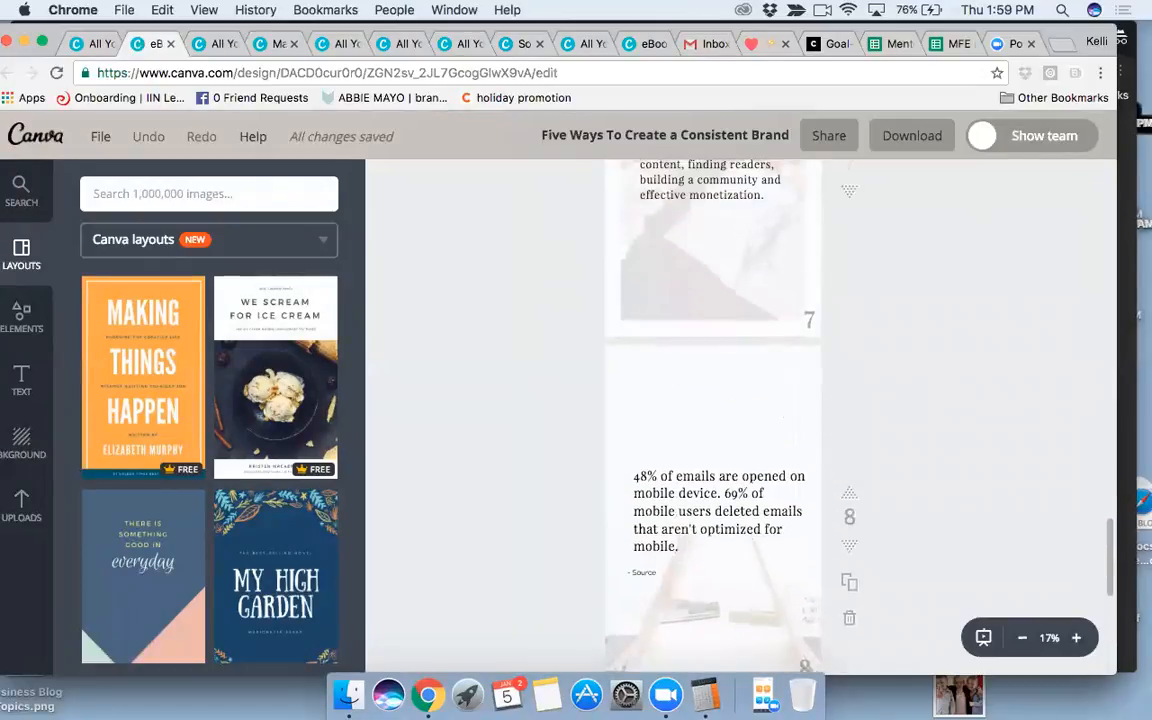
pyautogui.scroll(12, 713, 415)
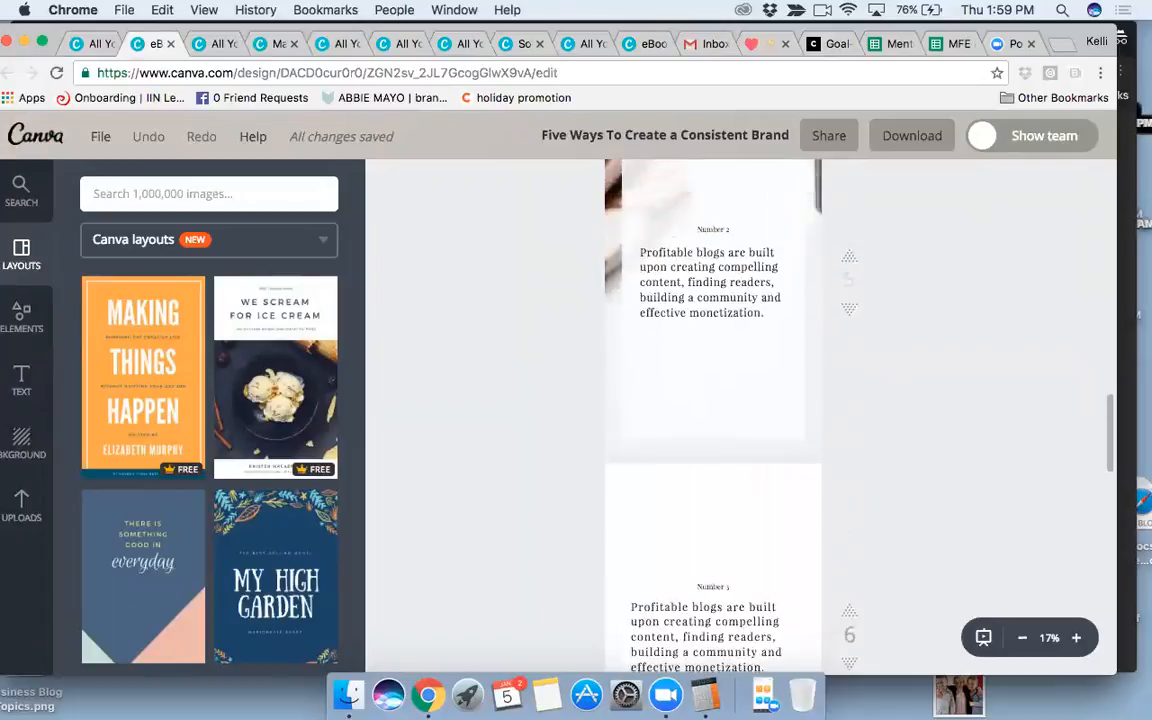
# Duplicate page 7, the Number 4 page with the faded photo background.
pyautogui.scroll(-6, 713, 415)
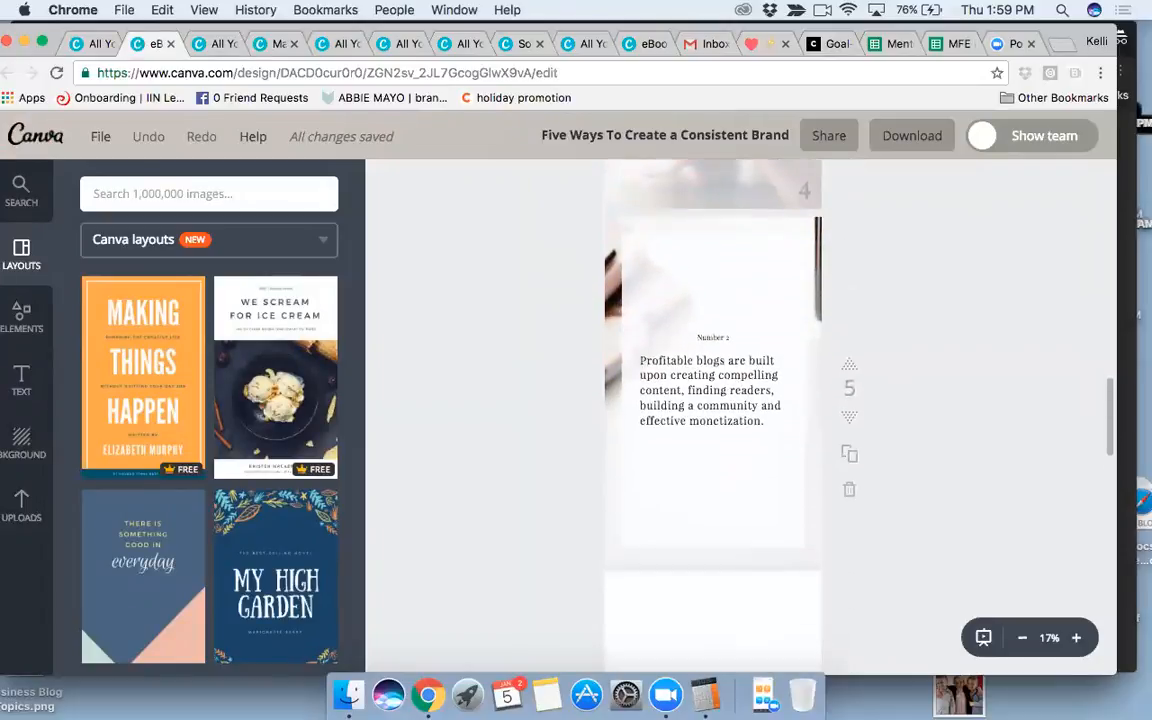
pyautogui.scroll(-10, 713, 415)
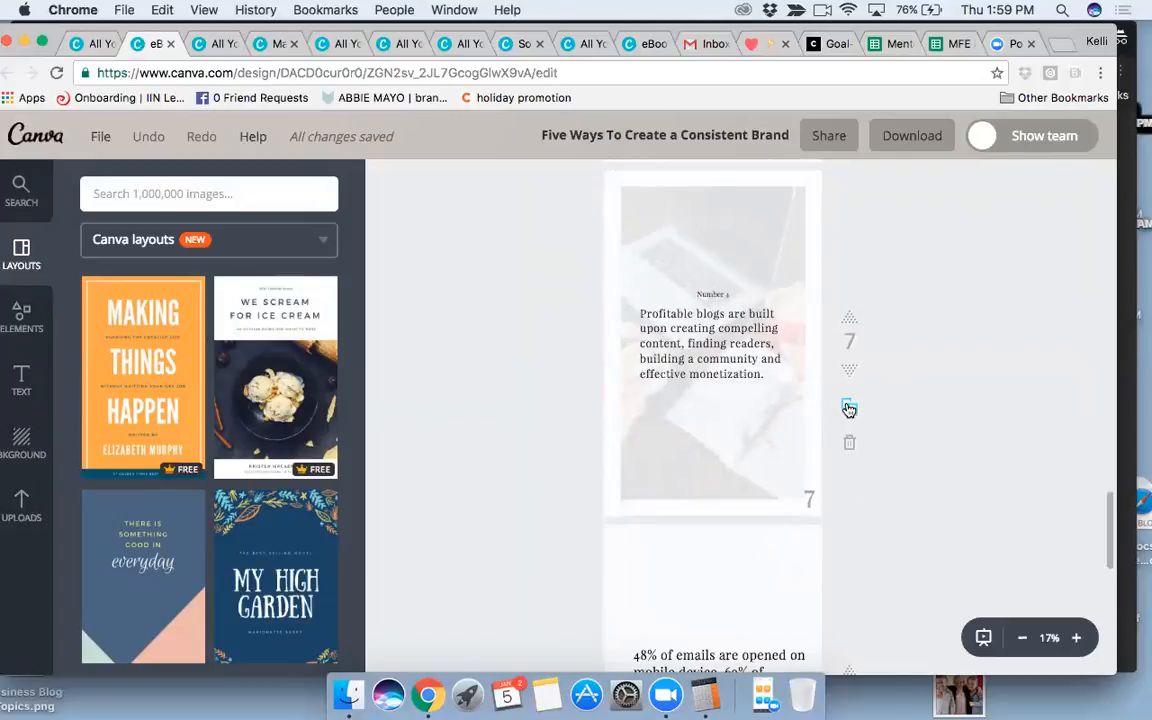
pyautogui.click(849, 408)
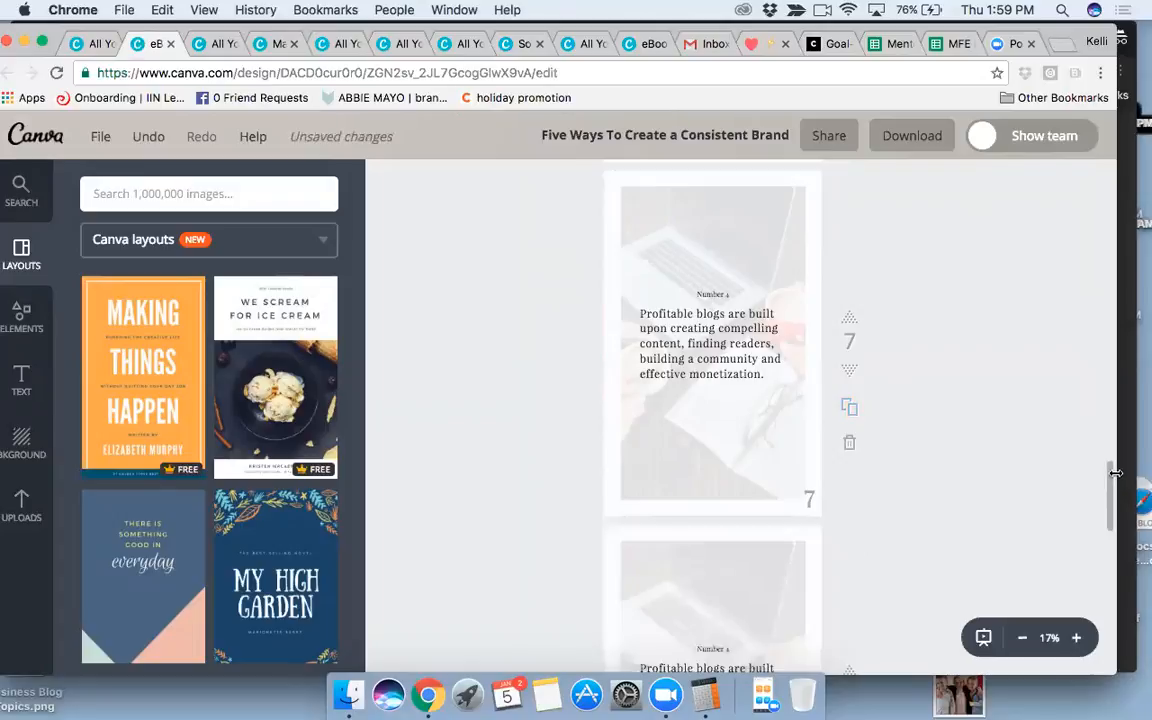
# Move the duplicated Number 4 page down two places to the end of the ebook, and return to the cover page.
pyautogui.scroll(-1, 1110, 476)
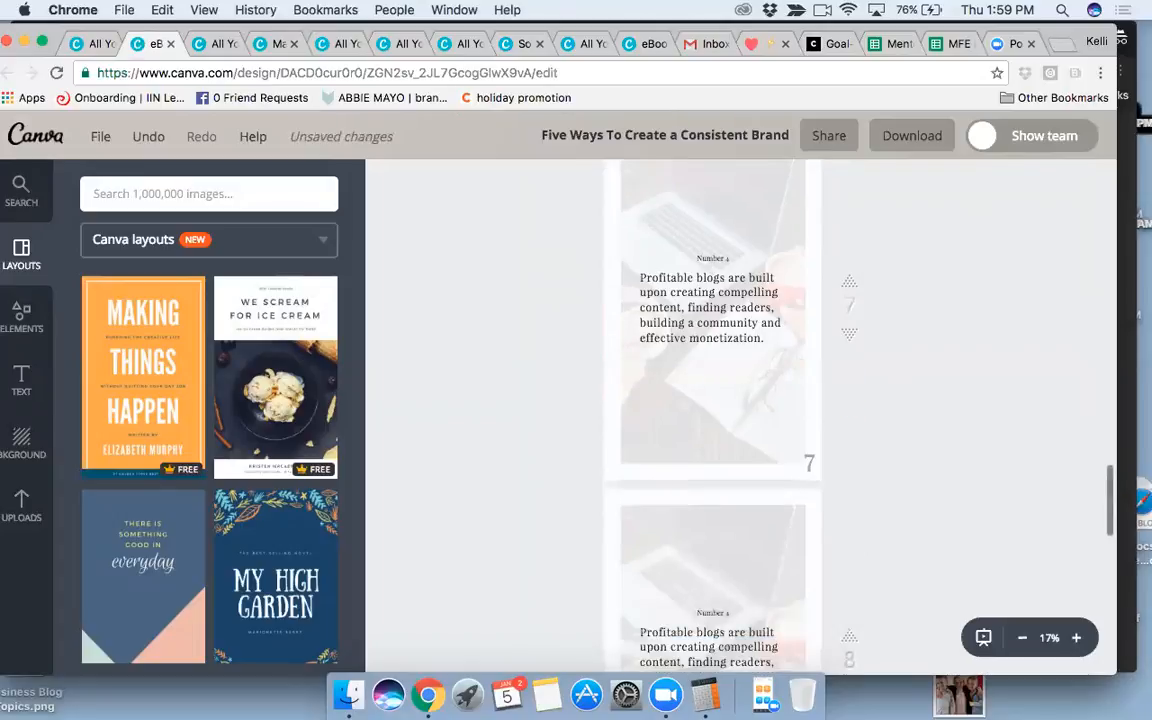
pyautogui.scroll(-1, 1108, 522)
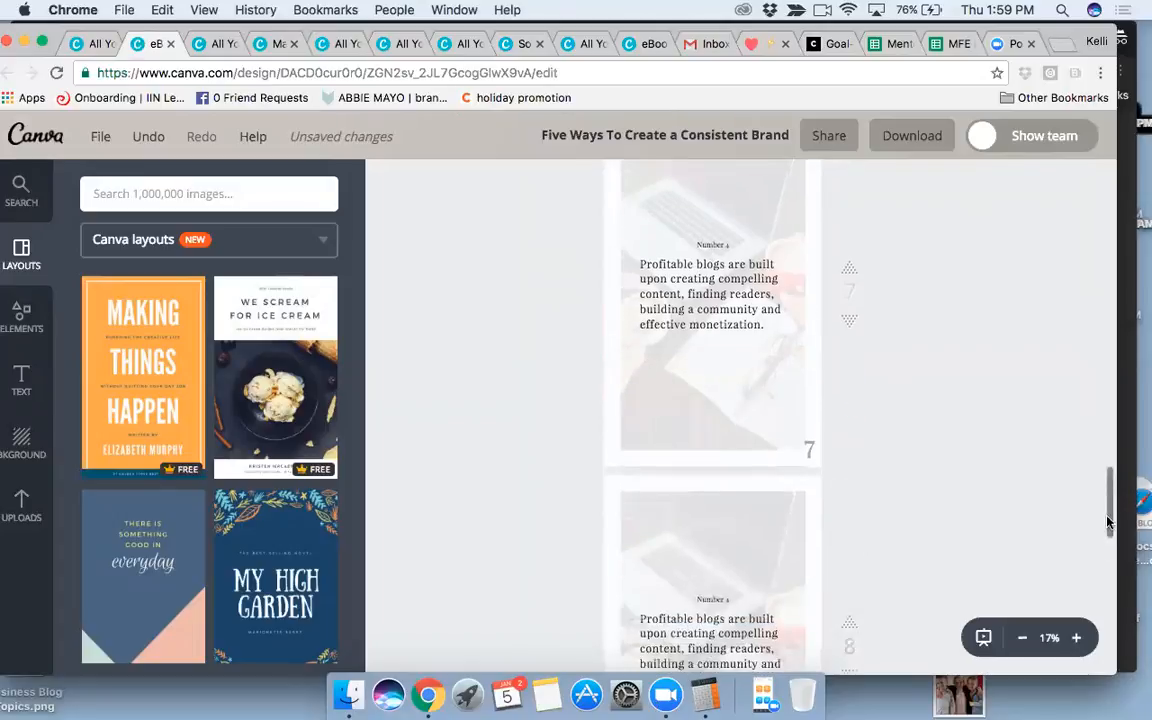
pyautogui.scroll(-5, 1108, 522)
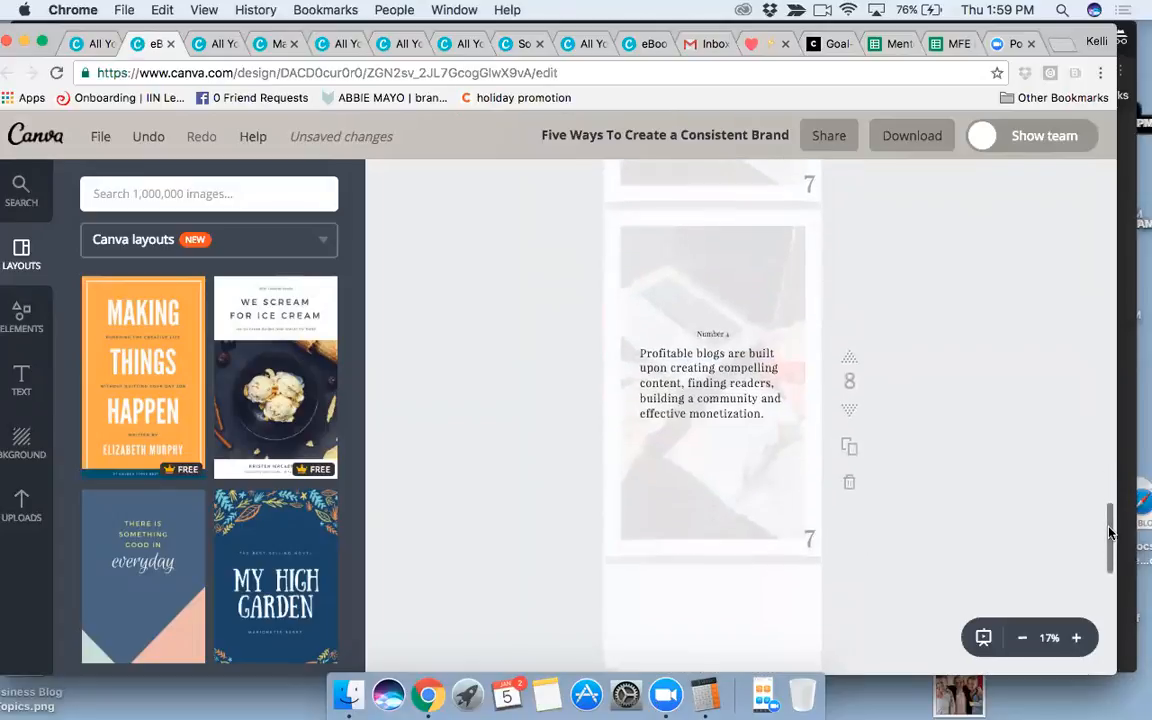
pyautogui.click(851, 414)
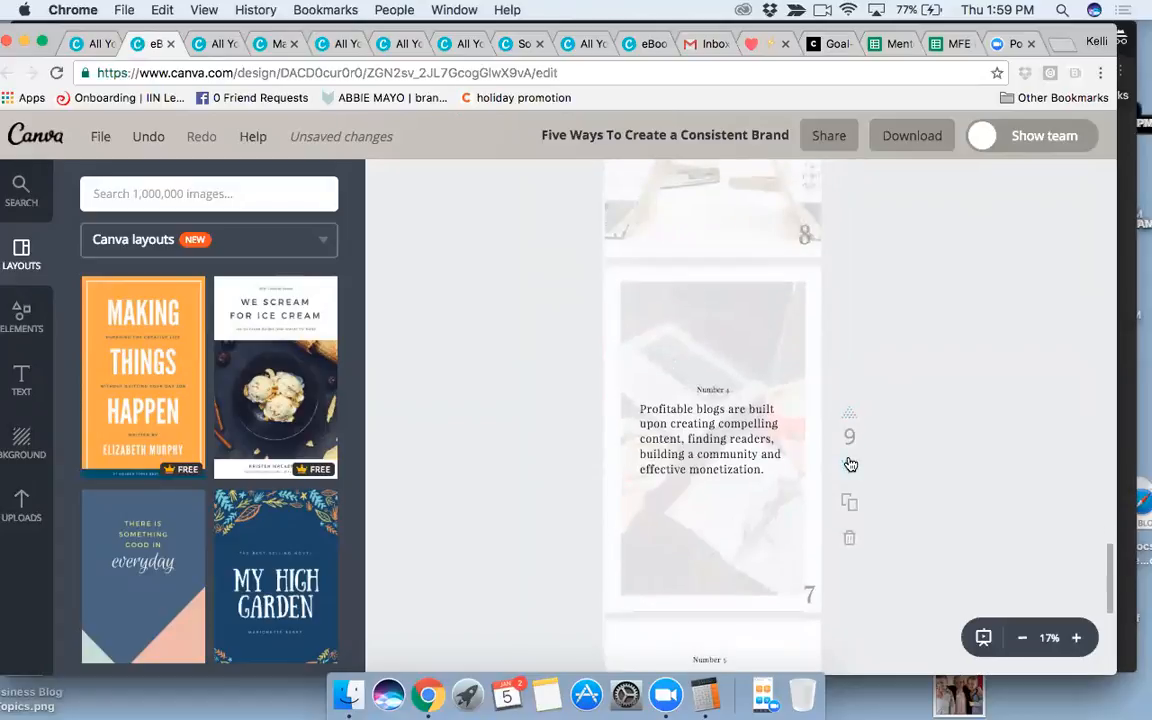
pyautogui.click(851, 464)
pyautogui.moveTo(1108, 611); pyautogui.dragTo(1095, 164)
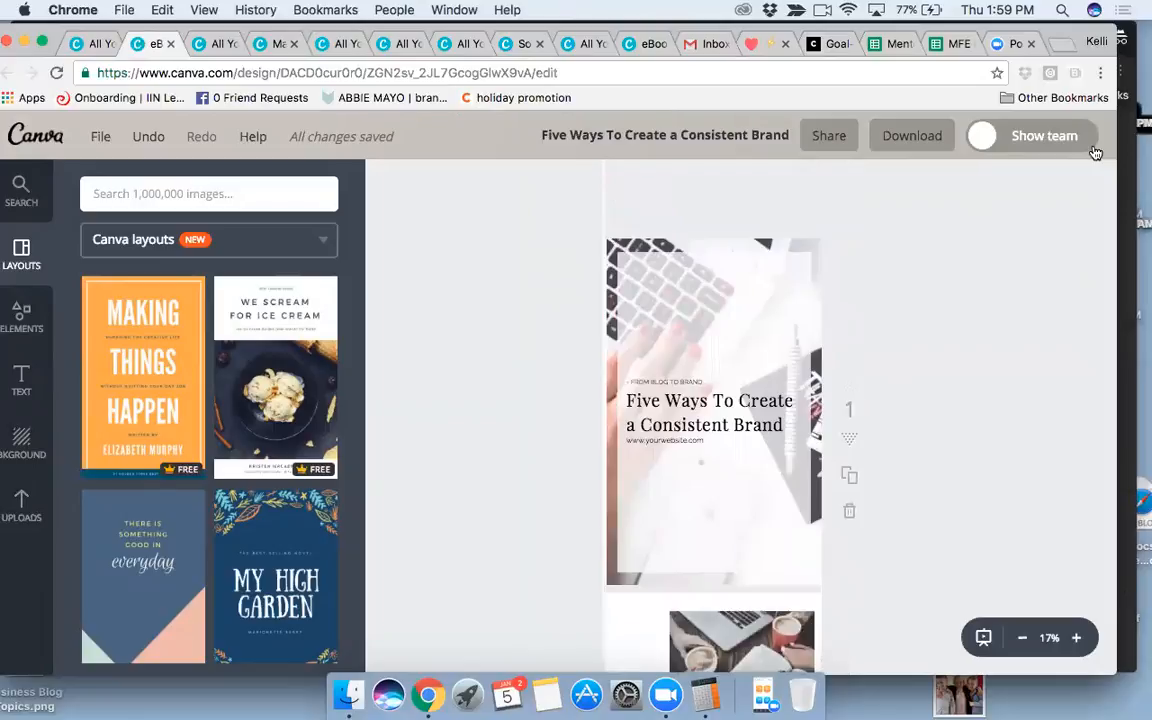